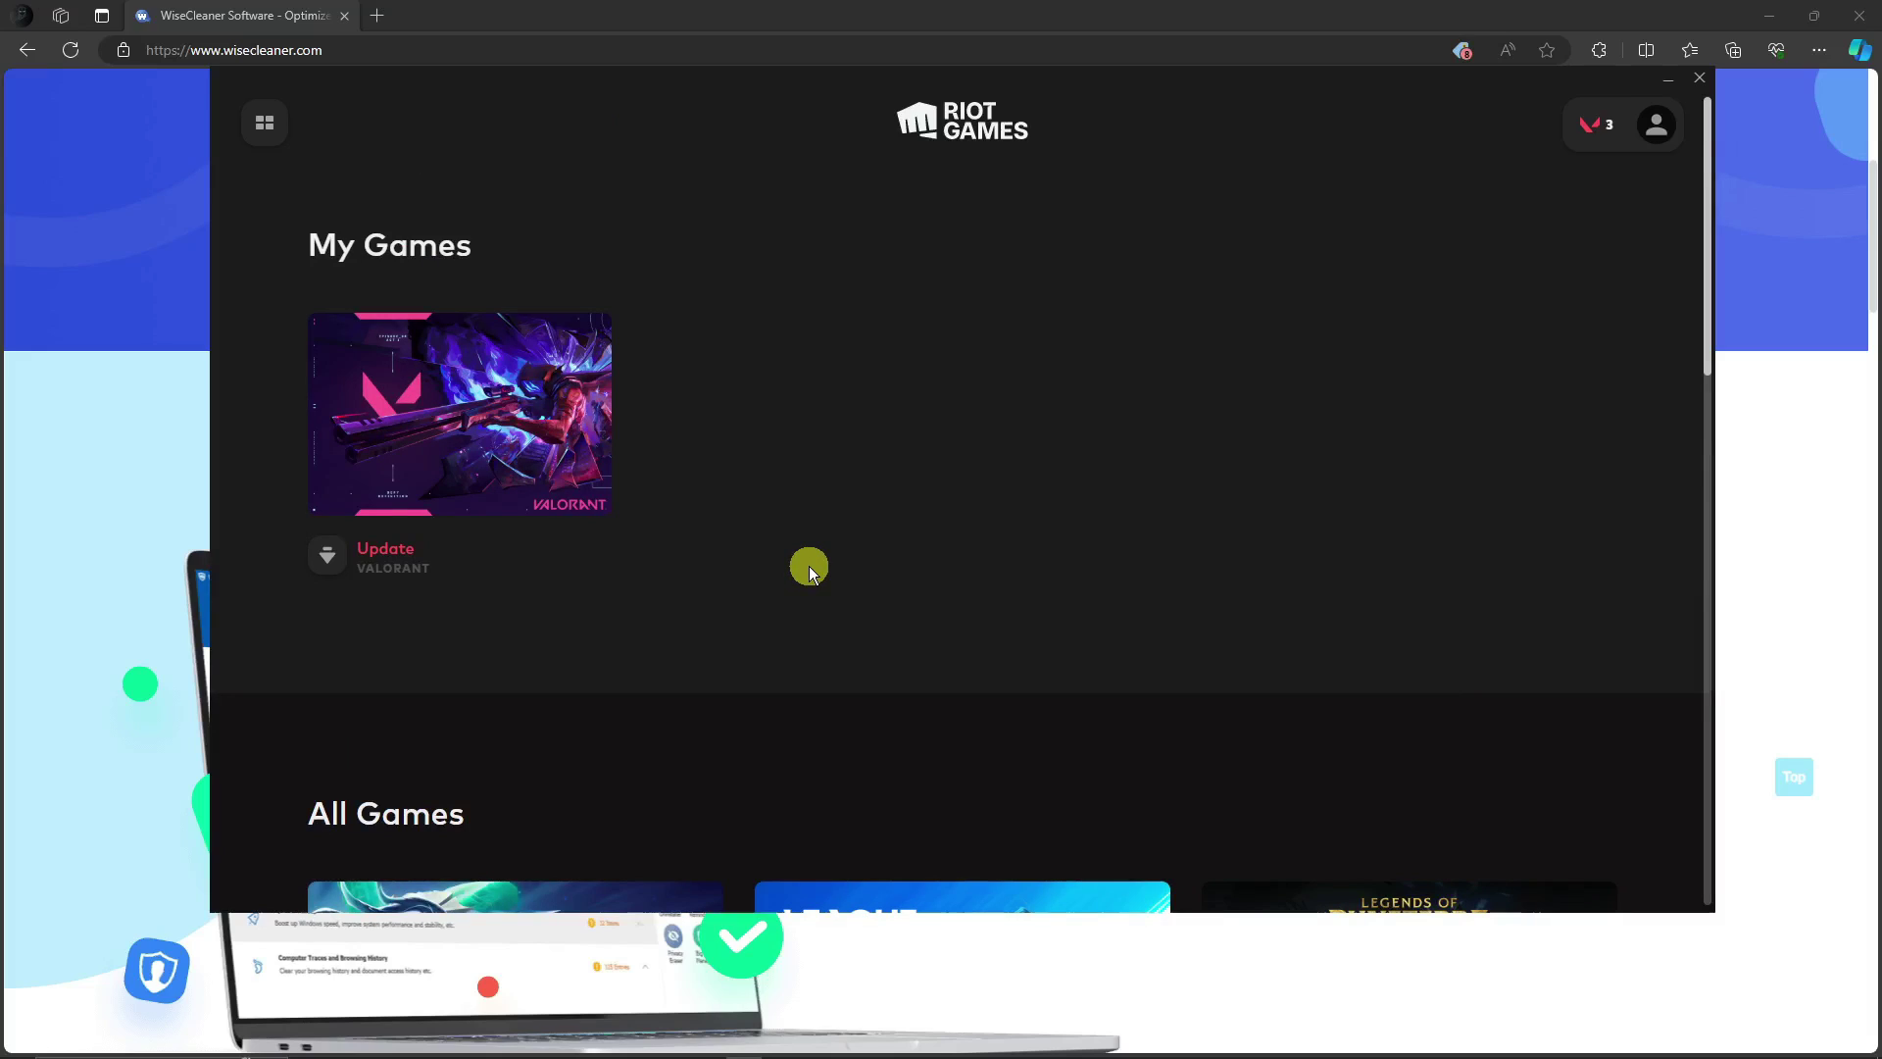
Close the Riot Client launcher, which shows VALORANT awaiting an update.
{"action": "scroll", "coordinate": [814, 562], "scroll_direction": "down", "scroll_amount": 3}
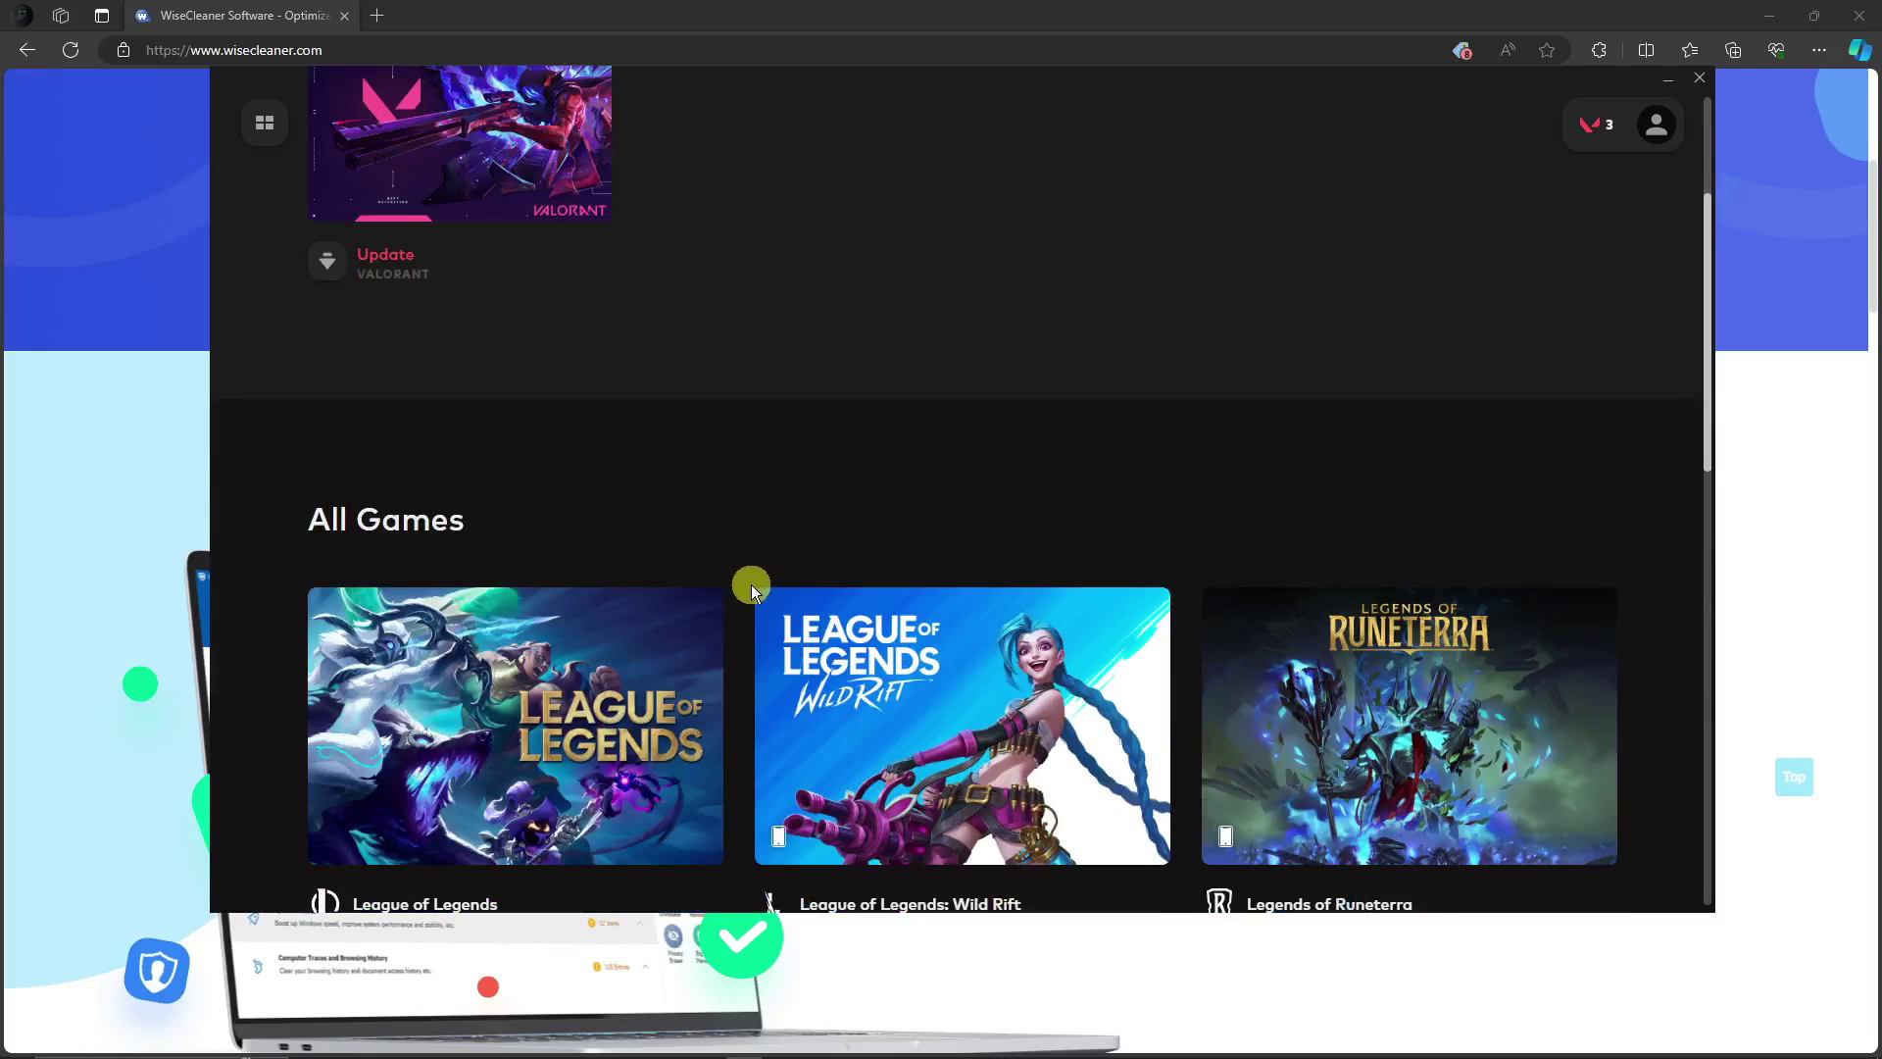
{"action": "scroll", "coordinate": [737, 572], "scroll_direction": "up", "scroll_amount": 3}
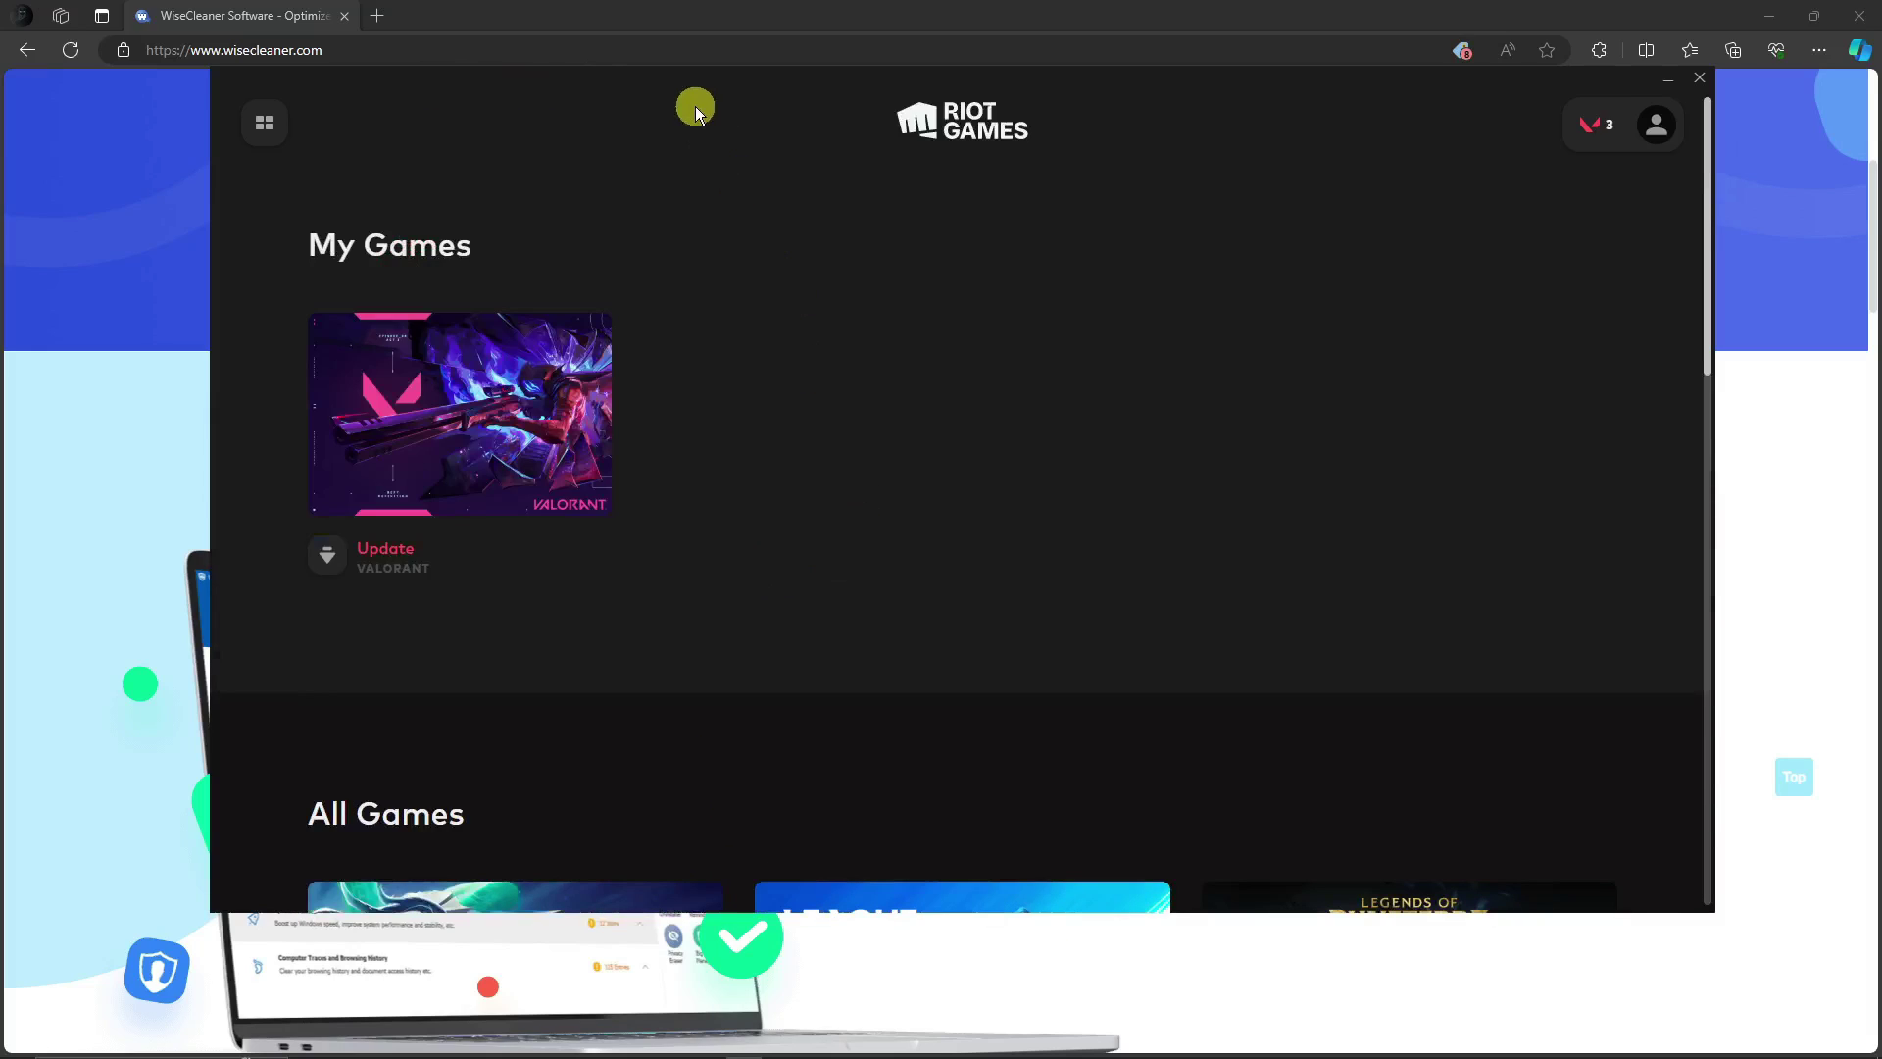
{"action": "left_click_drag", "start_coordinate": [696, 106], "coordinate": [740, 86]}
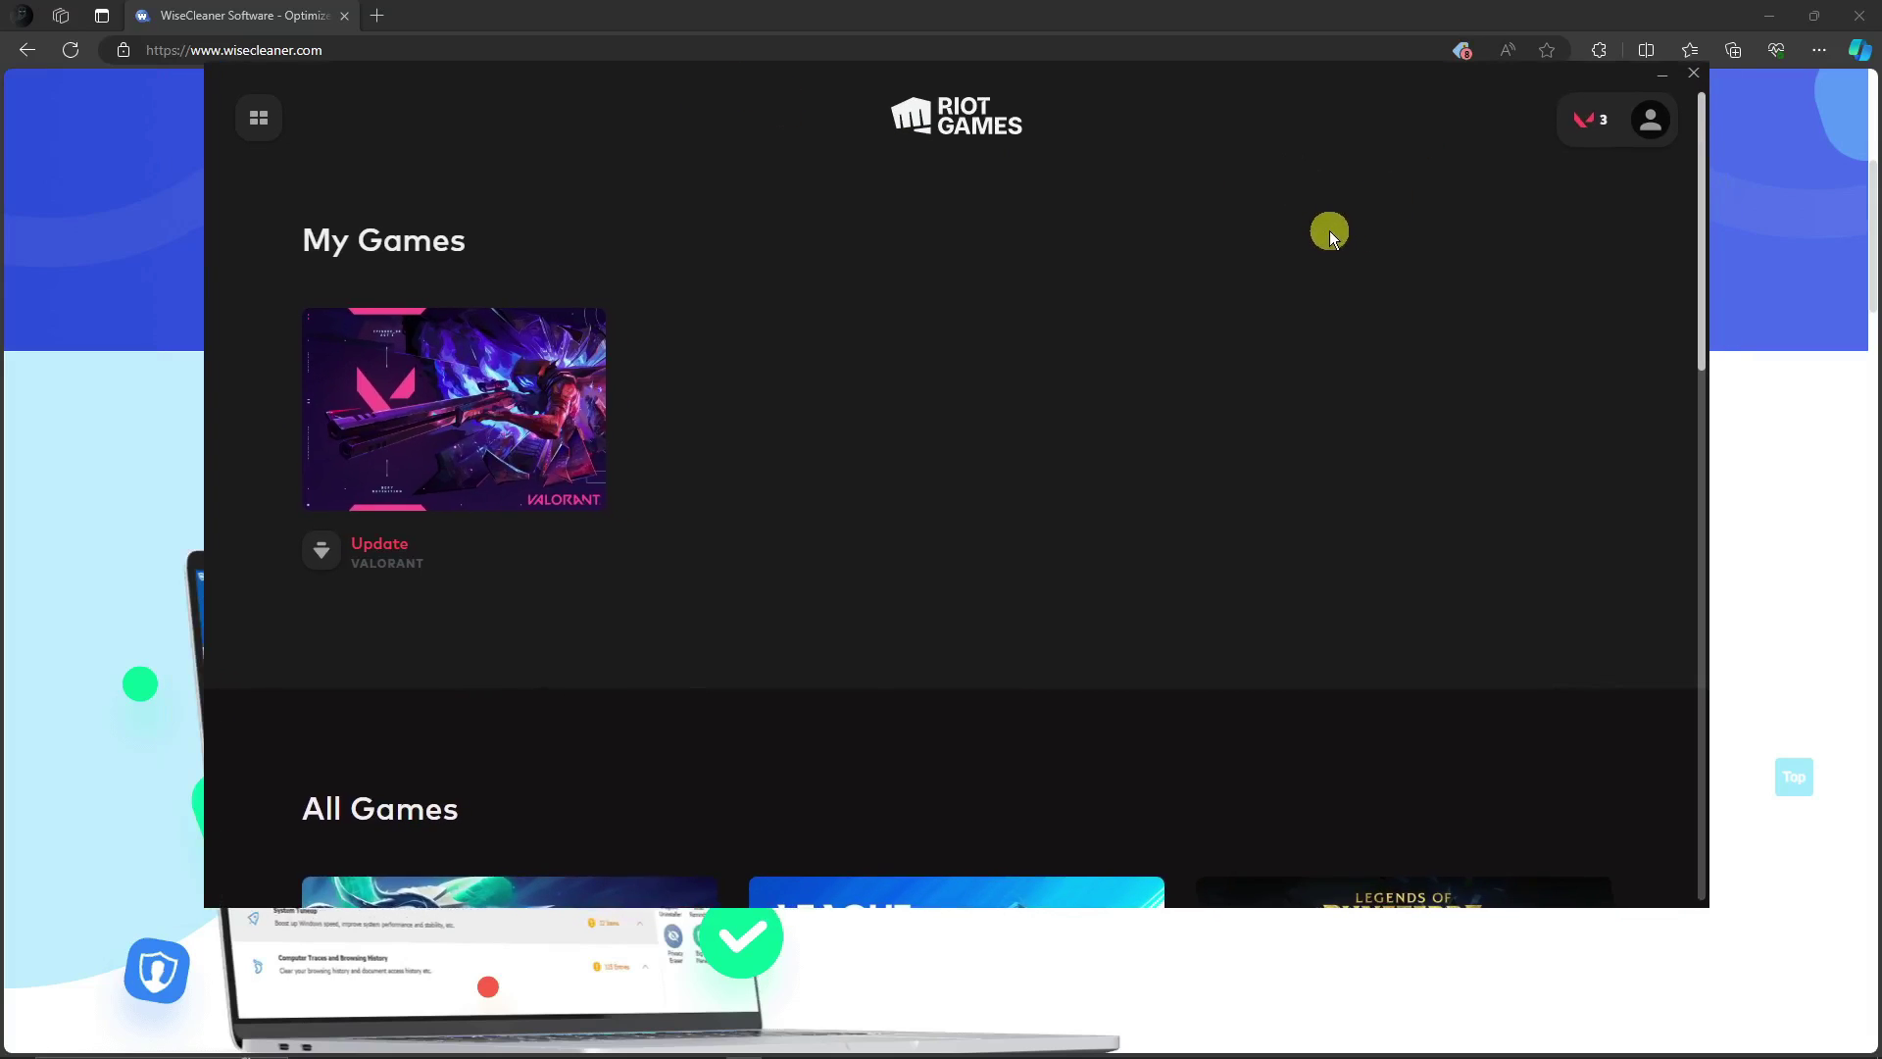
{"action": "left_click", "coordinate": [1693, 87]}
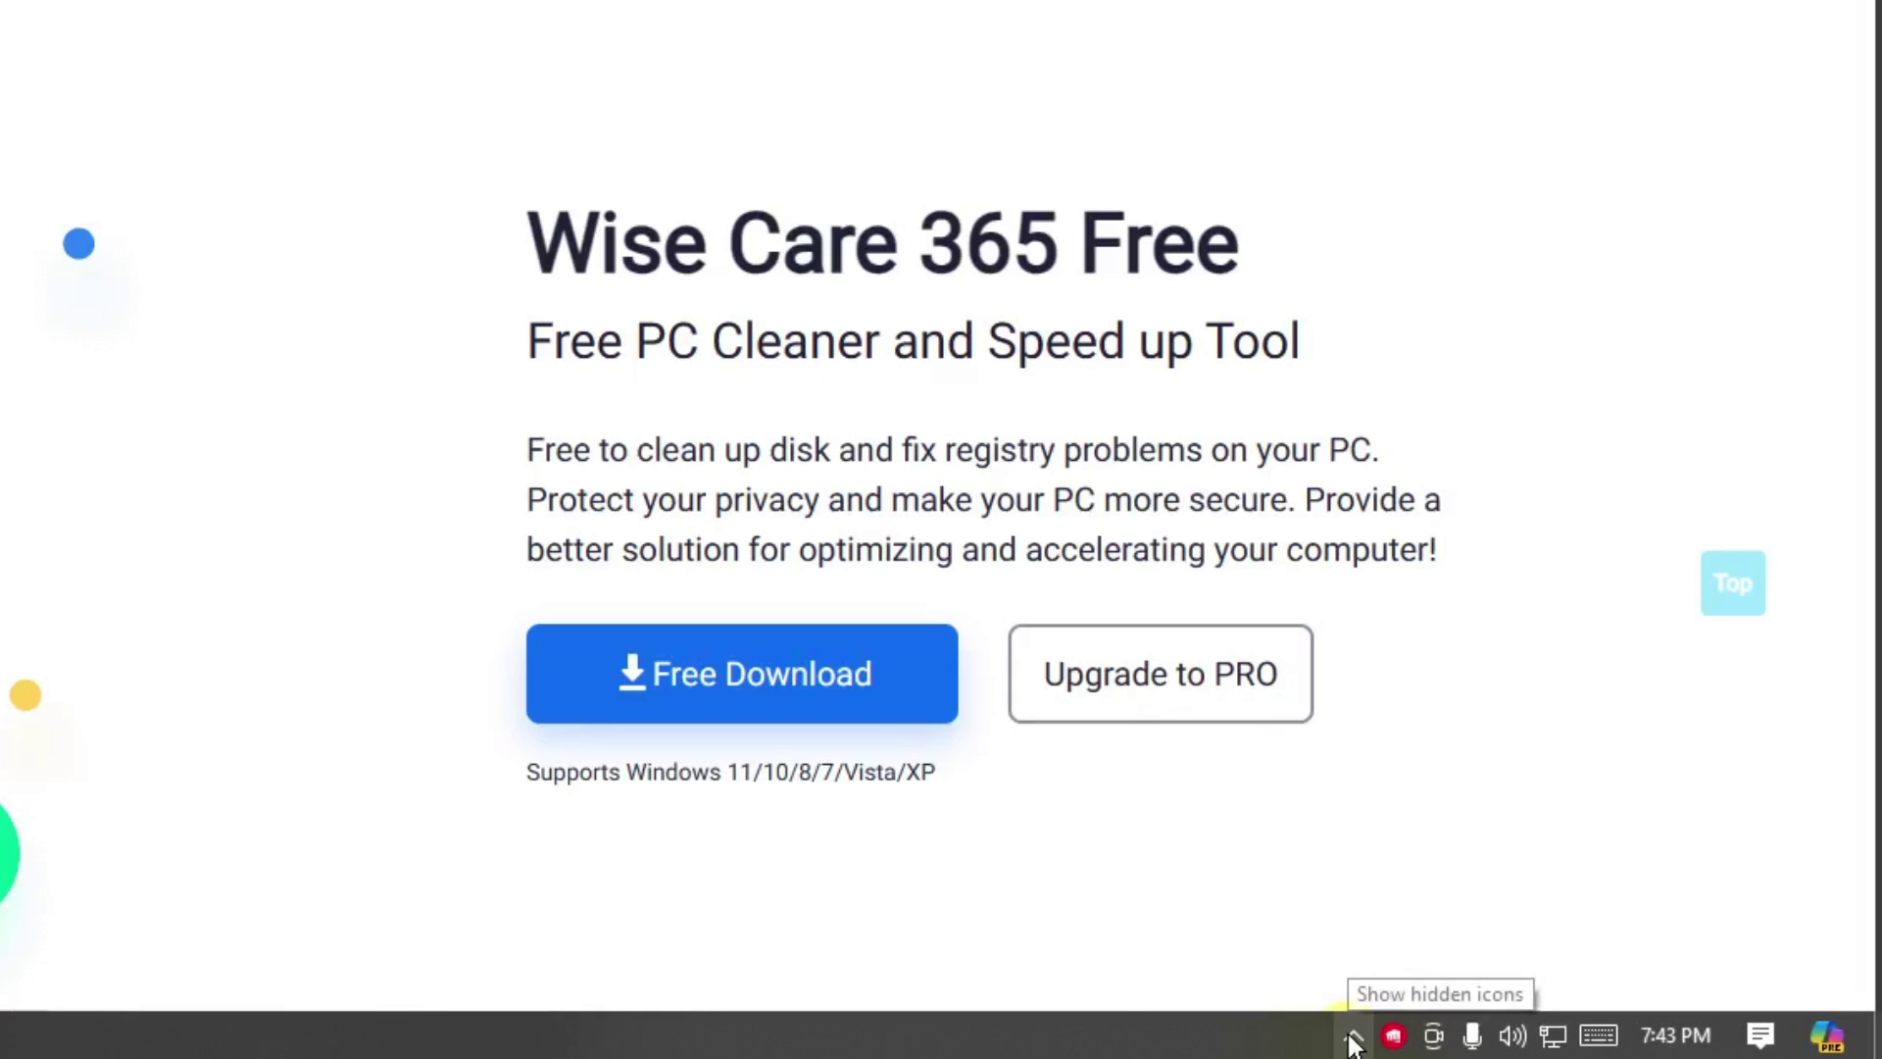
Exit Riot Client from the hidden tray icons.
{"action": "left_click", "coordinate": [1353, 1036]}
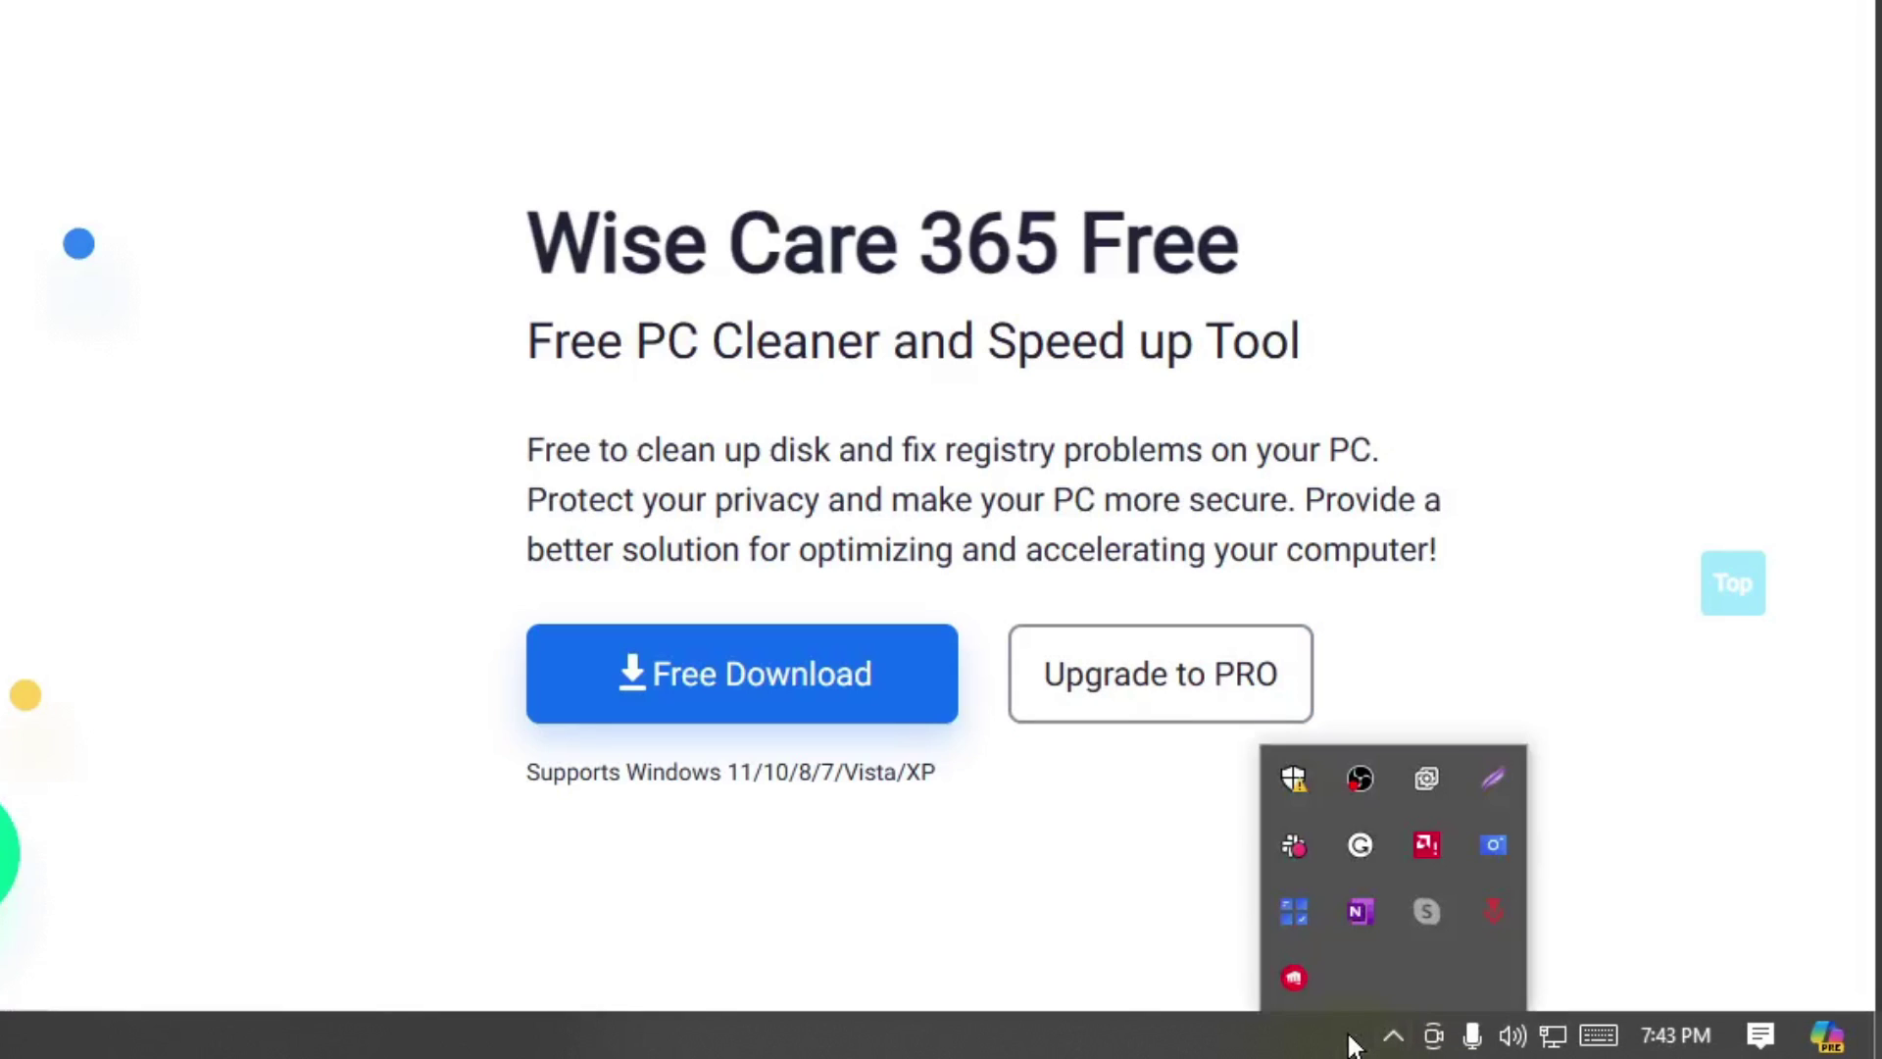
{"action": "right_click", "coordinate": [1298, 979]}
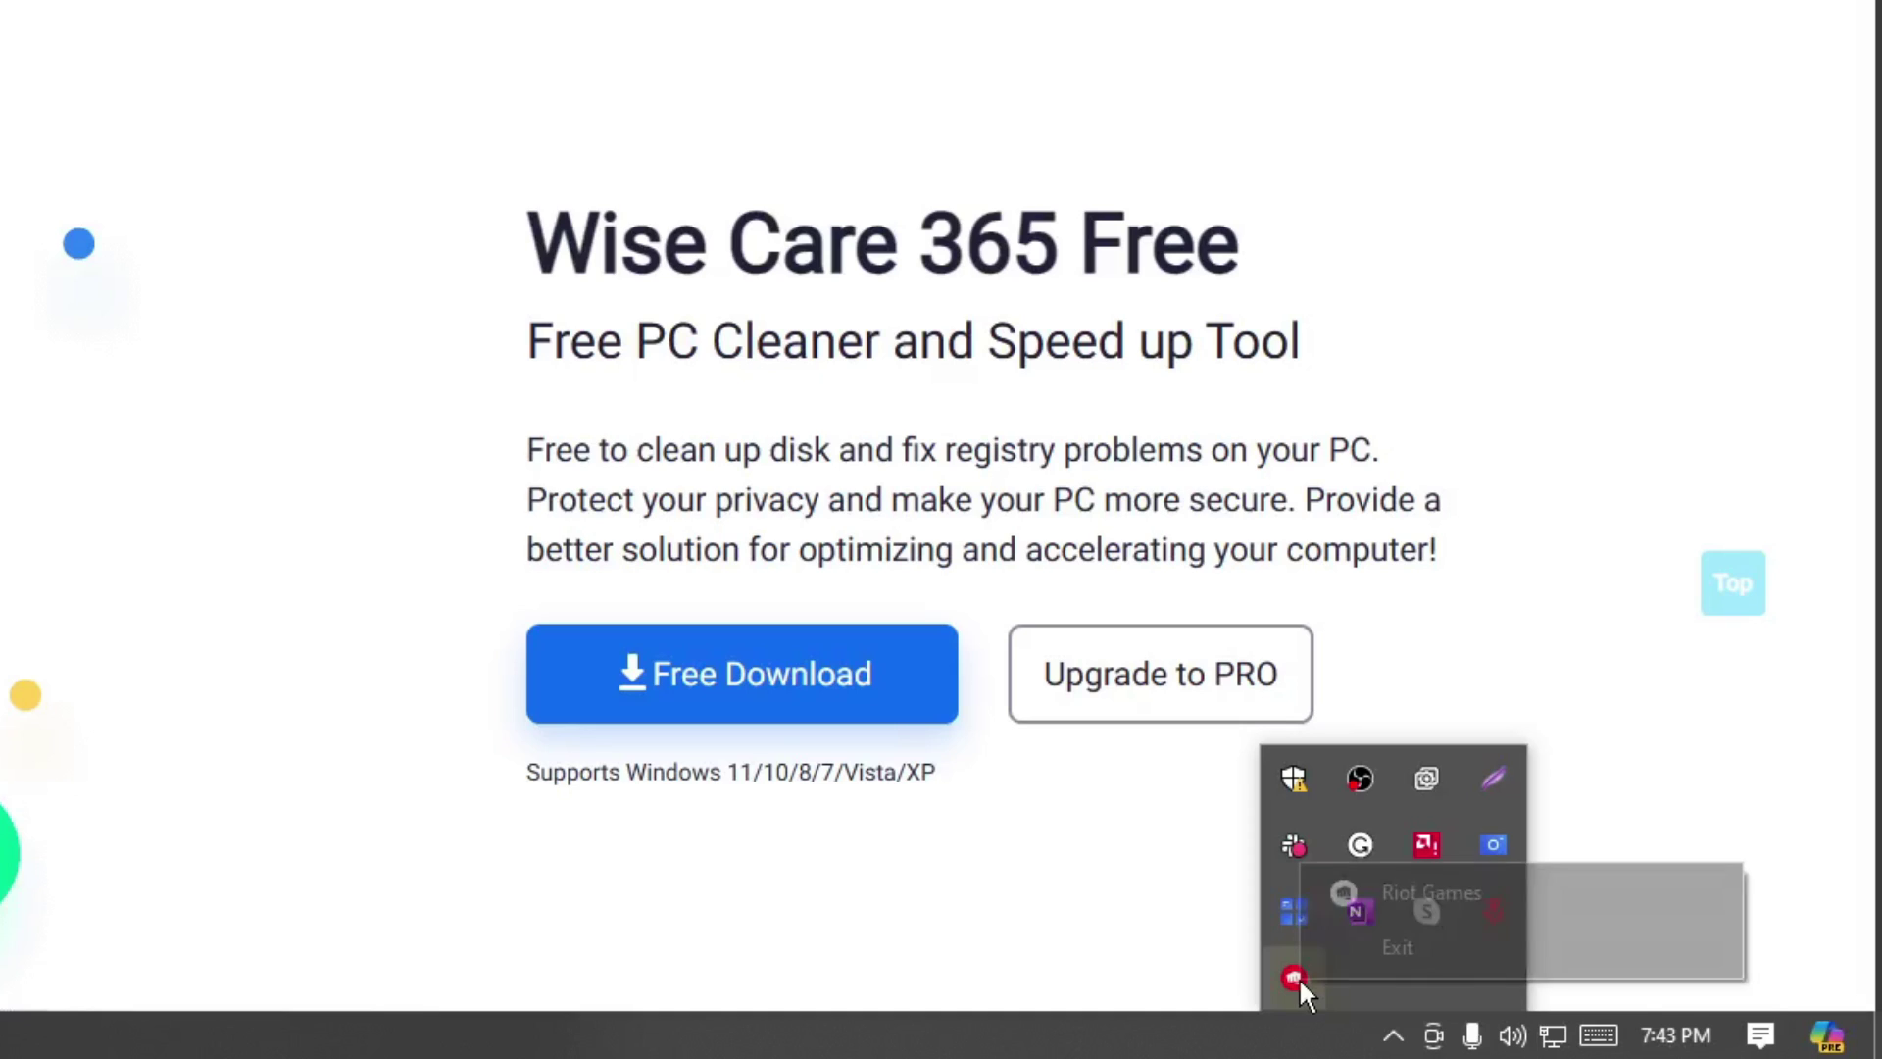
{"action": "left_click", "coordinate": [1355, 949]}
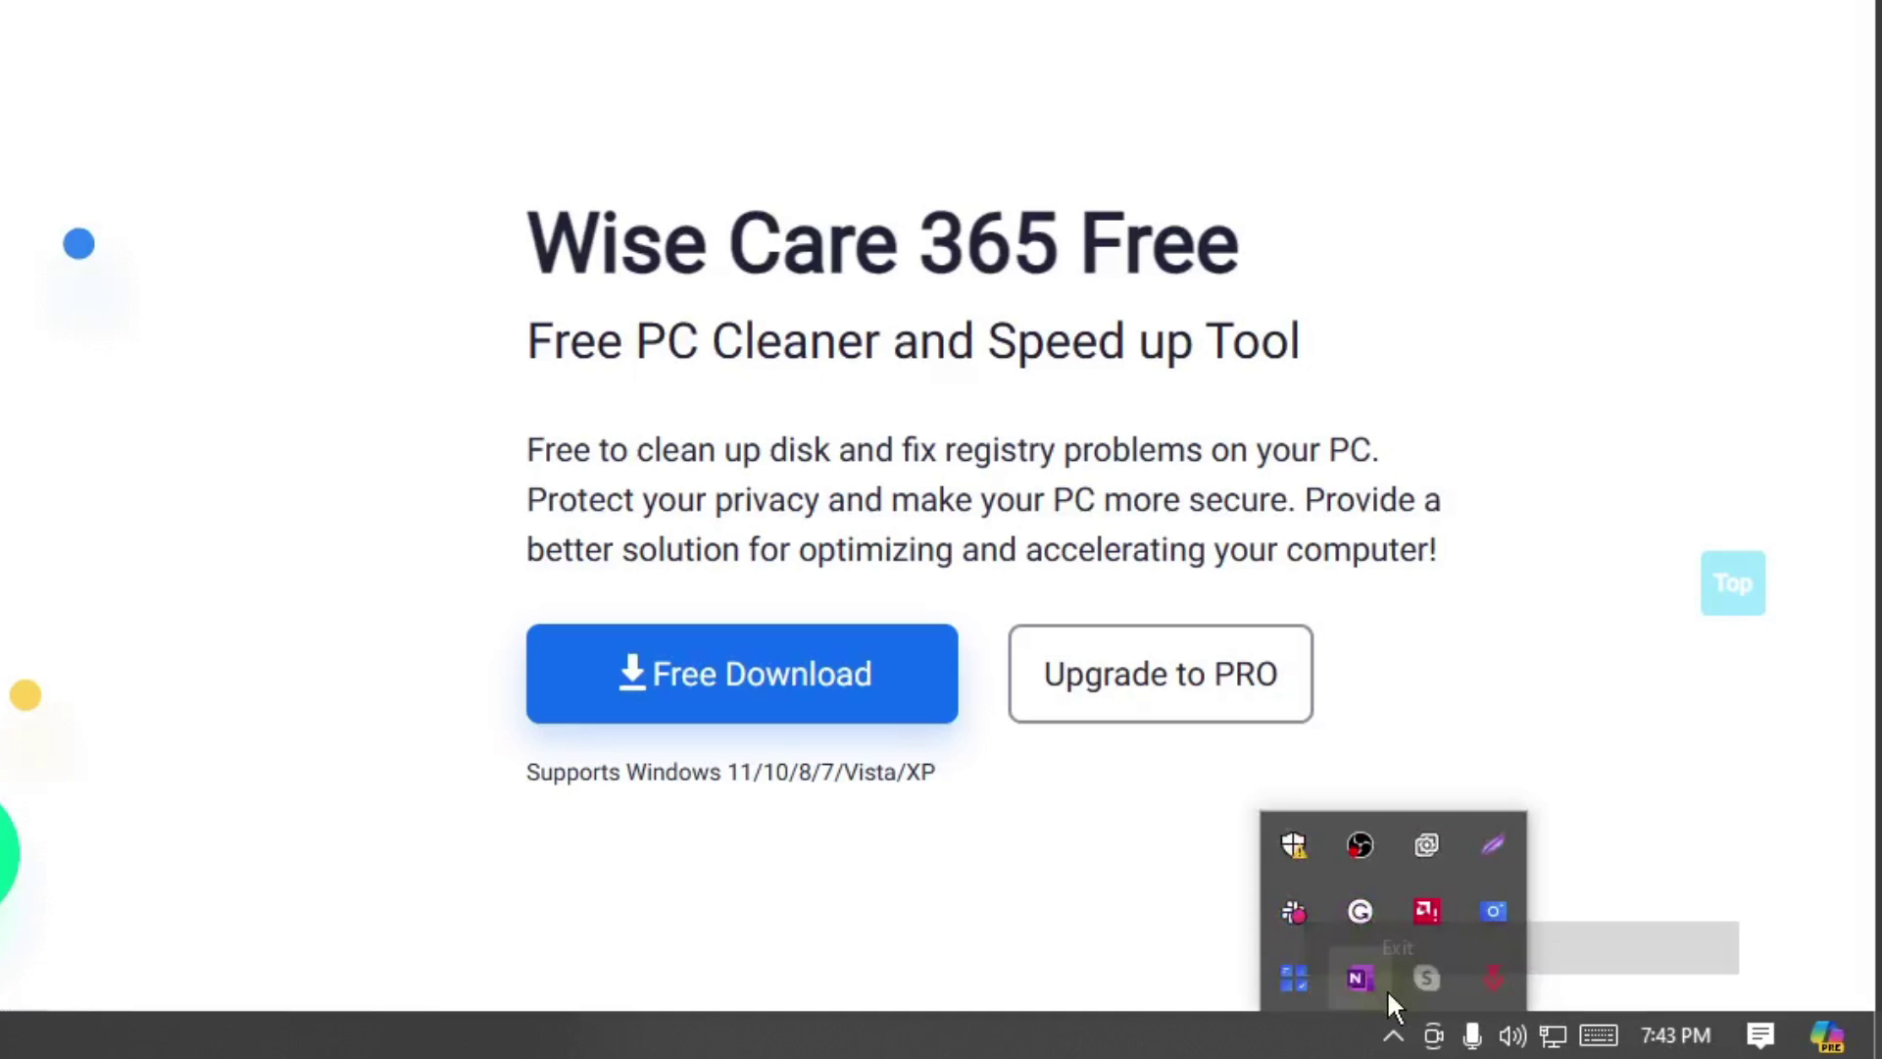
Exit Riot Vanguard from its tray icon menu.
{"action": "right_click", "coordinate": [1489, 971]}
{"action": "left_click", "coordinate": [1606, 862]}
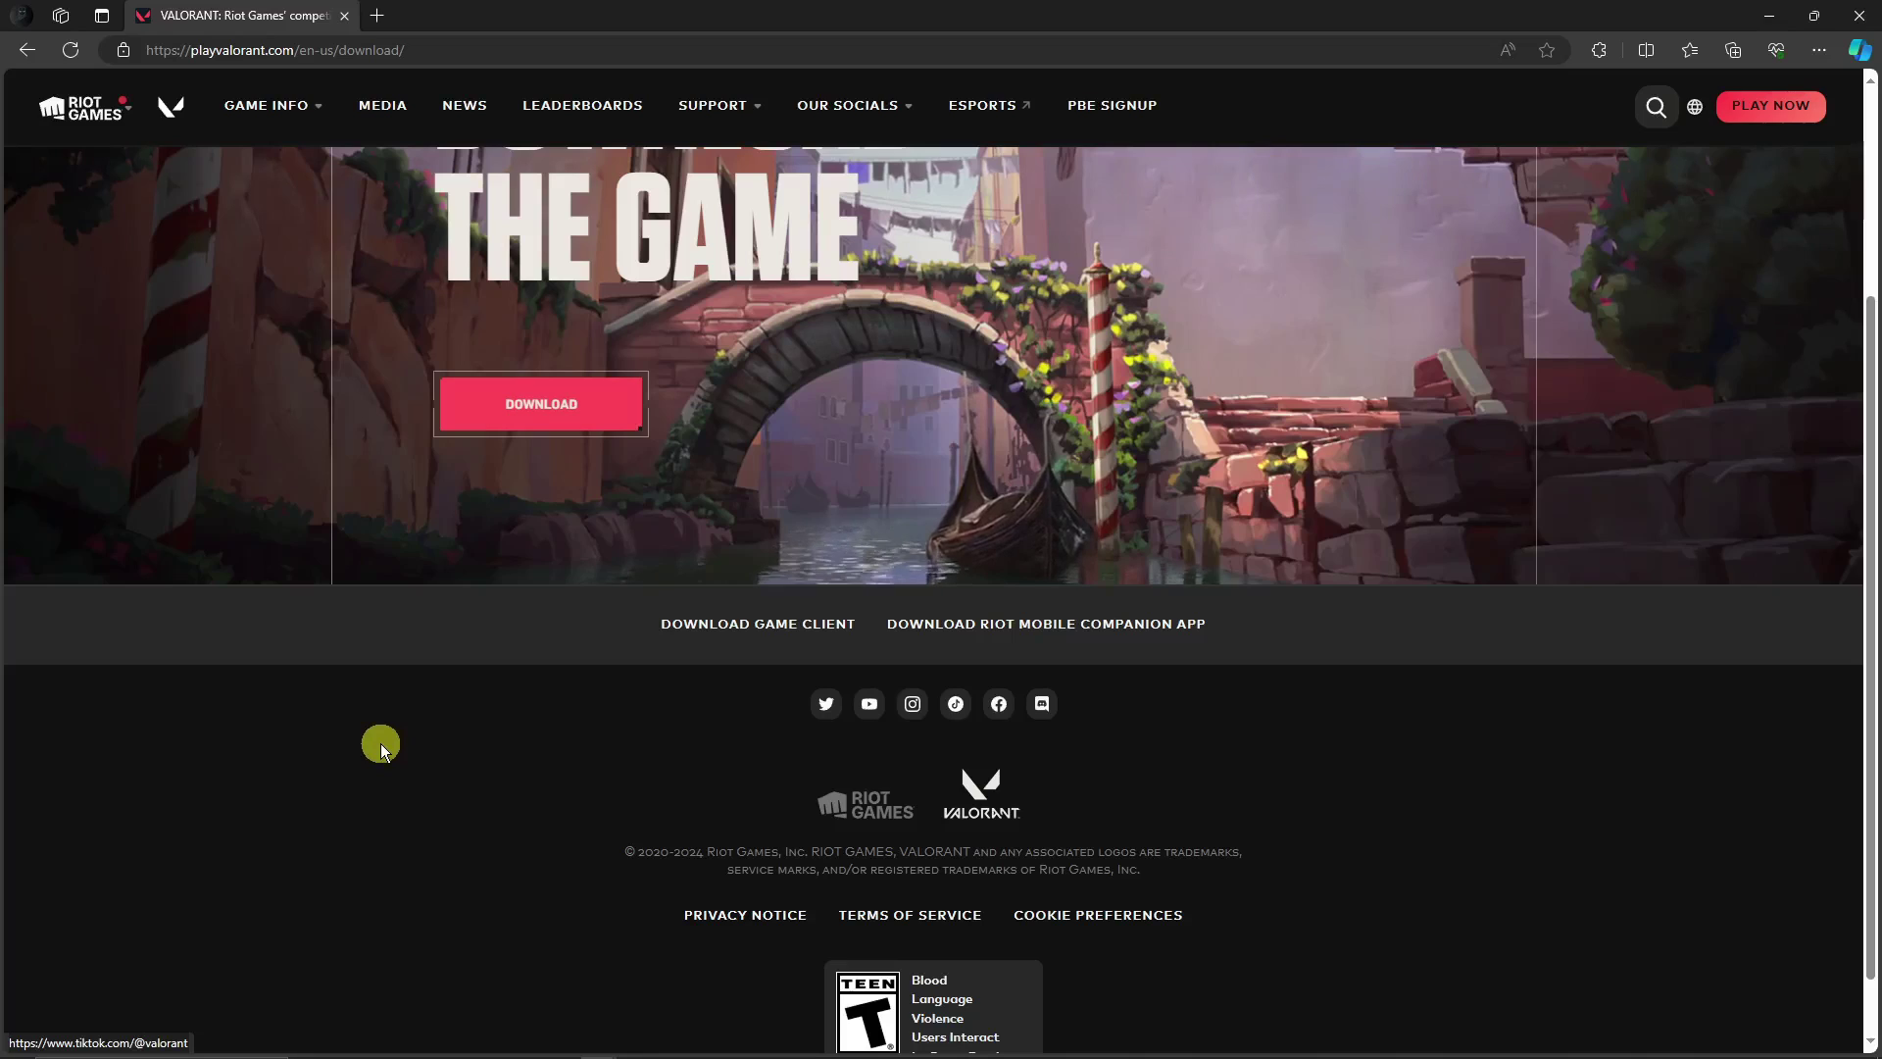
{"action": "scroll", "coordinate": [745, 804], "scroll_direction": "down", "scroll_amount": 1}
{"action": "scroll", "coordinate": [1117, 845], "scroll_direction": "up", "scroll_amount": 3}
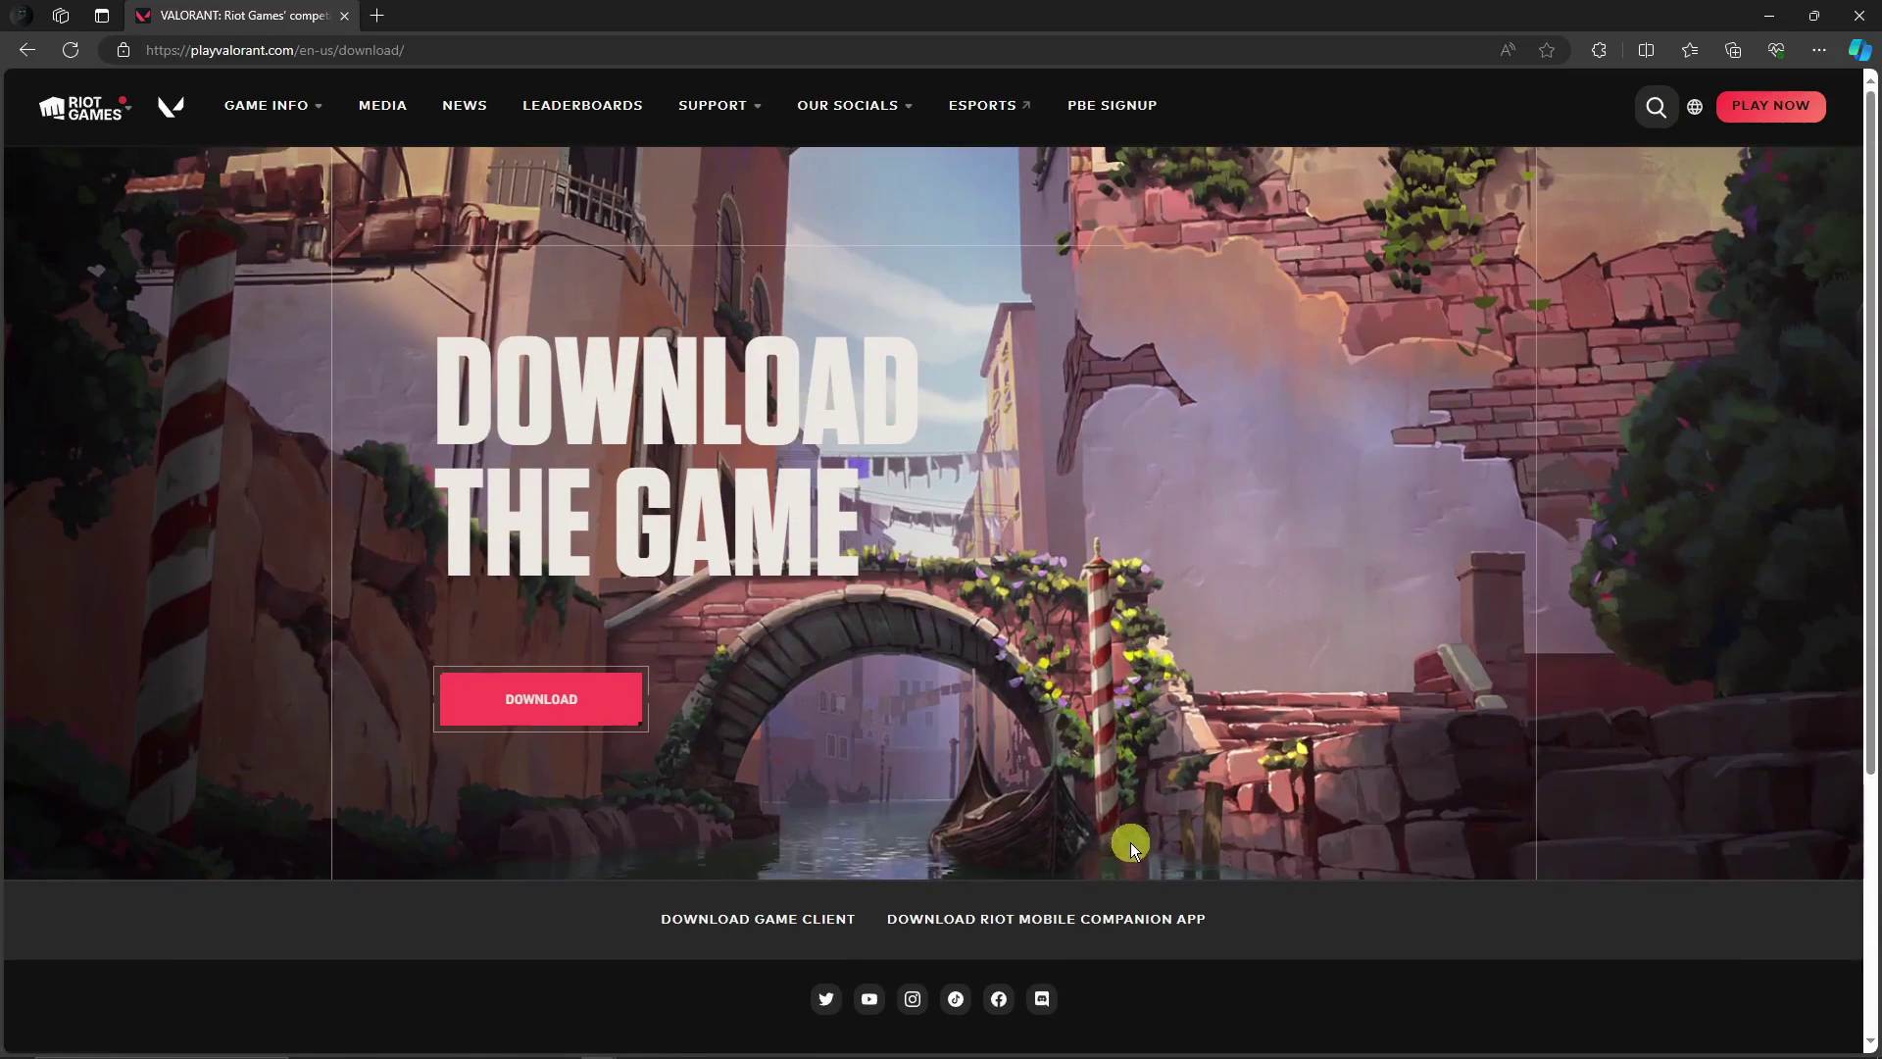
{"action": "mouse_move", "coordinate": [918, 1051]}
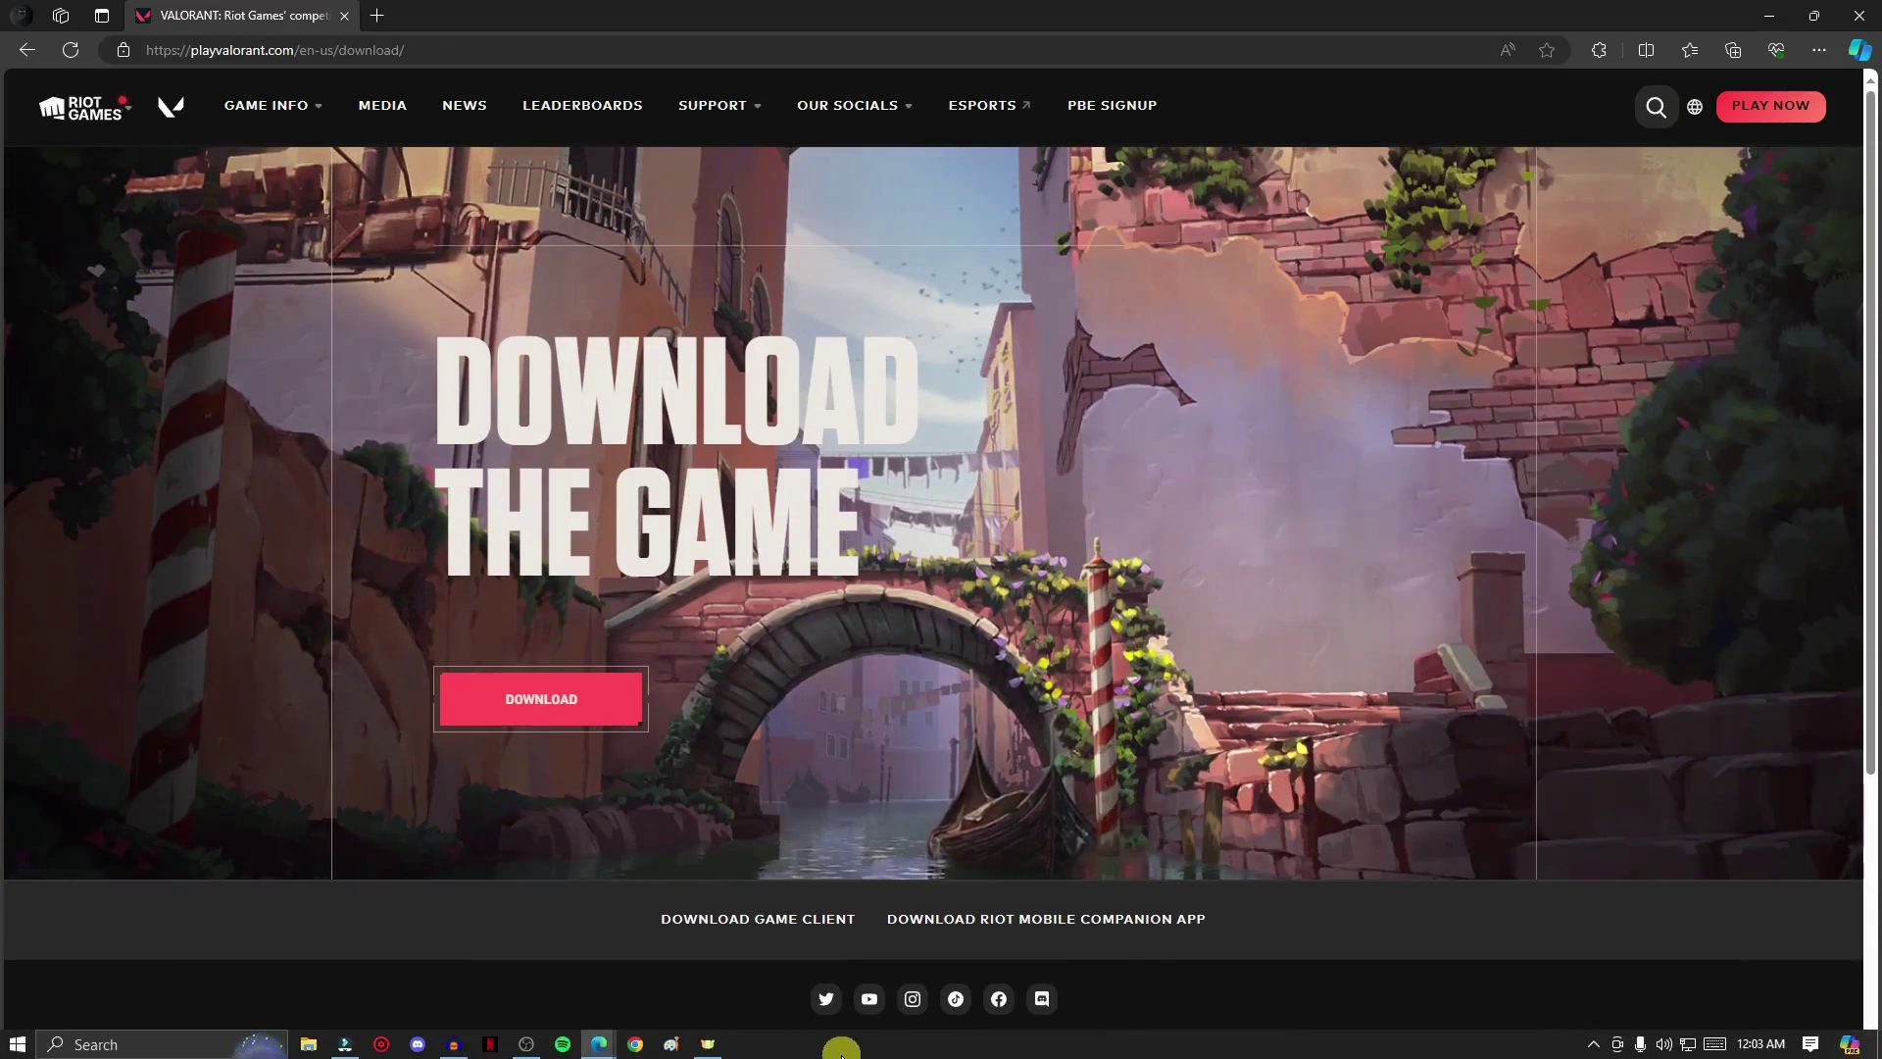
Open Task Manager from the taskbar menu and centre it on screen.
{"action": "right_click", "coordinate": [1037, 1047]}
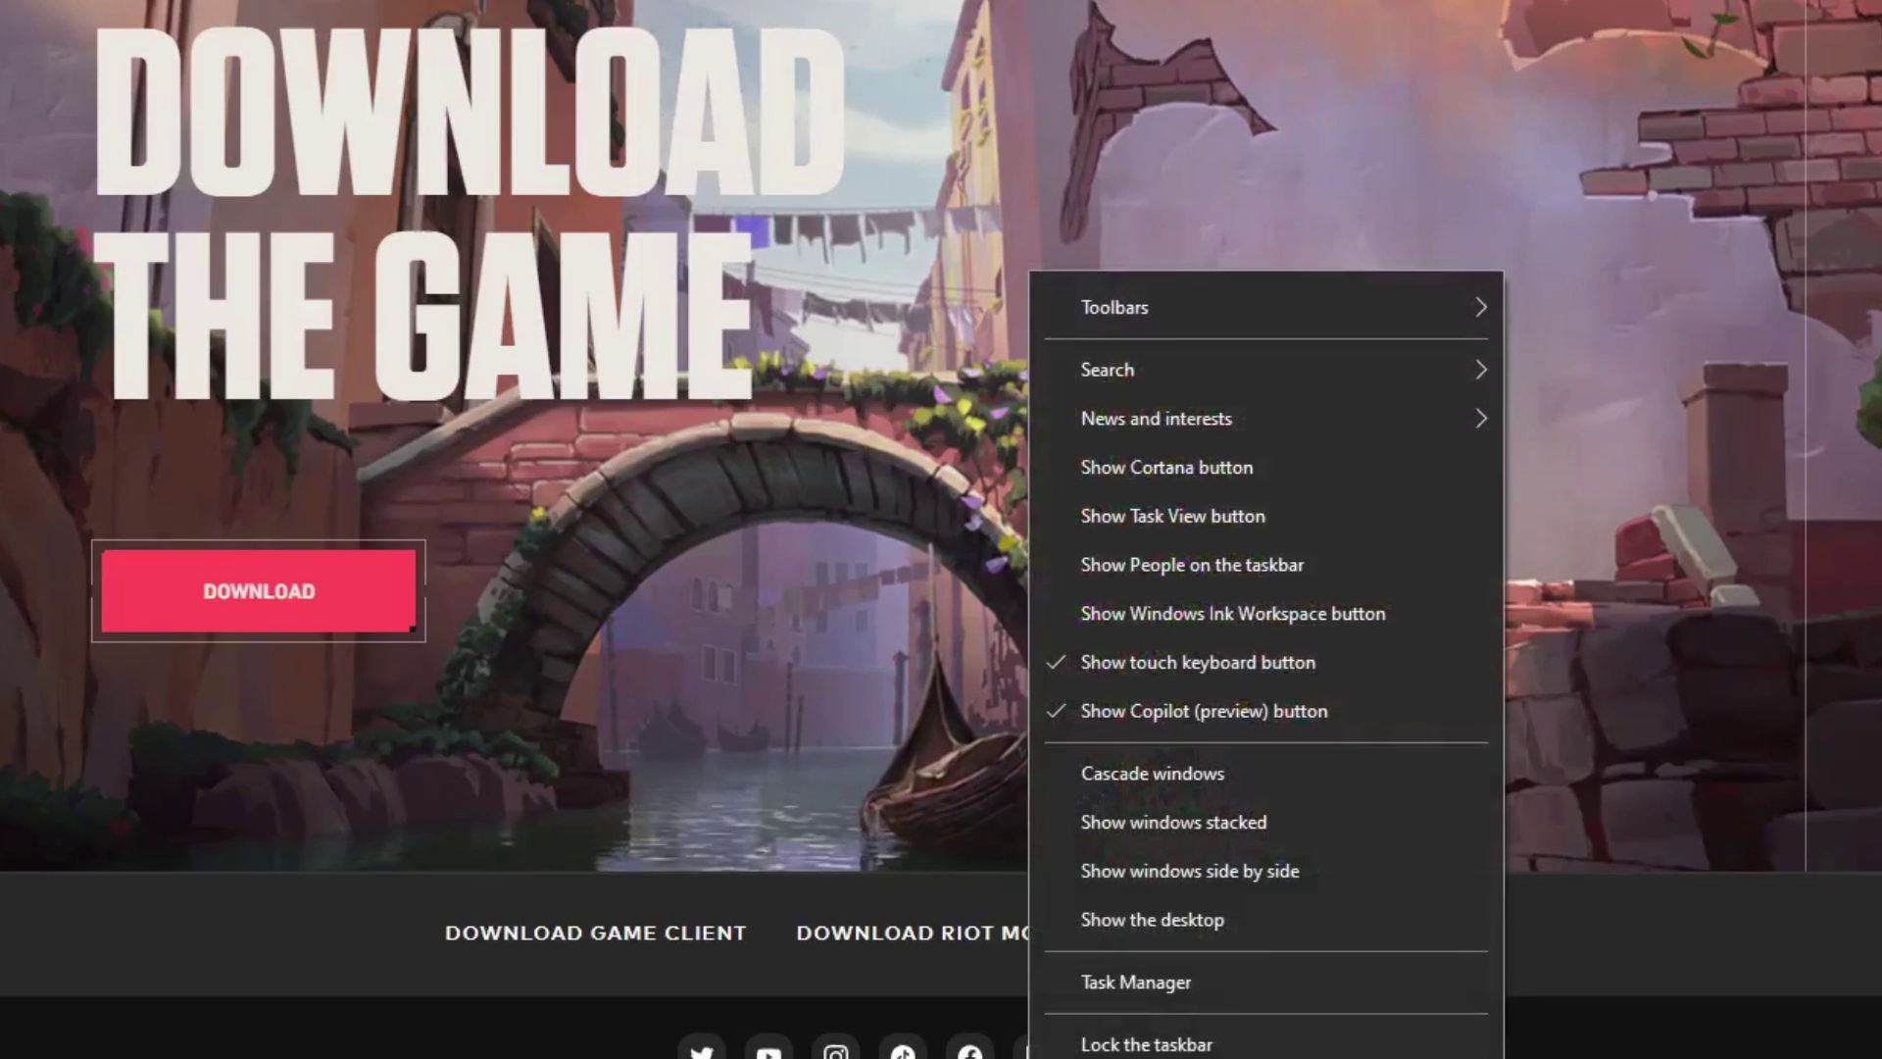
{"action": "left_click", "coordinate": [1167, 985]}
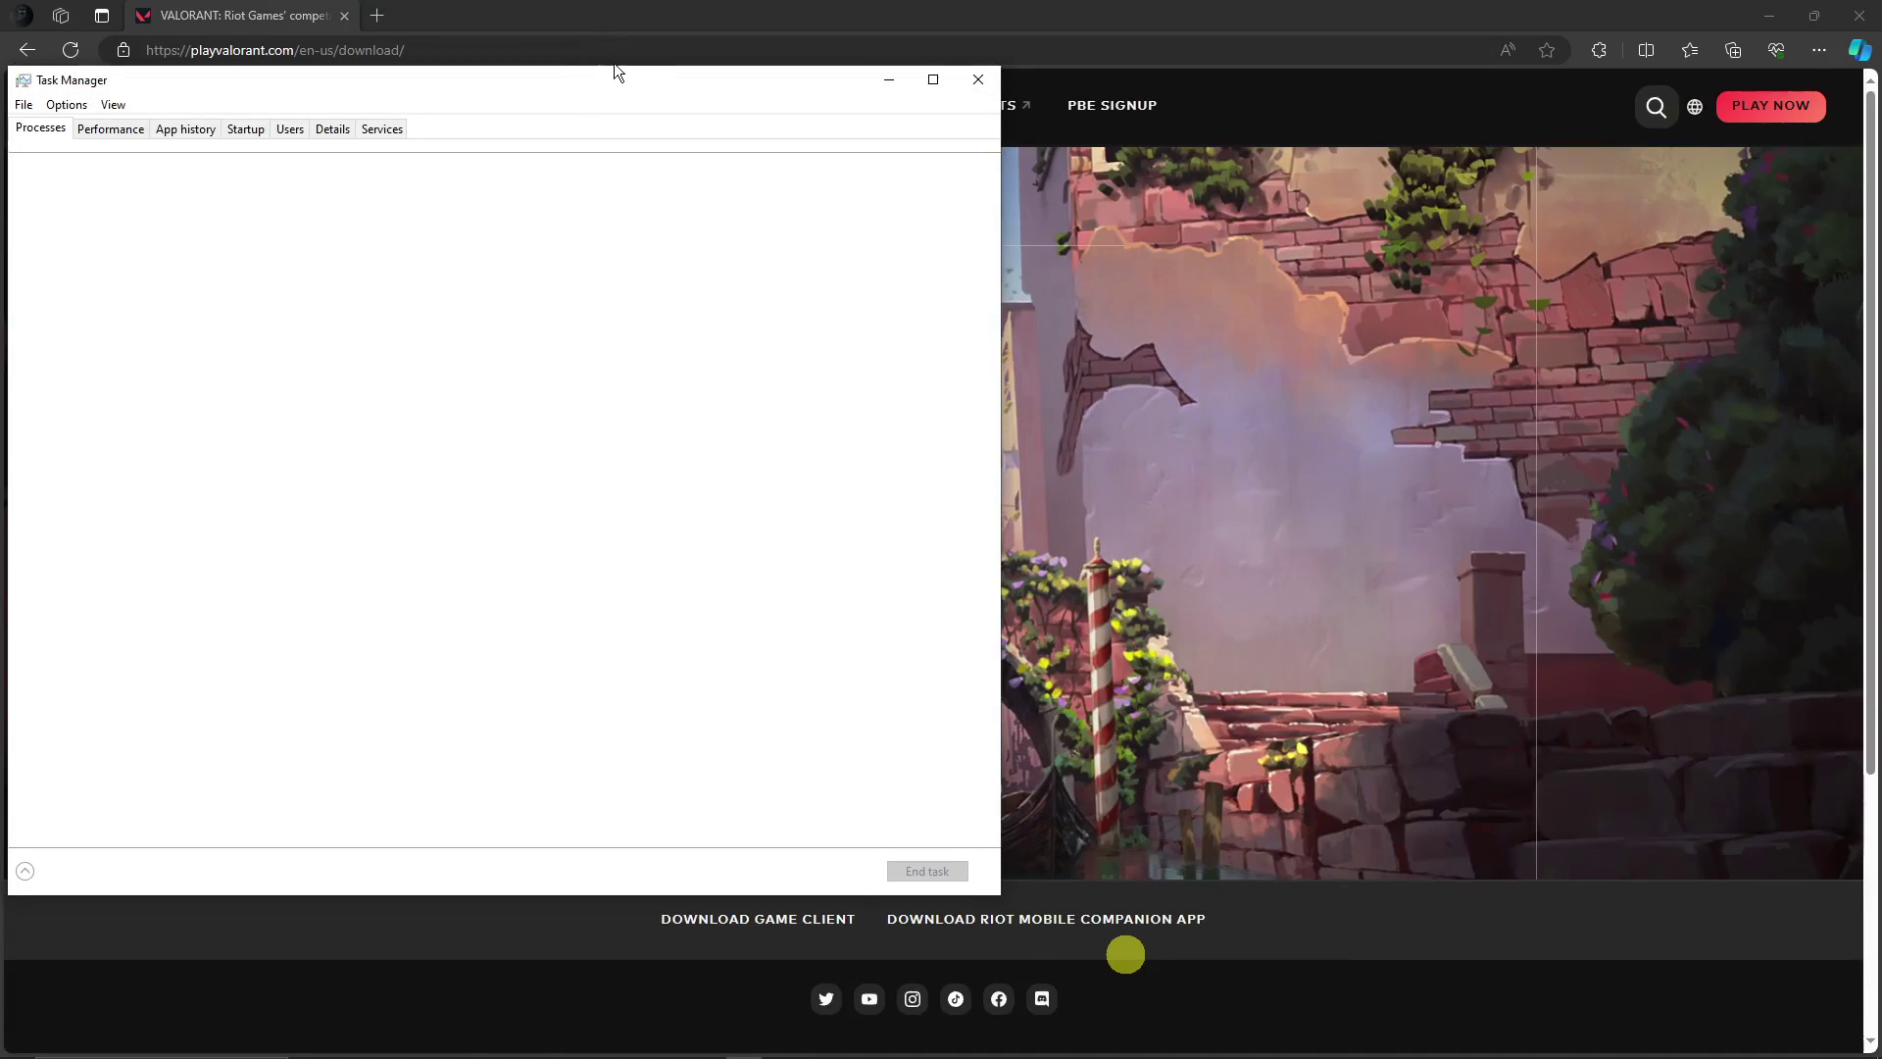
{"action": "left_click_drag", "start_coordinate": [626, 77], "coordinate": [997, 120]}
{"action": "scroll", "coordinate": [565, 461], "scroll_direction": "down", "scroll_amount": 10}
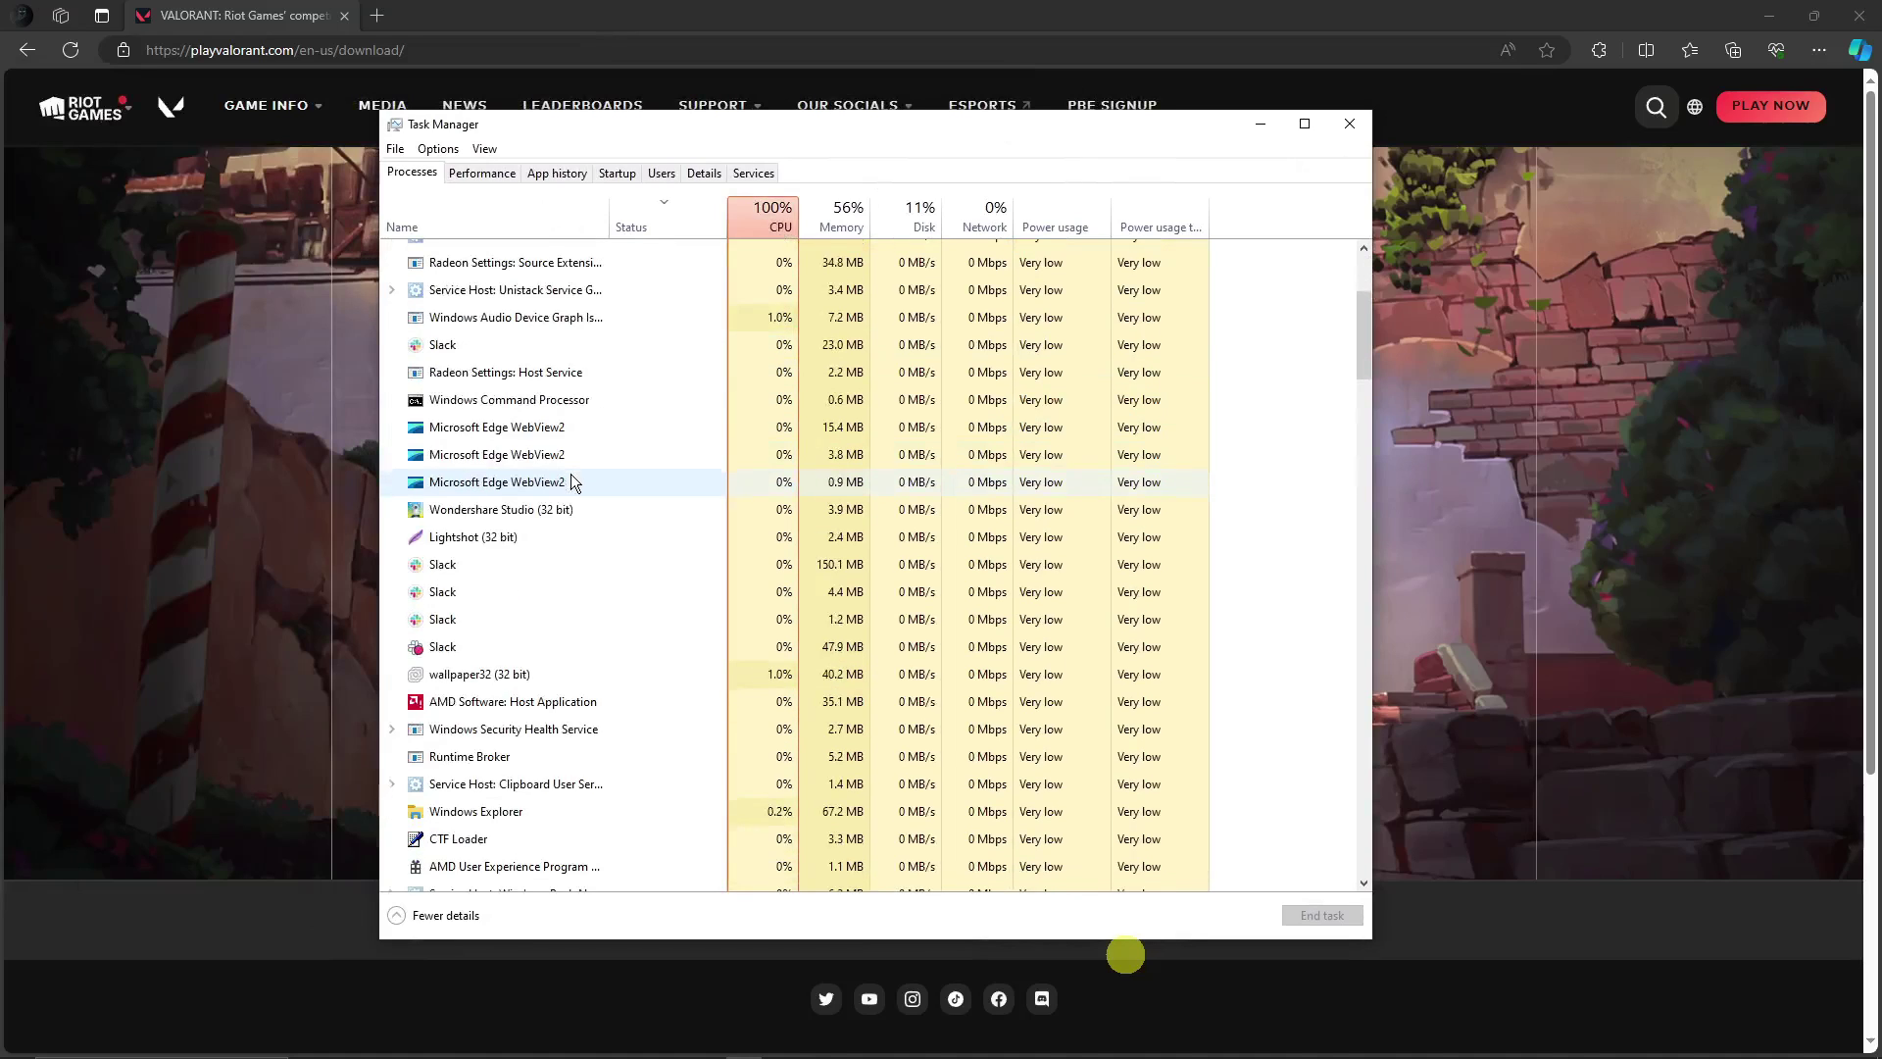
{"action": "left_click", "coordinate": [535, 675]}
{"action": "scroll", "coordinate": [532, 664], "scroll_direction": "up", "scroll_amount": 3}
{"action": "scroll", "coordinate": [532, 663], "scroll_direction": "up", "scroll_amount": 1}
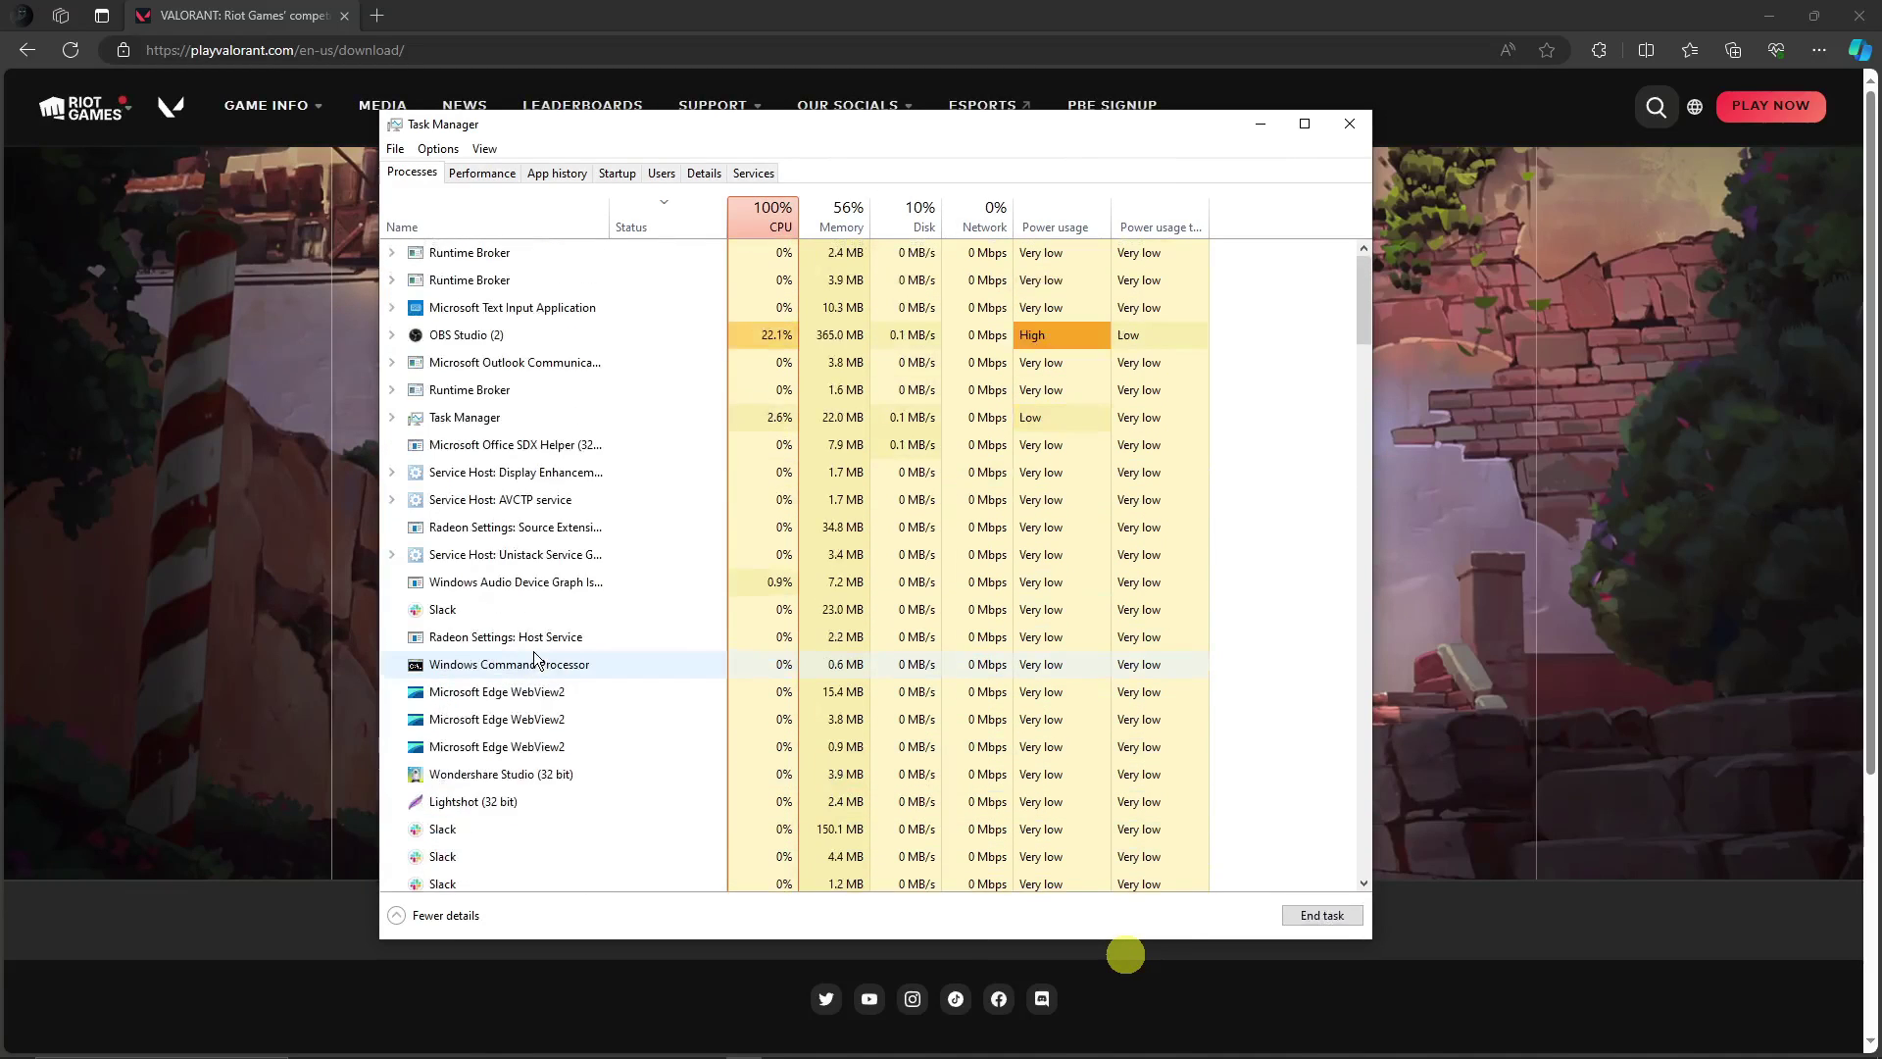
{"action": "scroll", "coordinate": [546, 660], "scroll_direction": "down", "scroll_amount": 2}
Jump to the Vanguard tray notification process in the process list.
{"action": "left_click", "coordinate": [538, 382]}
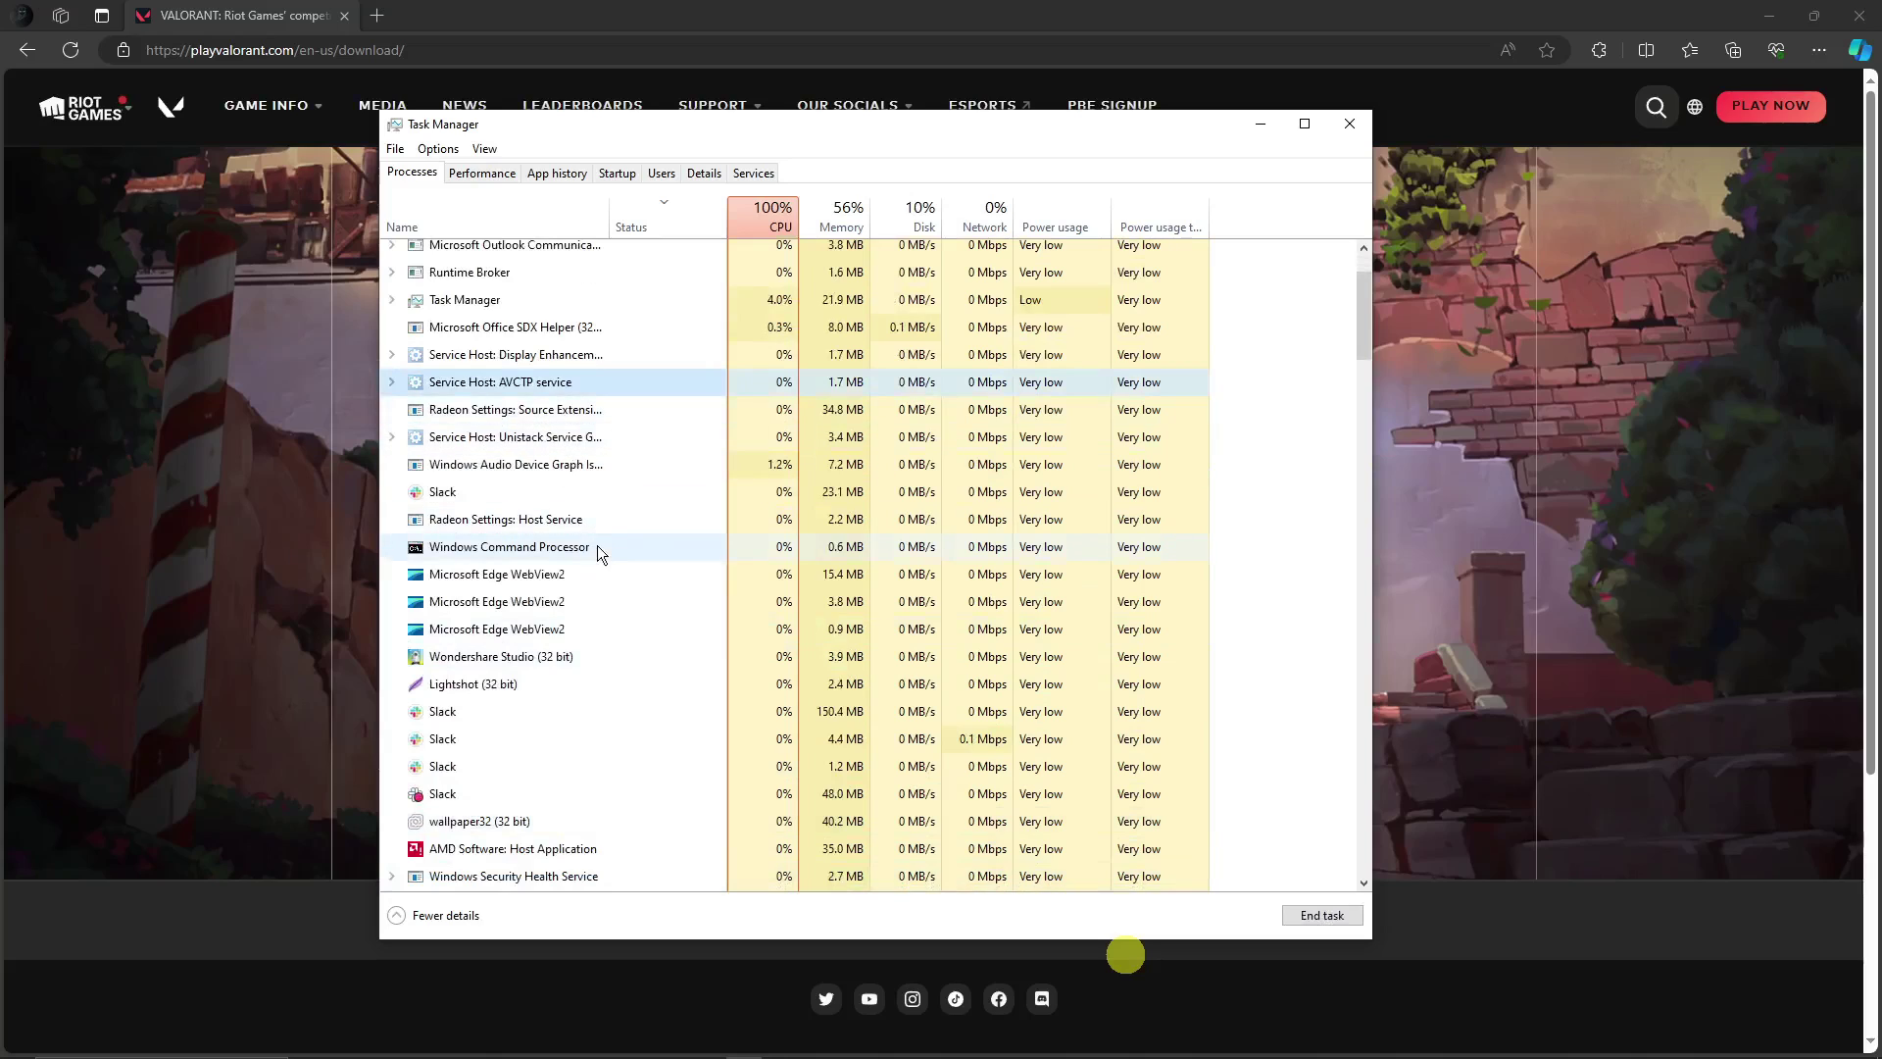
{"action": "key", "text": "v"}
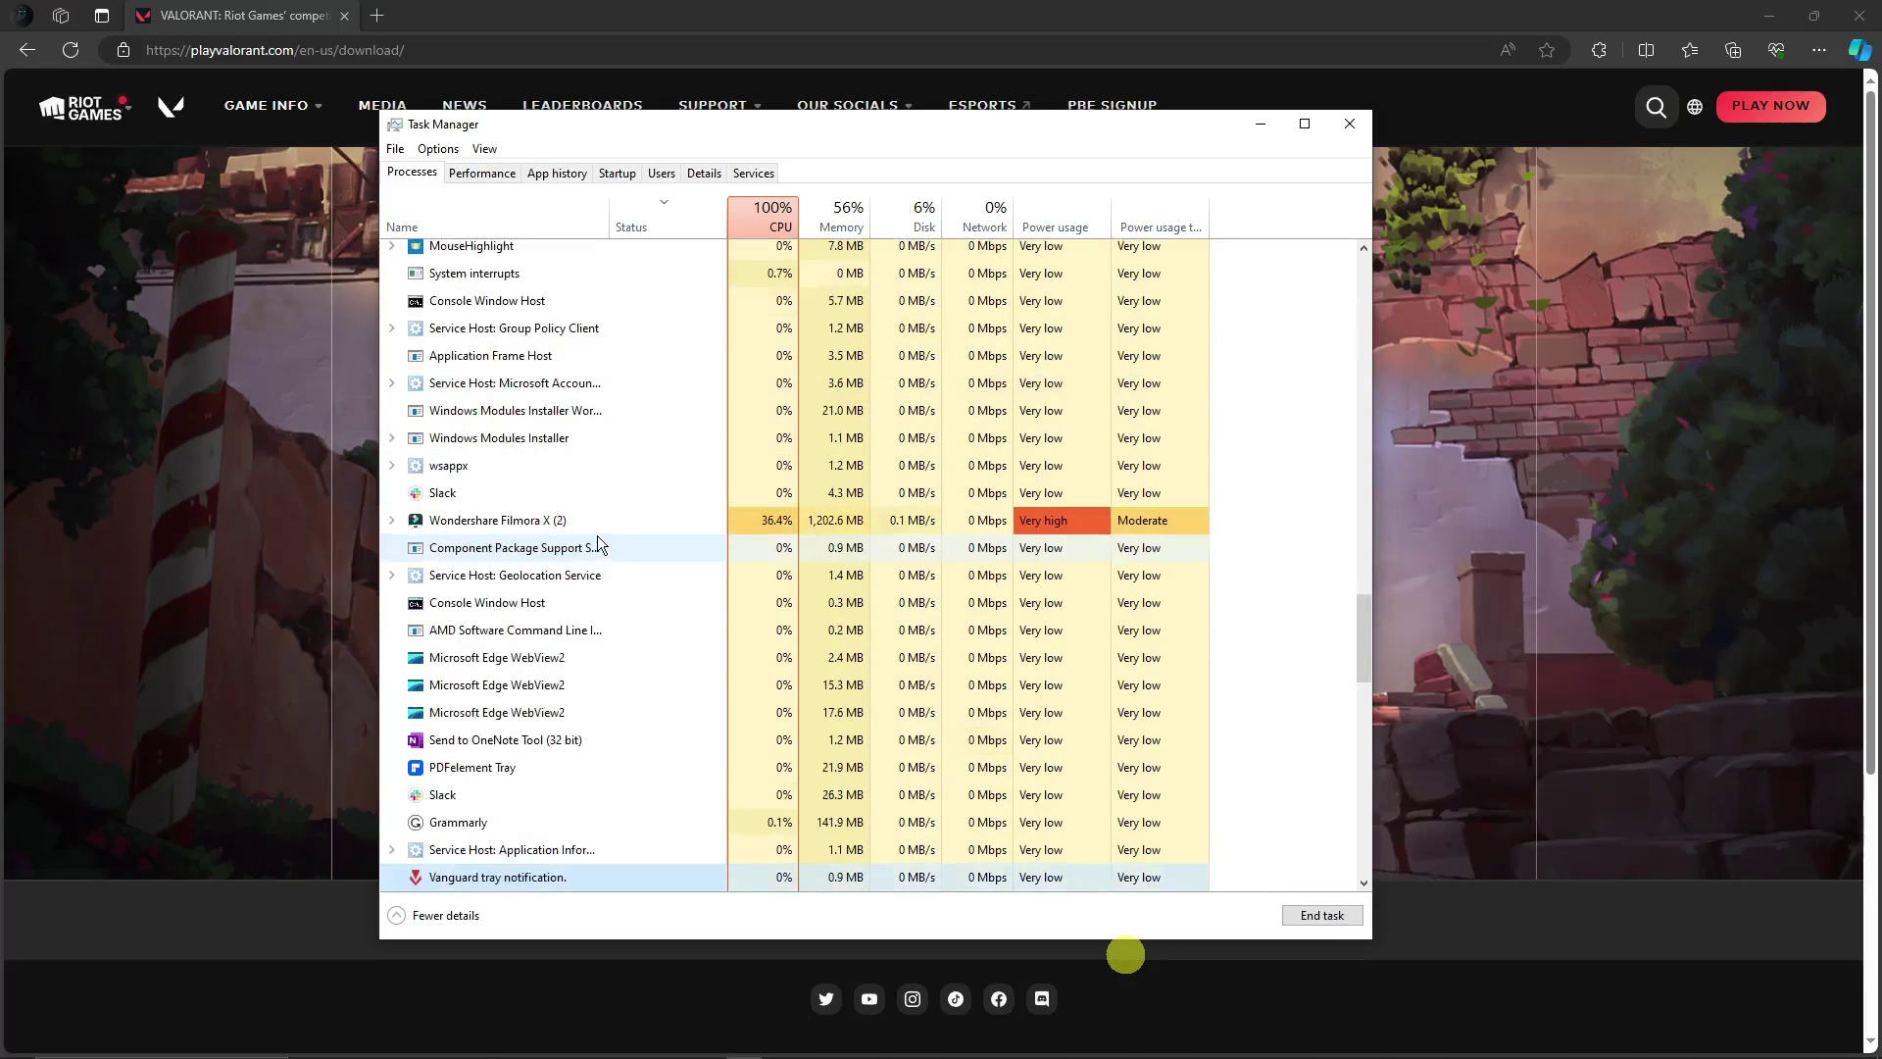
{"action": "scroll", "coordinate": [639, 670], "scroll_direction": "down", "scroll_amount": 1}
{"action": "scroll", "coordinate": [627, 662], "scroll_direction": "down", "scroll_amount": 1}
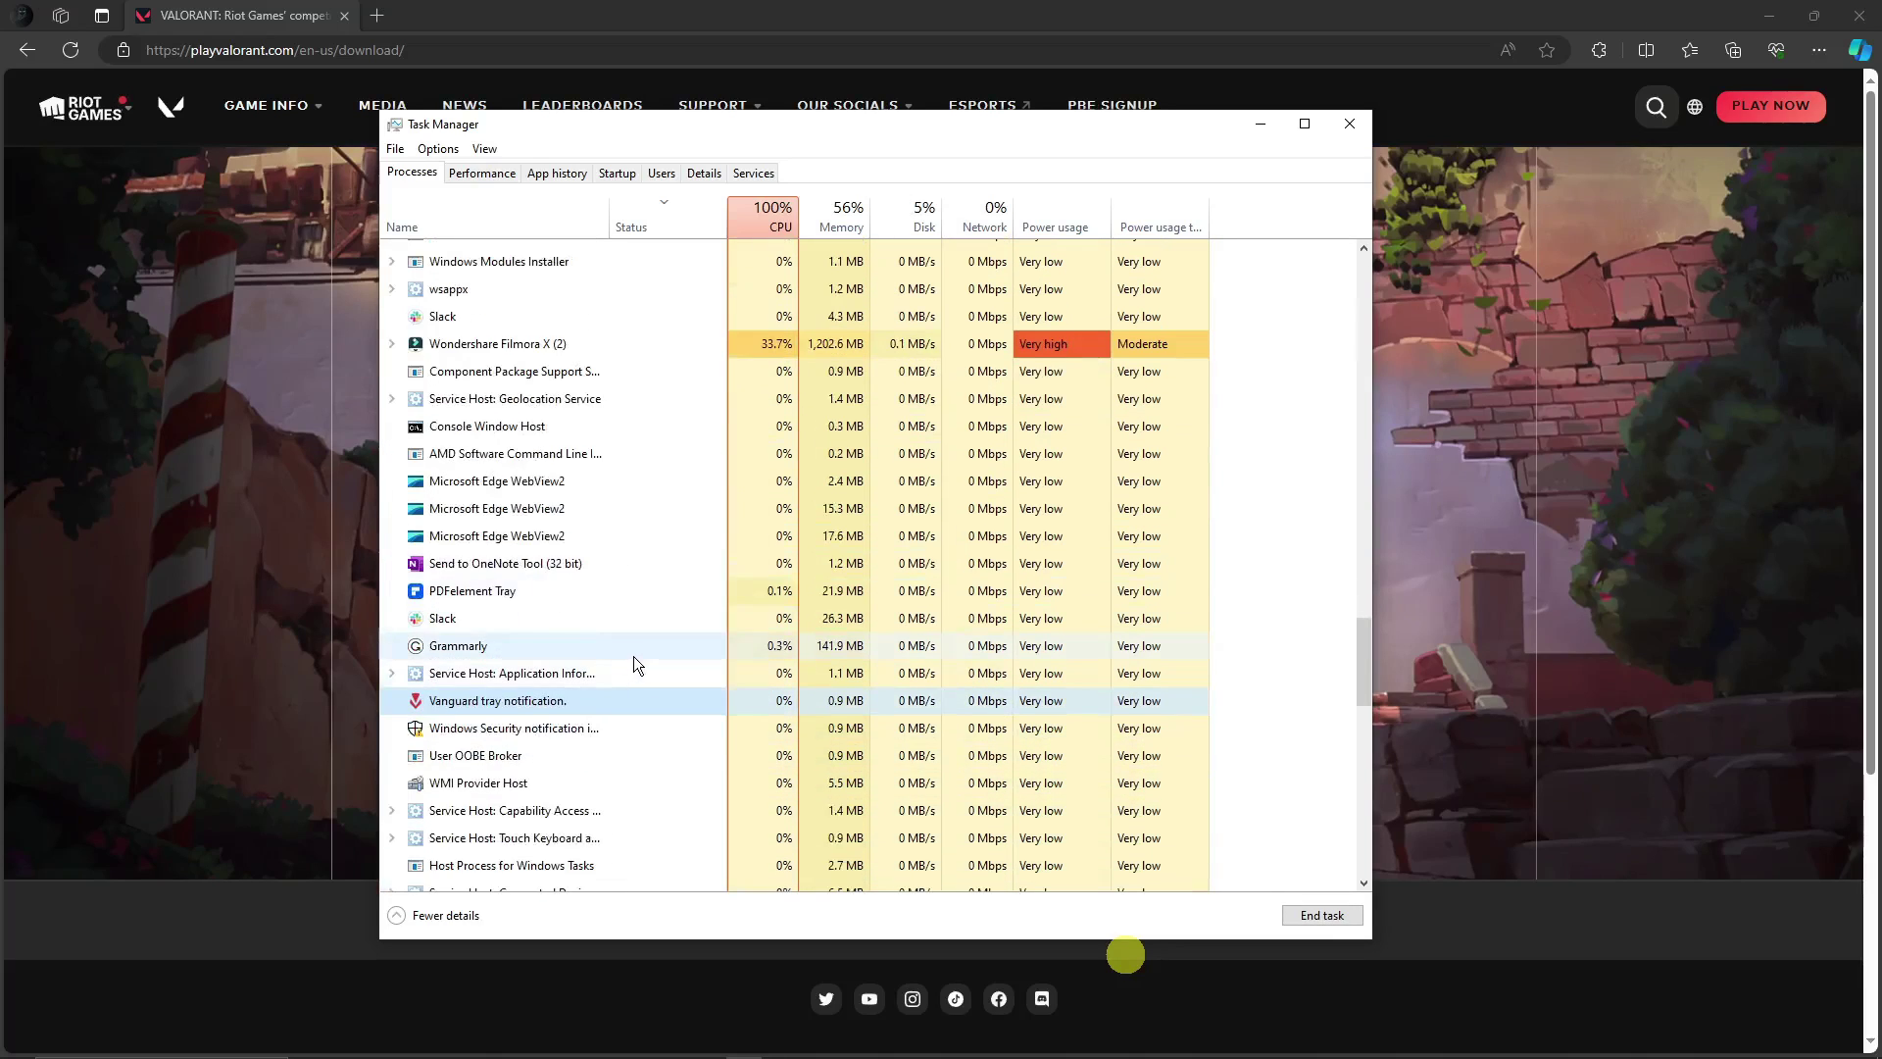
{"action": "scroll", "coordinate": [633, 656], "scroll_direction": "down", "scroll_amount": 1}
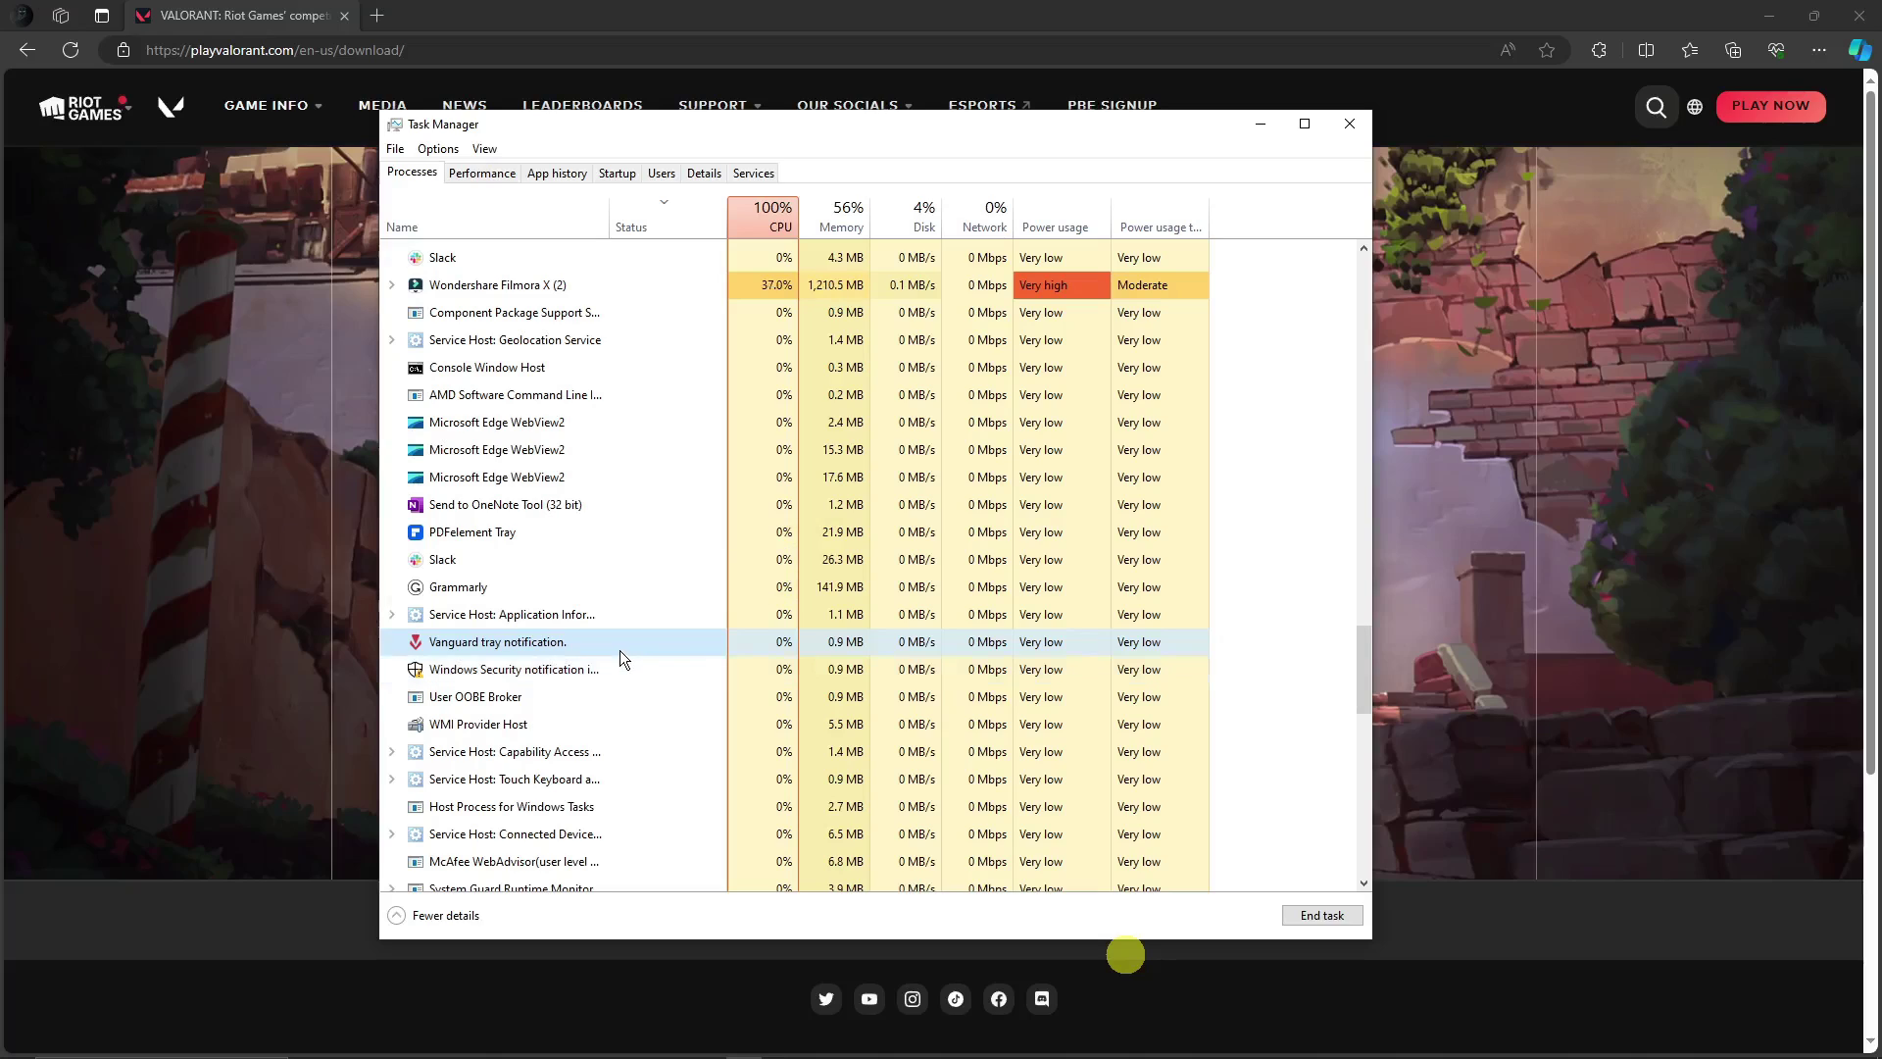
{"action": "scroll", "coordinate": [620, 650], "scroll_direction": "down", "scroll_amount": 1}
{"action": "scroll", "coordinate": [620, 650], "scroll_direction": "down", "scroll_amount": 1}
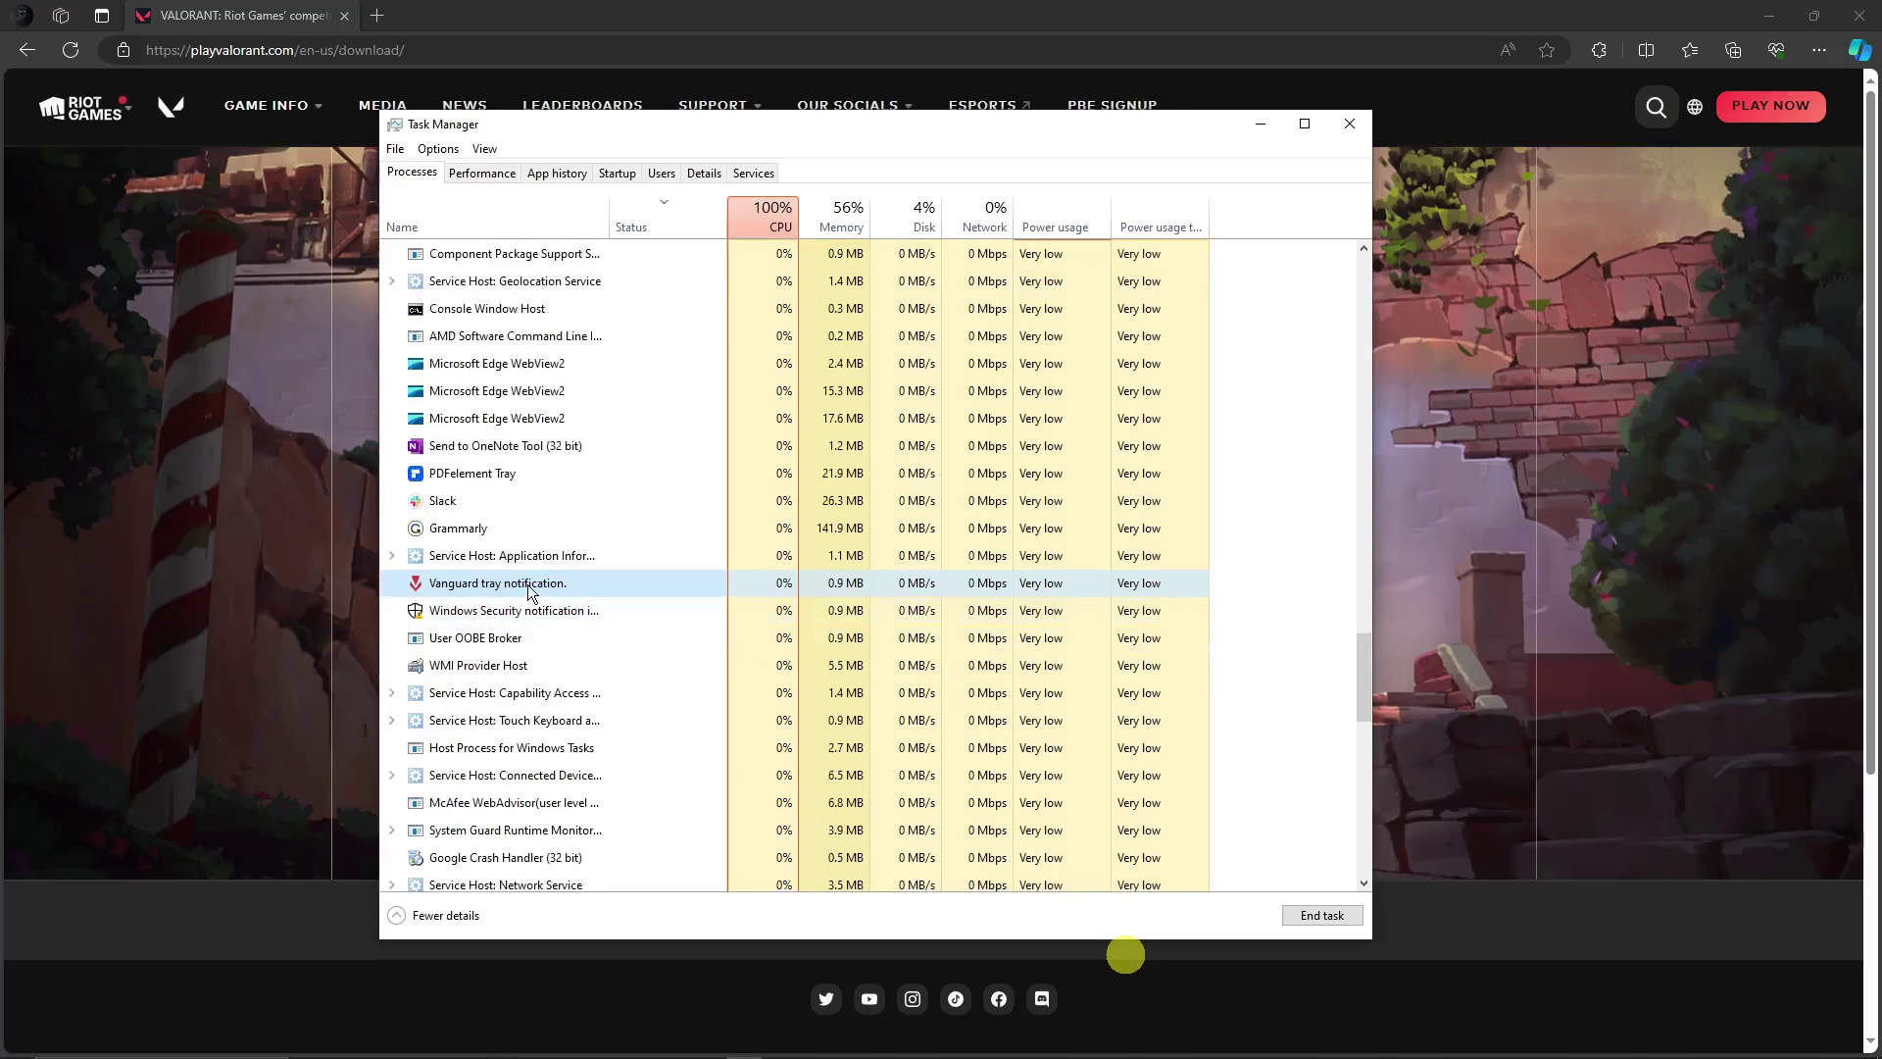
{"action": "scroll", "coordinate": [496, 618], "scroll_direction": "down", "scroll_amount": 1}
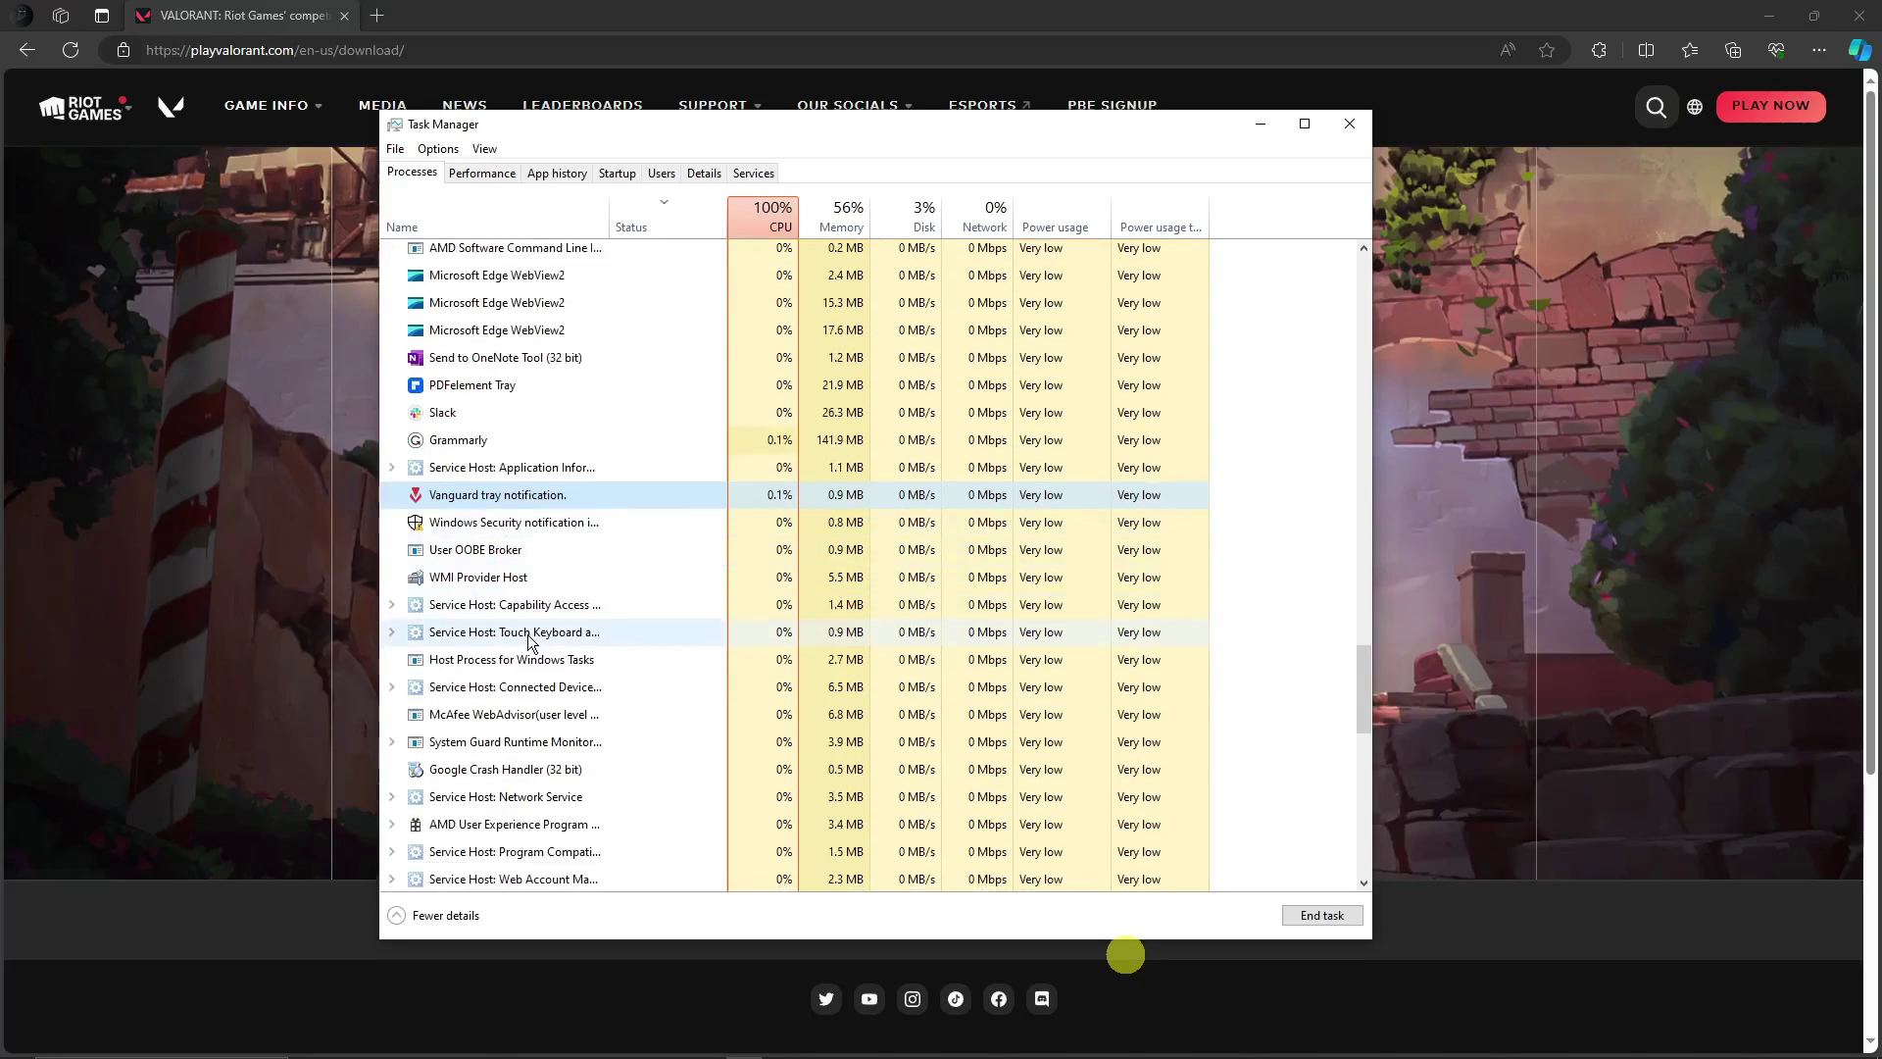
{"action": "scroll", "coordinate": [539, 676], "scroll_direction": "up", "scroll_amount": 2}
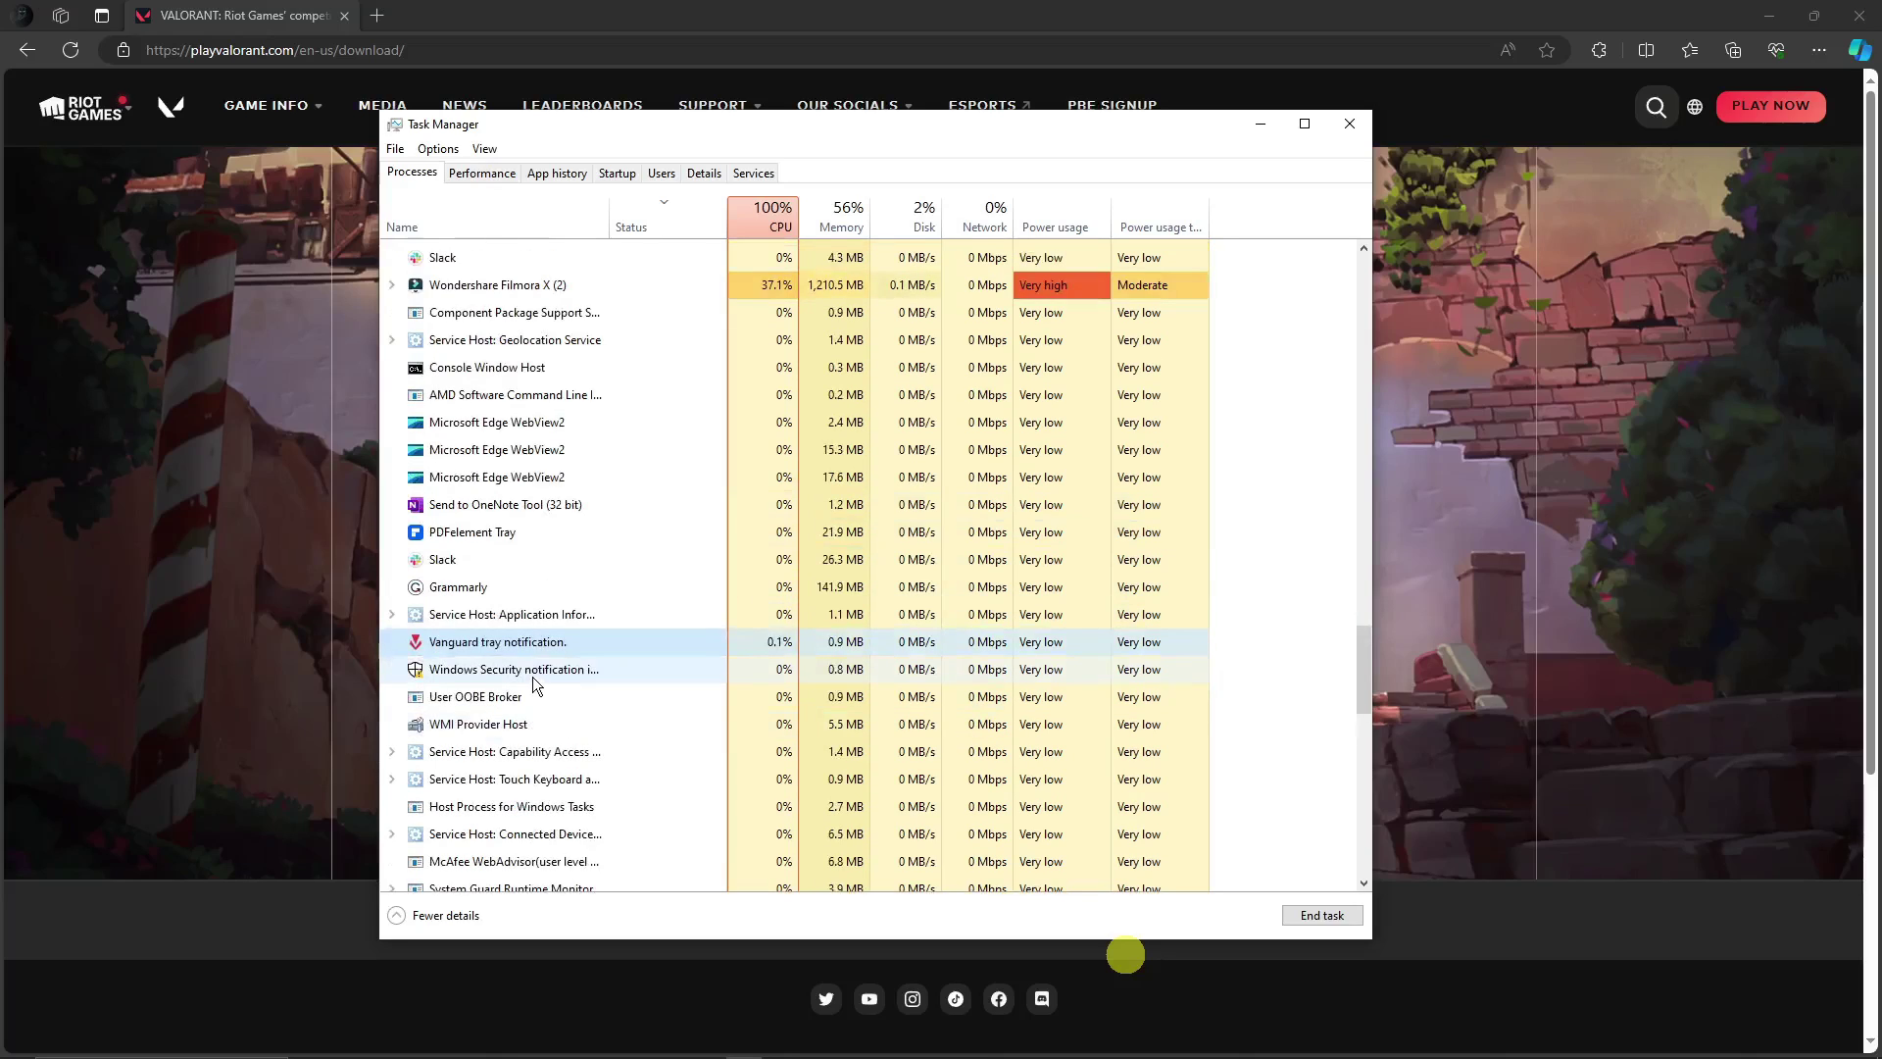
{"action": "scroll", "coordinate": [533, 676], "scroll_direction": "down", "scroll_amount": 2}
{"action": "scroll", "coordinate": [505, 698], "scroll_direction": "down", "scroll_amount": 1}
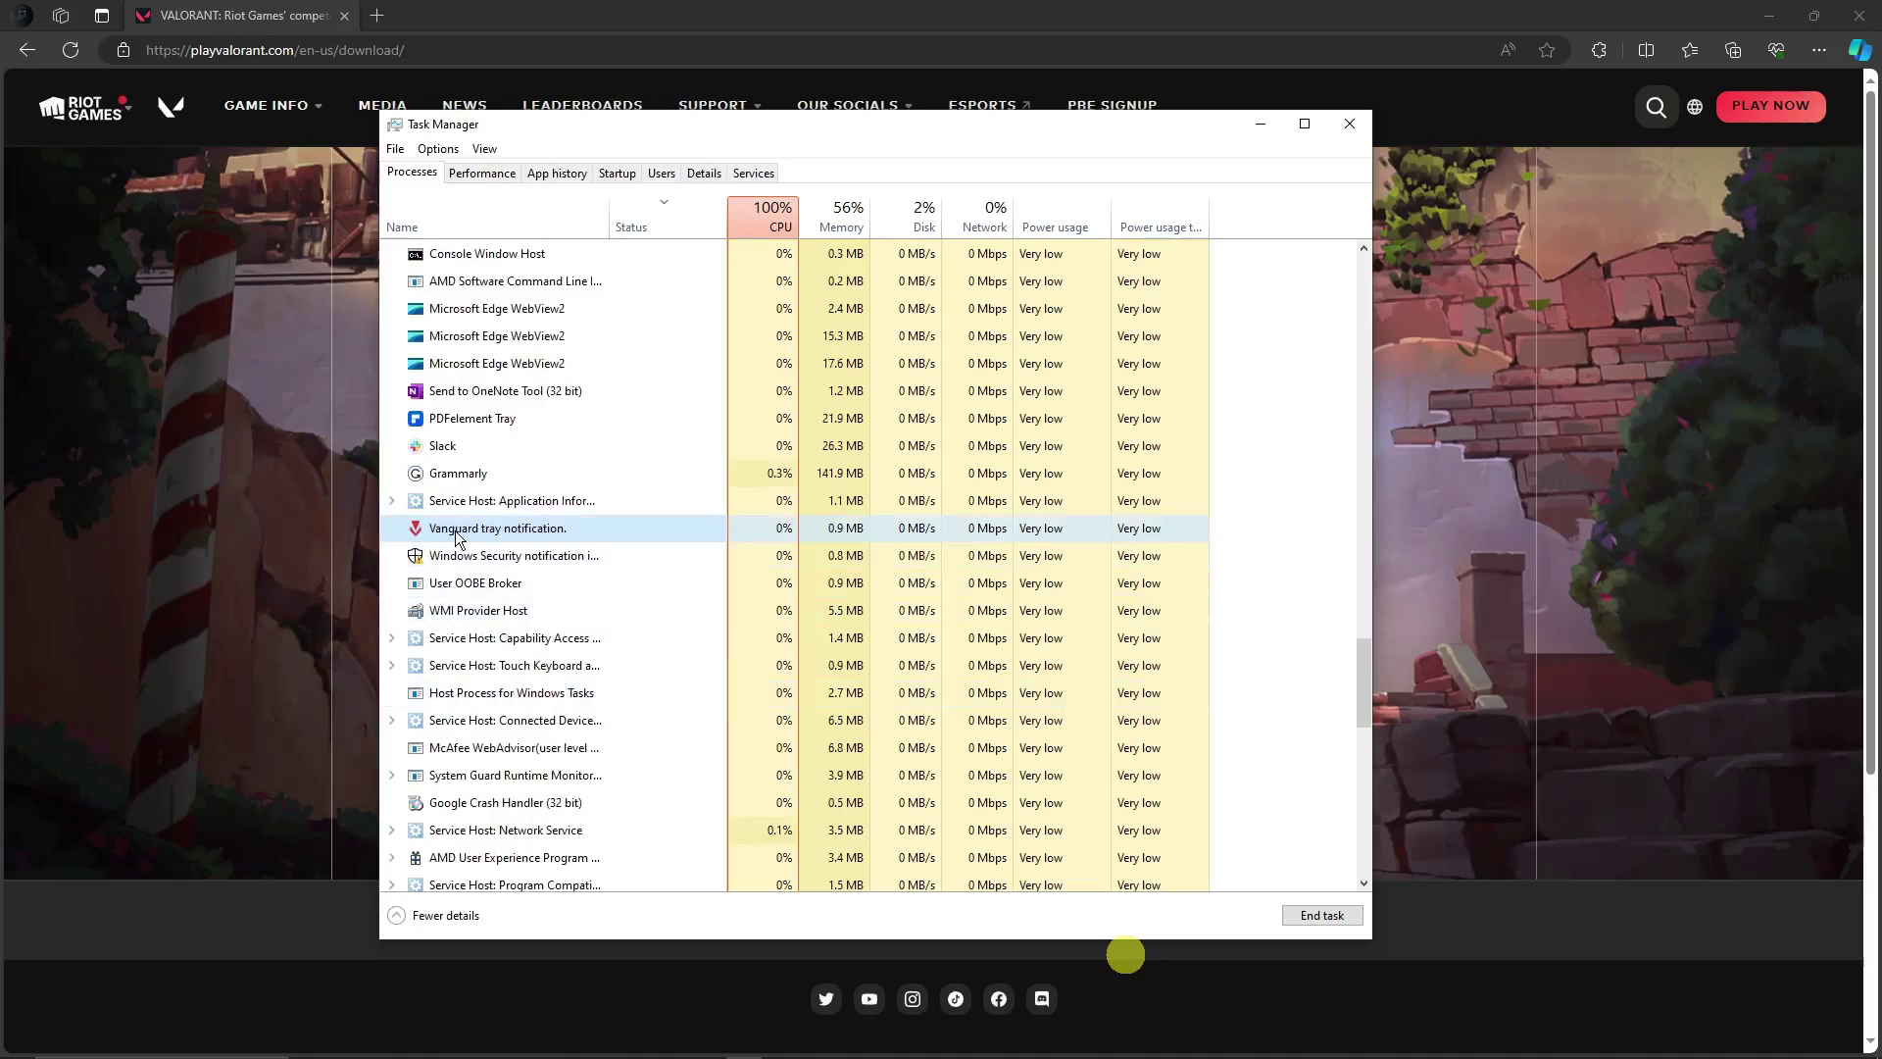
{"action": "scroll", "coordinate": [520, 538], "scroll_direction": "down", "scroll_amount": 1}
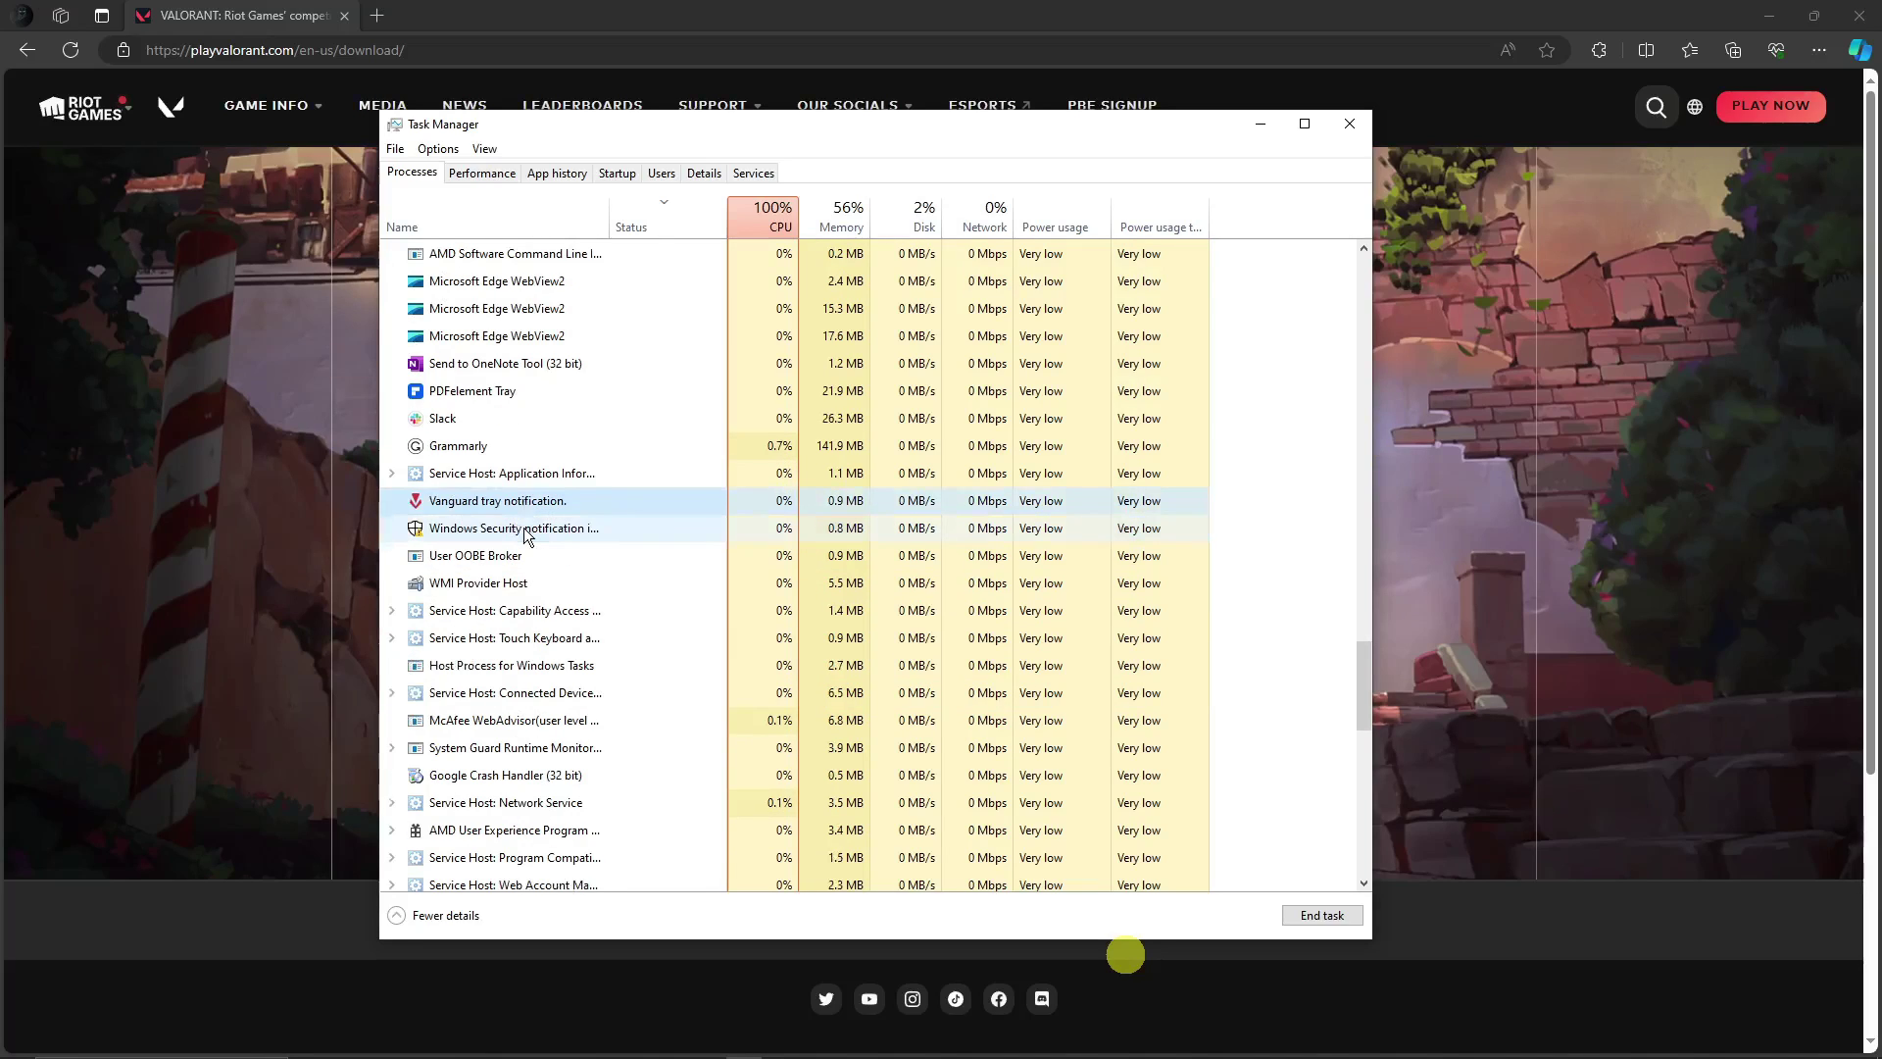
Relocate the Vanguard tray notification process and bring up its options to end it.
{"action": "left_click", "coordinate": [487, 527]}
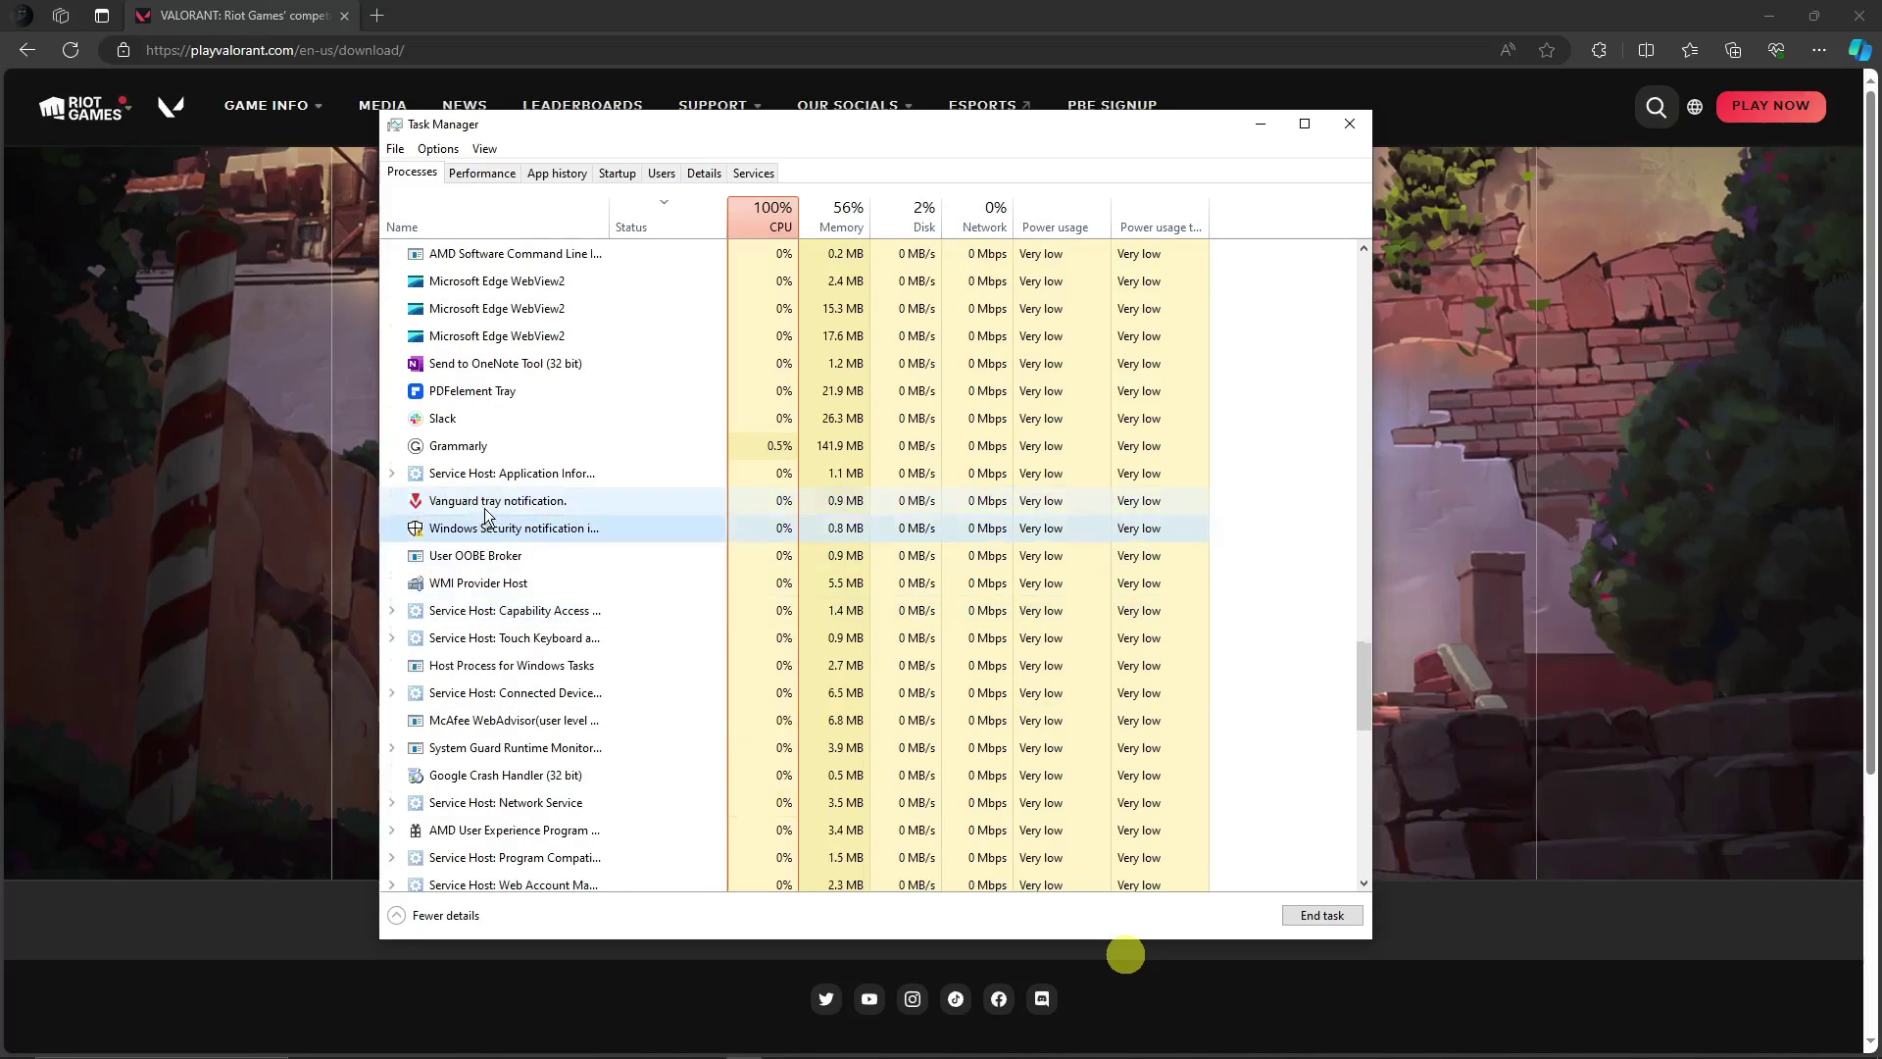
{"action": "scroll", "coordinate": [487, 514], "scroll_direction": "up", "scroll_amount": 20}
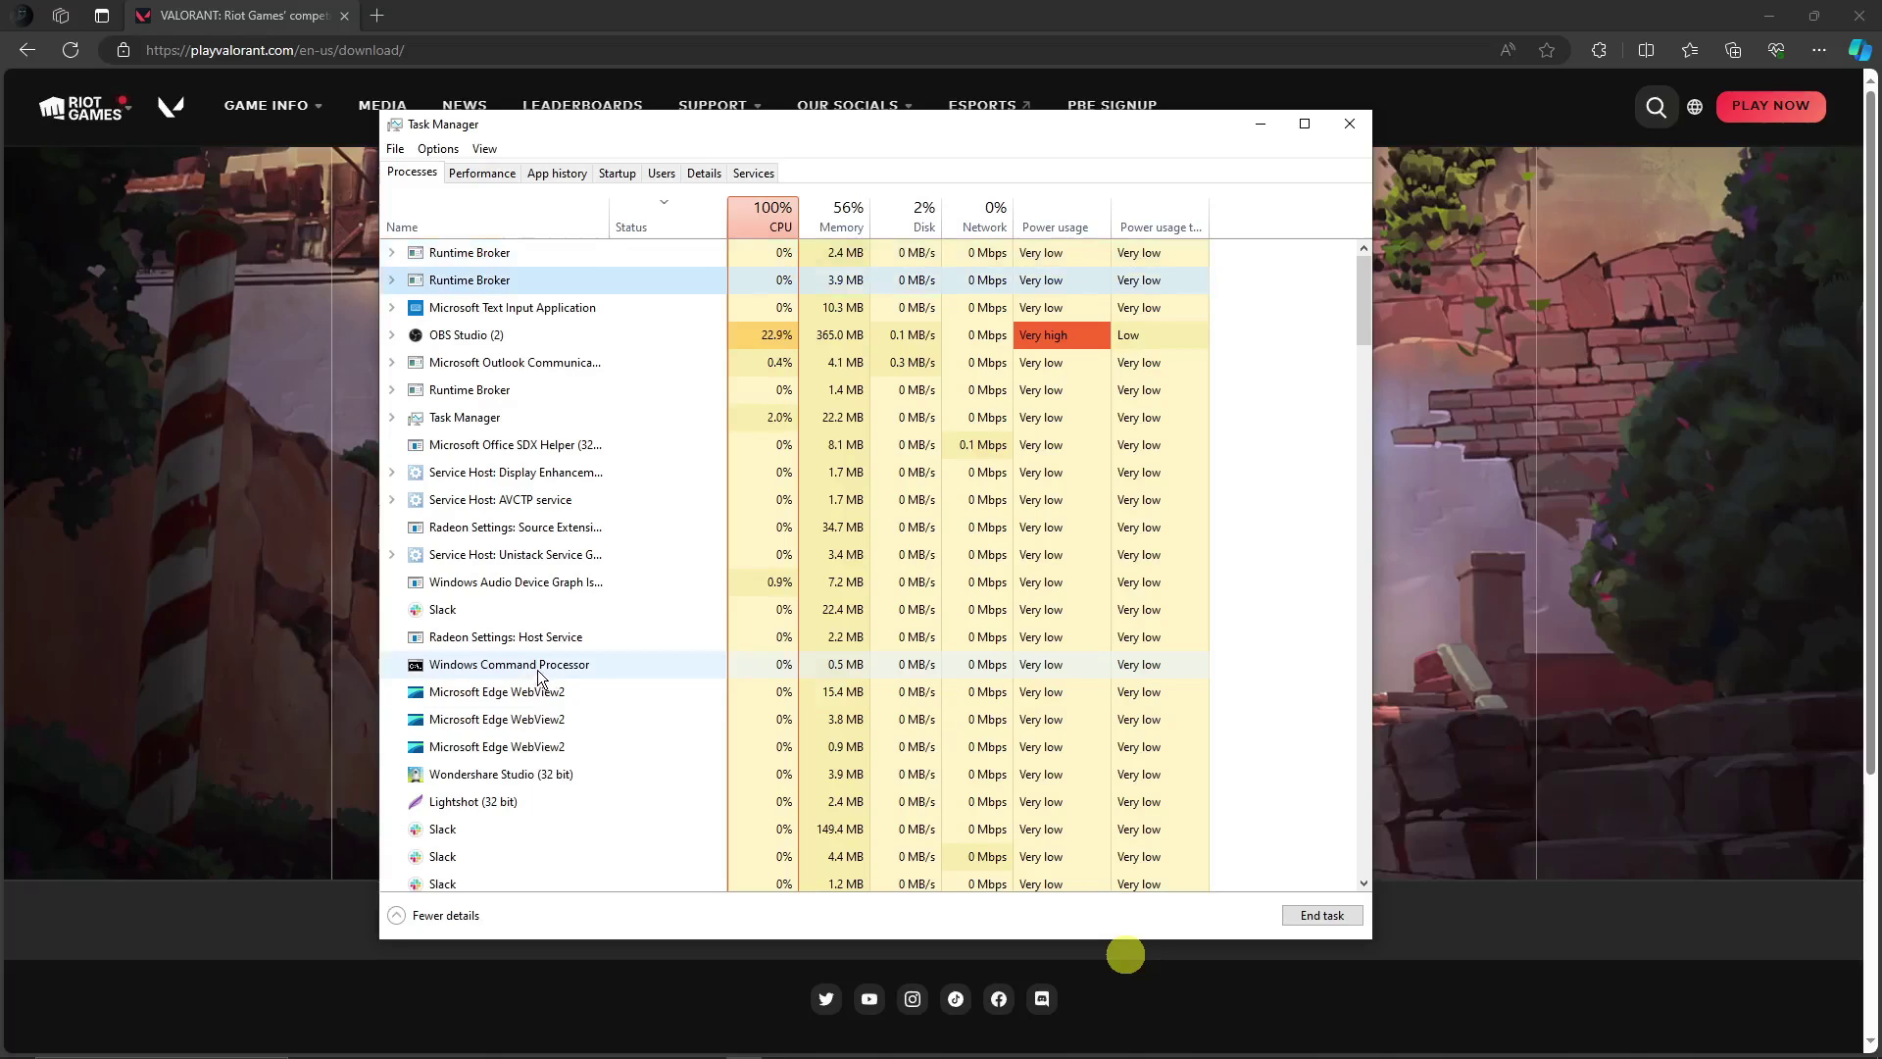
{"action": "key", "text": "r"}
{"action": "key", "text": "r"}
{"action": "key", "text": "r"}
{"action": "key", "text": "r"}
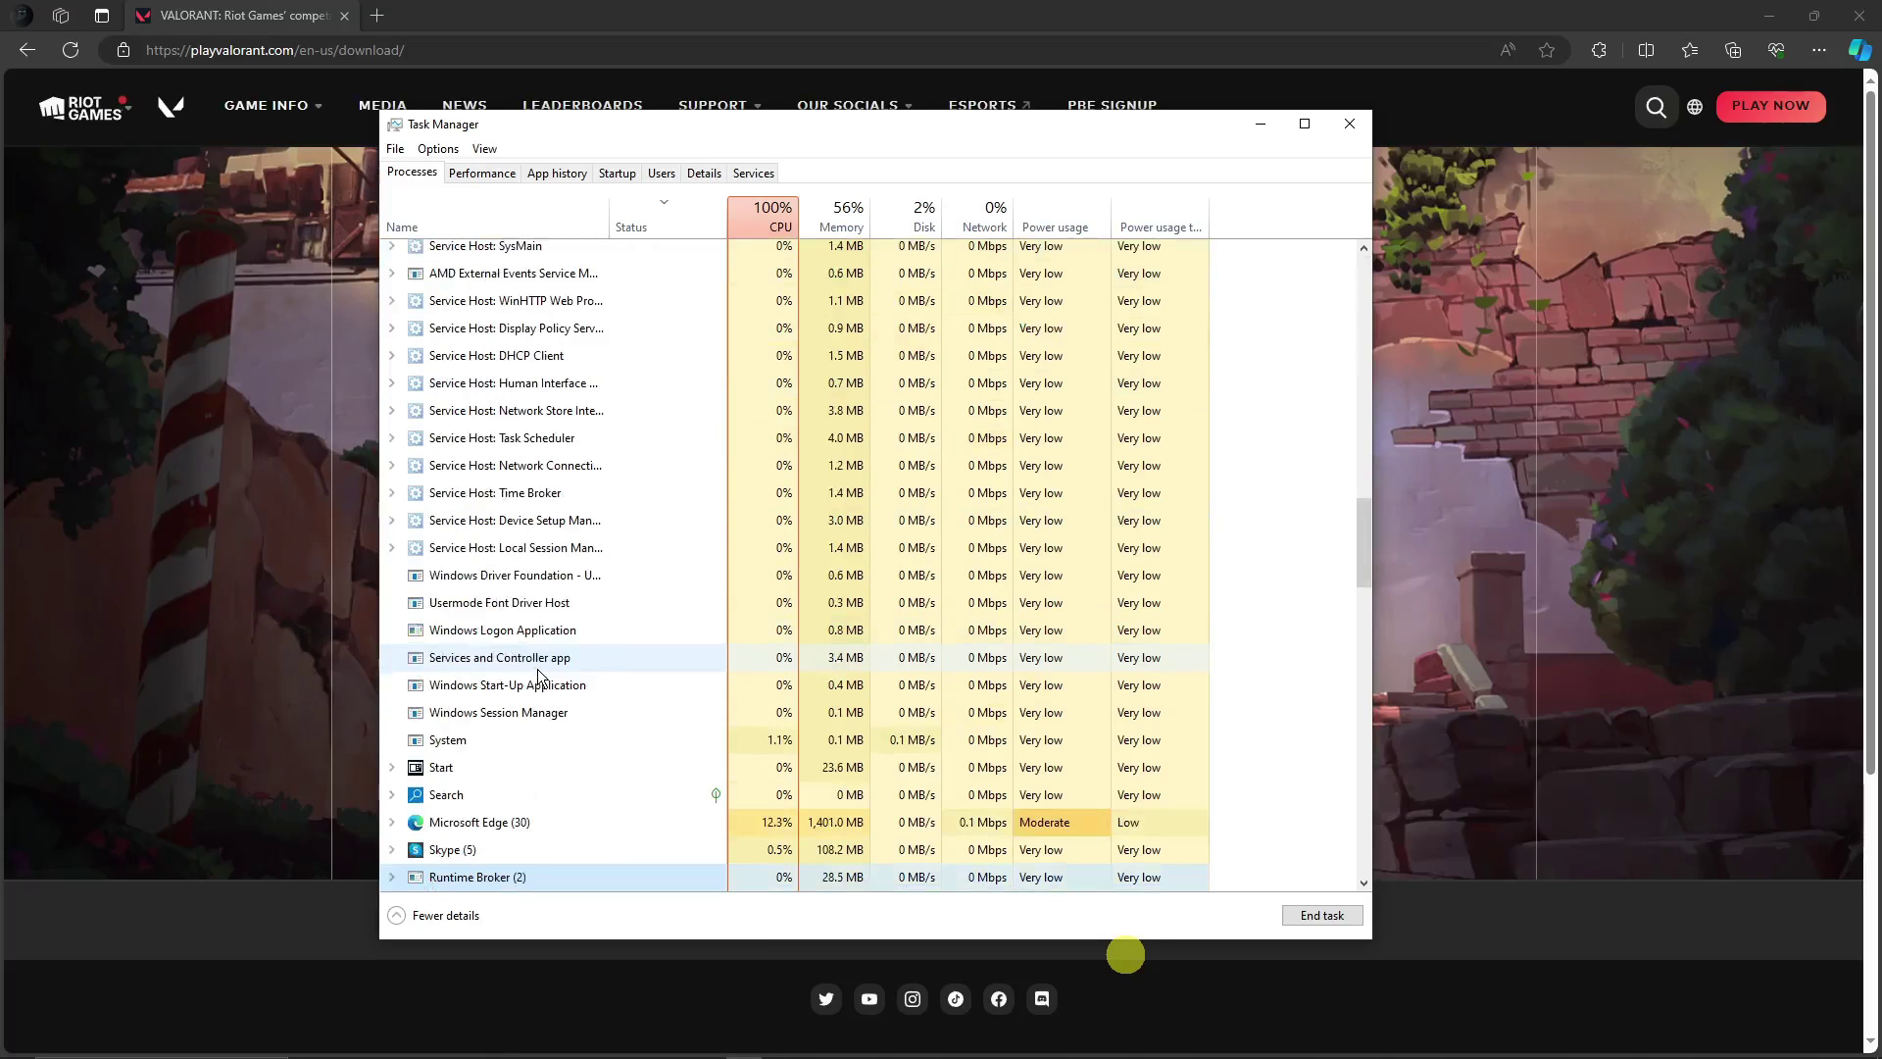
{"action": "key", "text": "r"}
{"action": "key", "text": "r"}
{"action": "key", "text": "r"}
{"action": "key", "text": "r"}
{"action": "key", "text": "r"}
{"action": "key", "text": "r"}
{"action": "key", "text": "r"}
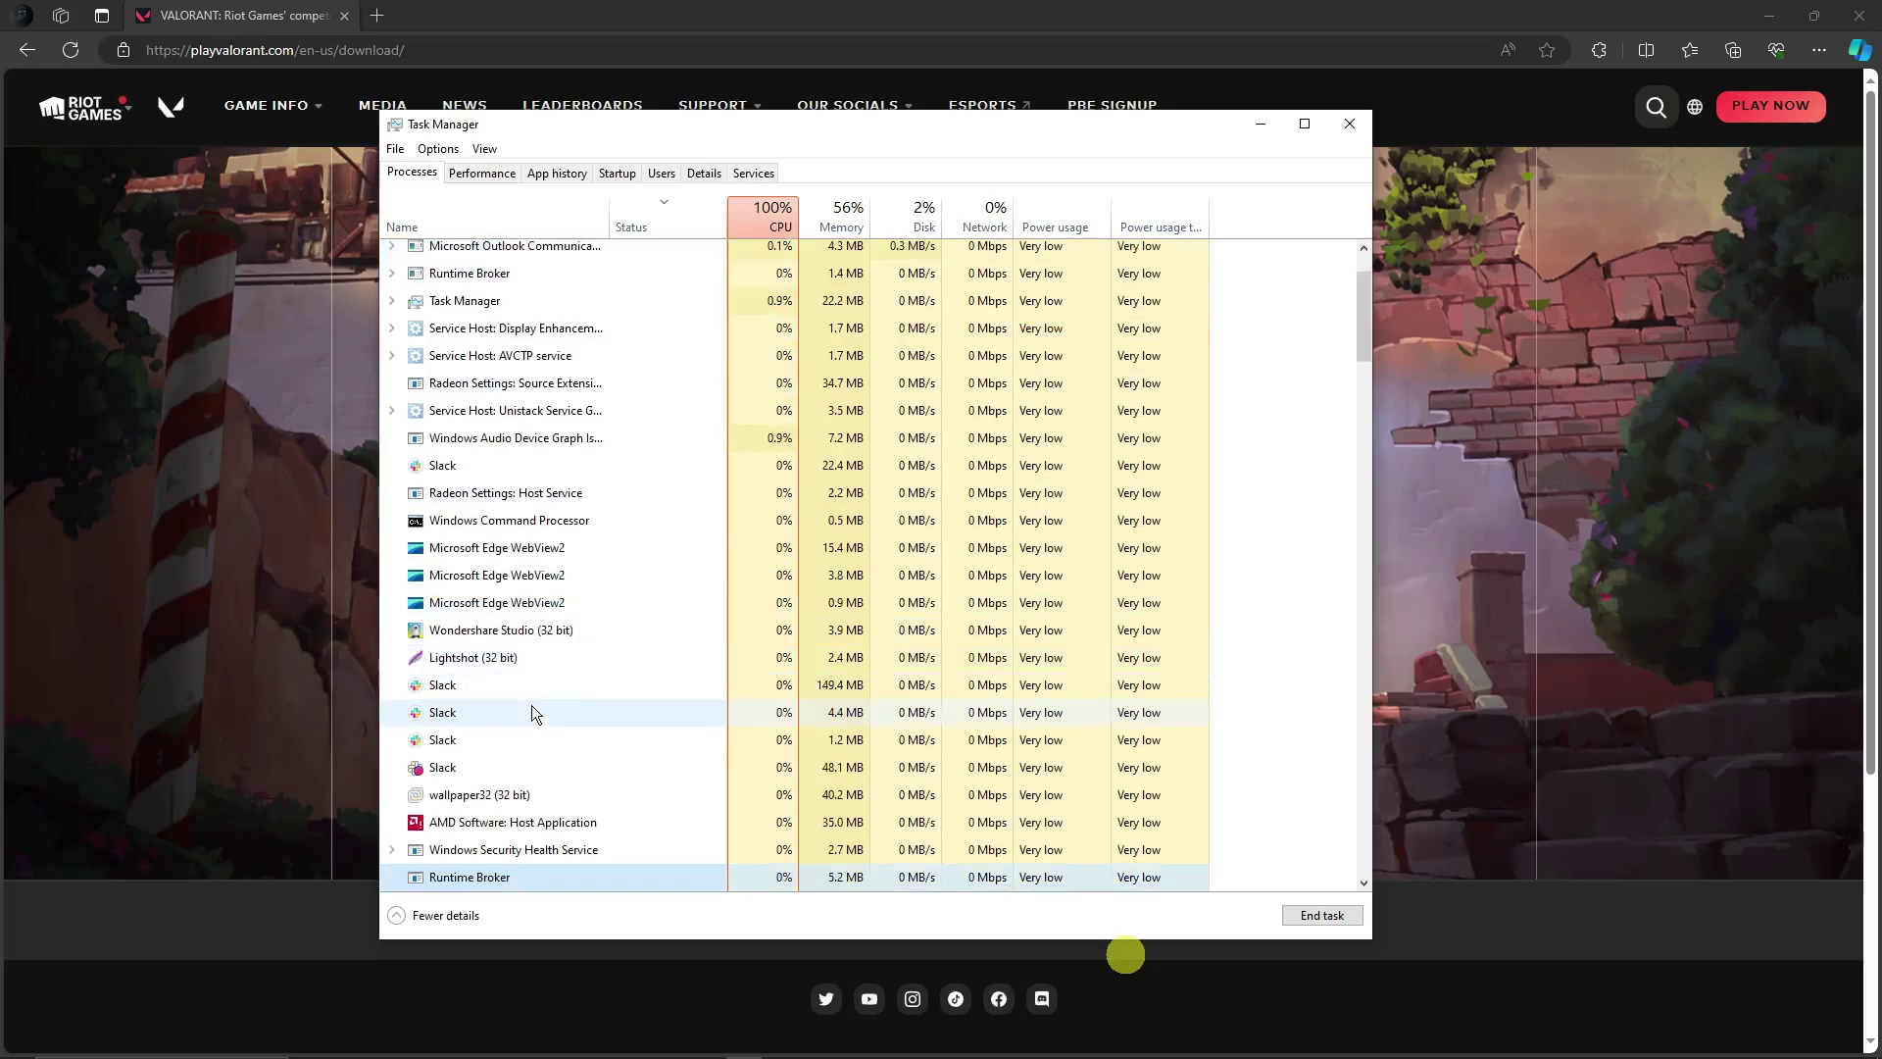
{"action": "key", "text": "v"}
{"action": "key", "text": "v"}
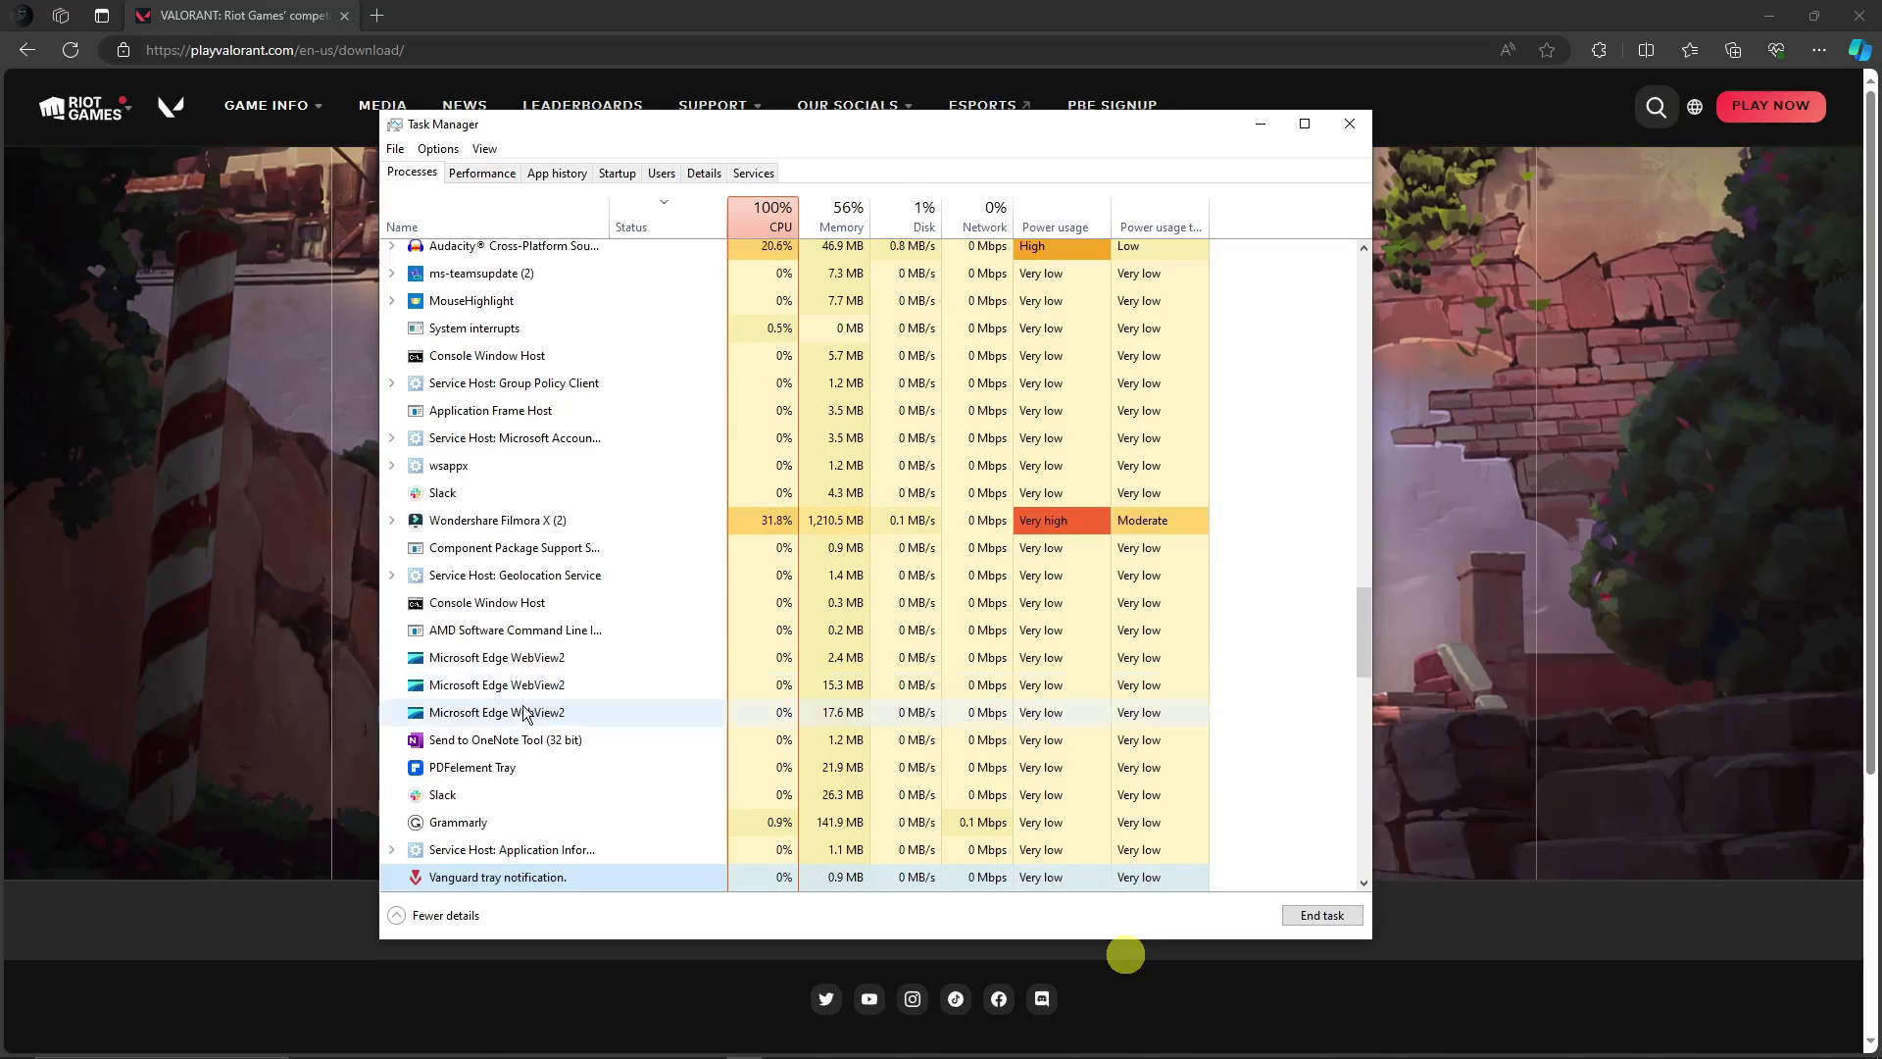
{"action": "scroll", "coordinate": [523, 705], "scroll_direction": "down", "scroll_amount": 3}
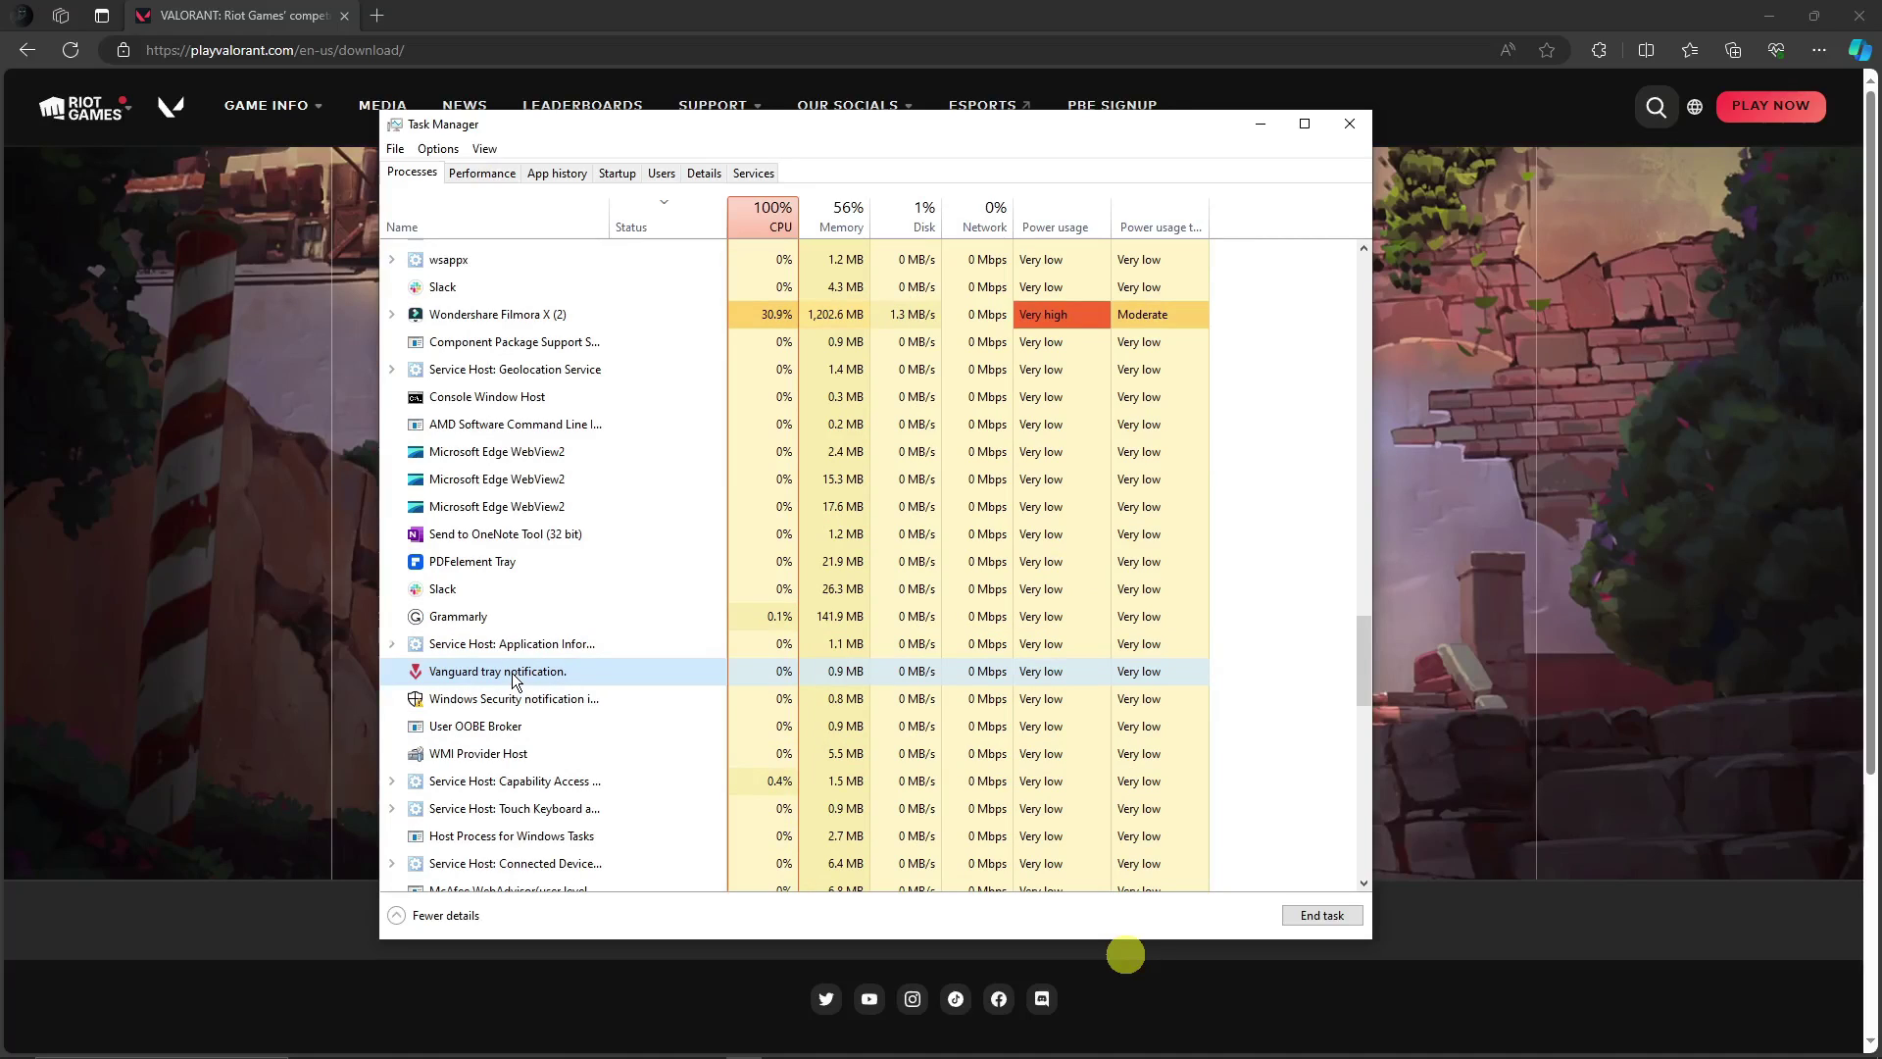
{"action": "right_click", "coordinate": [512, 680]}
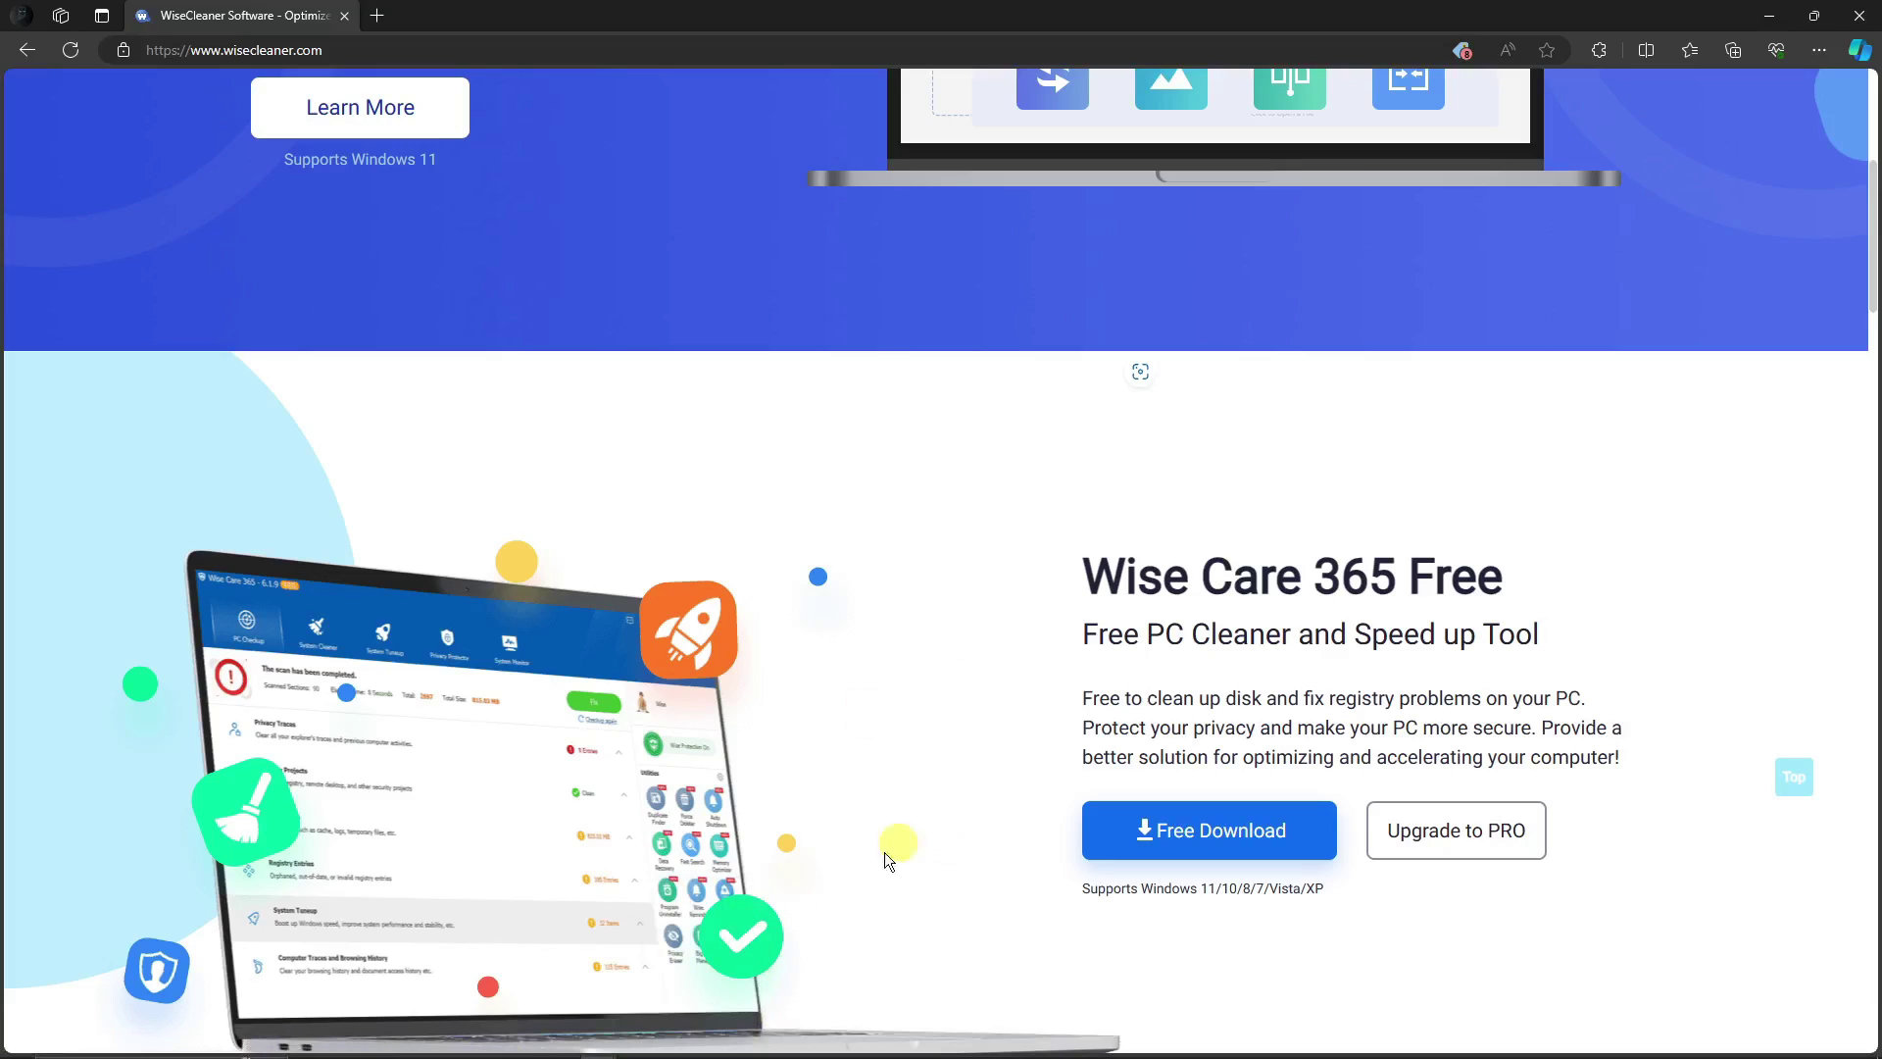
Search 'control', open Control Panel, and go to Uninstall a program.
{"action": "left_click", "coordinate": [227, 1045]}
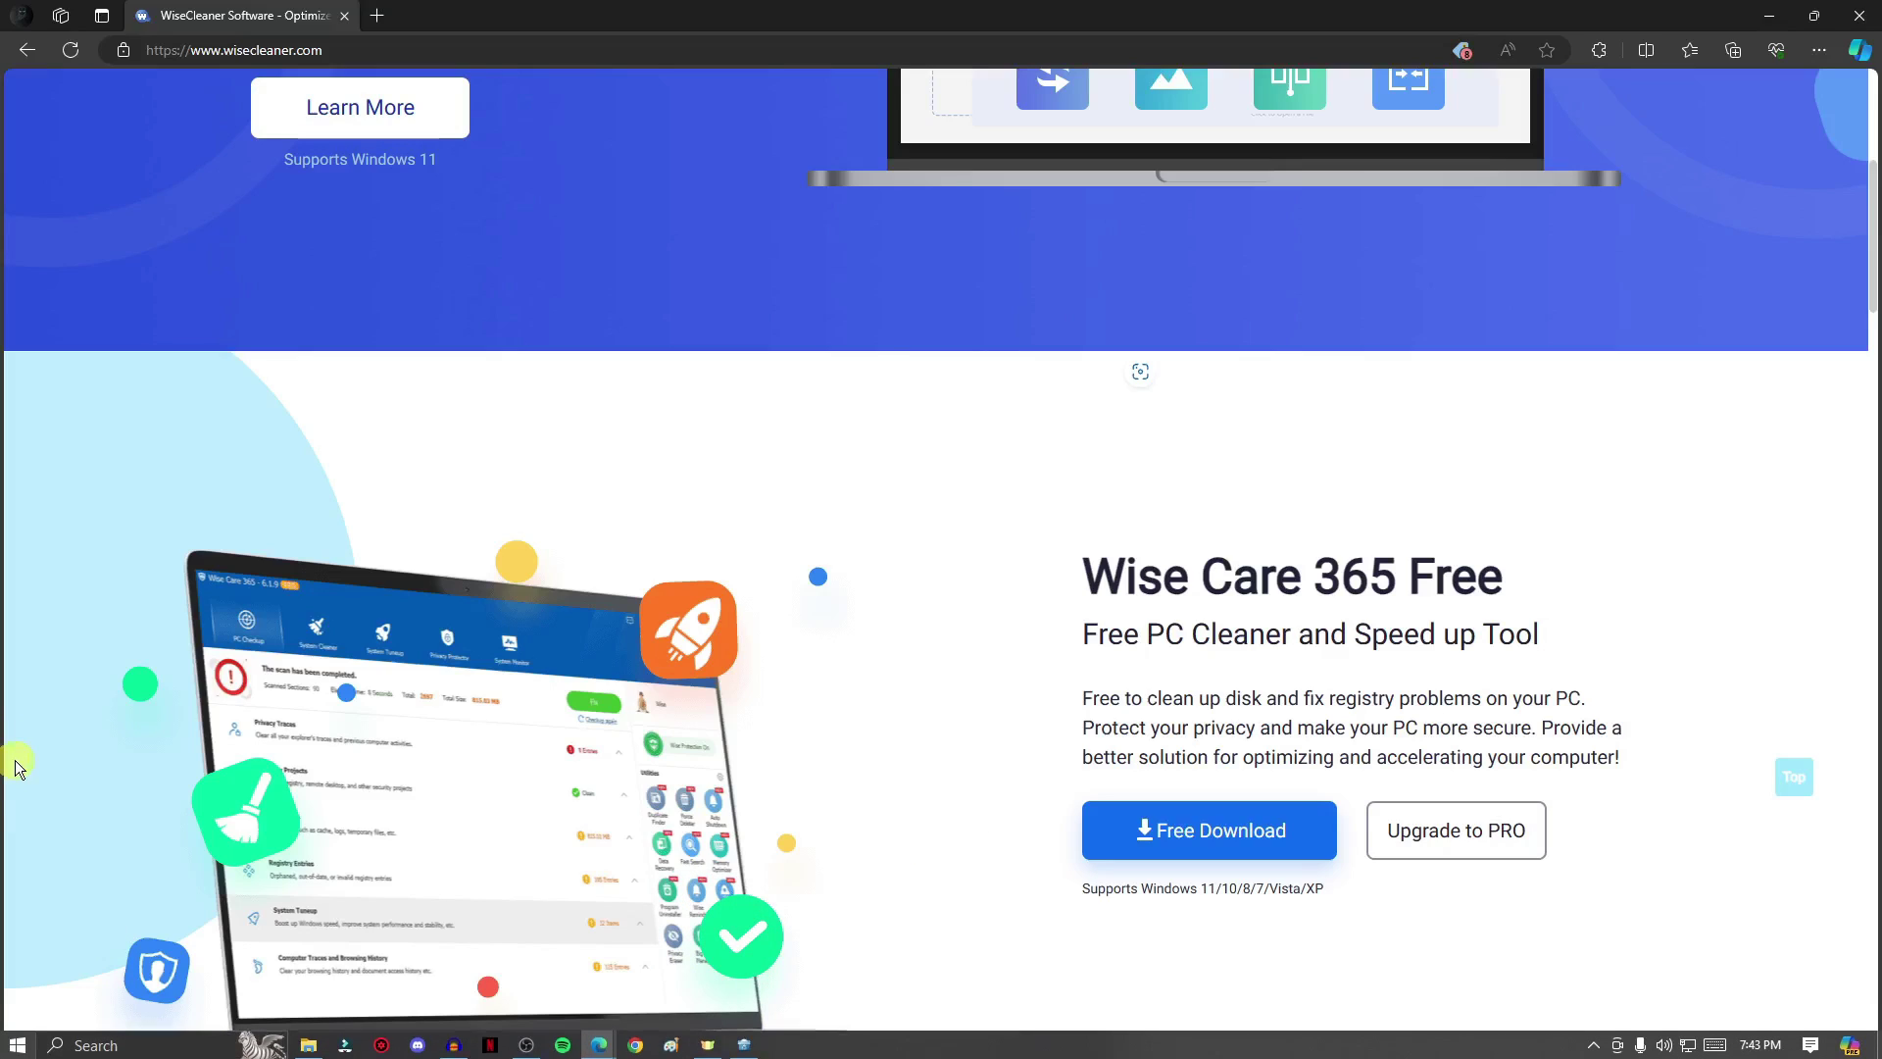
{"action": "left_click", "coordinate": [121, 1045]}
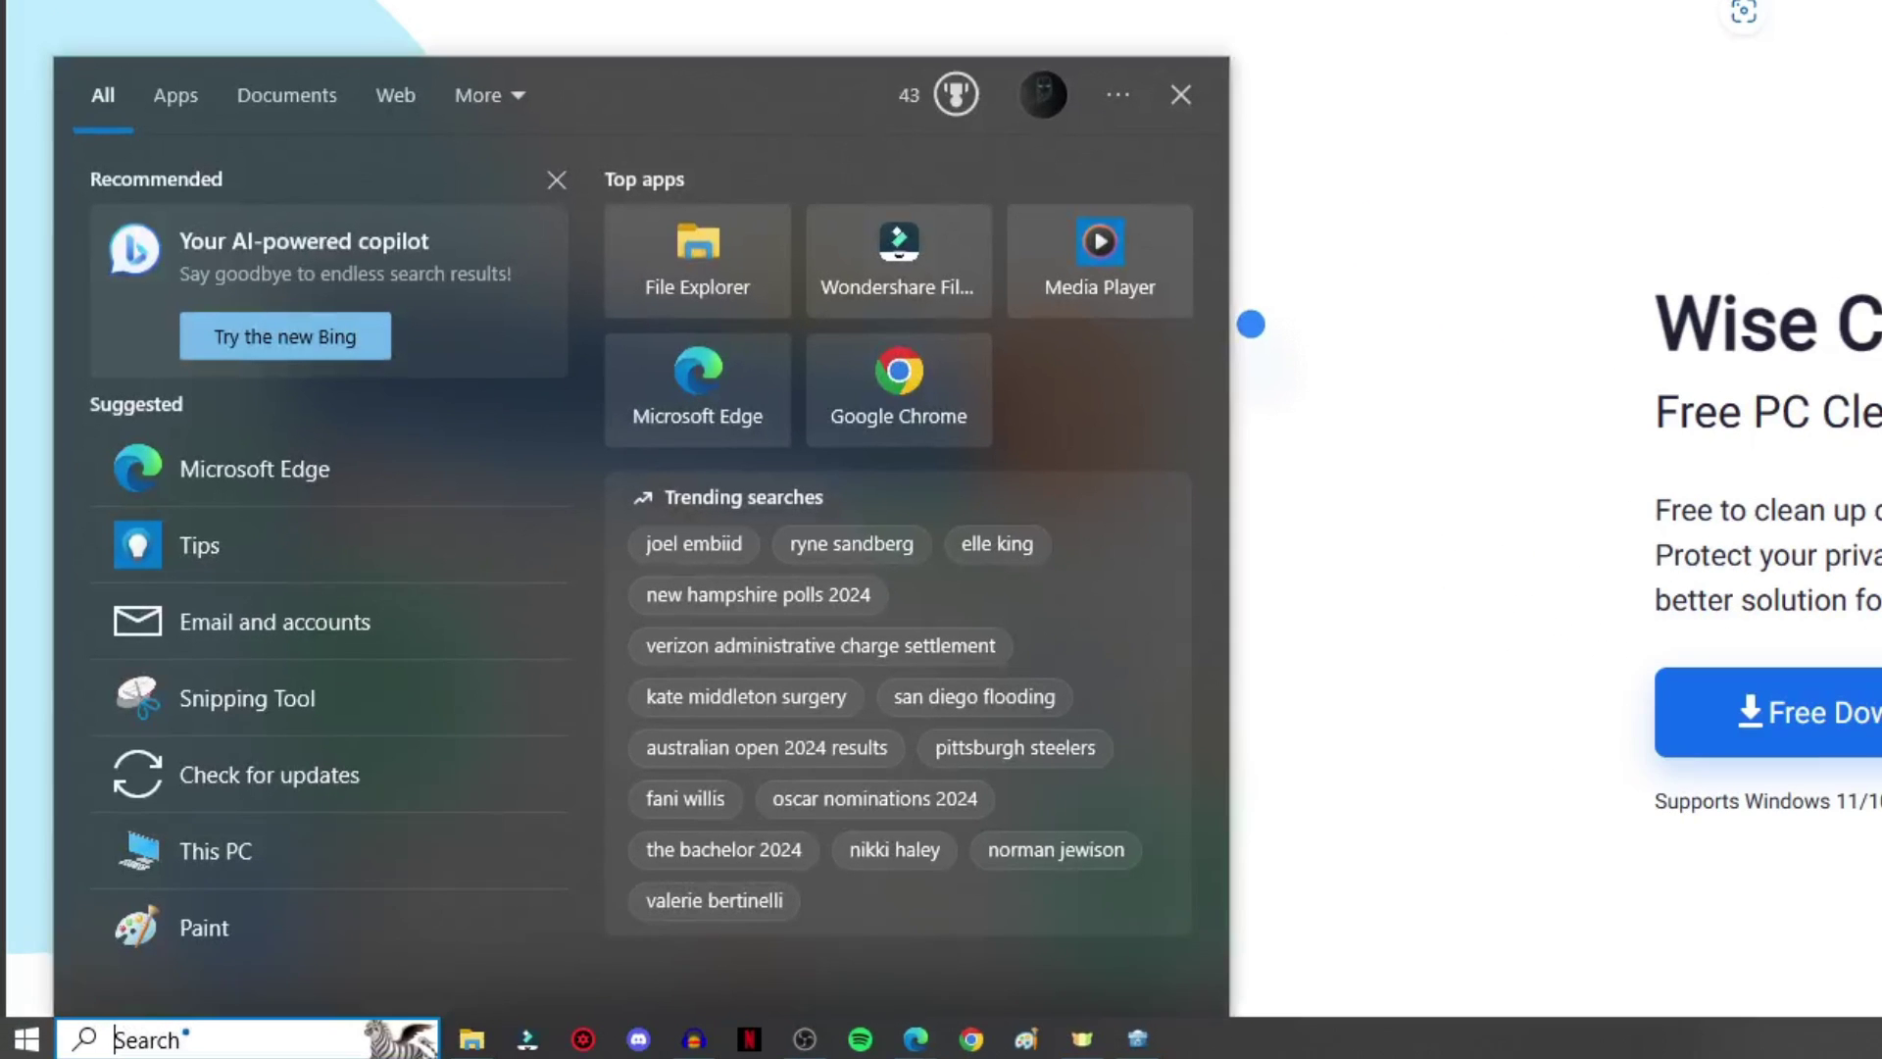
{"action": "type", "text": "control"}
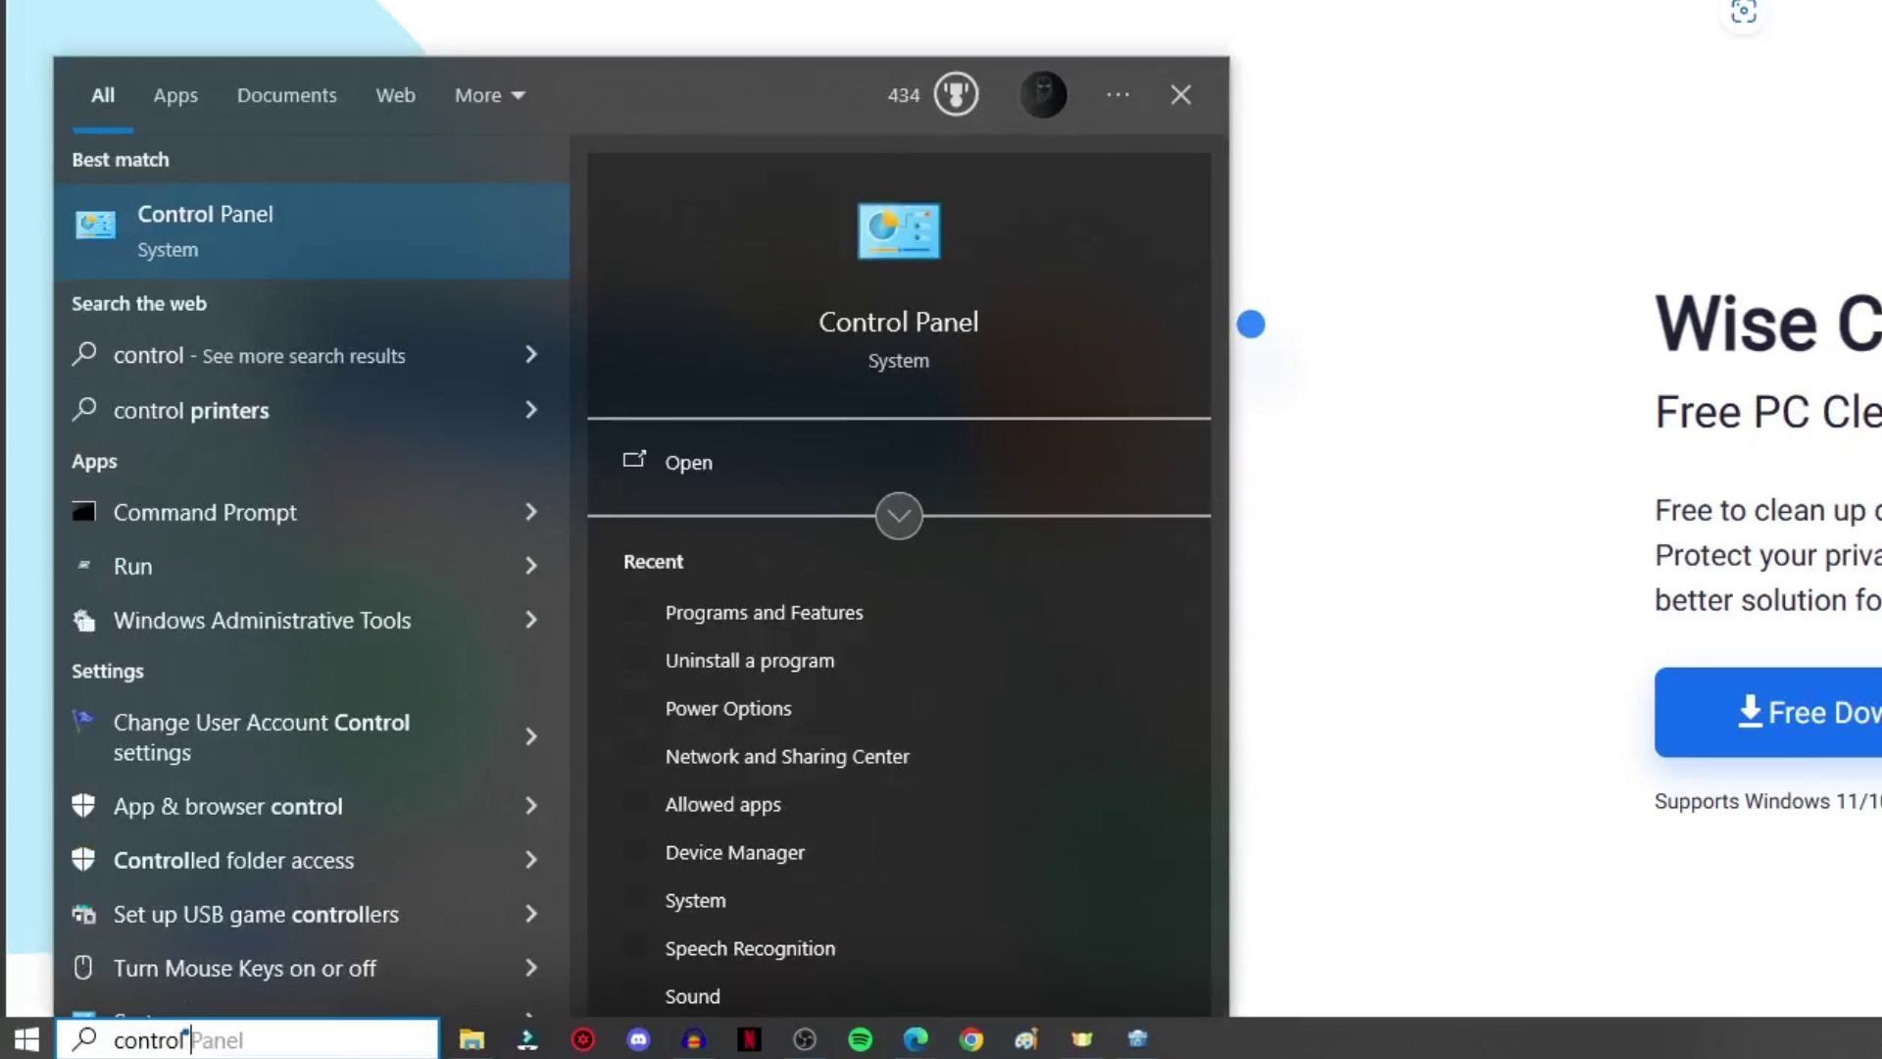
{"action": "left_click", "coordinate": [374, 209]}
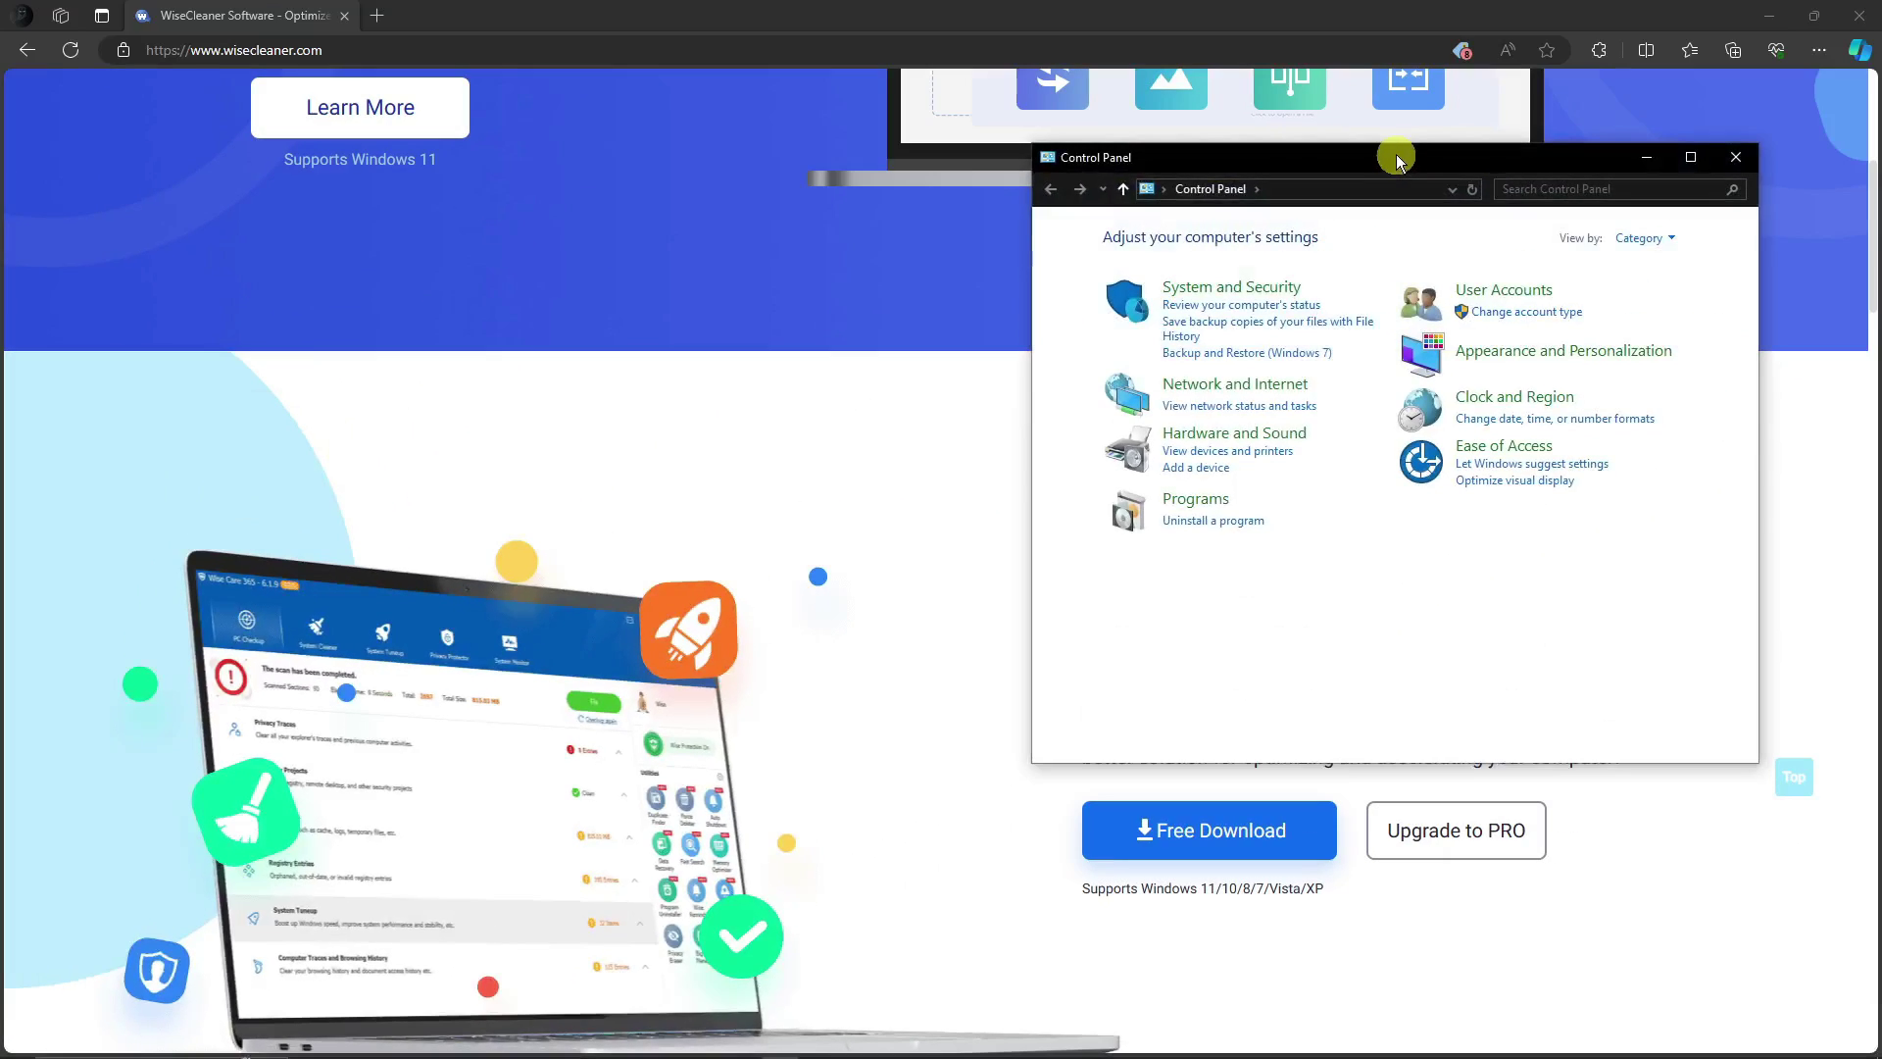
{"action": "left_click_drag", "start_coordinate": [1399, 159], "coordinate": [973, 227]}
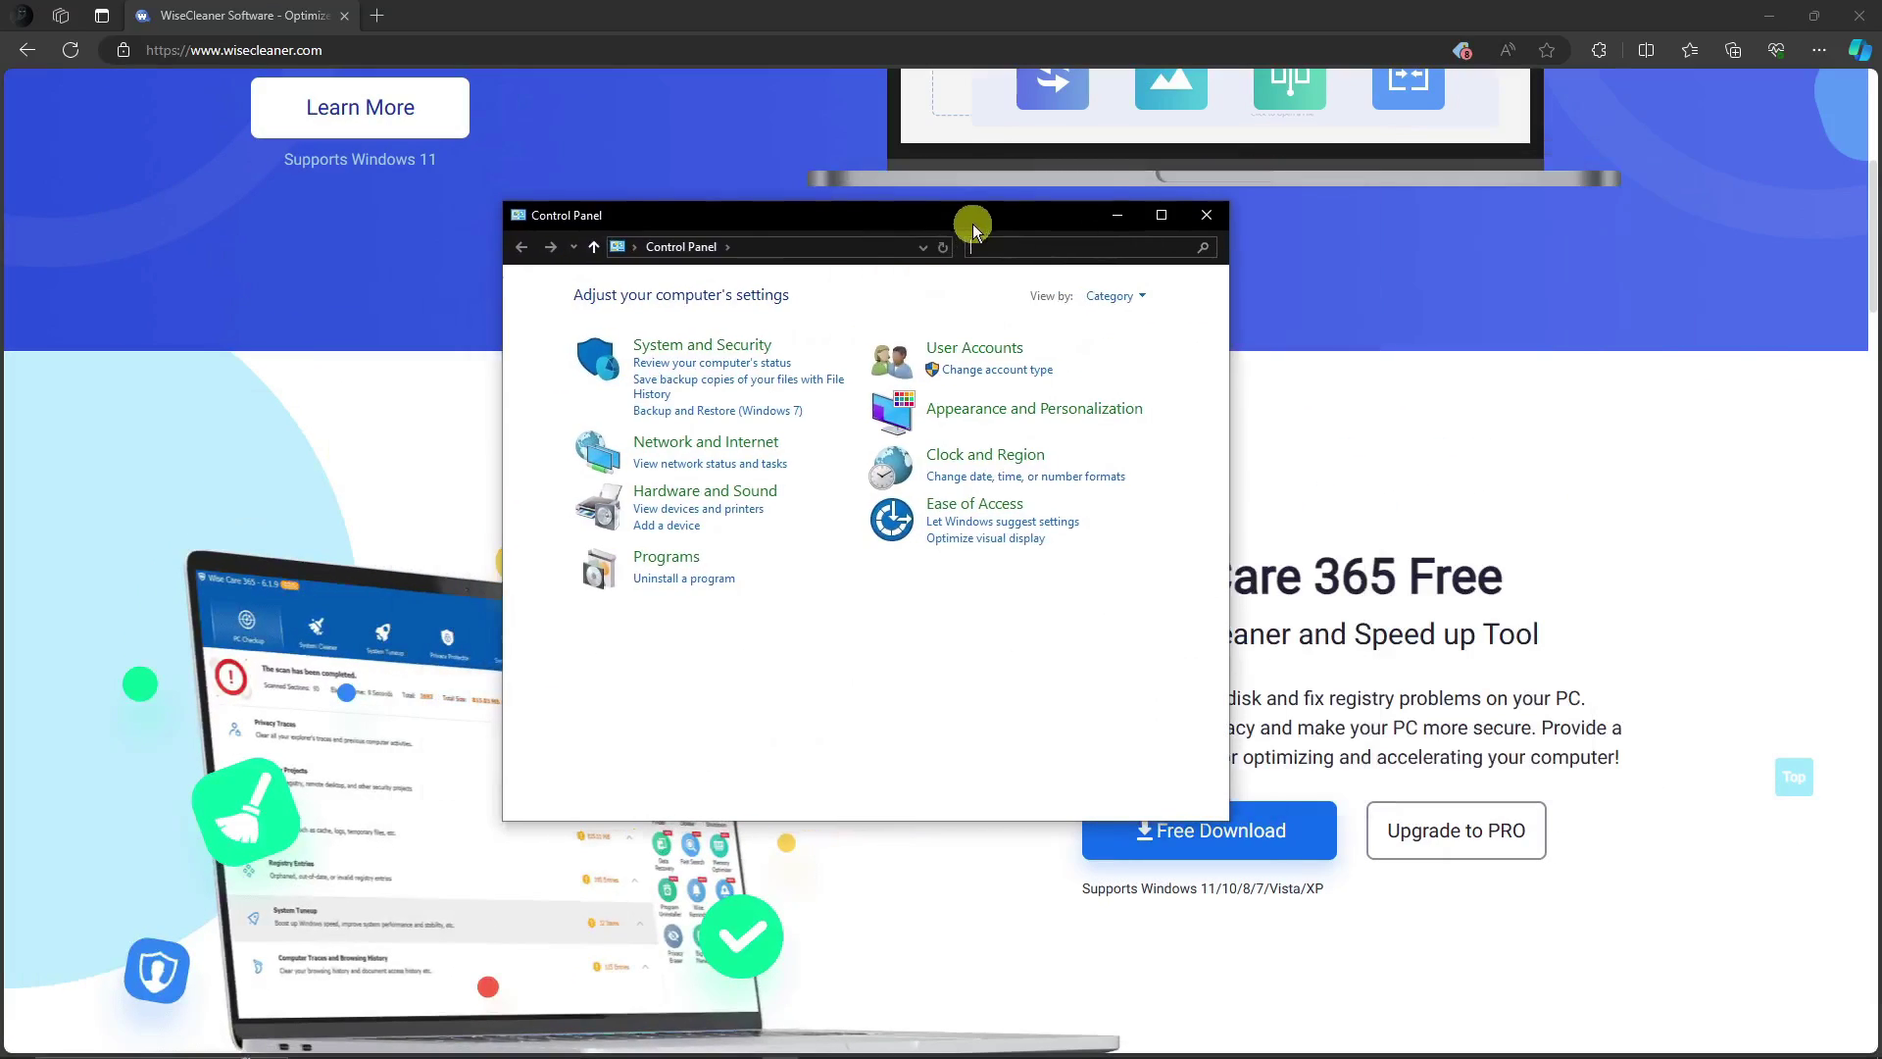
{"action": "left_click", "coordinate": [713, 580]}
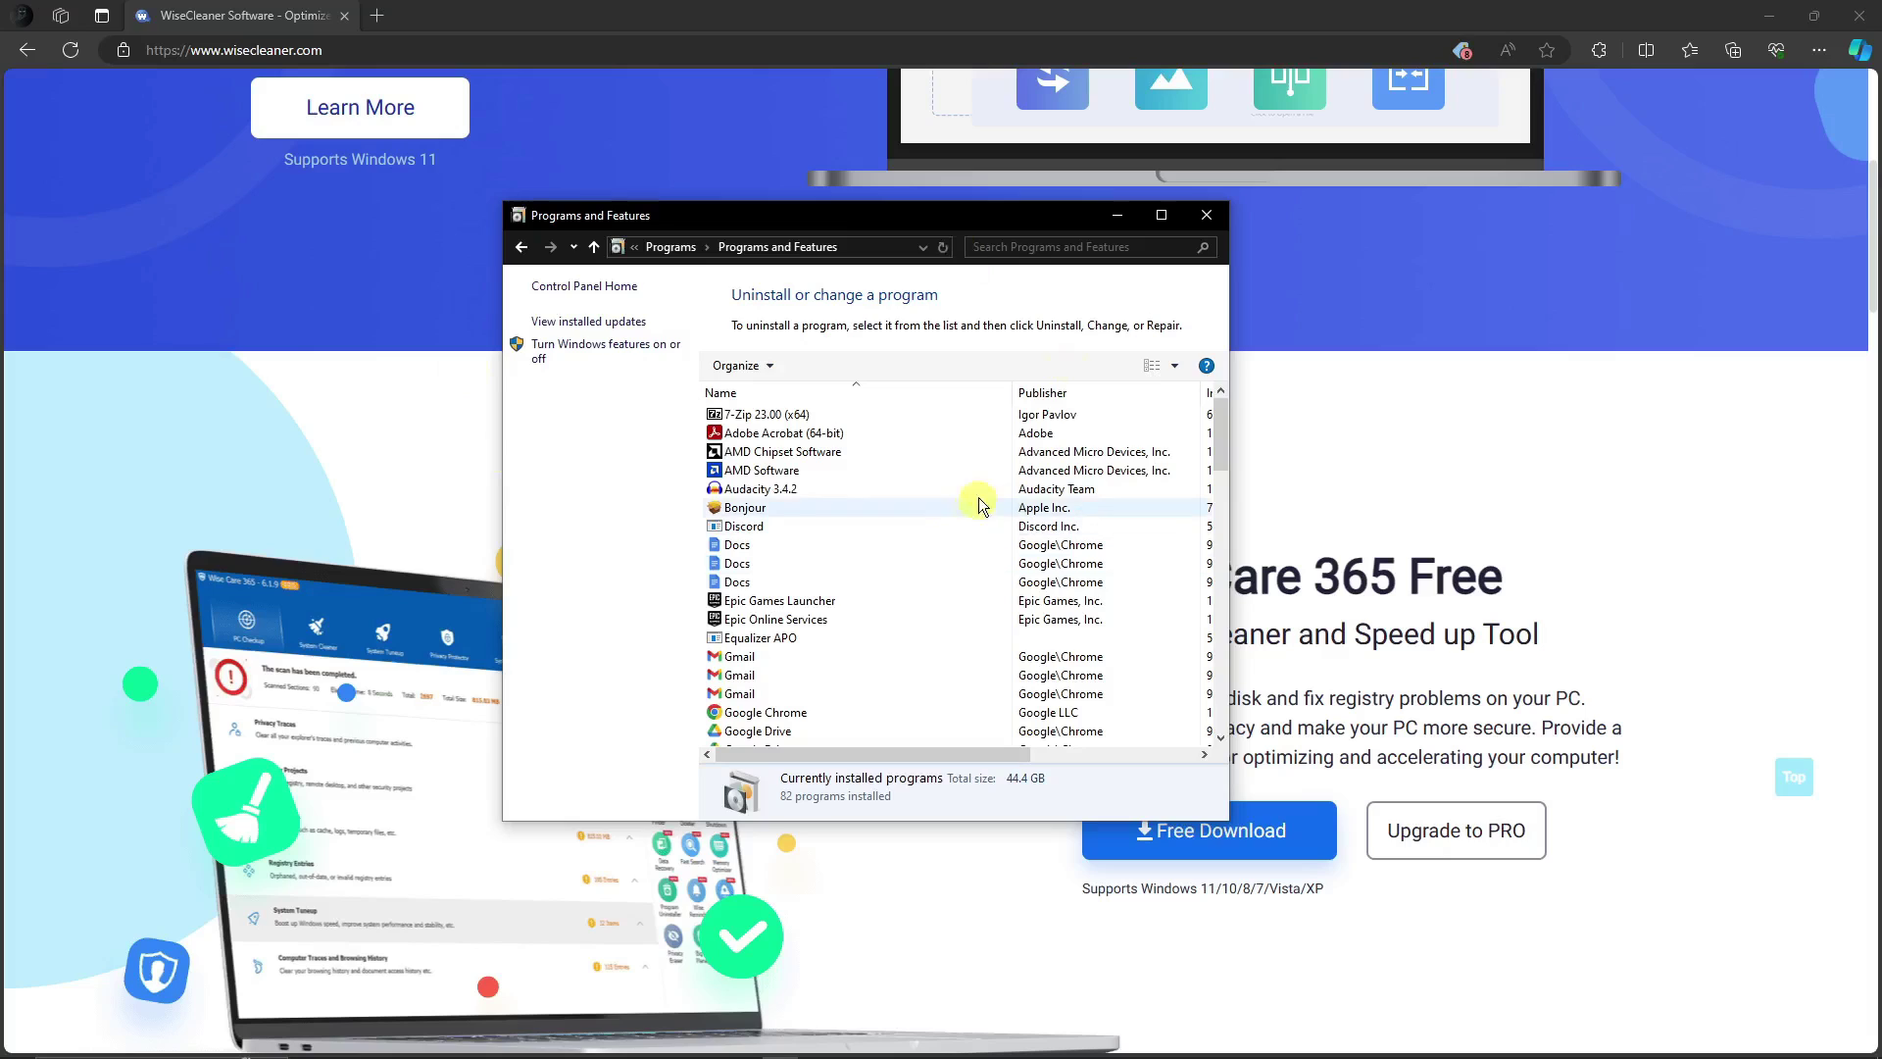
Close Programs and Features and reopen it by running appwiz.cpl.
{"action": "left_click", "coordinate": [1207, 217]}
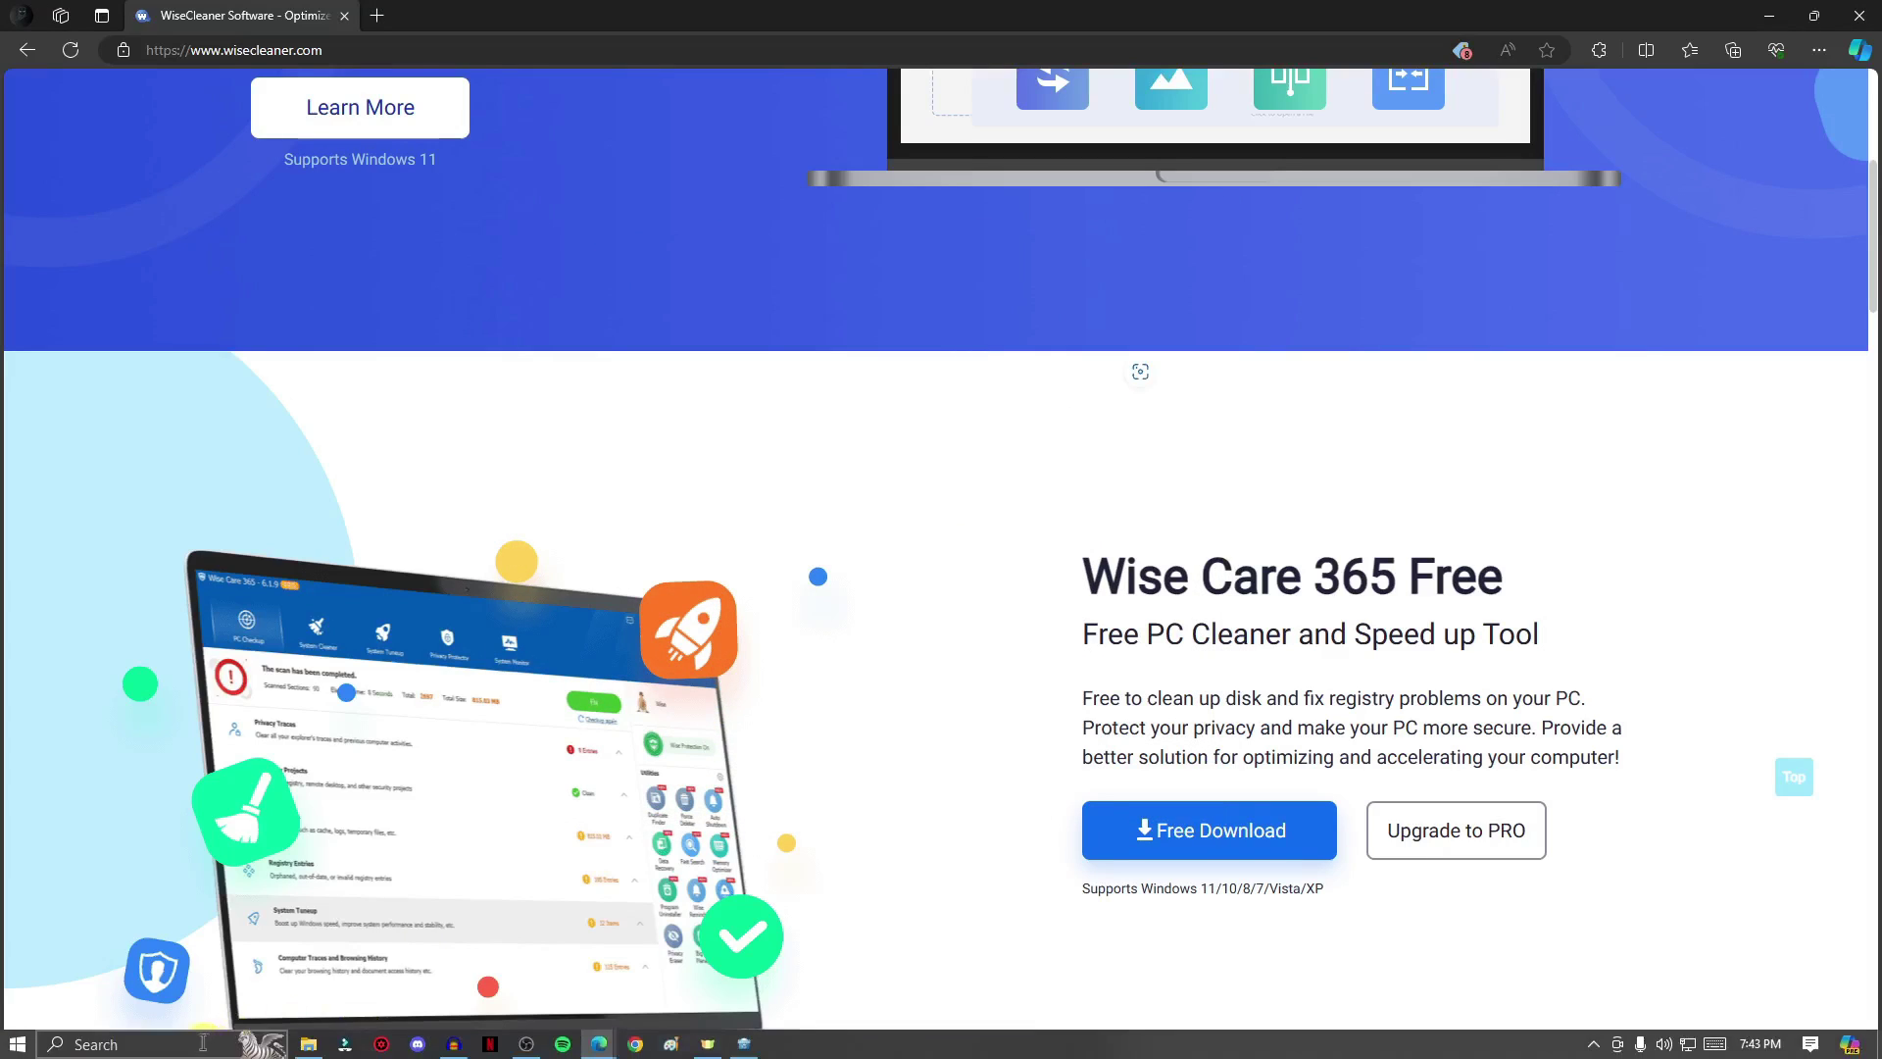
{"action": "left_click", "coordinate": [196, 1046]}
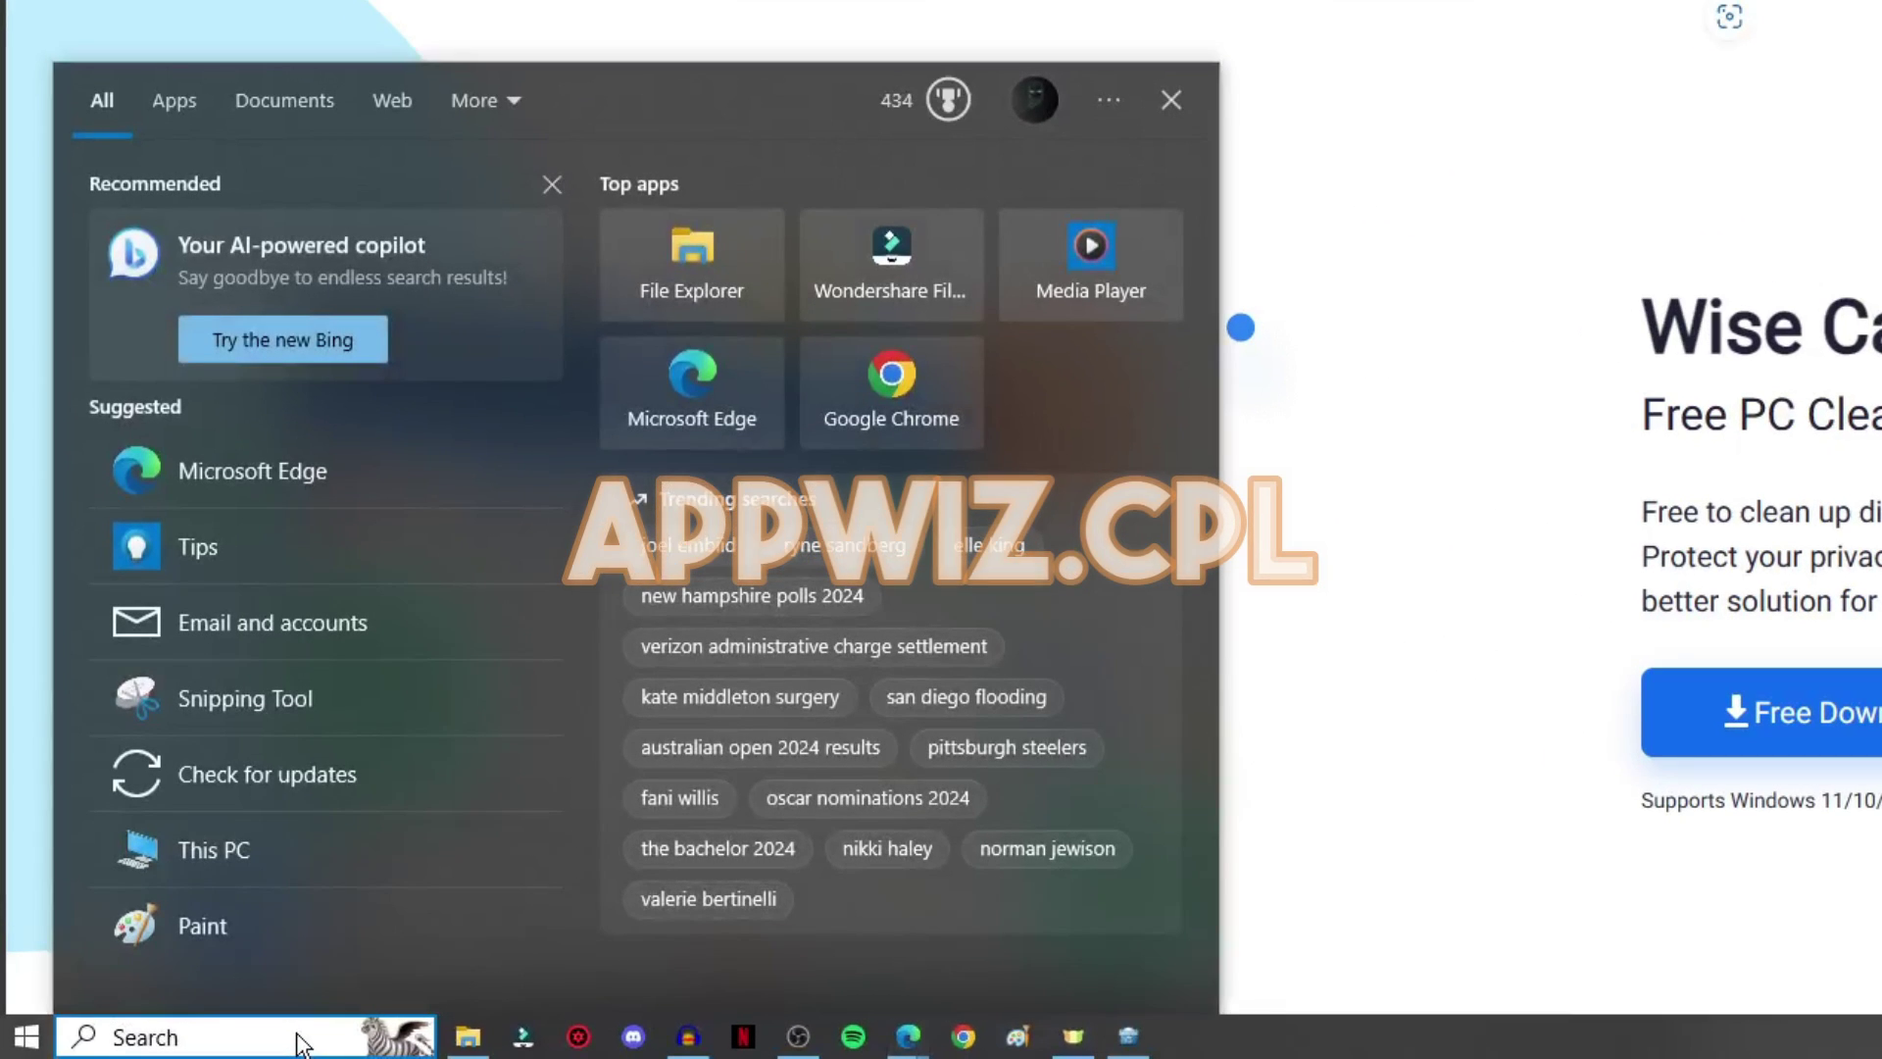
{"action": "type", "text": "appwiz"}
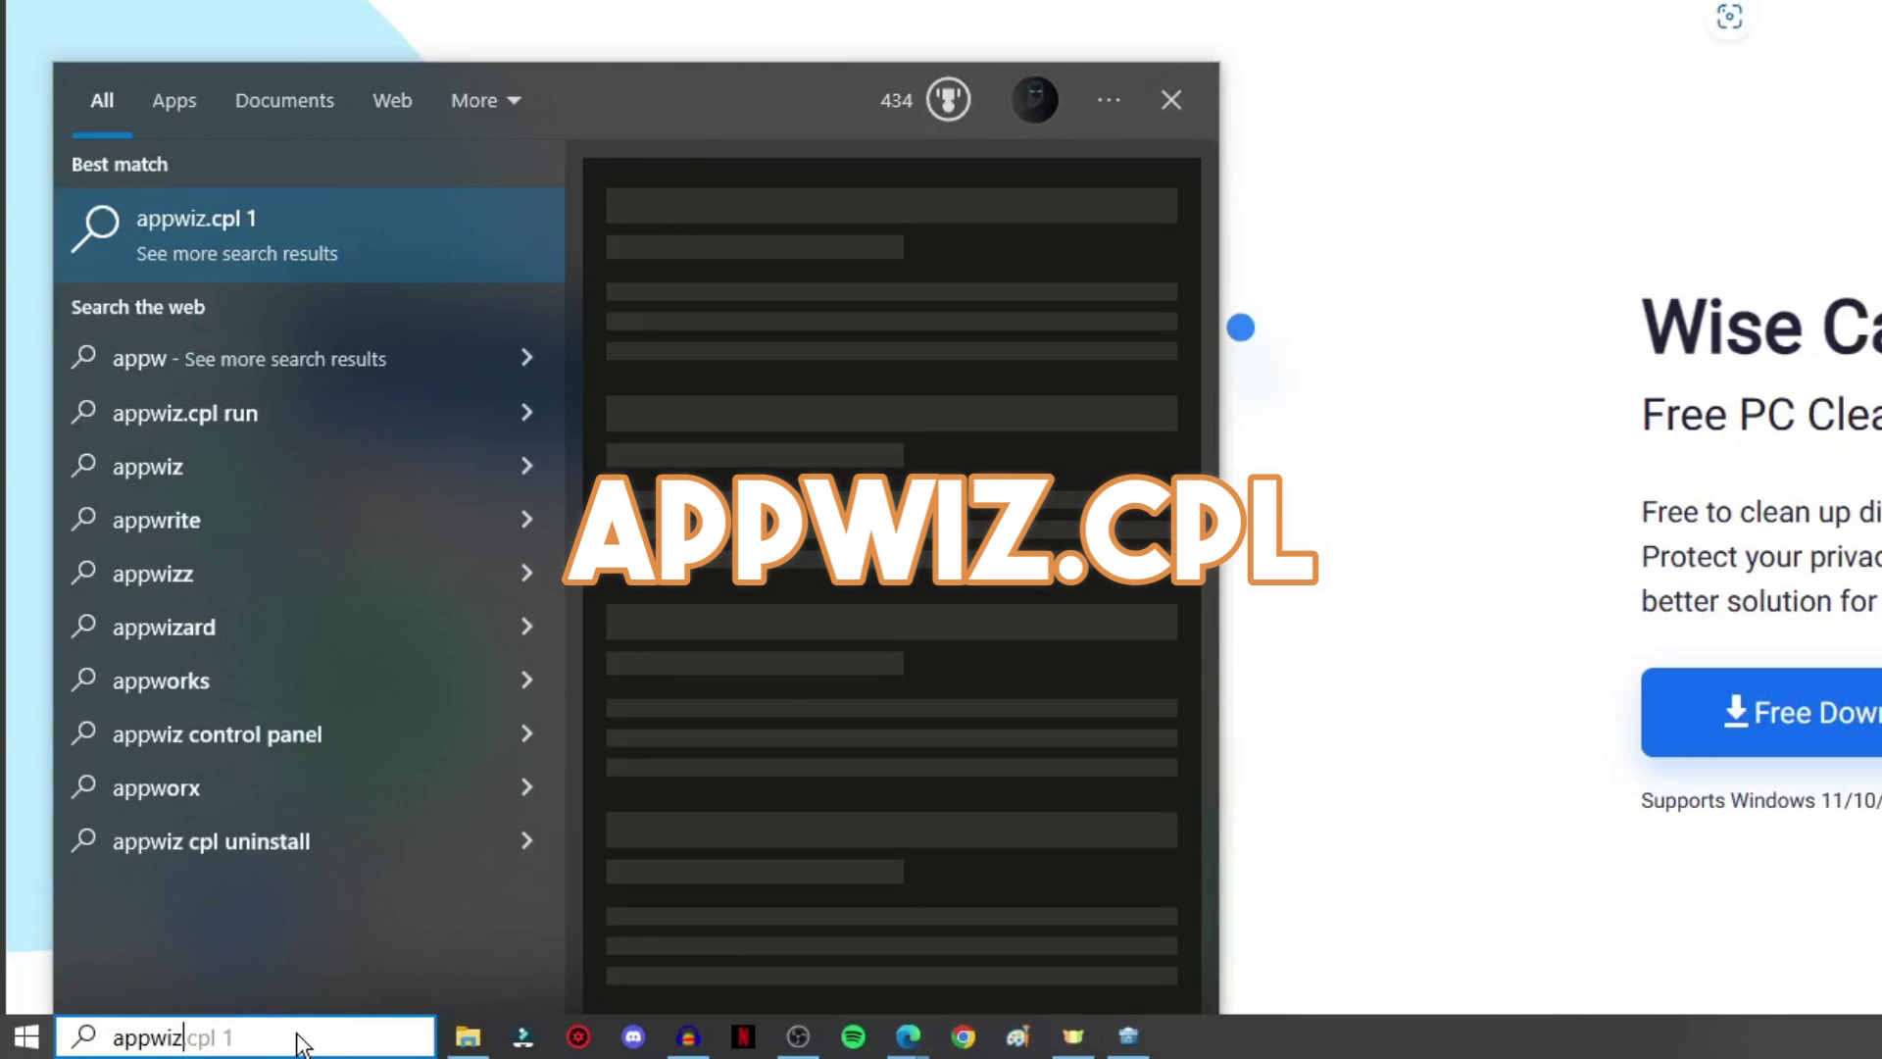
{"action": "type", "text": ".cpl"}
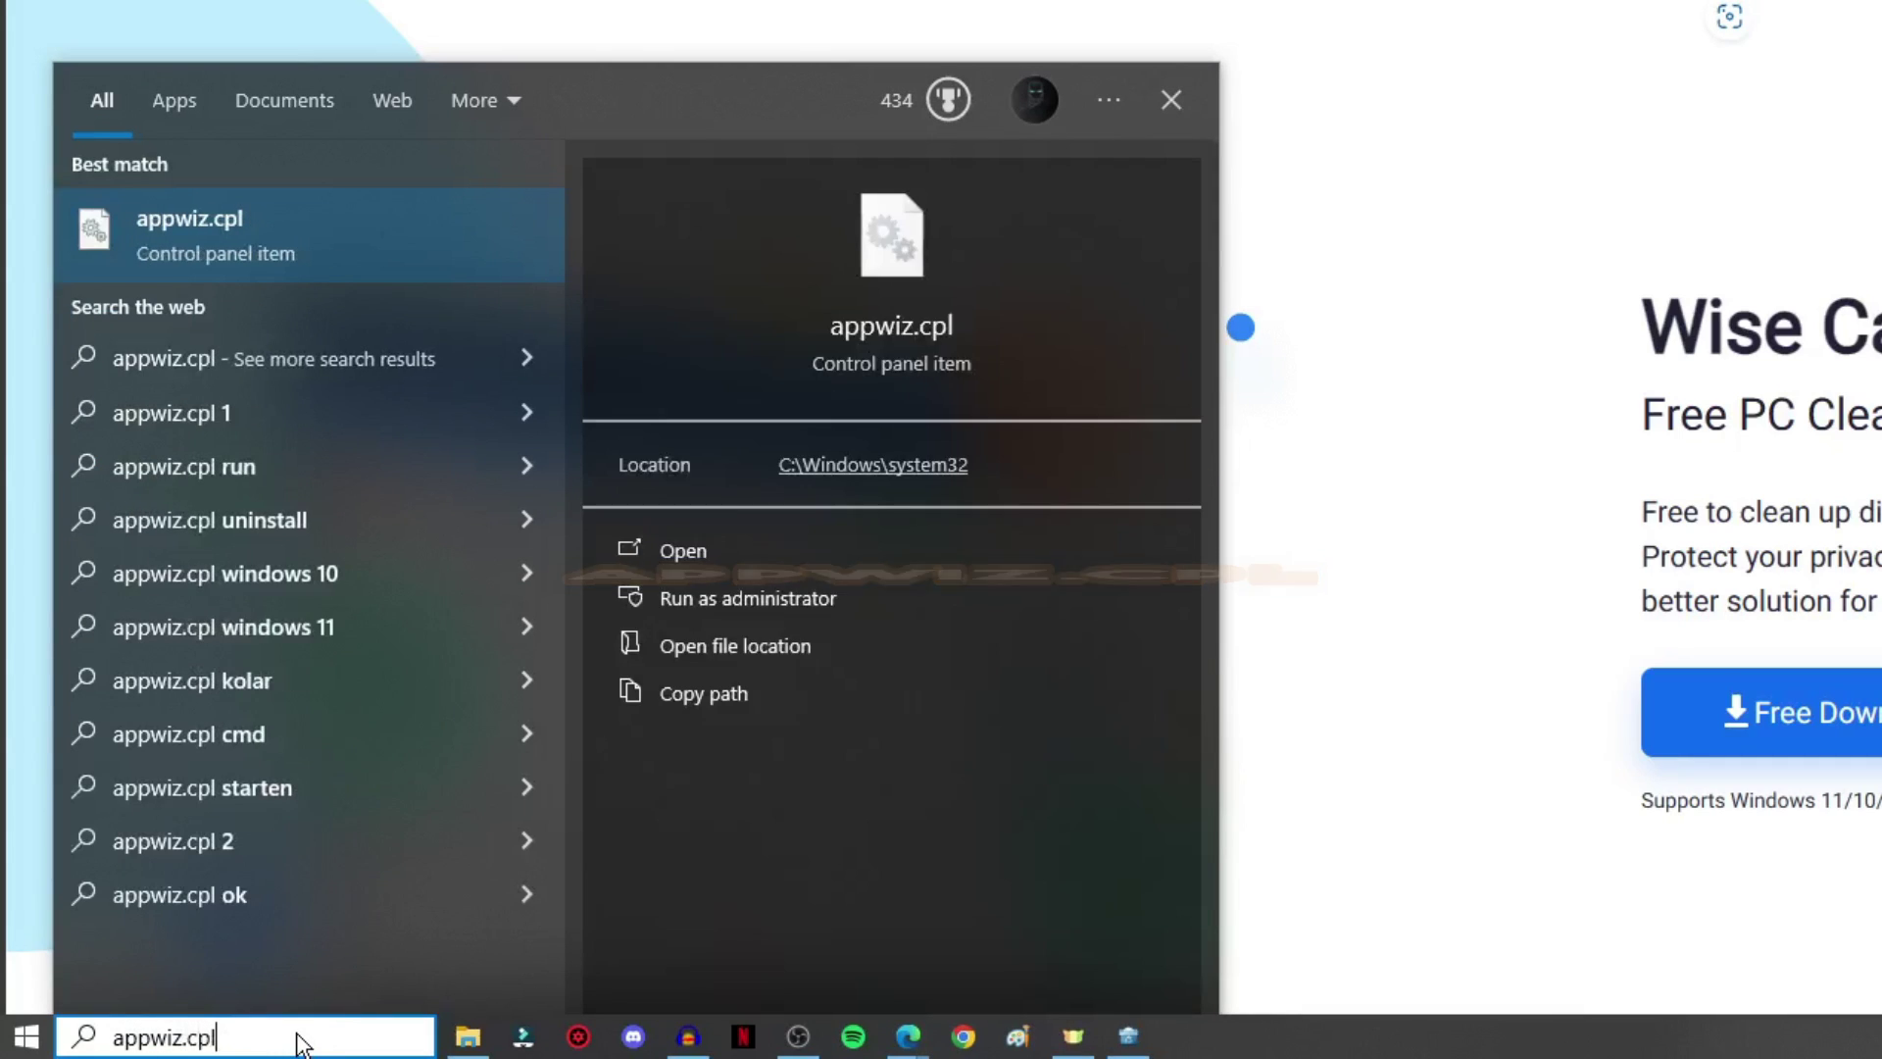
{"action": "key", "text": "Return"}
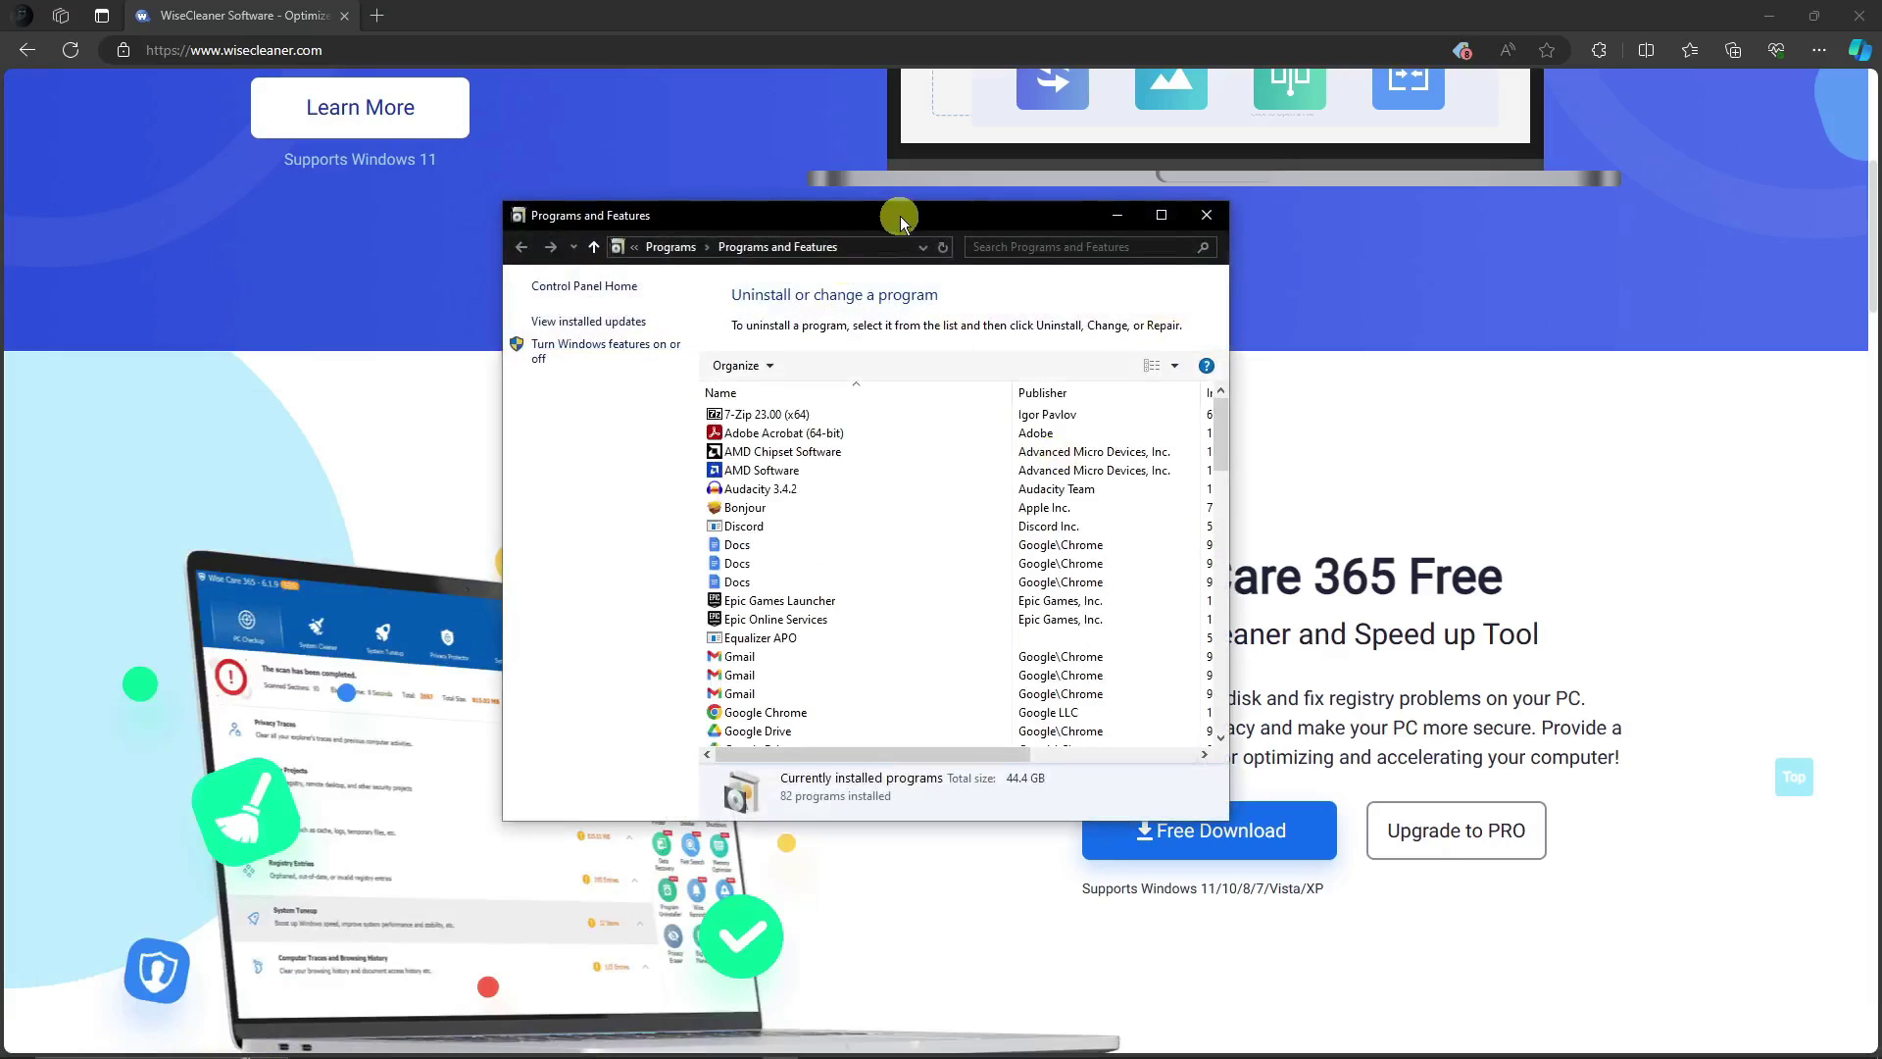
Scroll to the R entries and bring up Riot Client's uninstall option, then dismiss it.
{"action": "left_click_drag", "start_coordinate": [900, 219], "coordinate": [909, 204]}
{"action": "left_click_drag", "start_coordinate": [1072, 202], "coordinate": [1050, 185]}
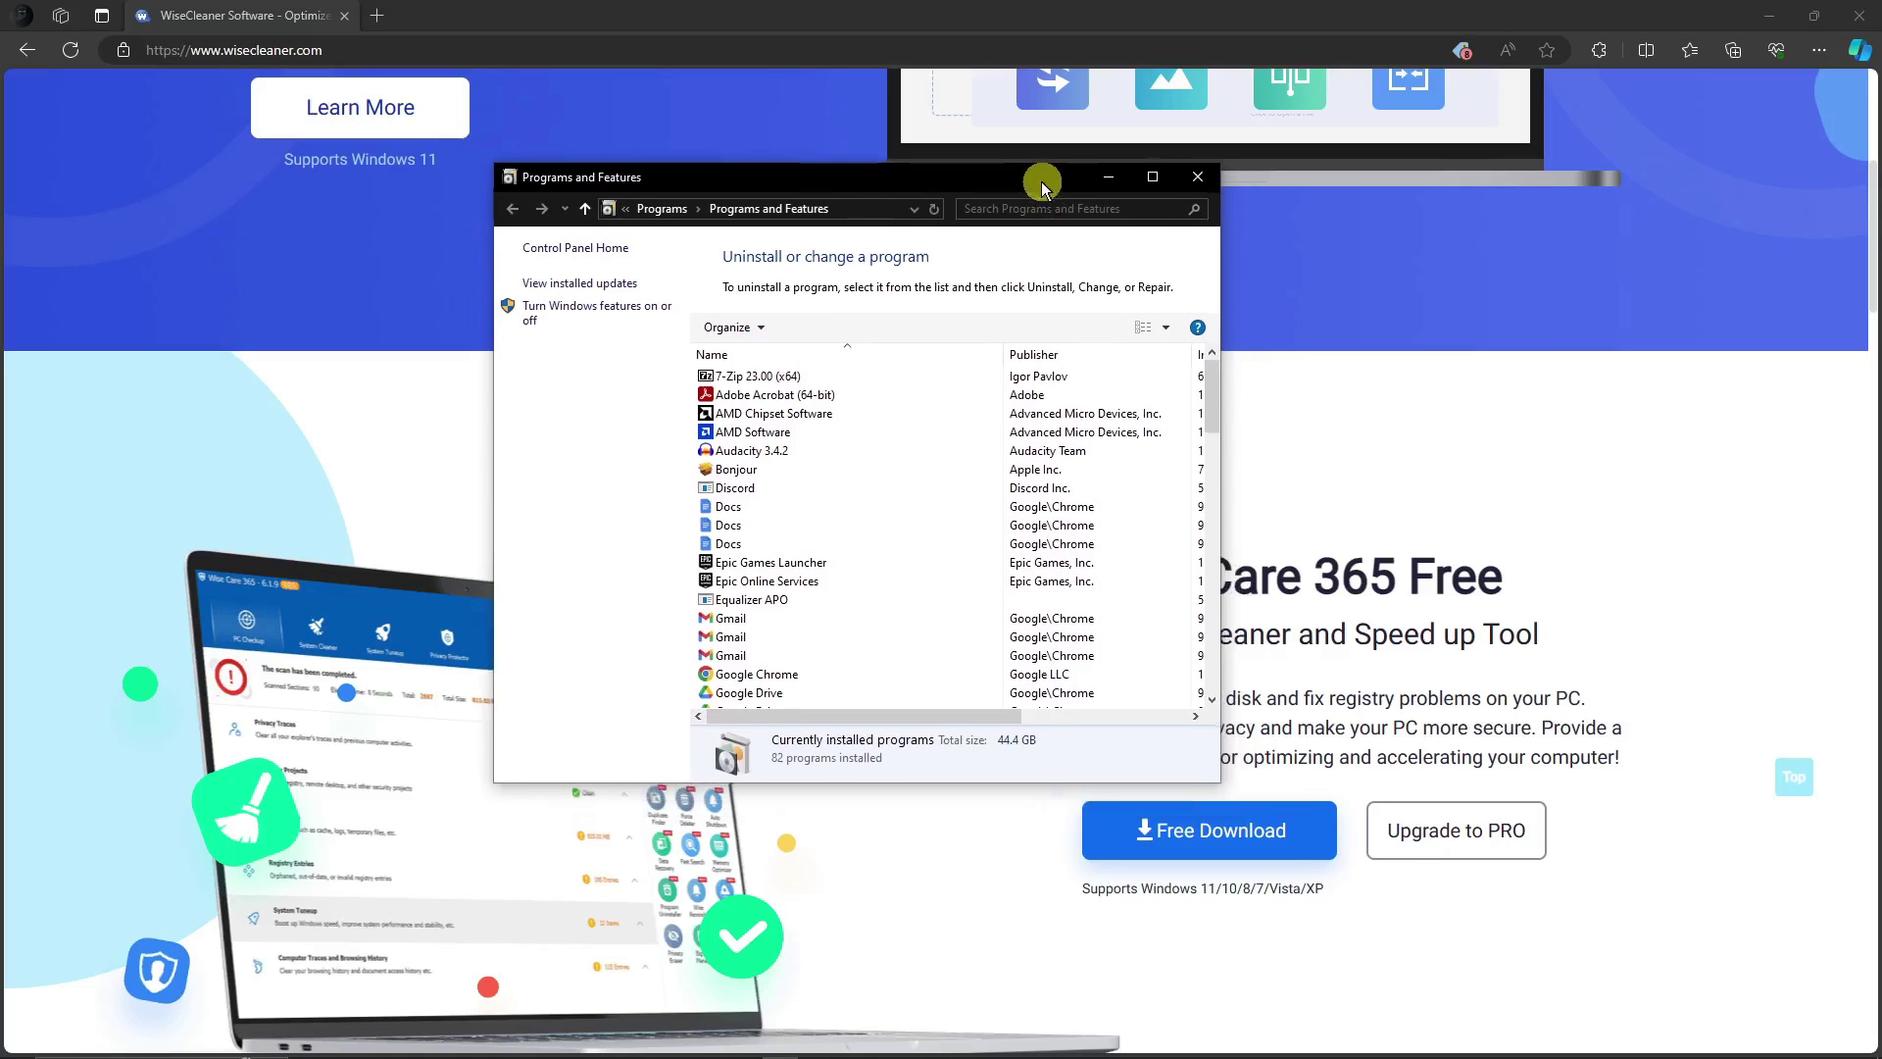
{"action": "scroll", "coordinate": [769, 490], "scroll_direction": "down", "scroll_amount": 2}
{"action": "scroll", "coordinate": [768, 490], "scroll_direction": "down", "scroll_amount": 10}
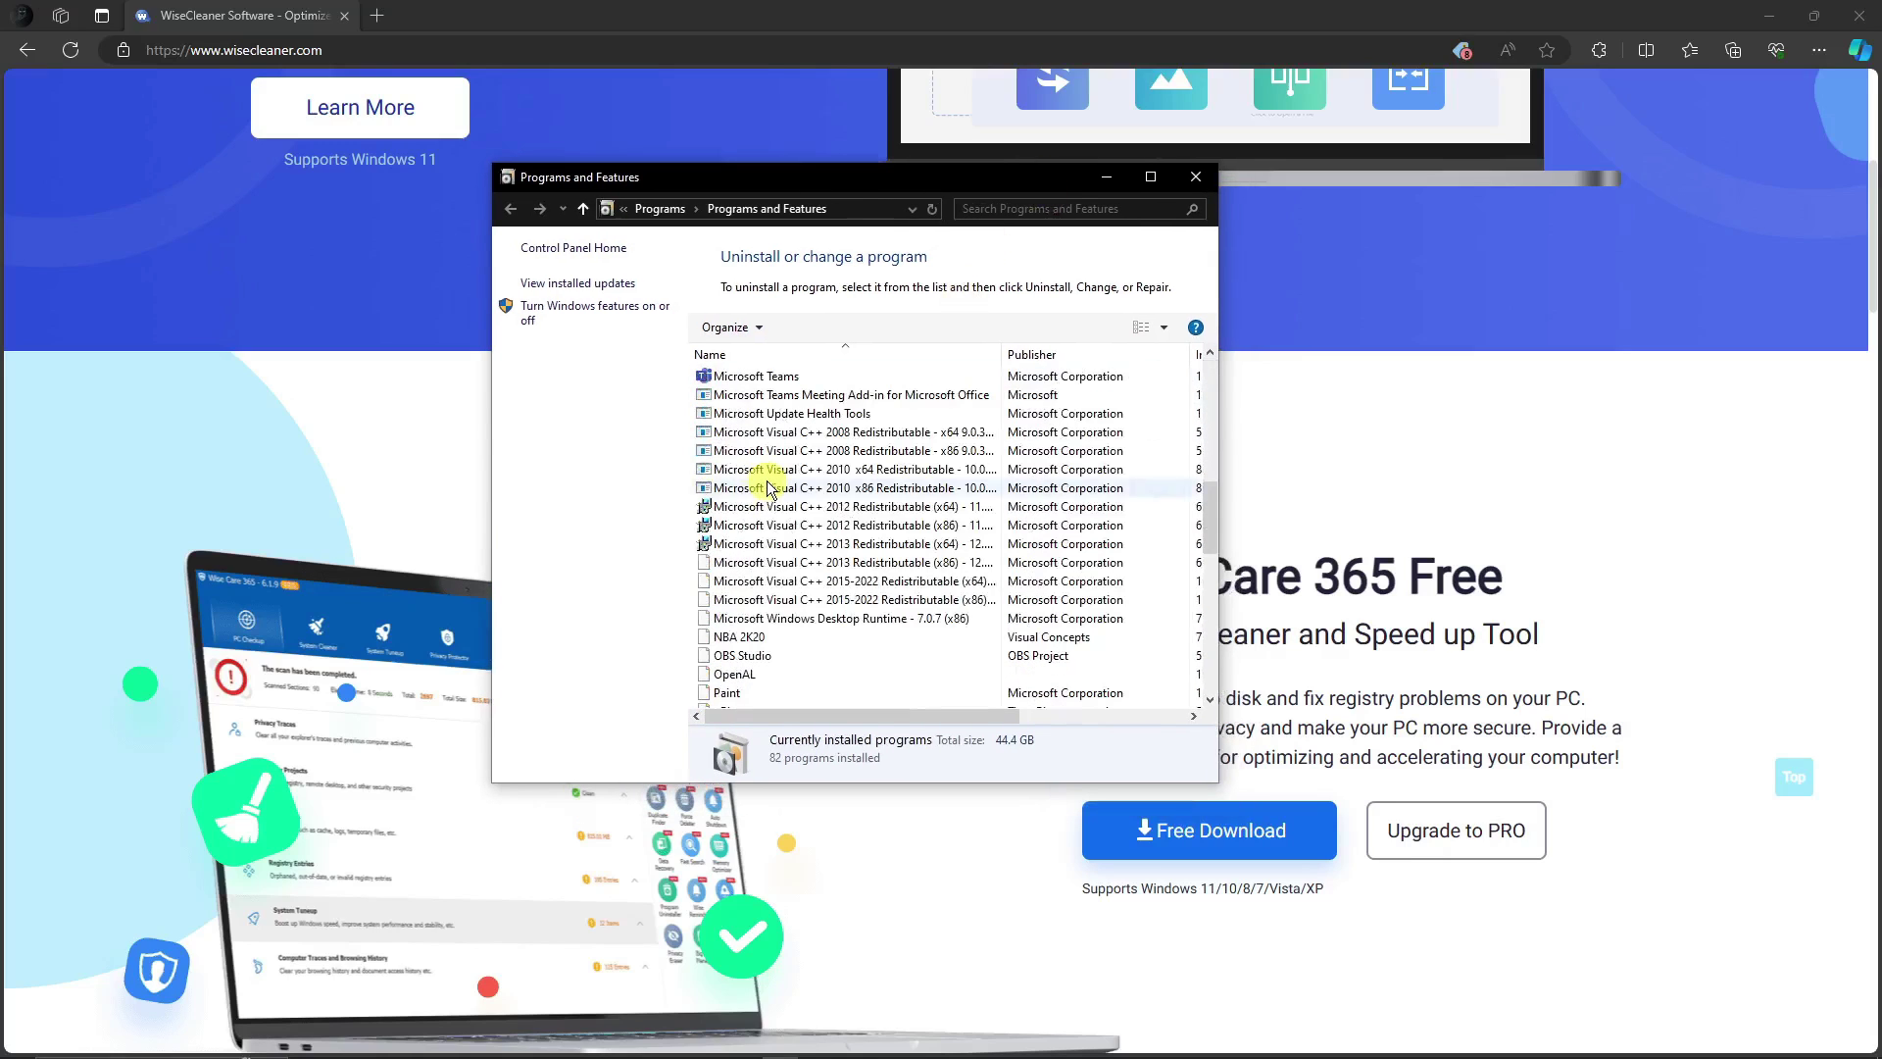
{"action": "left_click", "coordinate": [769, 487]}
{"action": "scroll", "coordinate": [768, 487], "scroll_direction": "down", "scroll_amount": 3}
{"action": "left_click", "coordinate": [736, 457]}
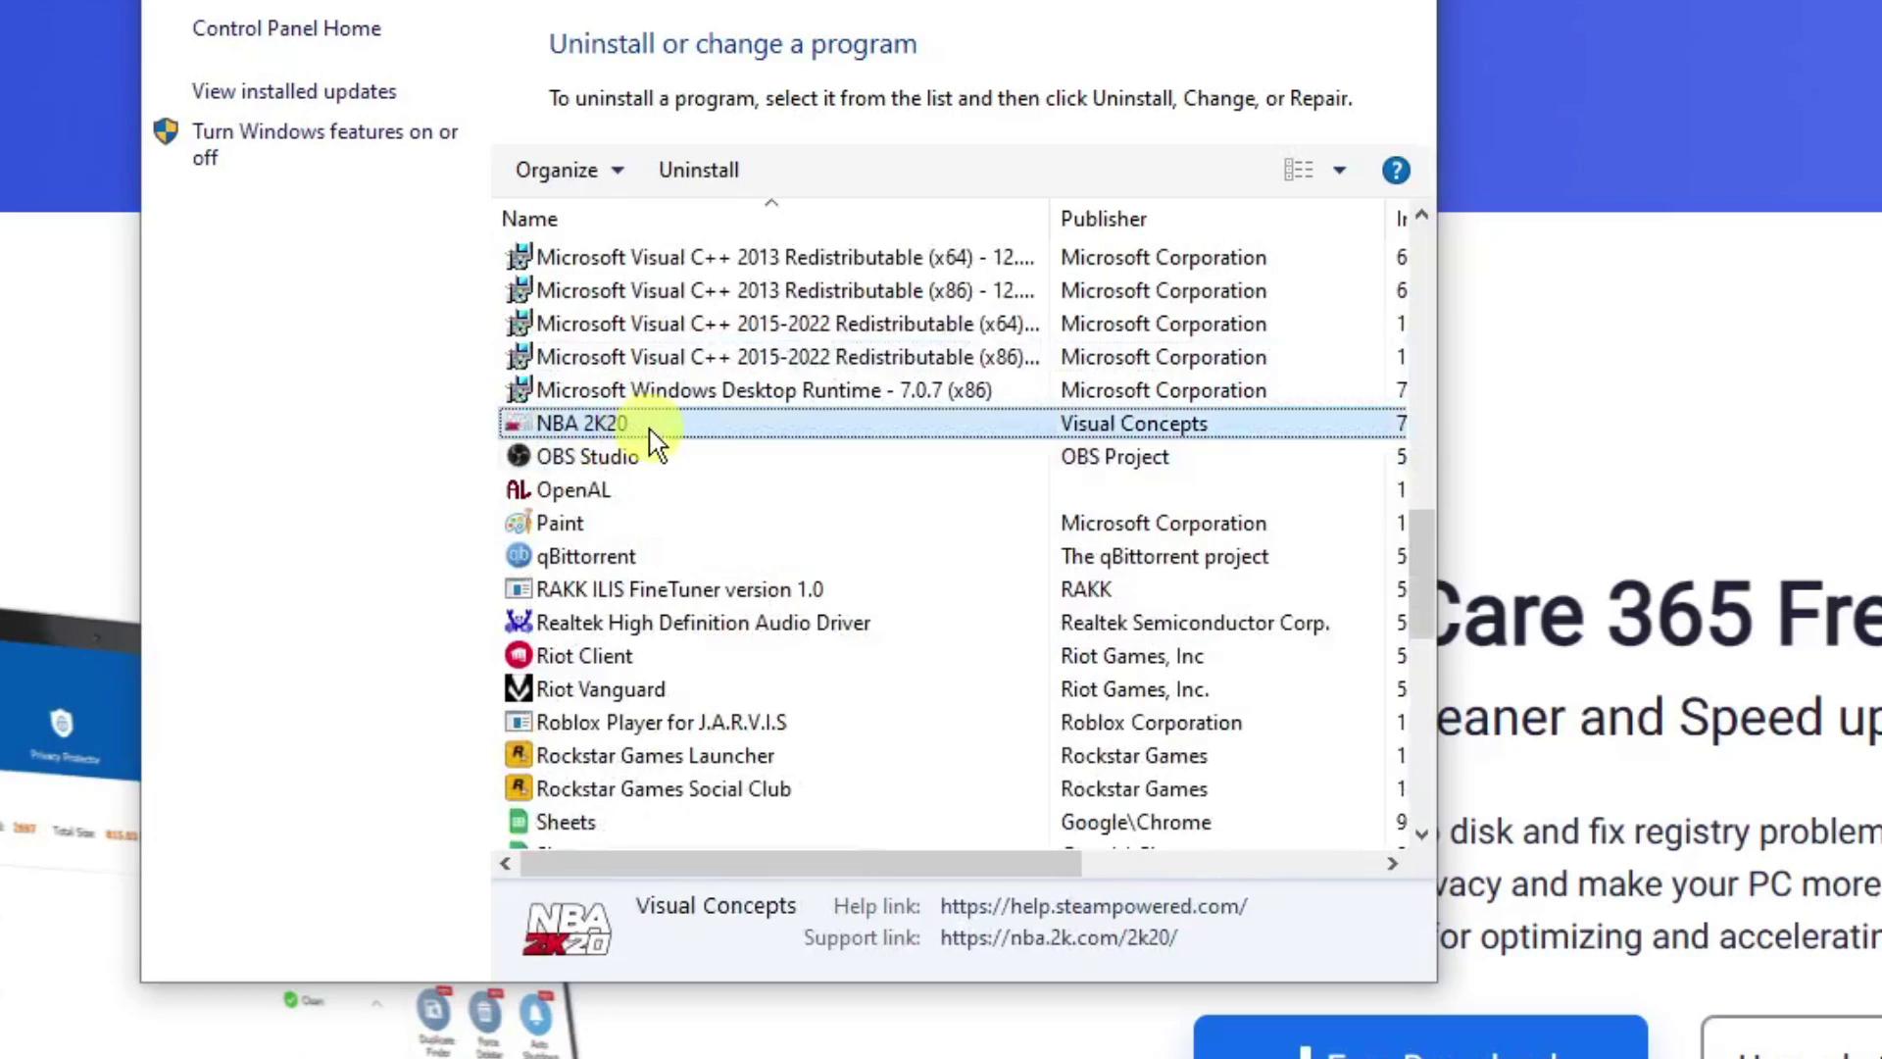
{"action": "left_click", "coordinate": [609, 625]}
{"action": "left_click", "coordinate": [621, 657]}
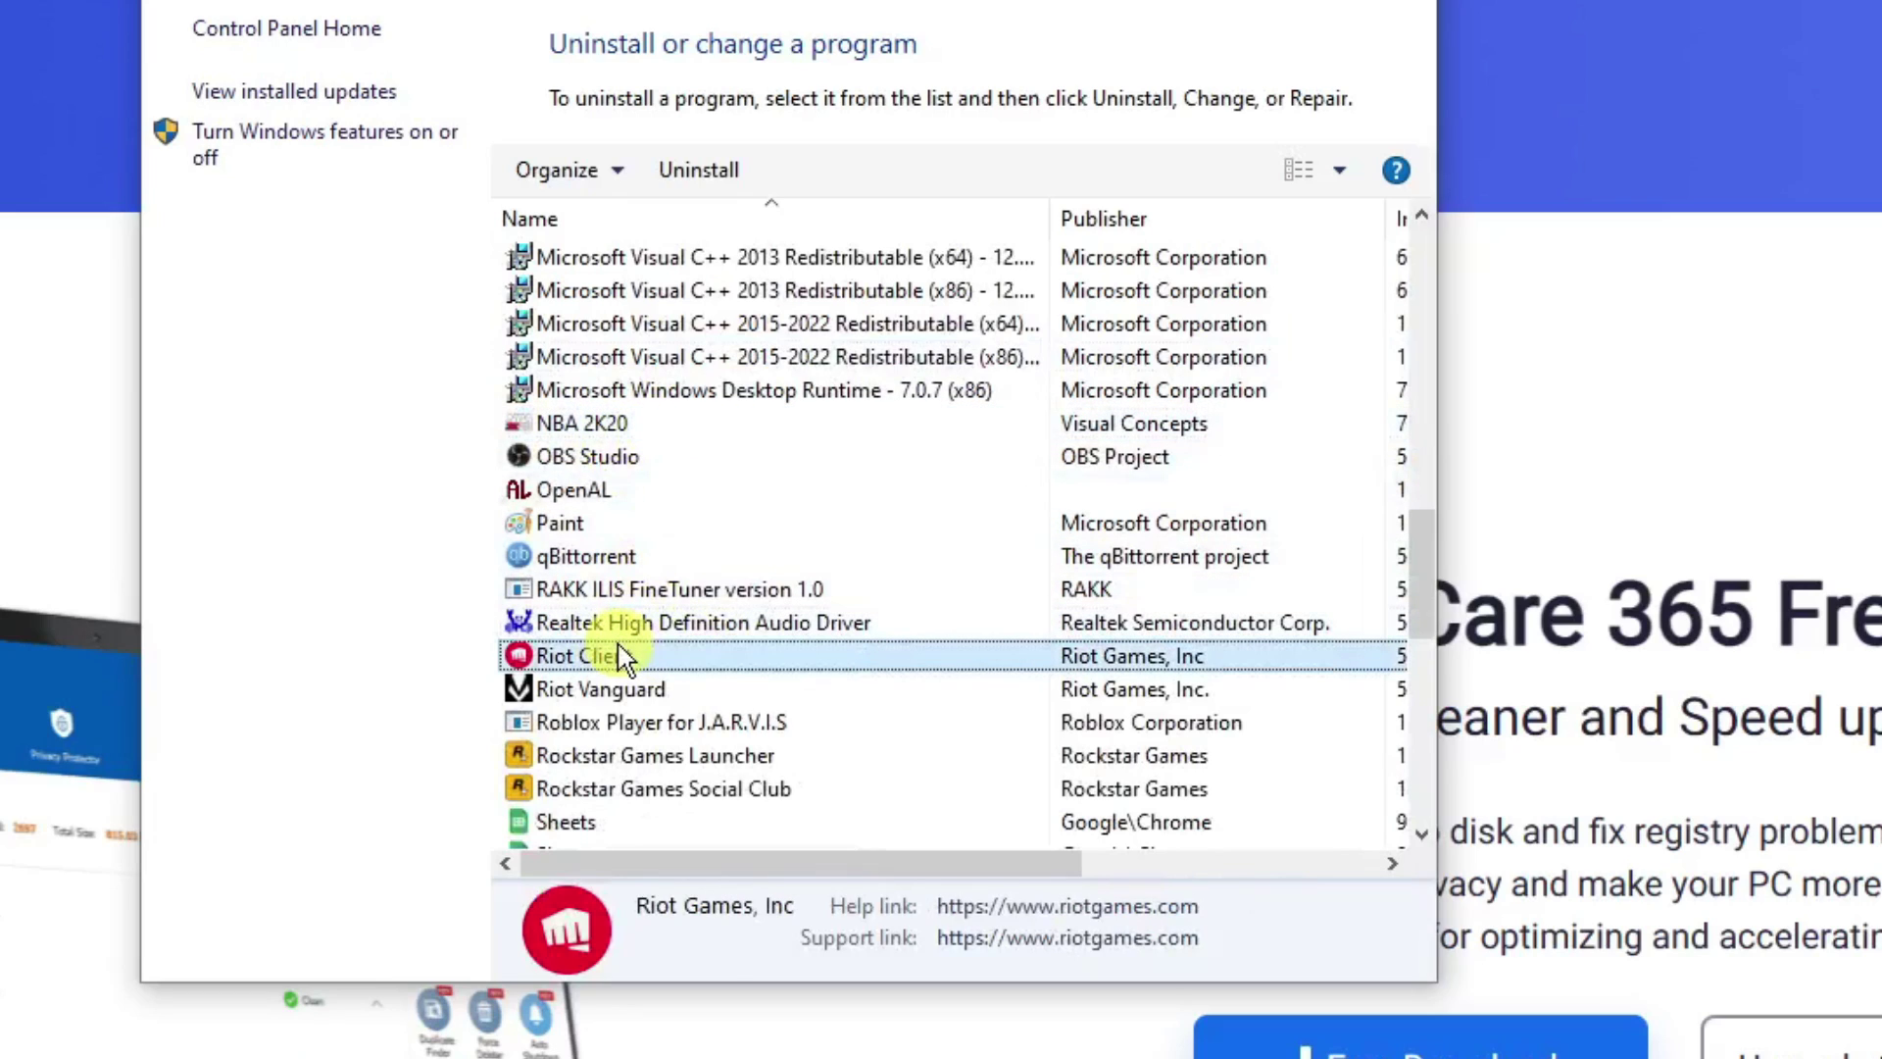
{"action": "right_click", "coordinate": [620, 656]}
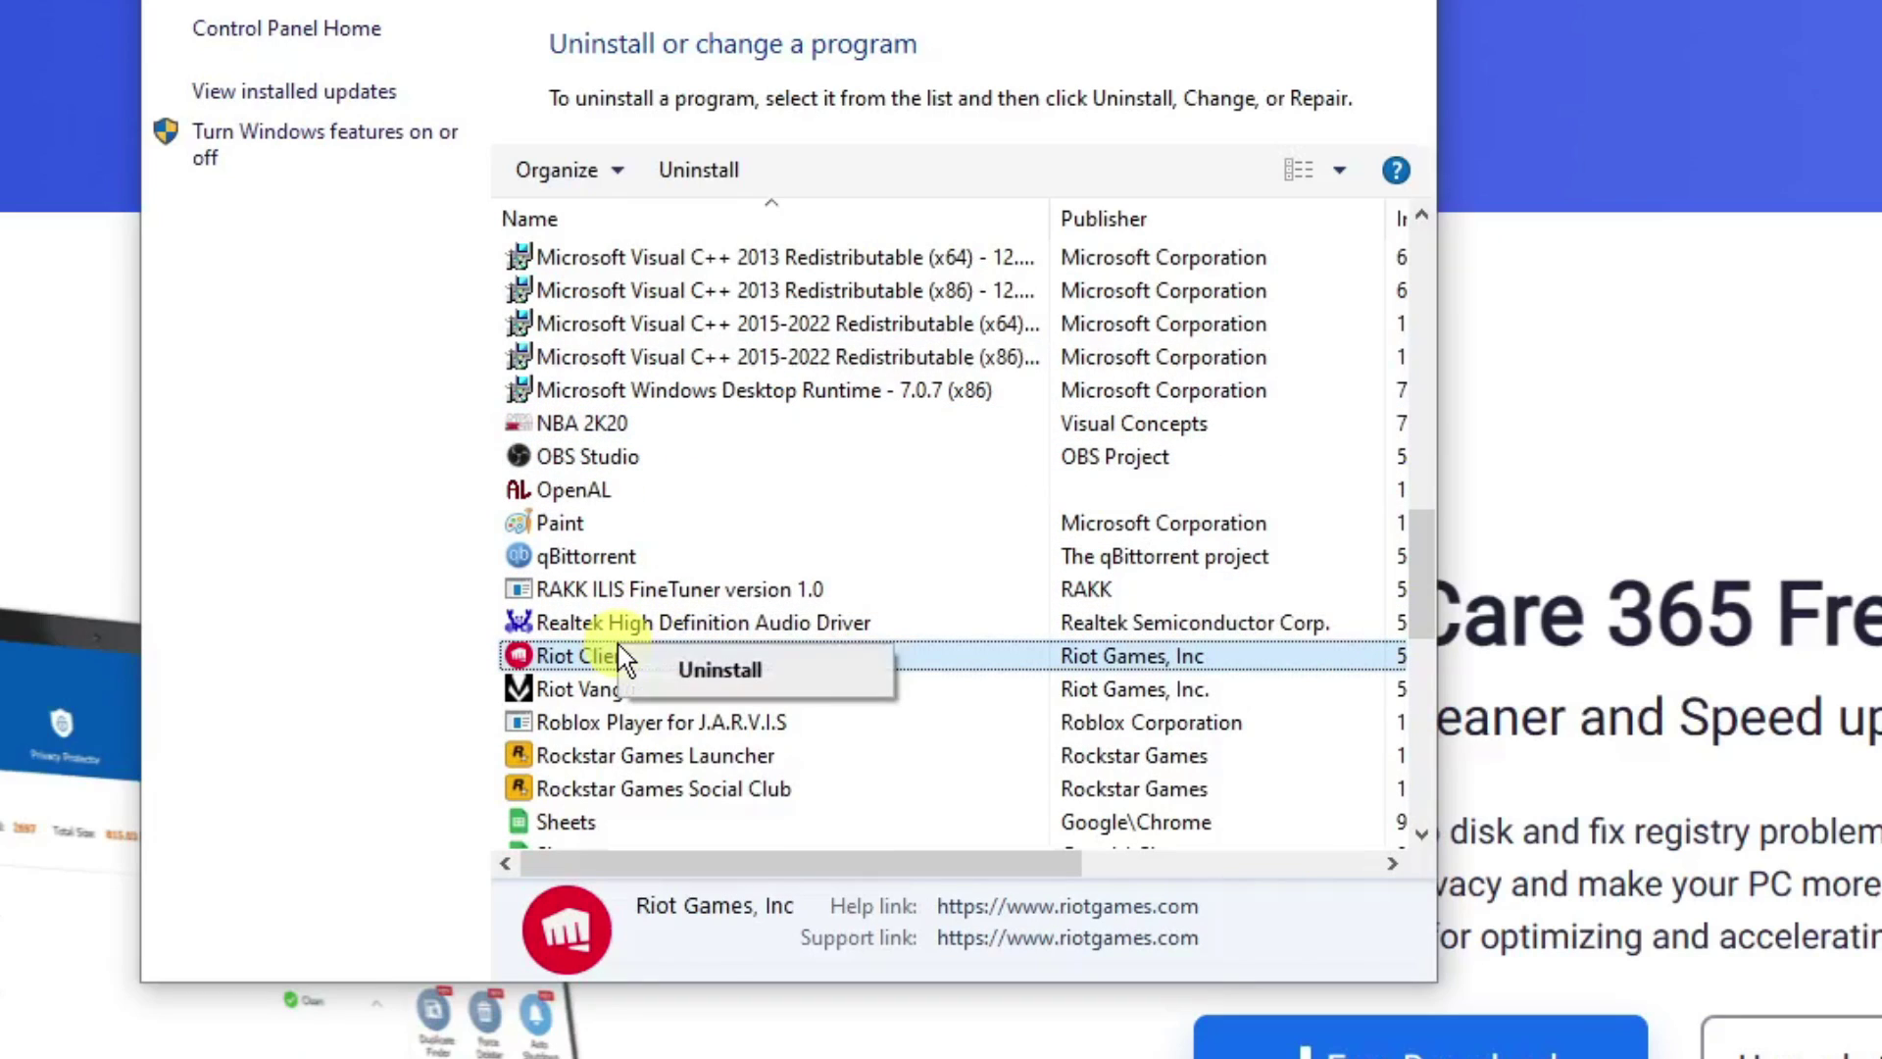
{"action": "left_click", "coordinate": [722, 670]}
Select Riot Vanguard and bring up its uninstall option.
{"action": "scroll", "coordinate": [550, 655], "scroll_direction": "up", "scroll_amount": 2}
{"action": "scroll", "coordinate": [609, 651], "scroll_direction": "down", "scroll_amount": 2}
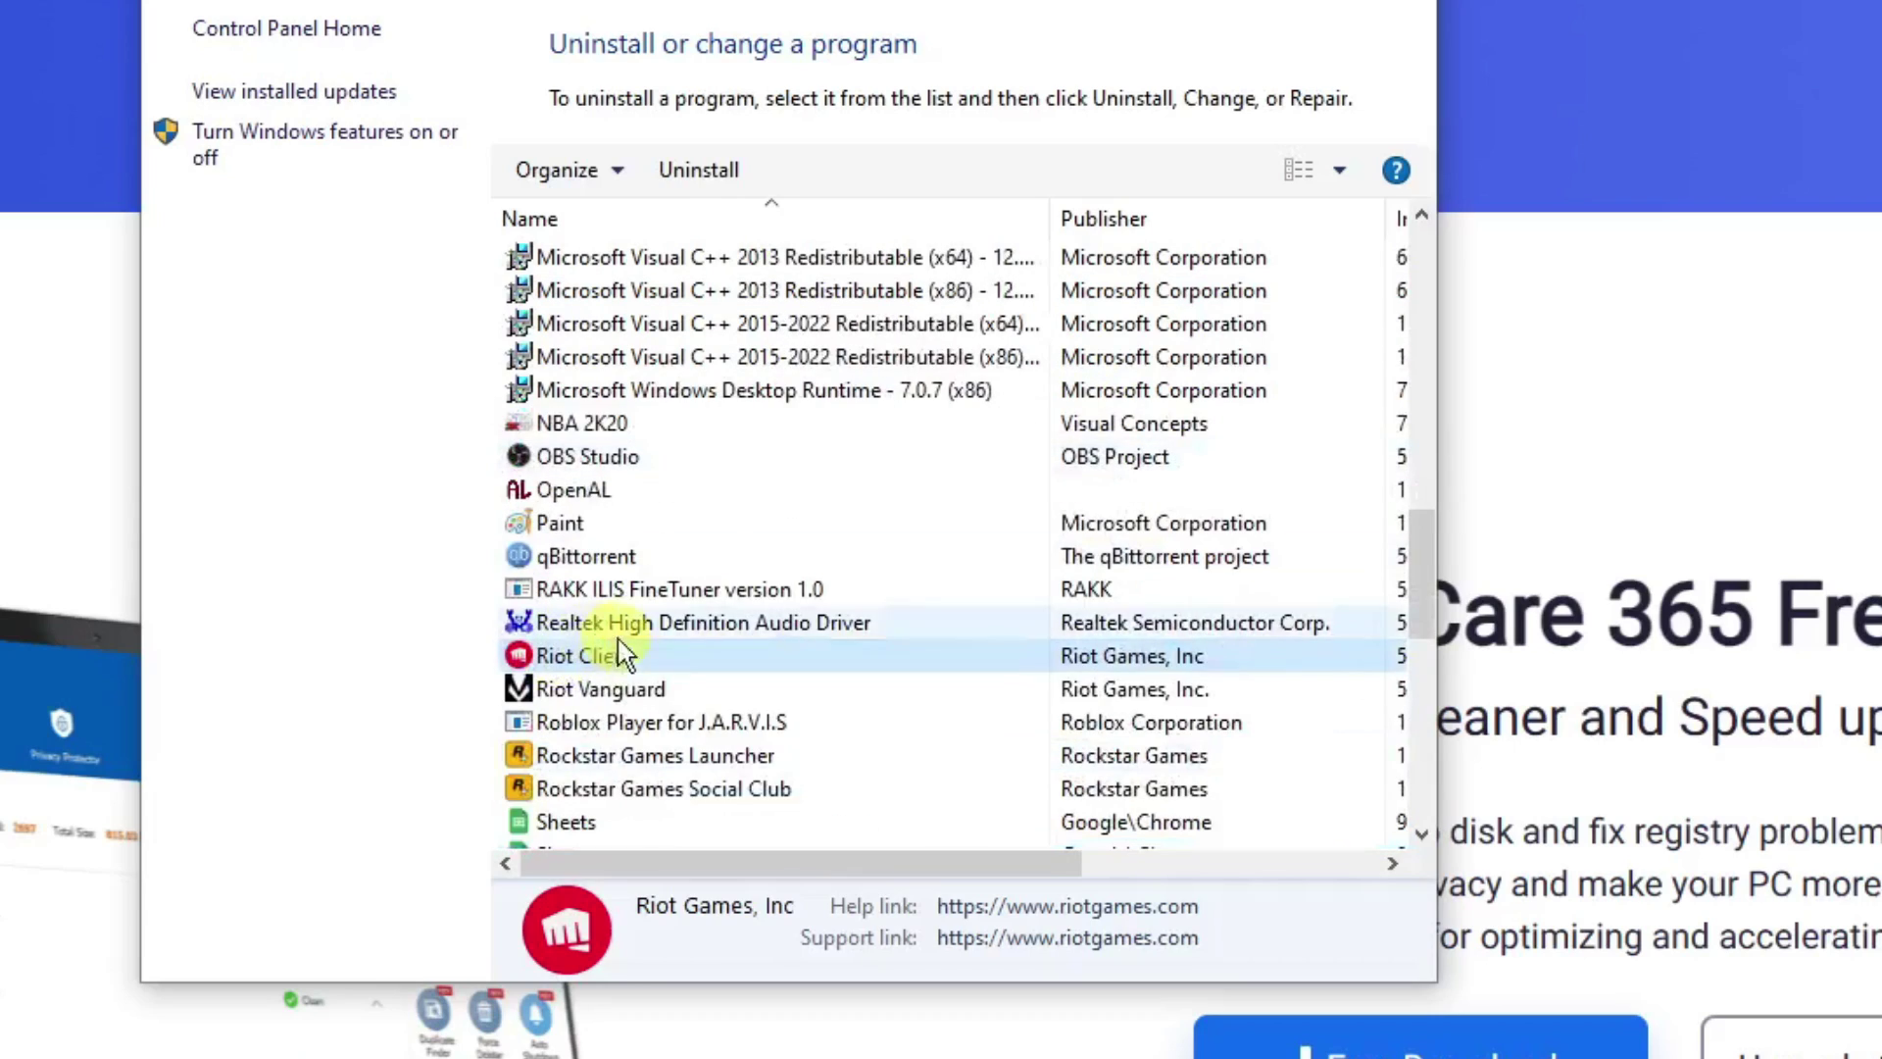
{"action": "left_click", "coordinate": [670, 686]}
{"action": "right_click", "coordinate": [674, 686]}
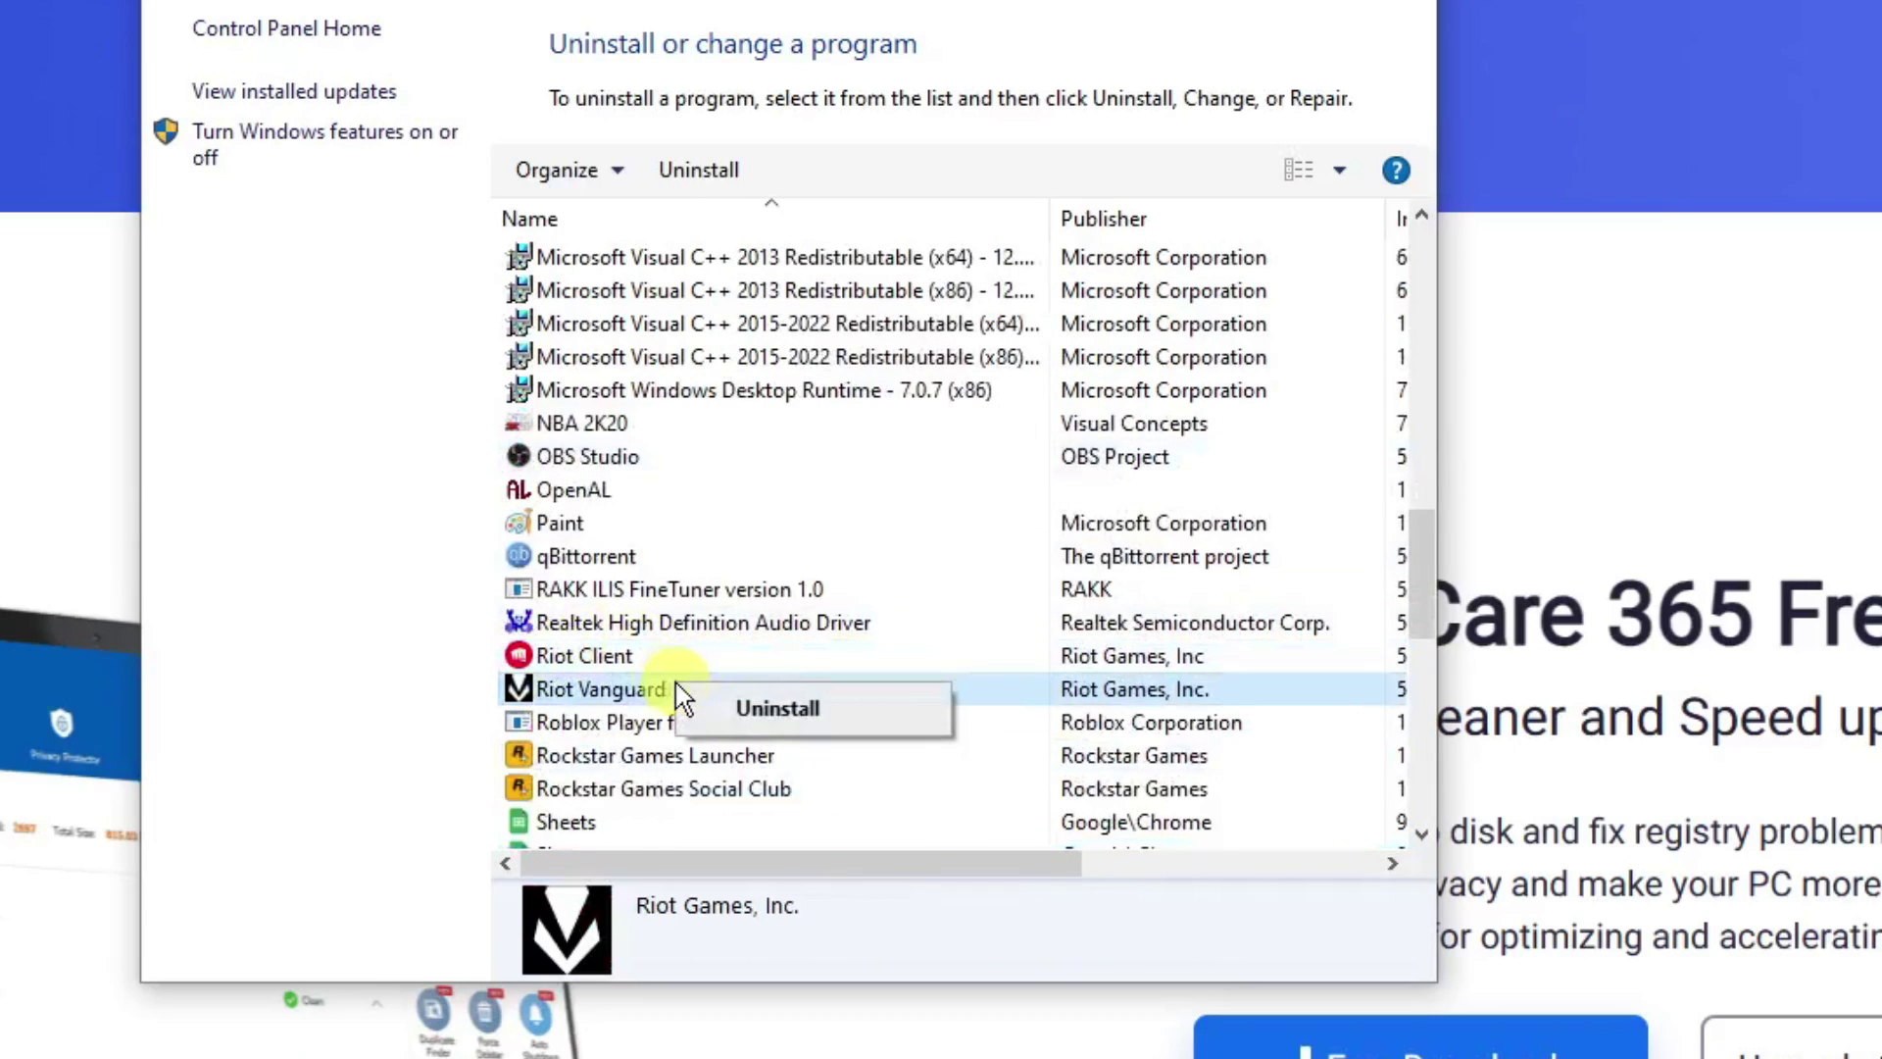
{"action": "left_click", "coordinate": [407, 642]}
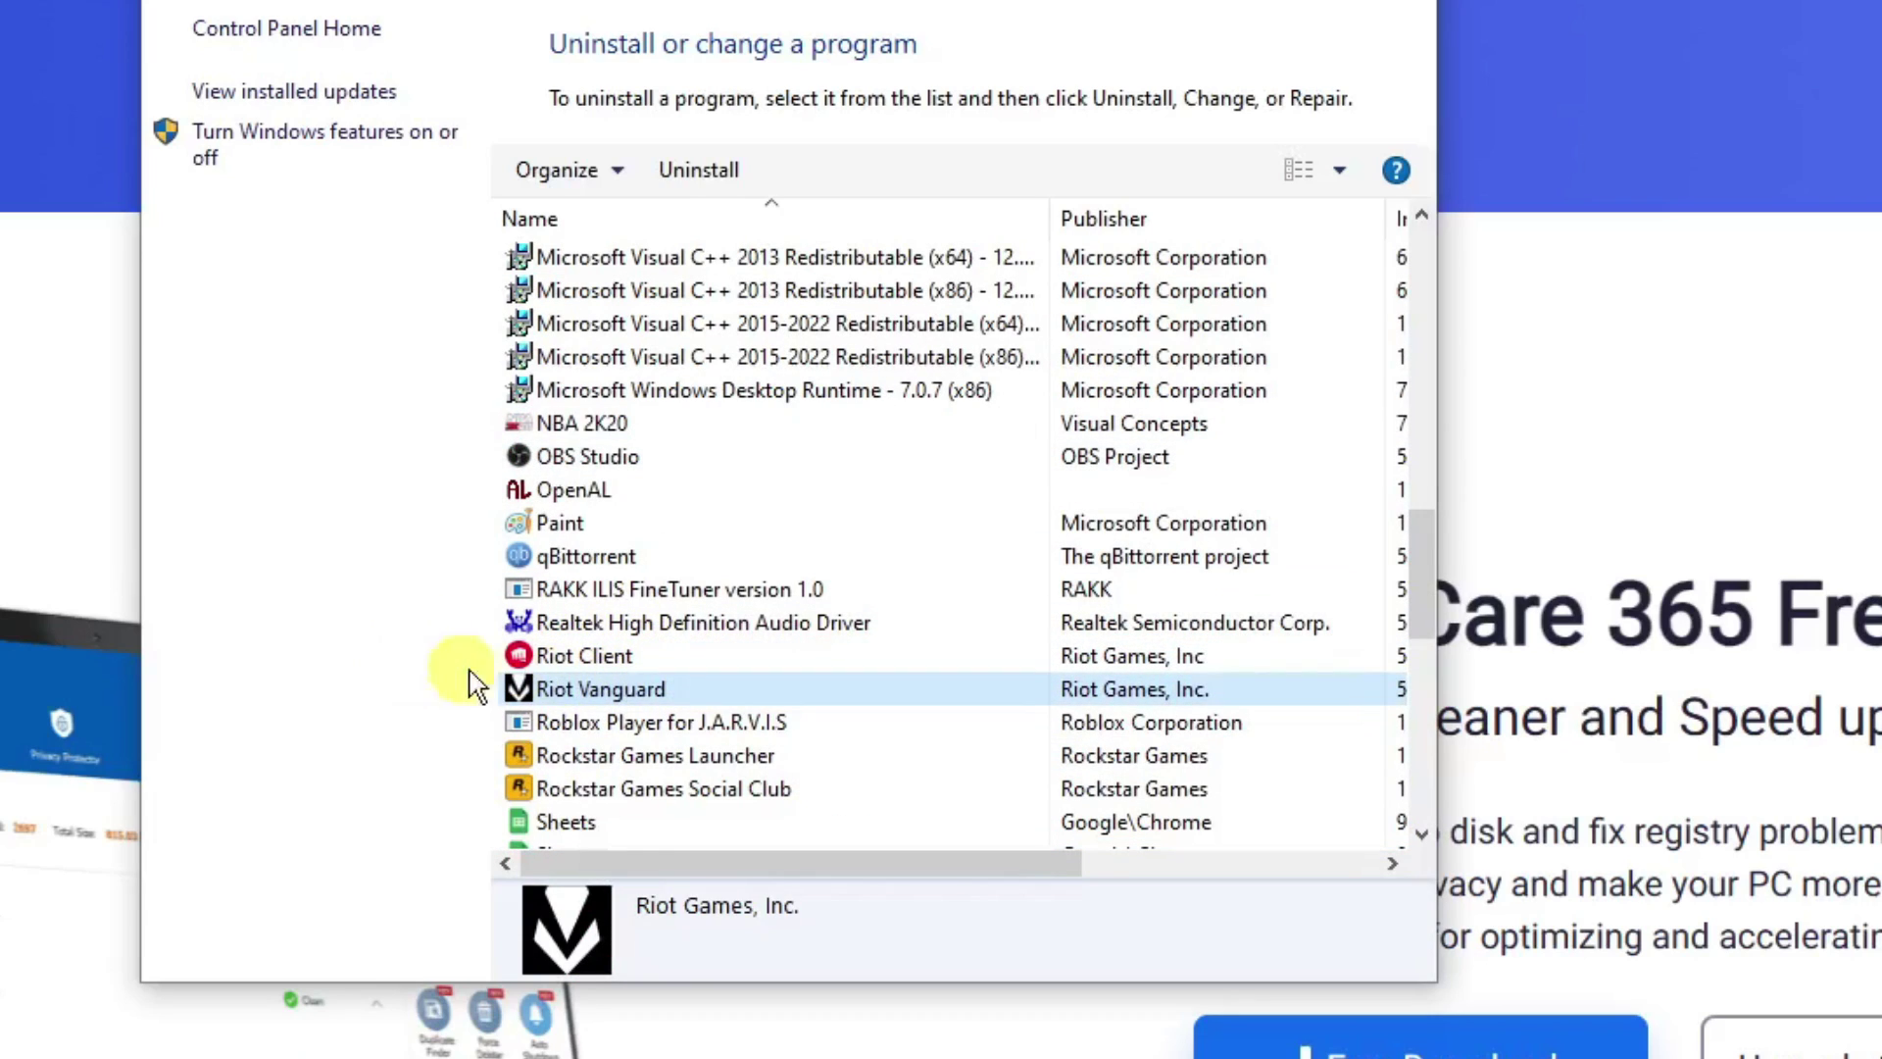
{"action": "left_click", "coordinate": [588, 663]}
{"action": "left_click", "coordinate": [628, 690]}
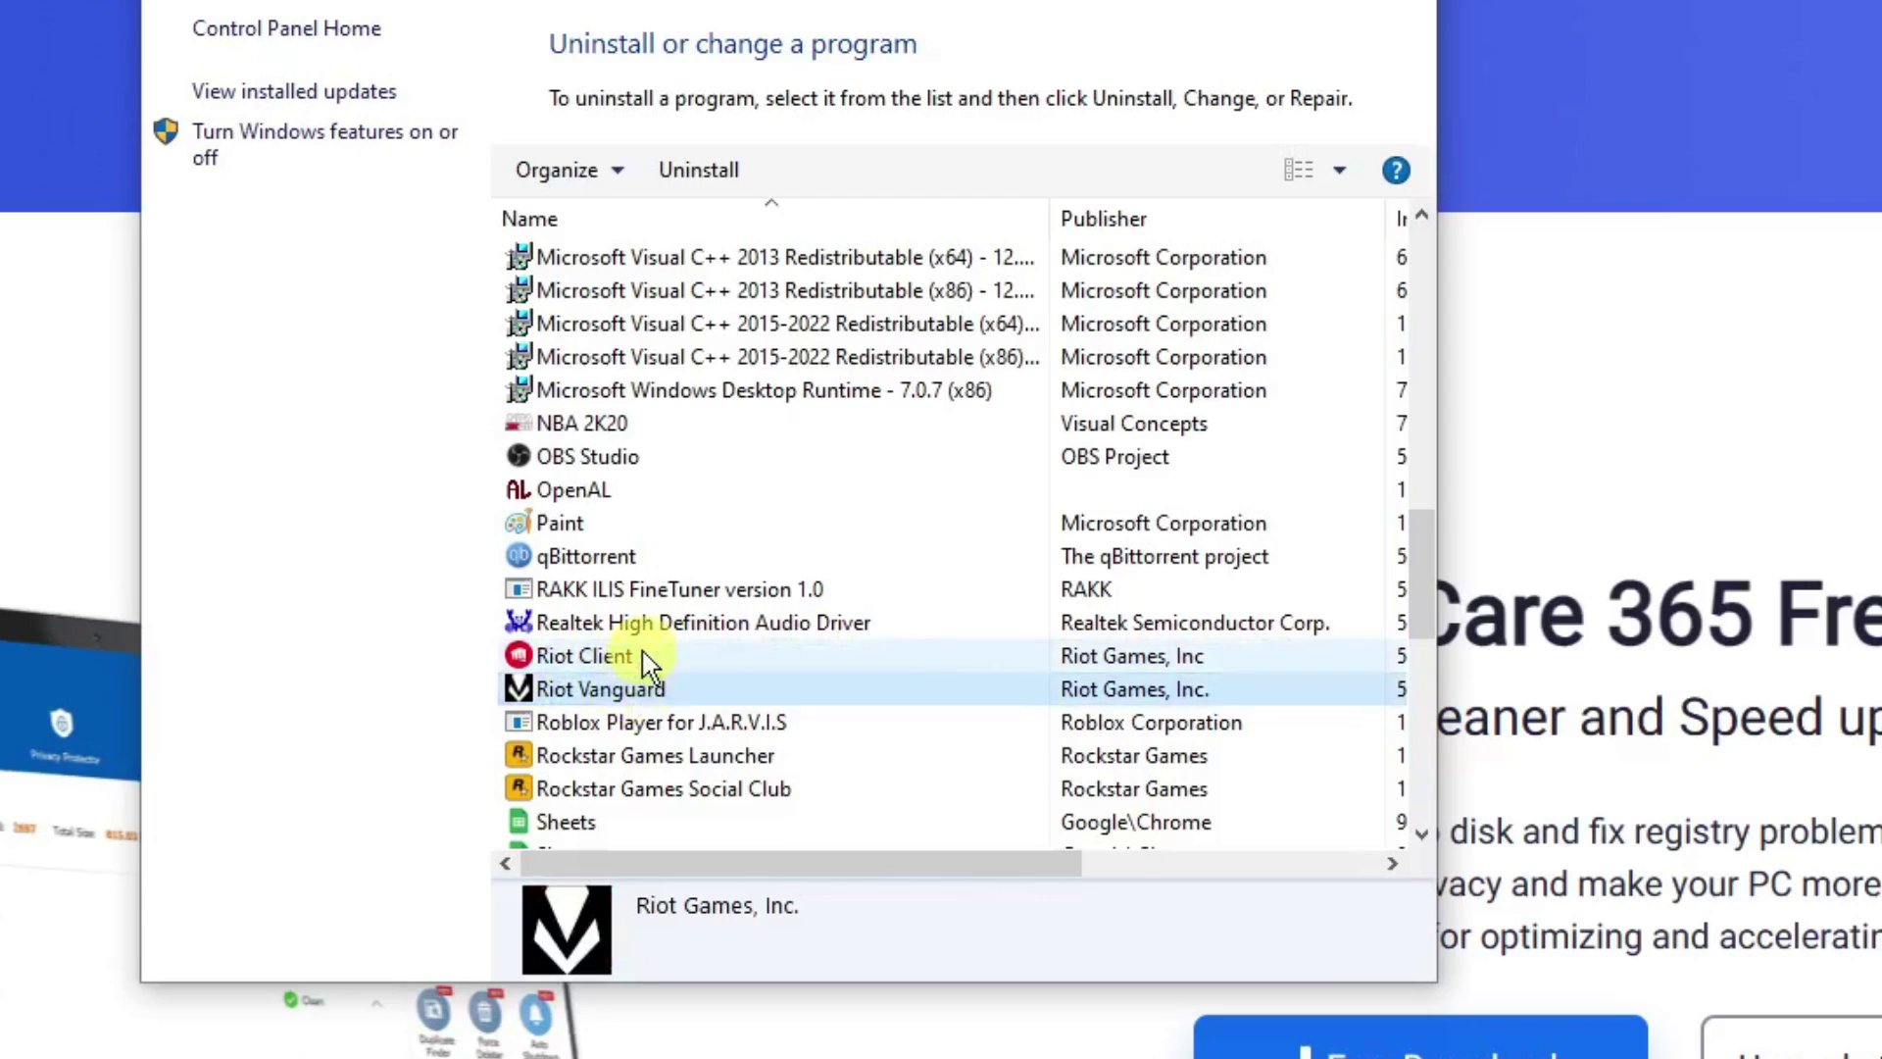
{"action": "left_click", "coordinate": [645, 665]}
{"action": "left_click", "coordinate": [672, 692]}
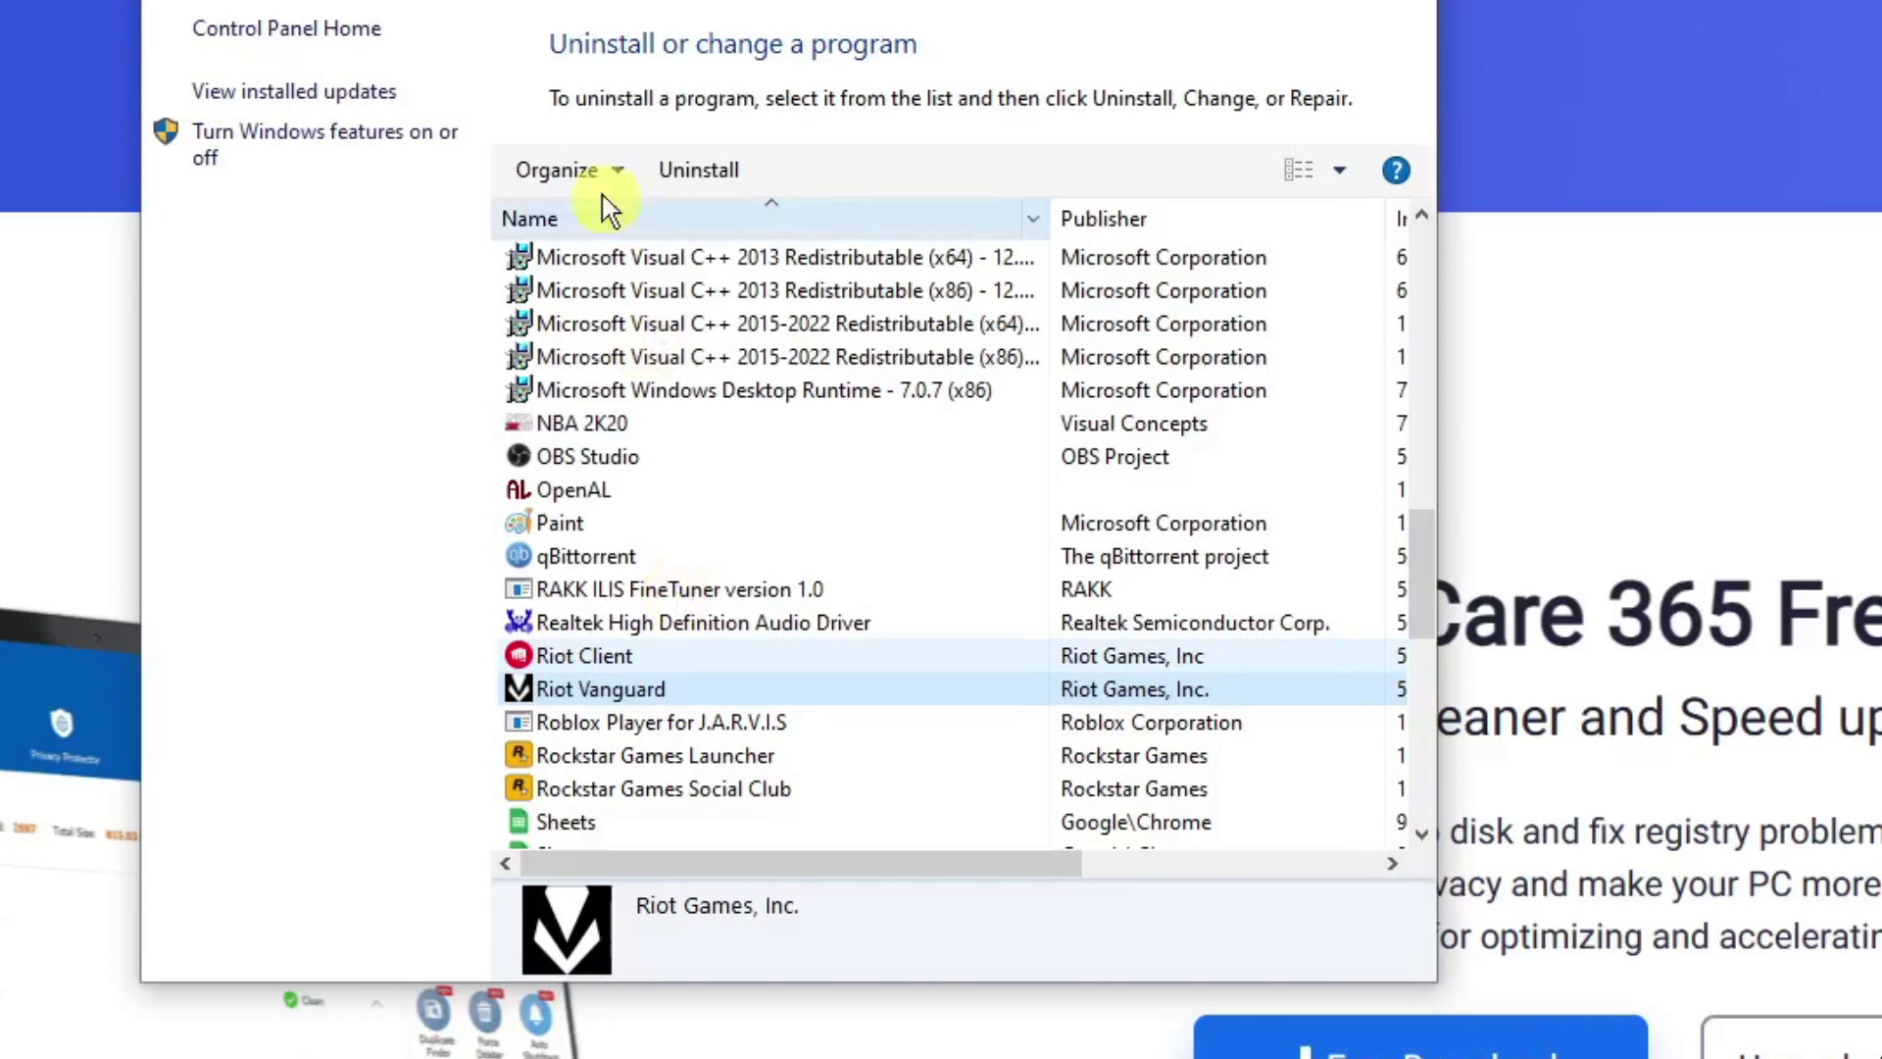
{"action": "left_click_drag", "start_coordinate": [686, 0], "coordinate": [738, 42]}
{"action": "left_click", "coordinate": [632, 698]}
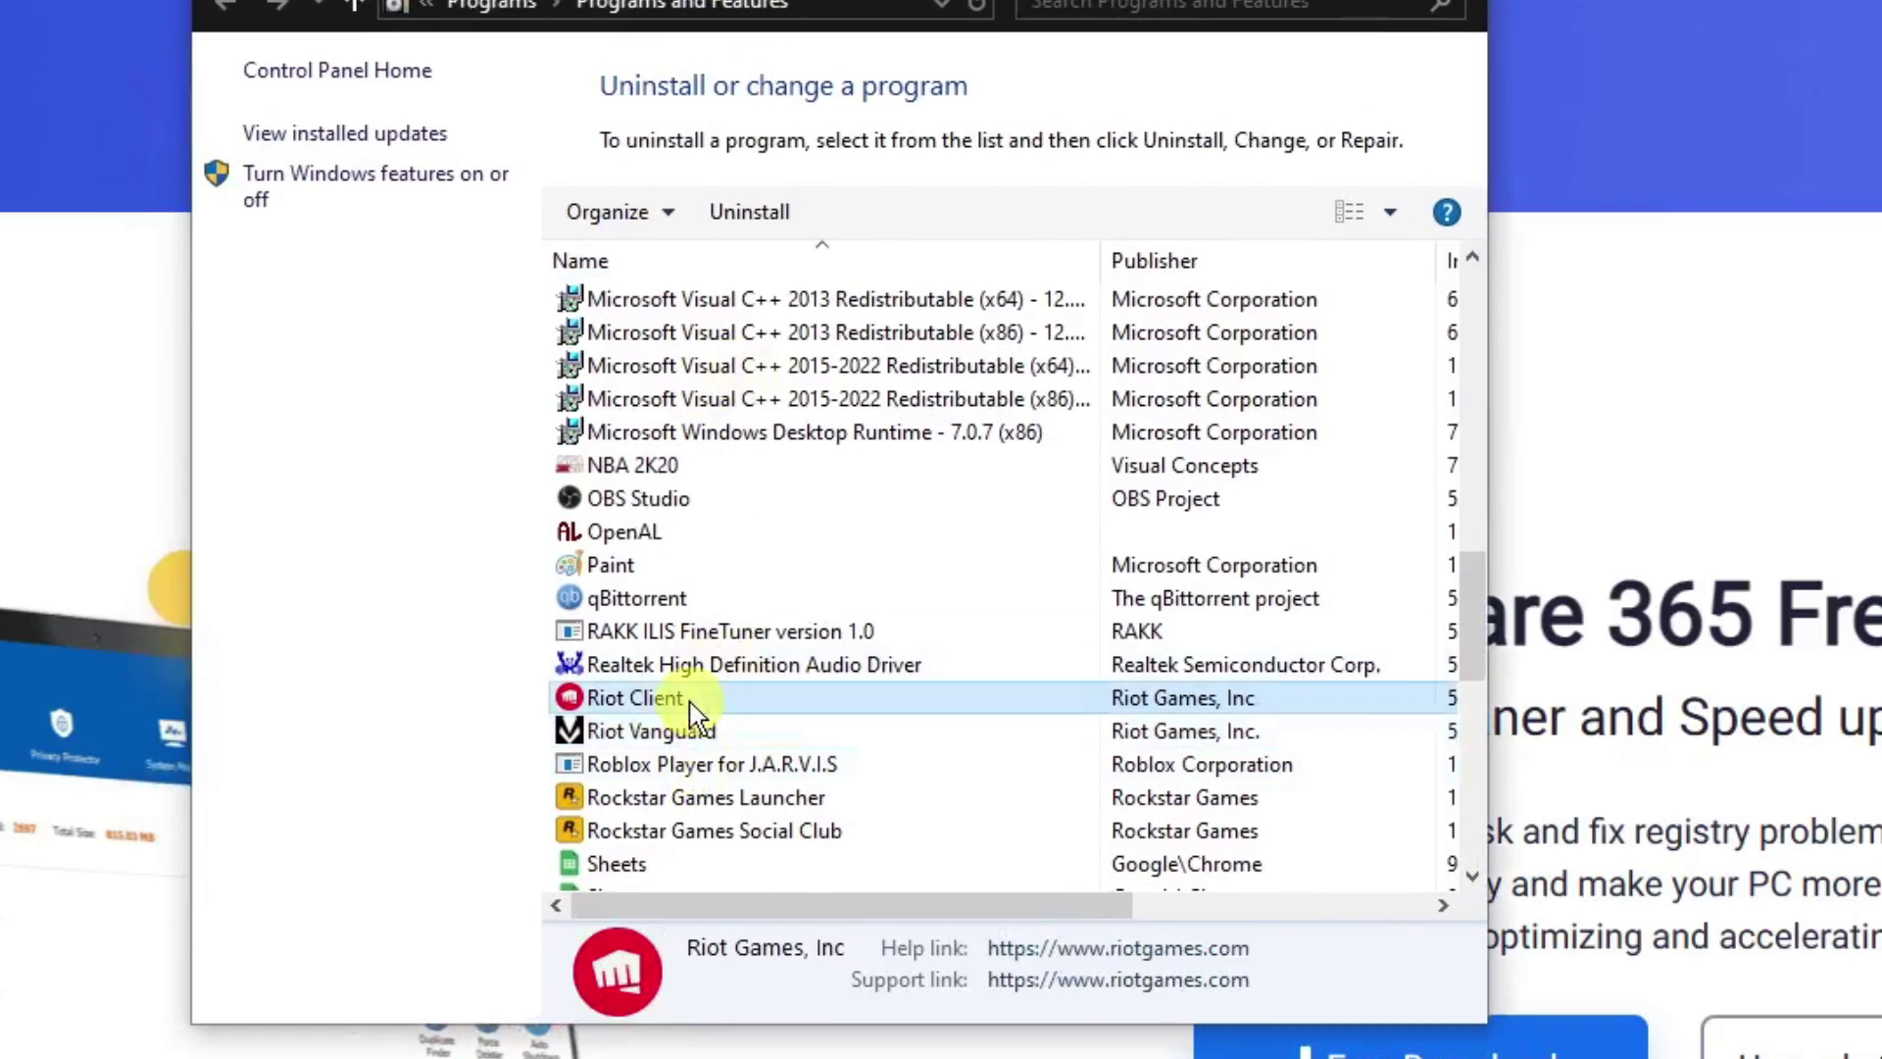
{"action": "left_click", "coordinate": [660, 728]}
{"action": "right_click", "coordinate": [667, 738]}
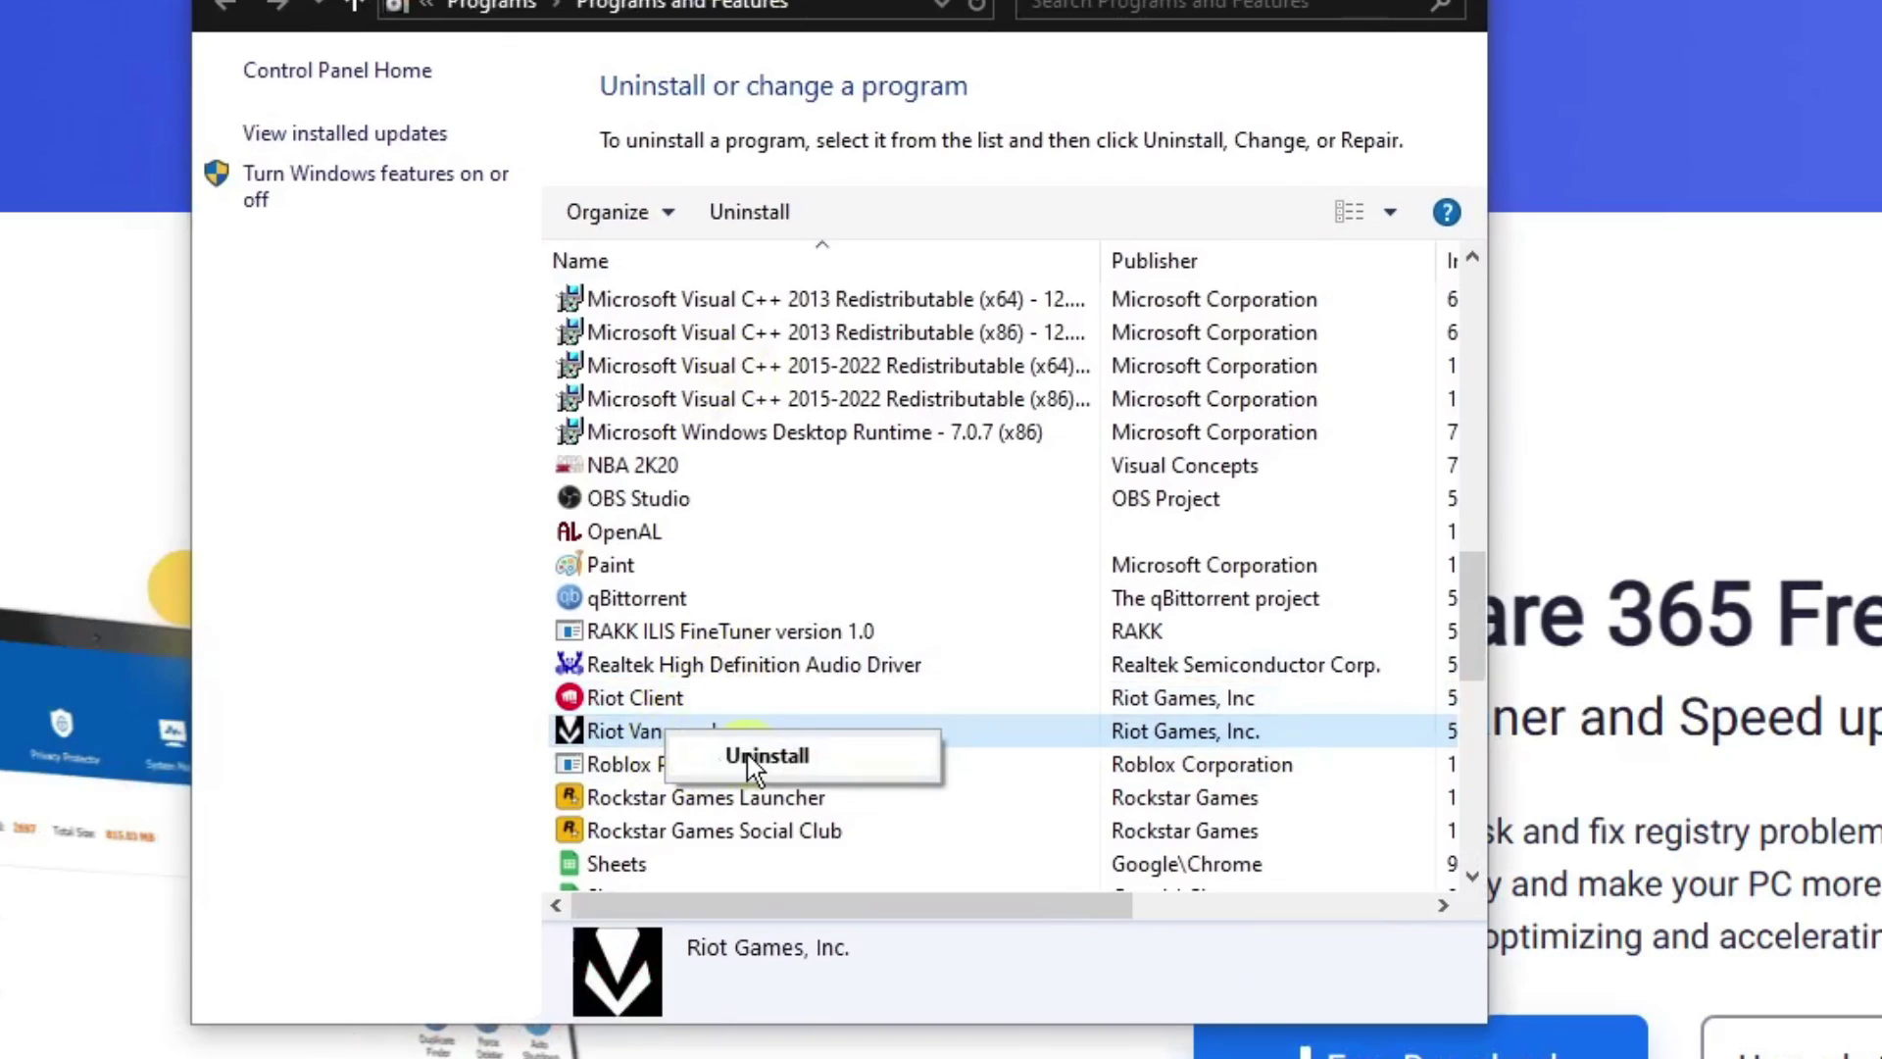
Dismiss the Riot Vanguard menu and reselect the Riot Client and Riot Vanguard entries.
{"action": "left_click", "coordinate": [750, 761]}
{"action": "scroll", "coordinate": [673, 710], "scroll_direction": "up", "scroll_amount": 4}
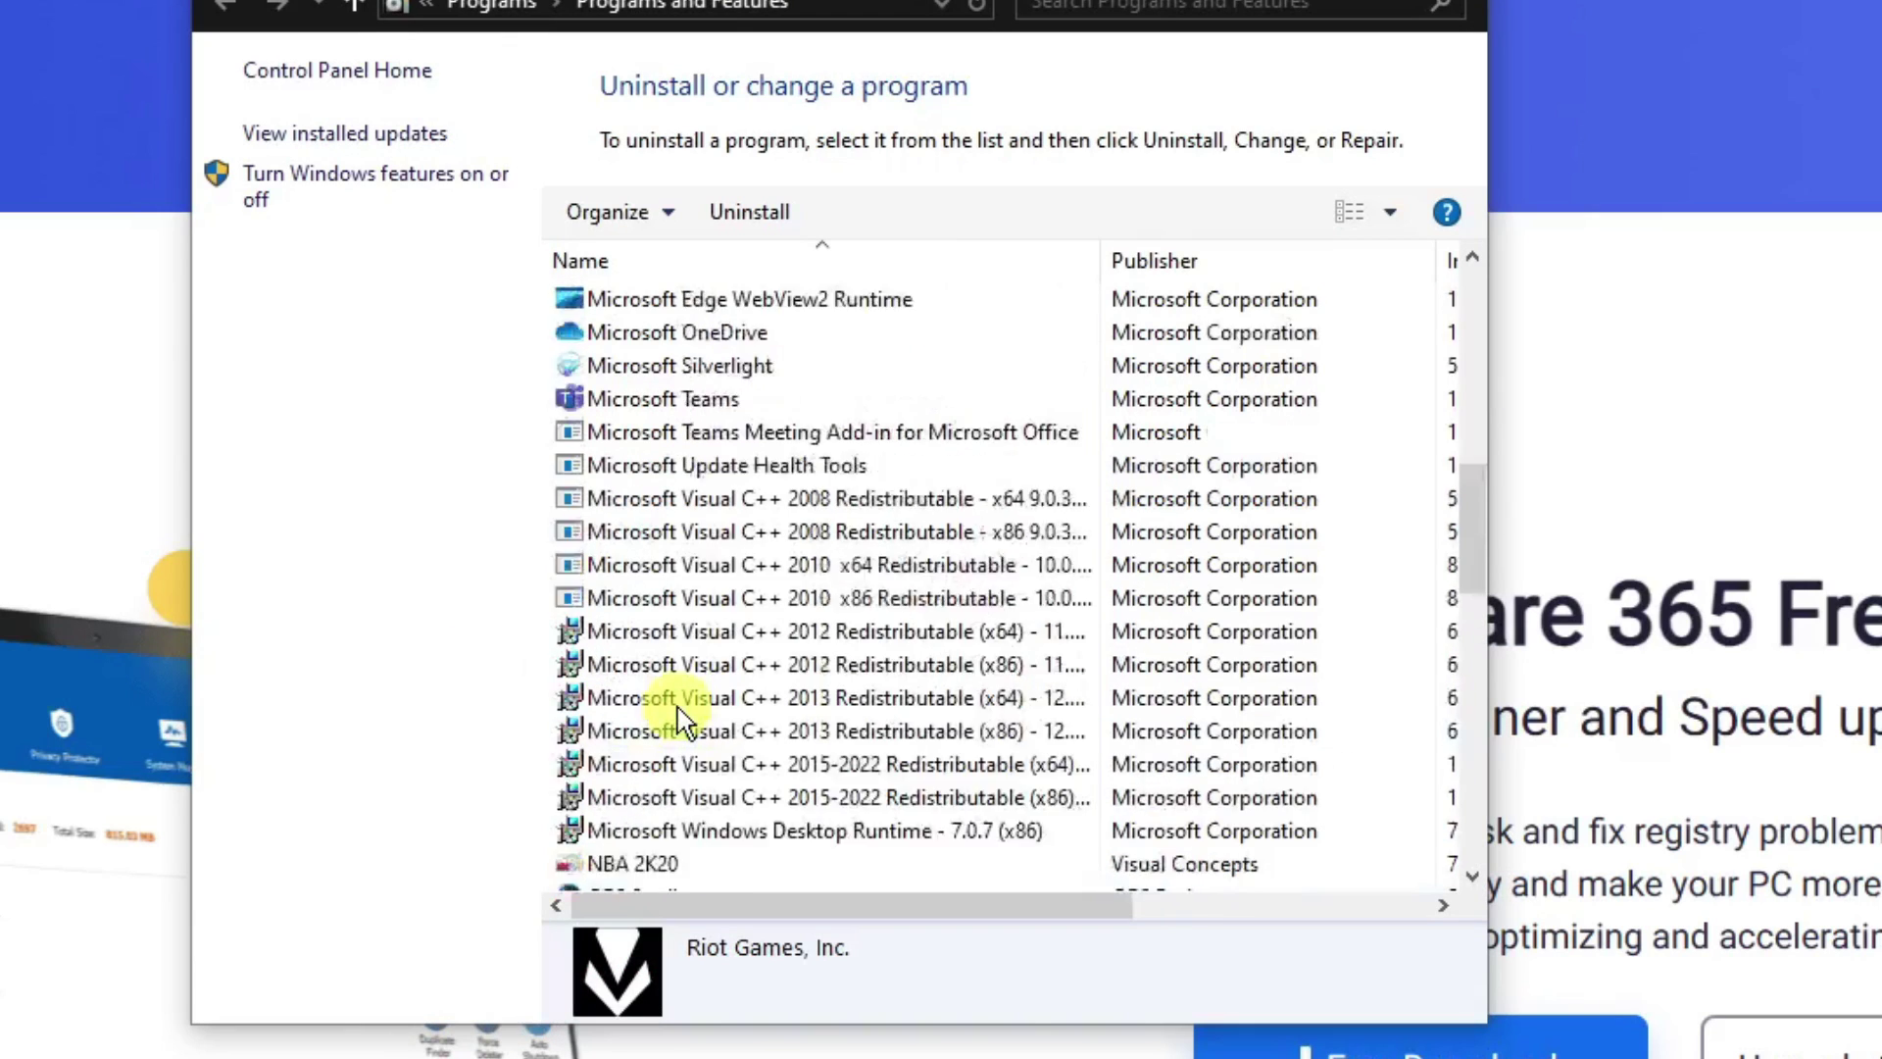
{"action": "scroll", "coordinate": [677, 714], "scroll_direction": "down", "scroll_amount": 2}
{"action": "scroll", "coordinate": [683, 721], "scroll_direction": "down", "scroll_amount": 3}
{"action": "left_click", "coordinate": [651, 600]}
{"action": "left_click", "coordinate": [694, 633]}
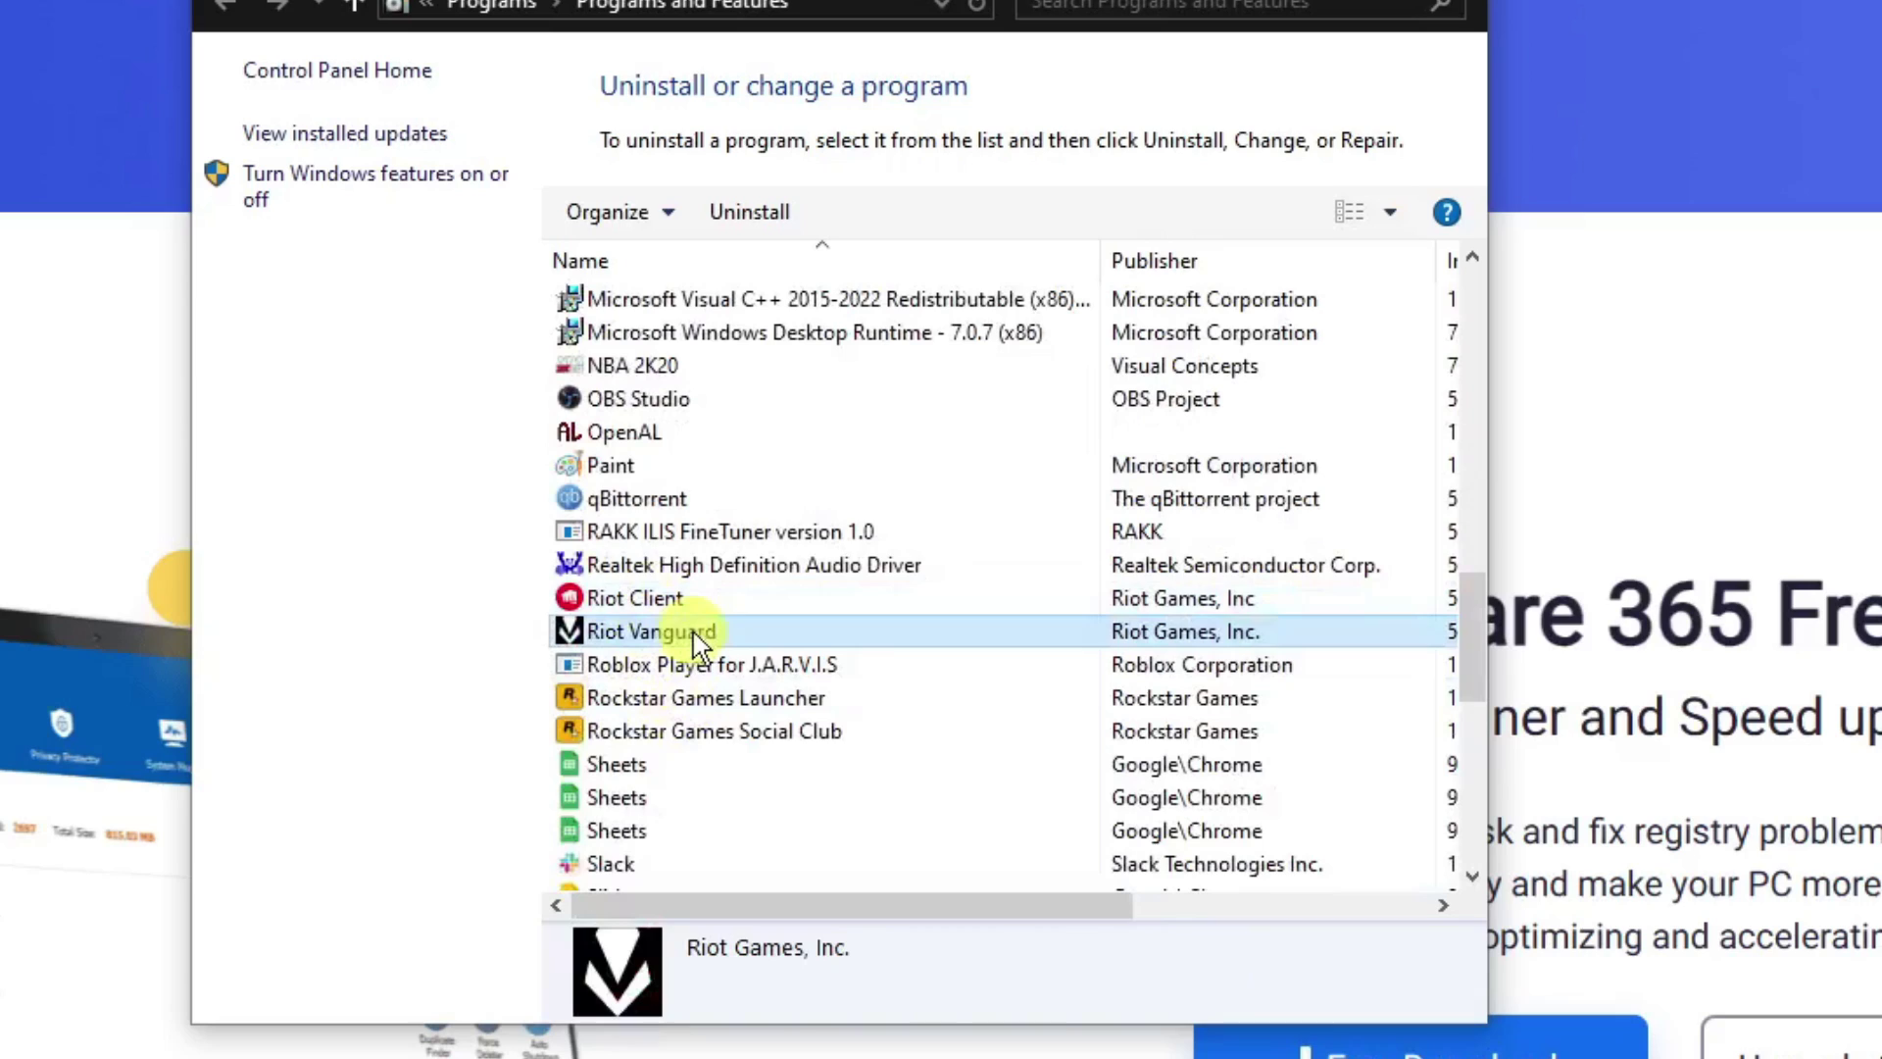
Jump to VALORANT, view its uninstall options, then switch away from Programs and Features.
{"action": "left_click", "coordinate": [712, 500]}
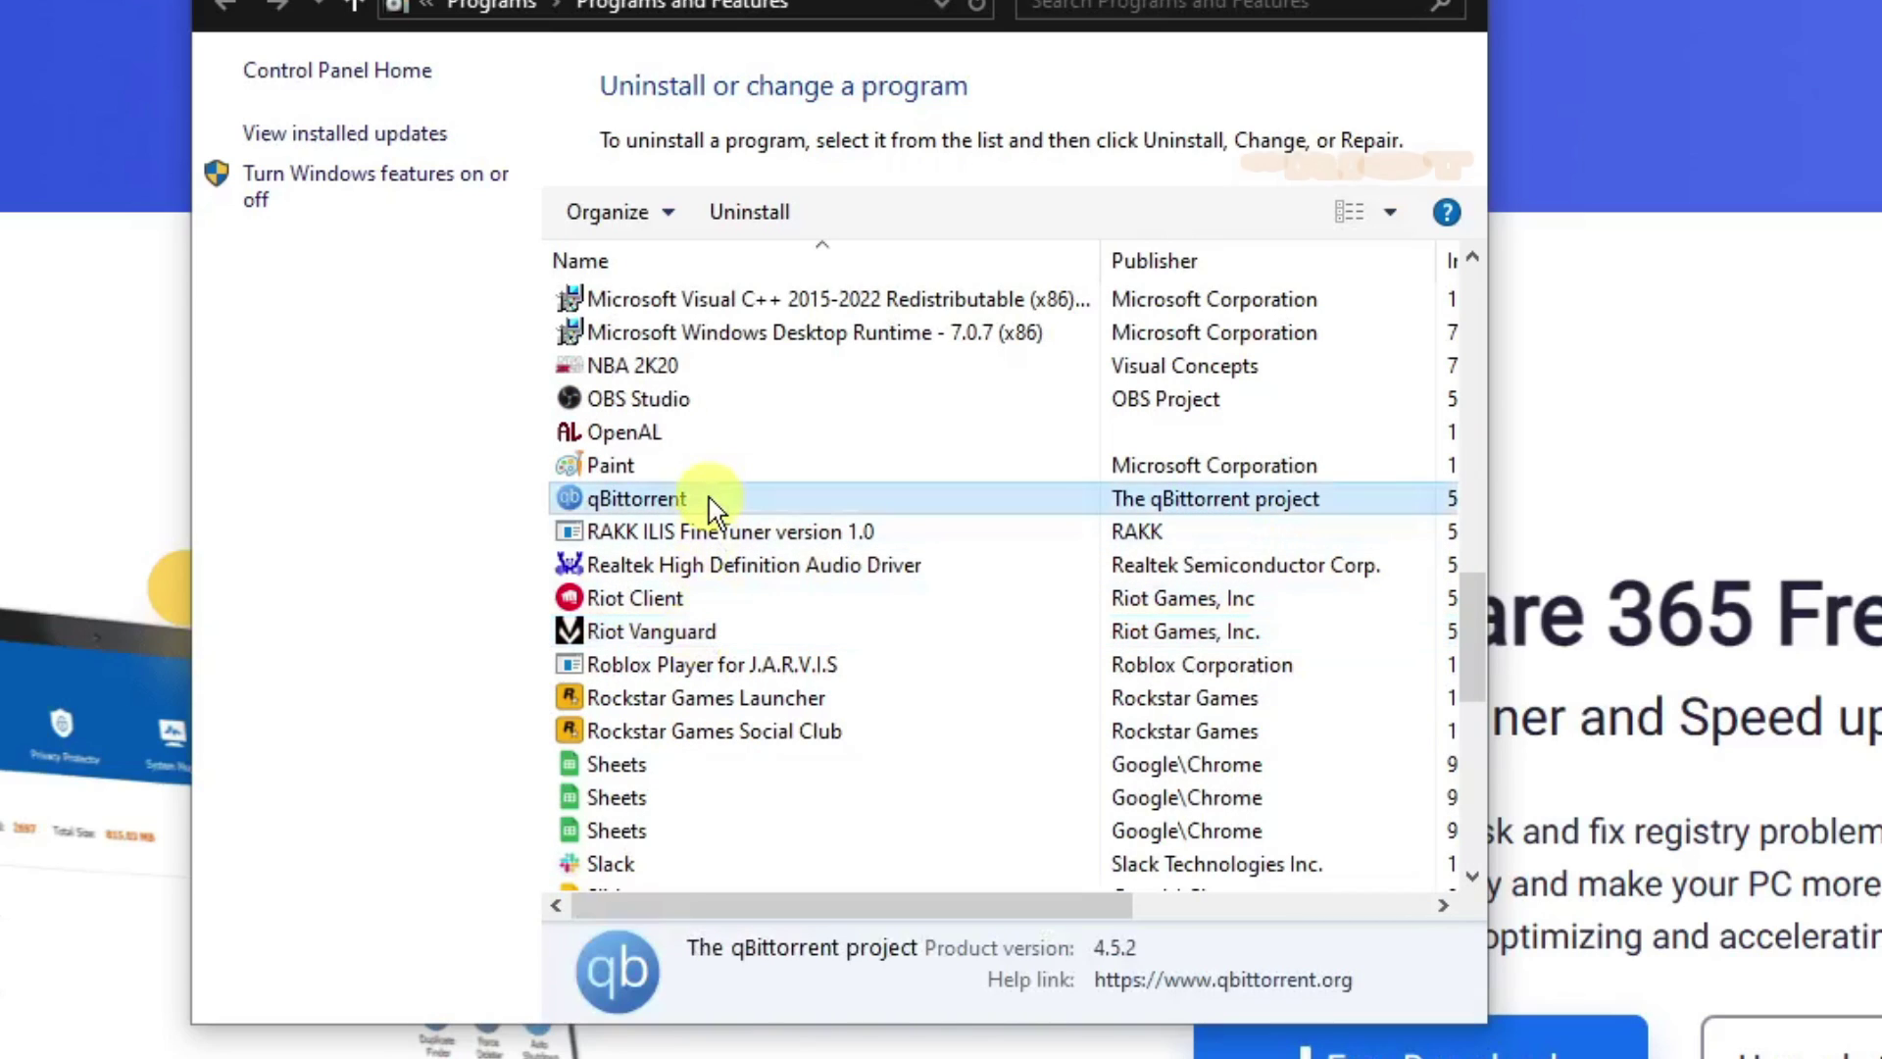
{"action": "key", "text": "v"}
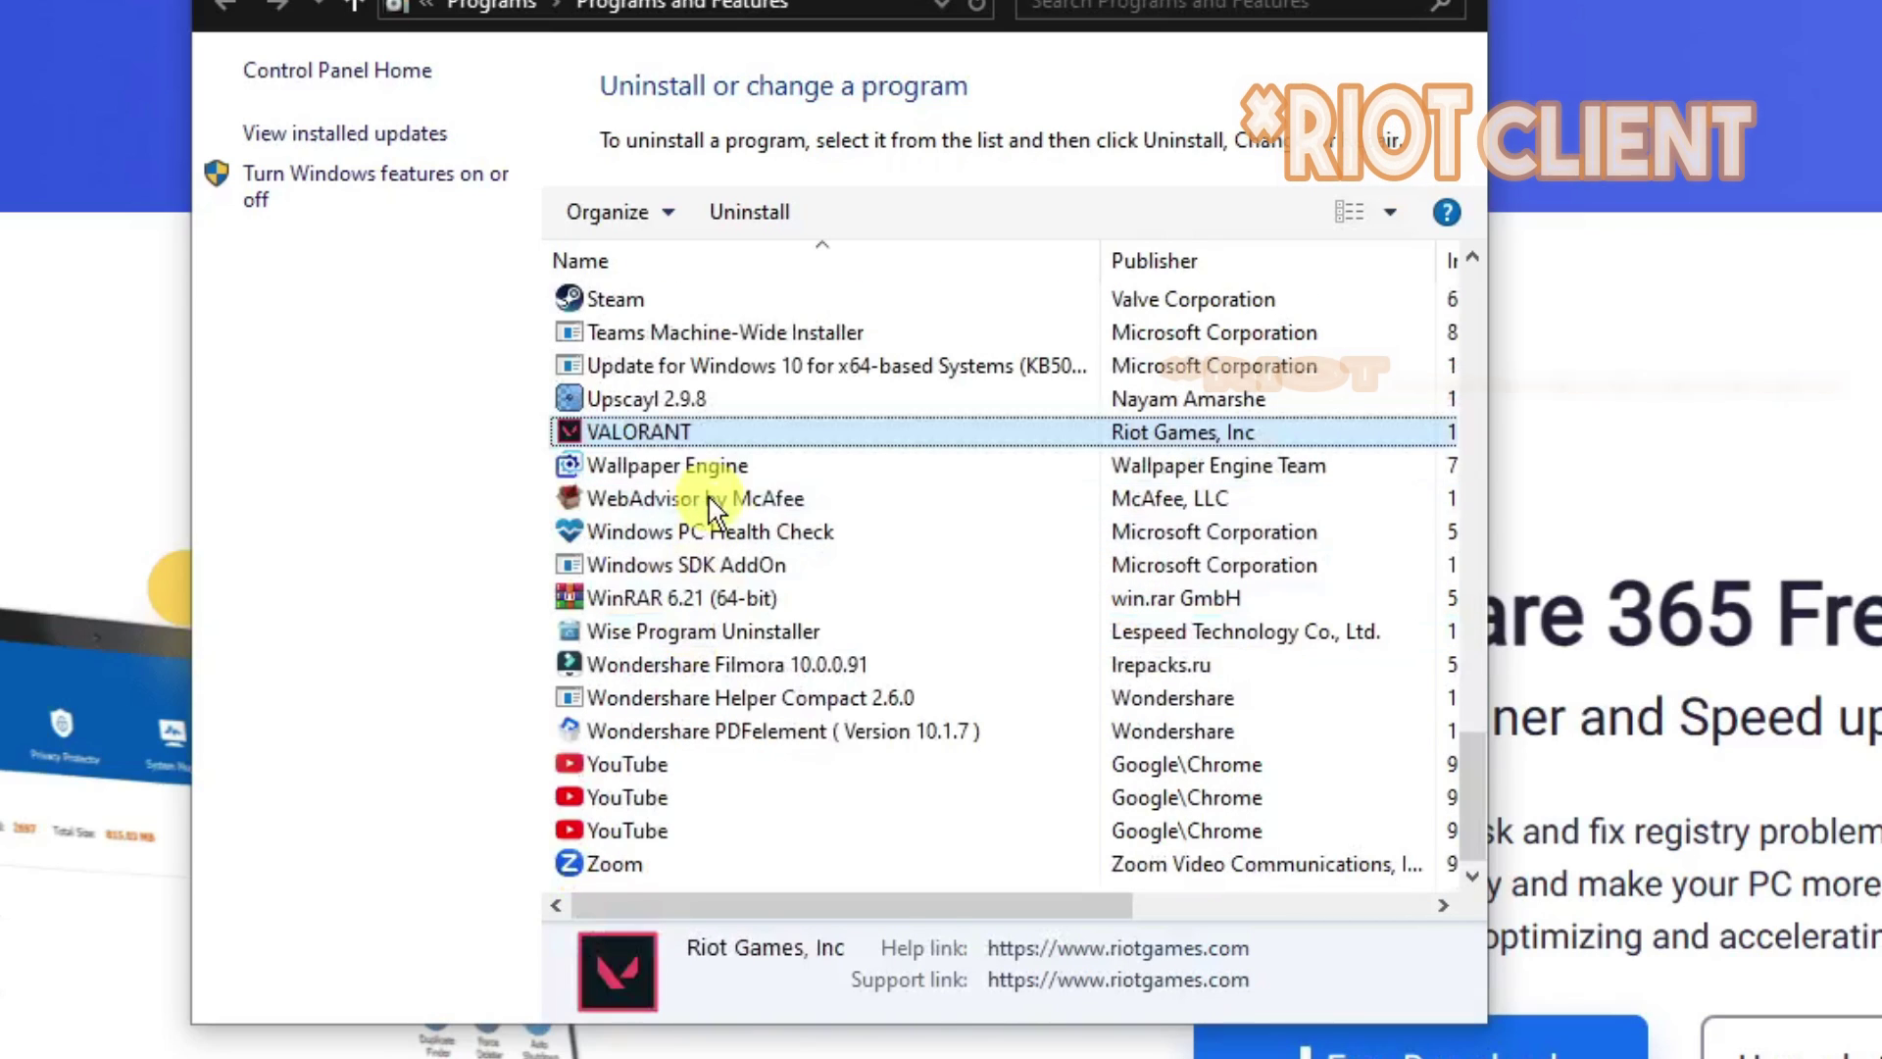
{"action": "right_click", "coordinate": [643, 425]}
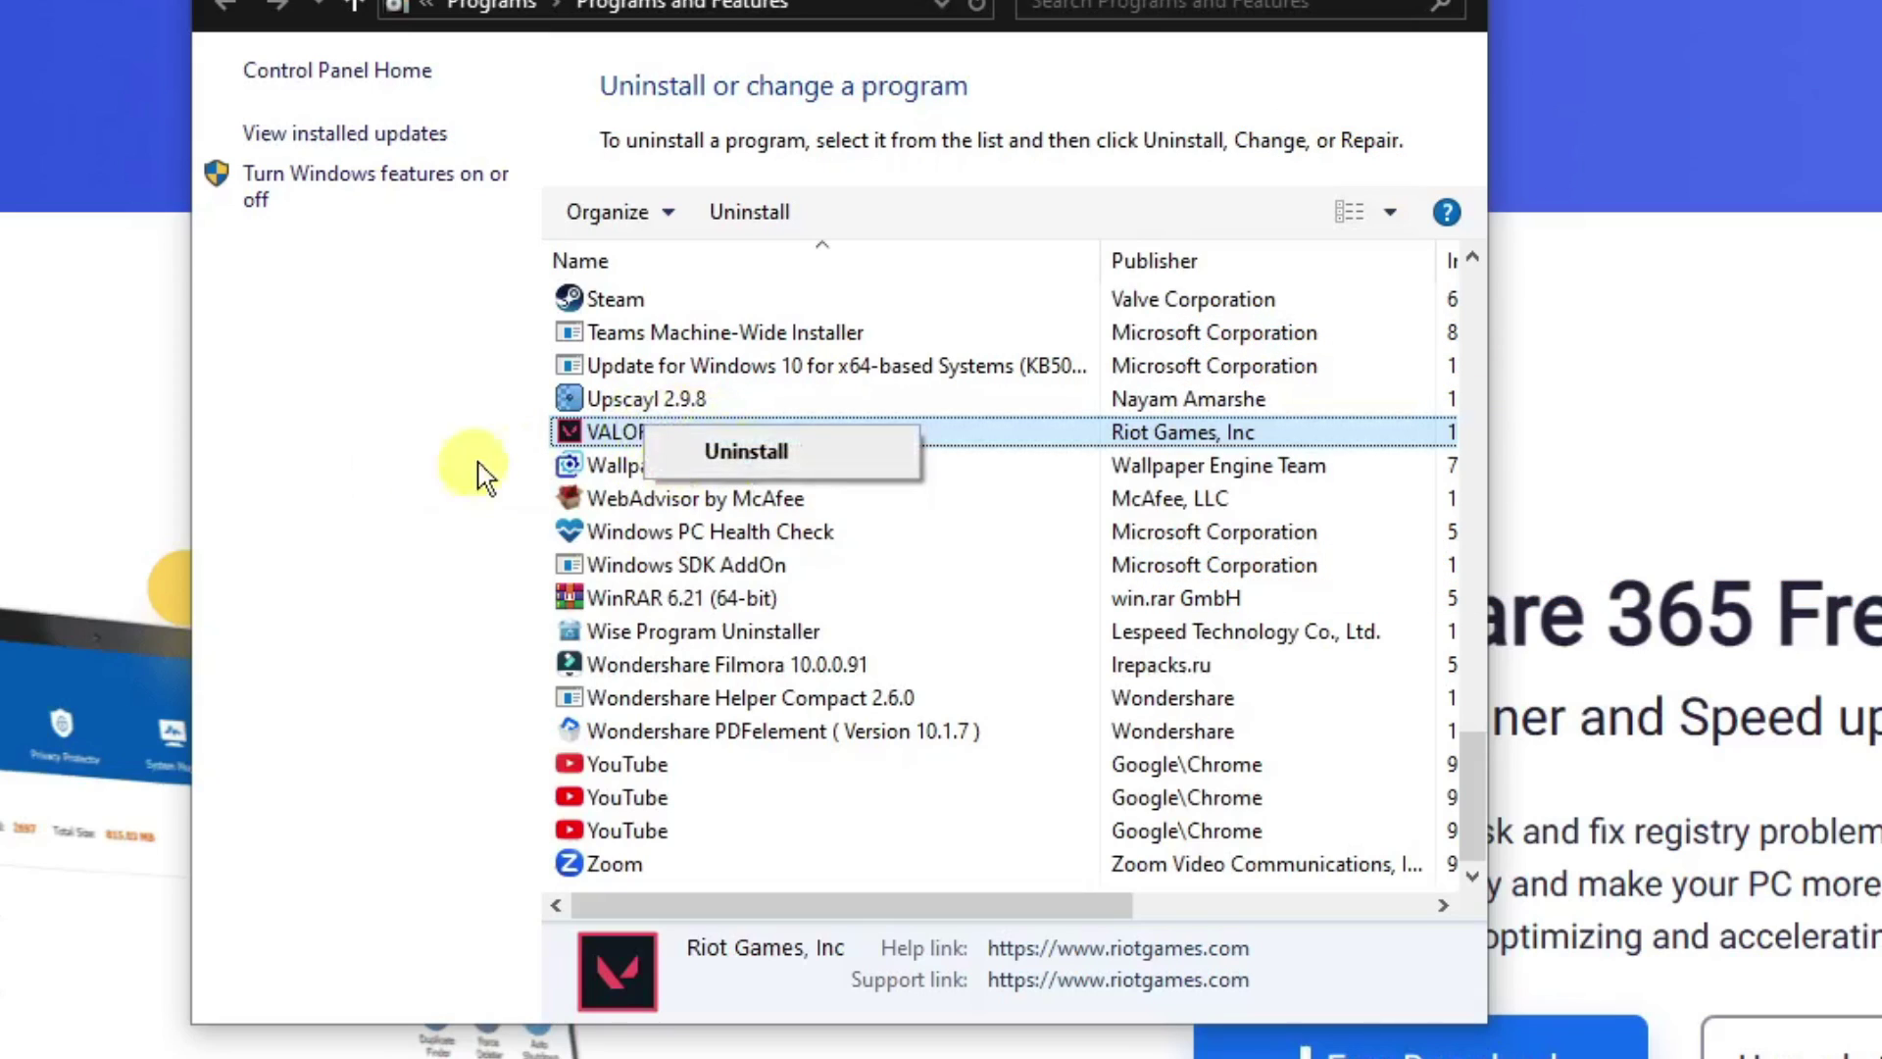
{"action": "left_click", "coordinate": [706, 456]}
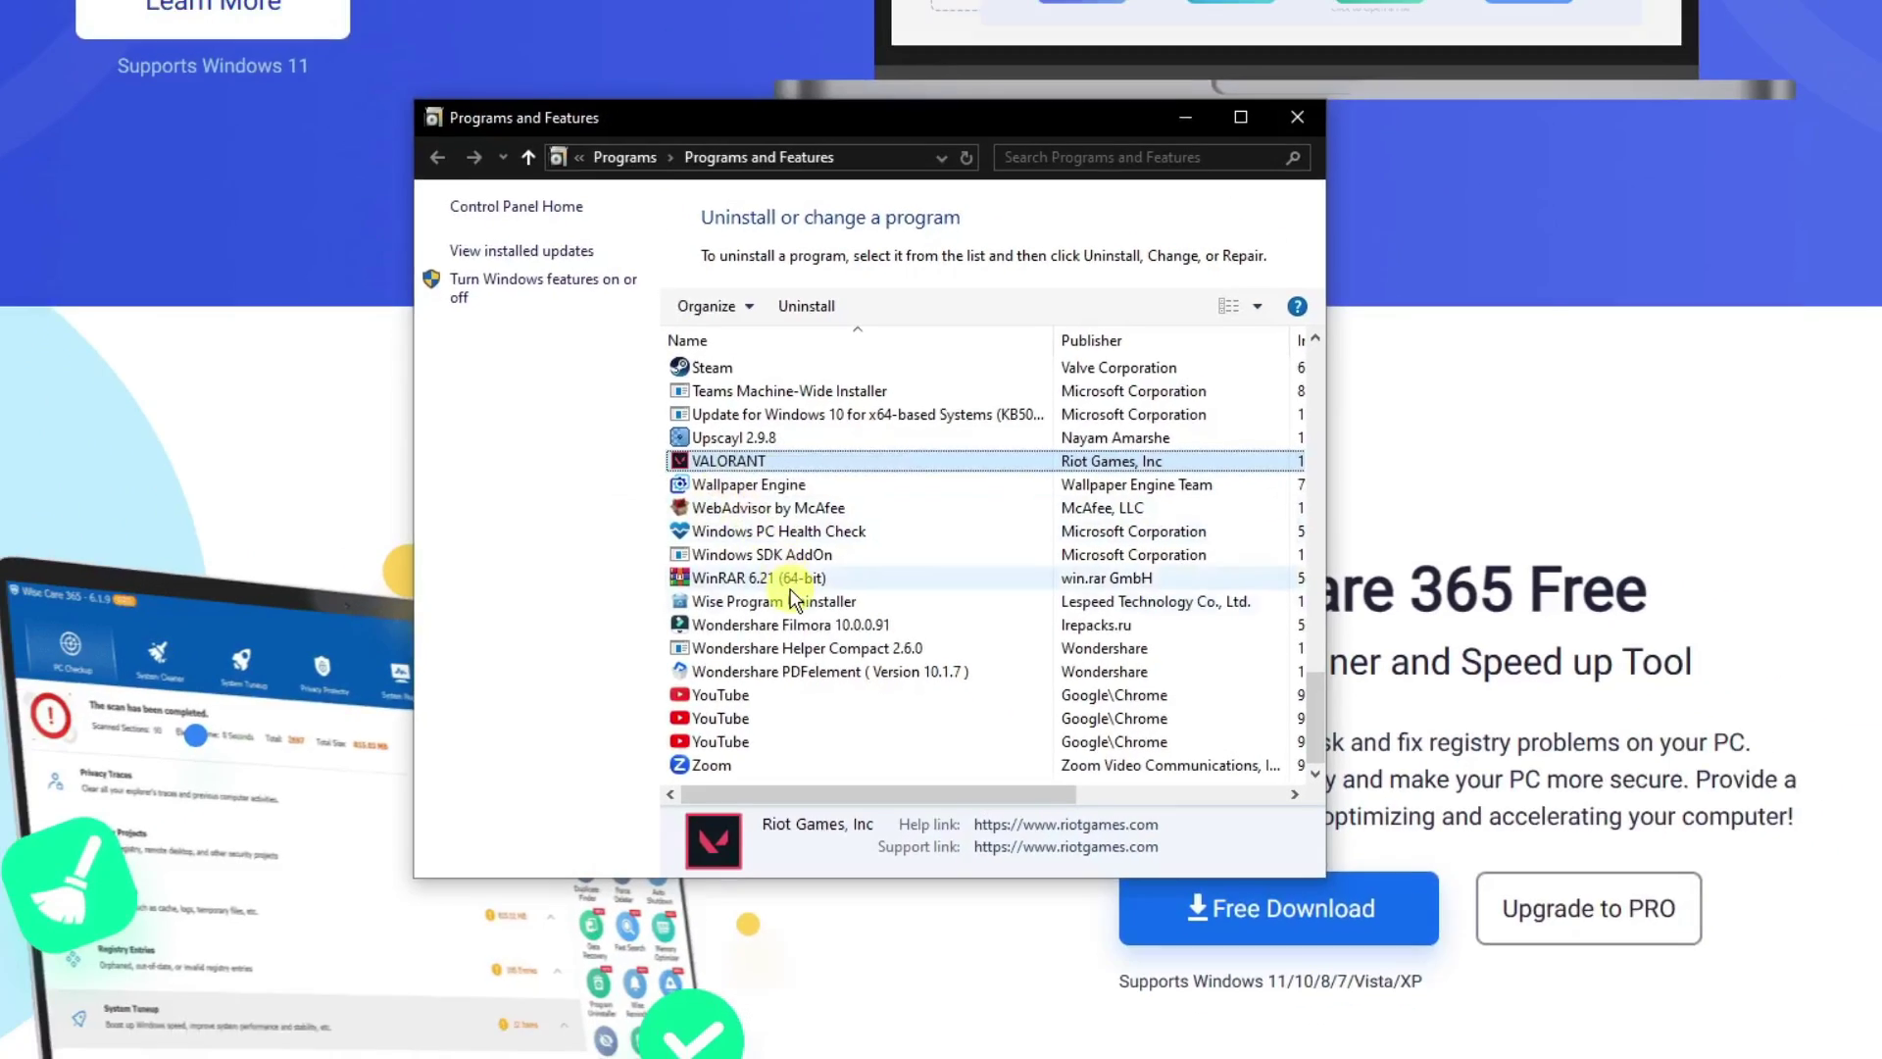
{"action": "scroll", "coordinate": [711, 666], "scroll_direction": "up", "scroll_amount": 2}
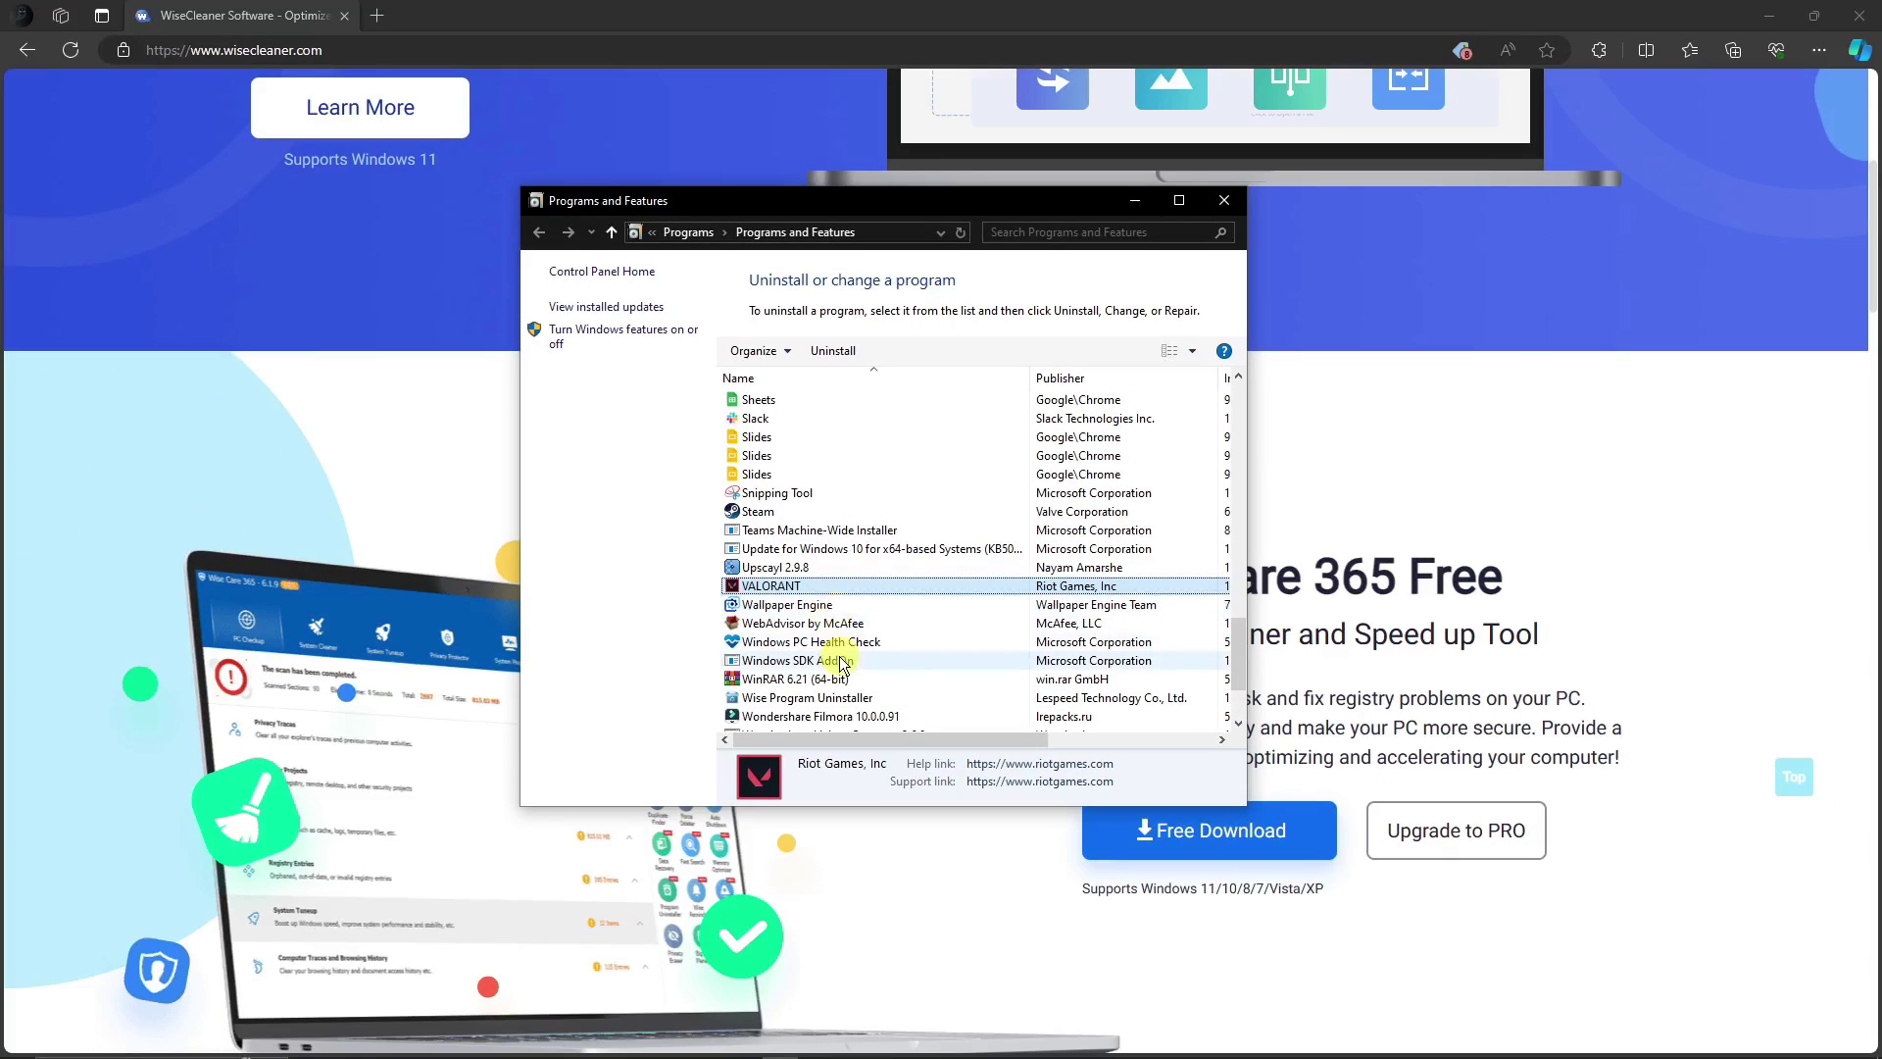
{"action": "scroll", "coordinate": [841, 662], "scroll_direction": "down", "scroll_amount": 1}
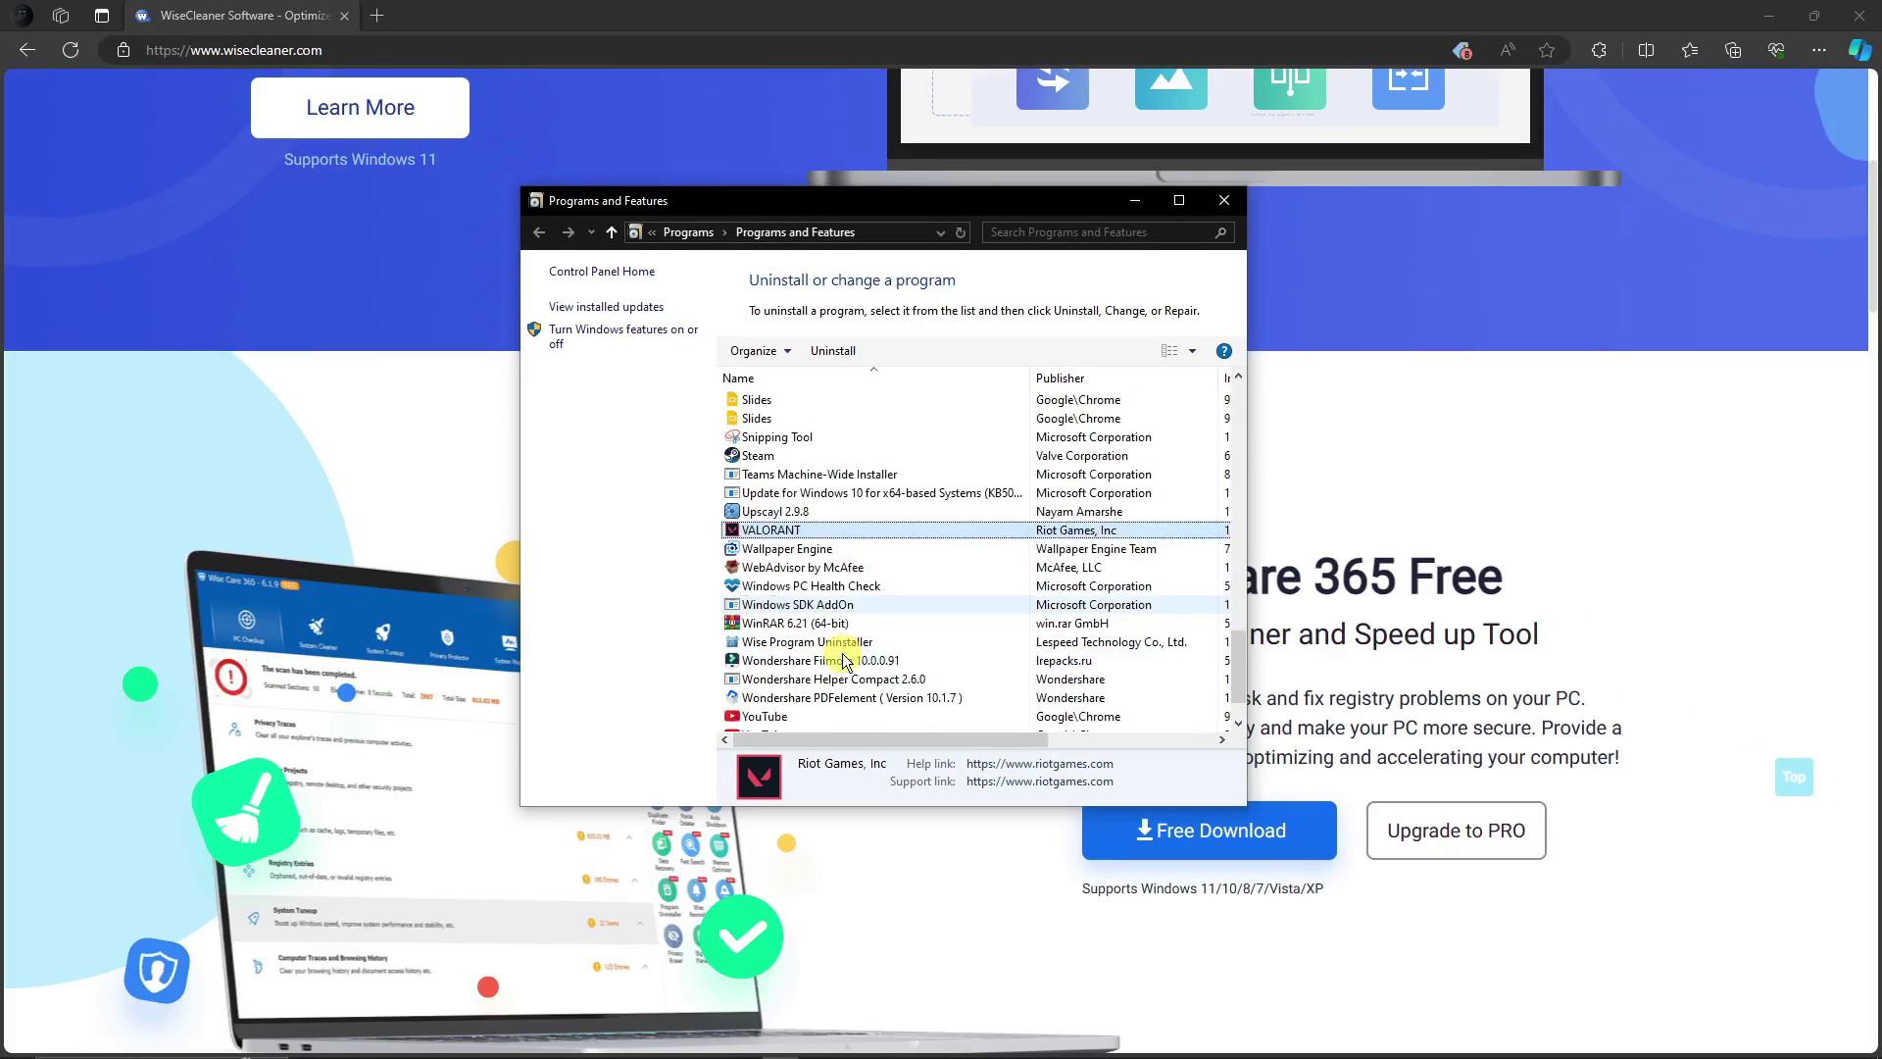
{"action": "key", "text": "alt+Tab"}
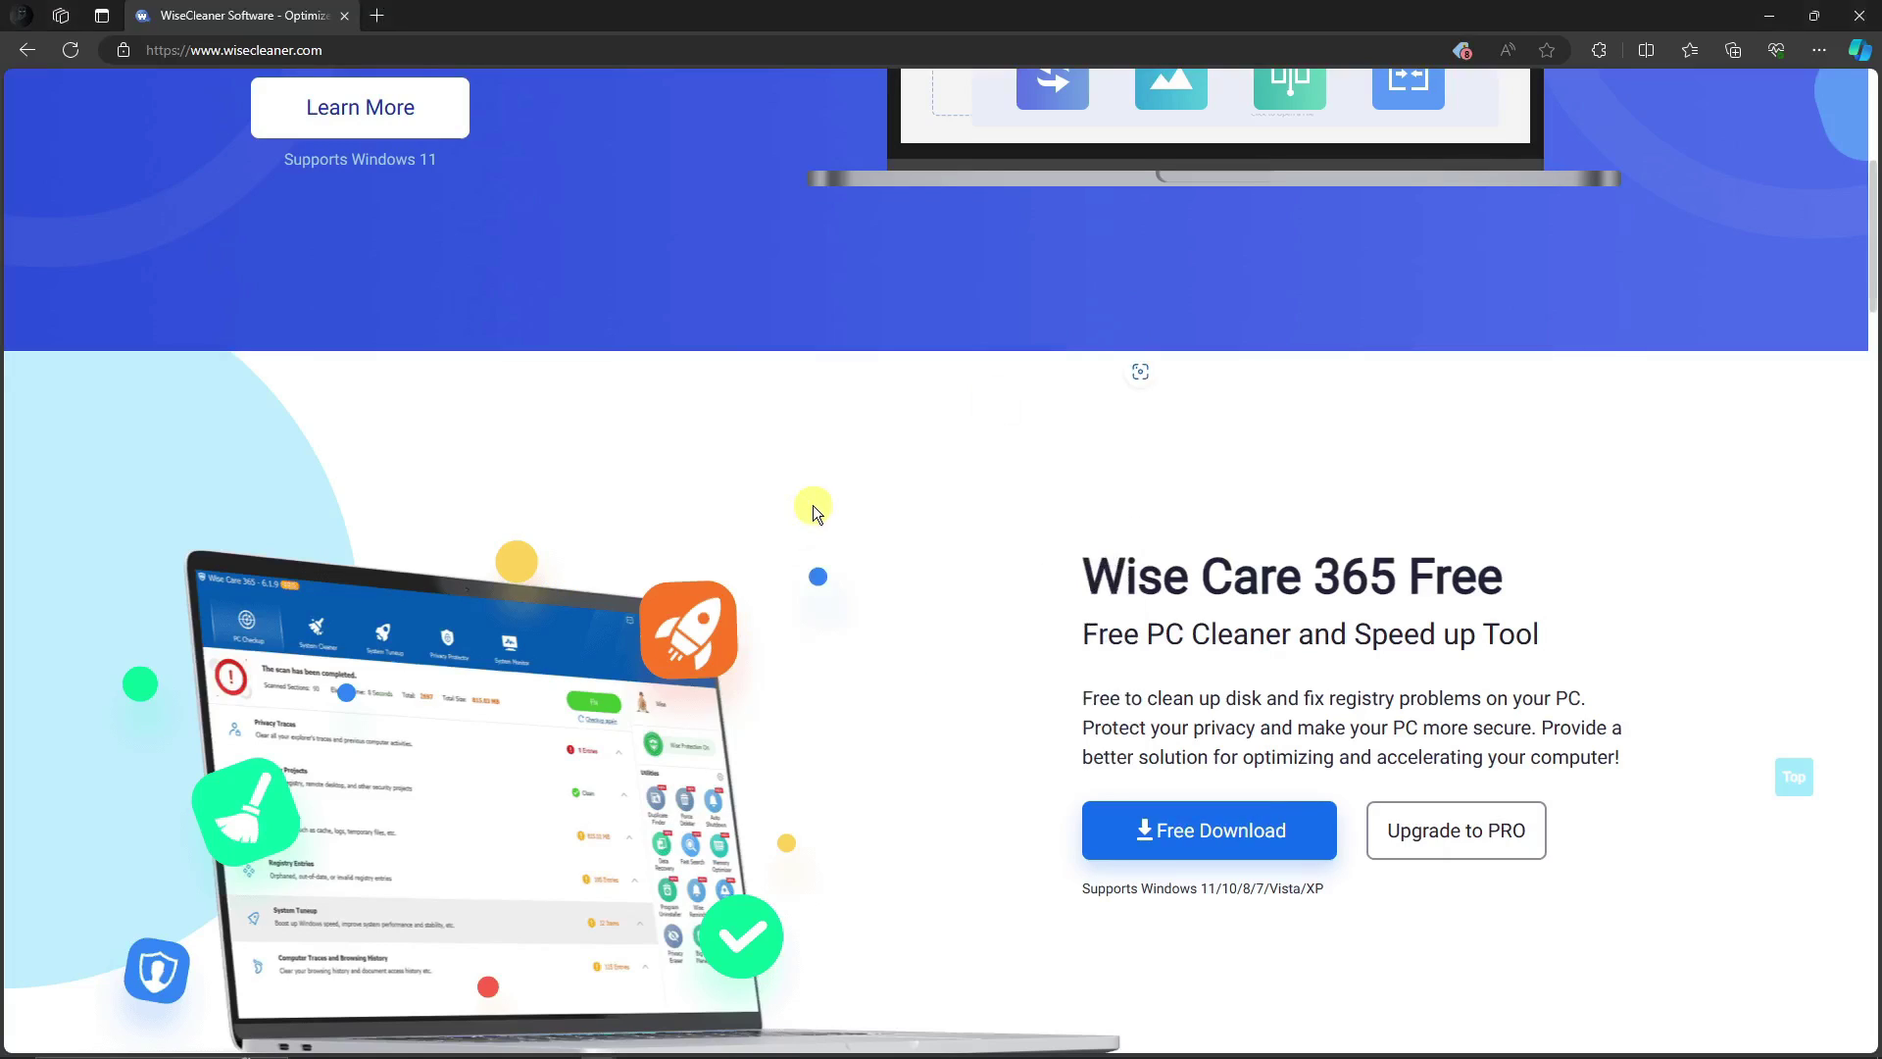
{"action": "scroll", "coordinate": [814, 504], "scroll_direction": "down", "scroll_amount": 1}
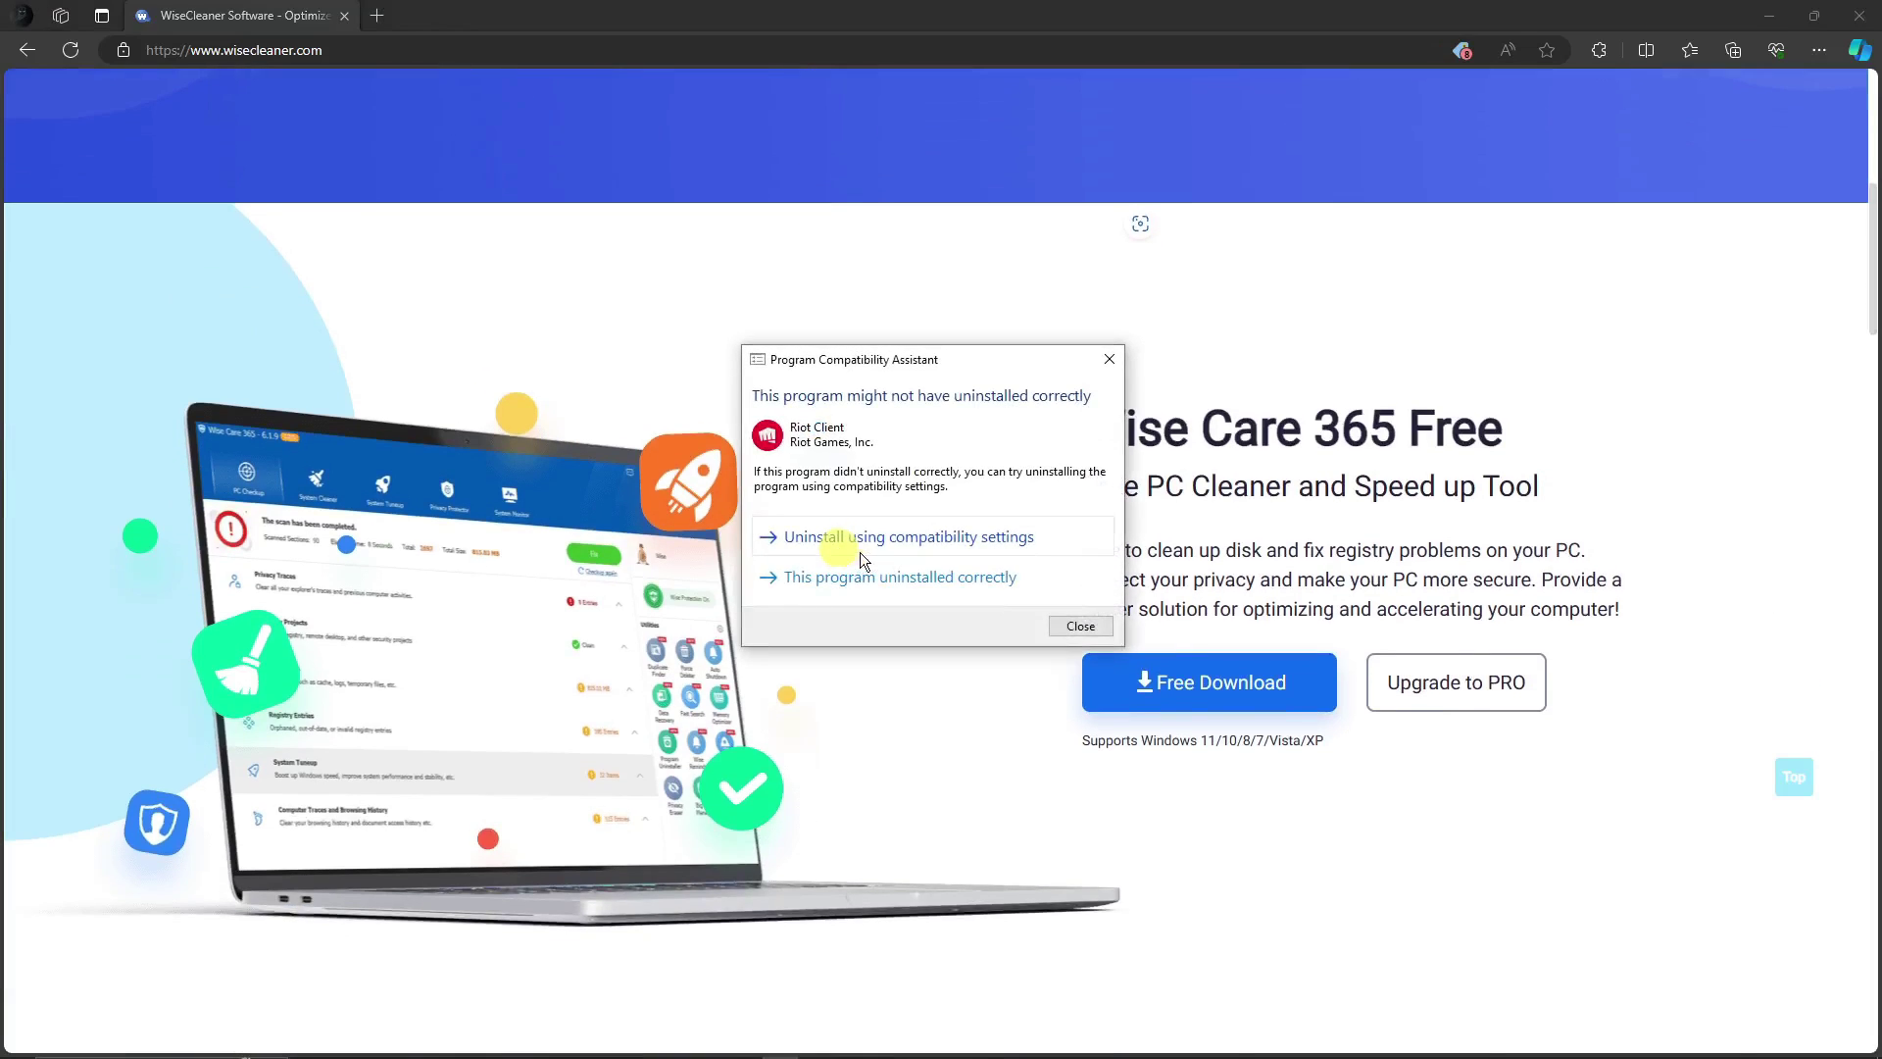
Dismiss the compatibility warning and open C:\Riot Games in File Explorer.
{"action": "left_click", "coordinate": [1108, 361]}
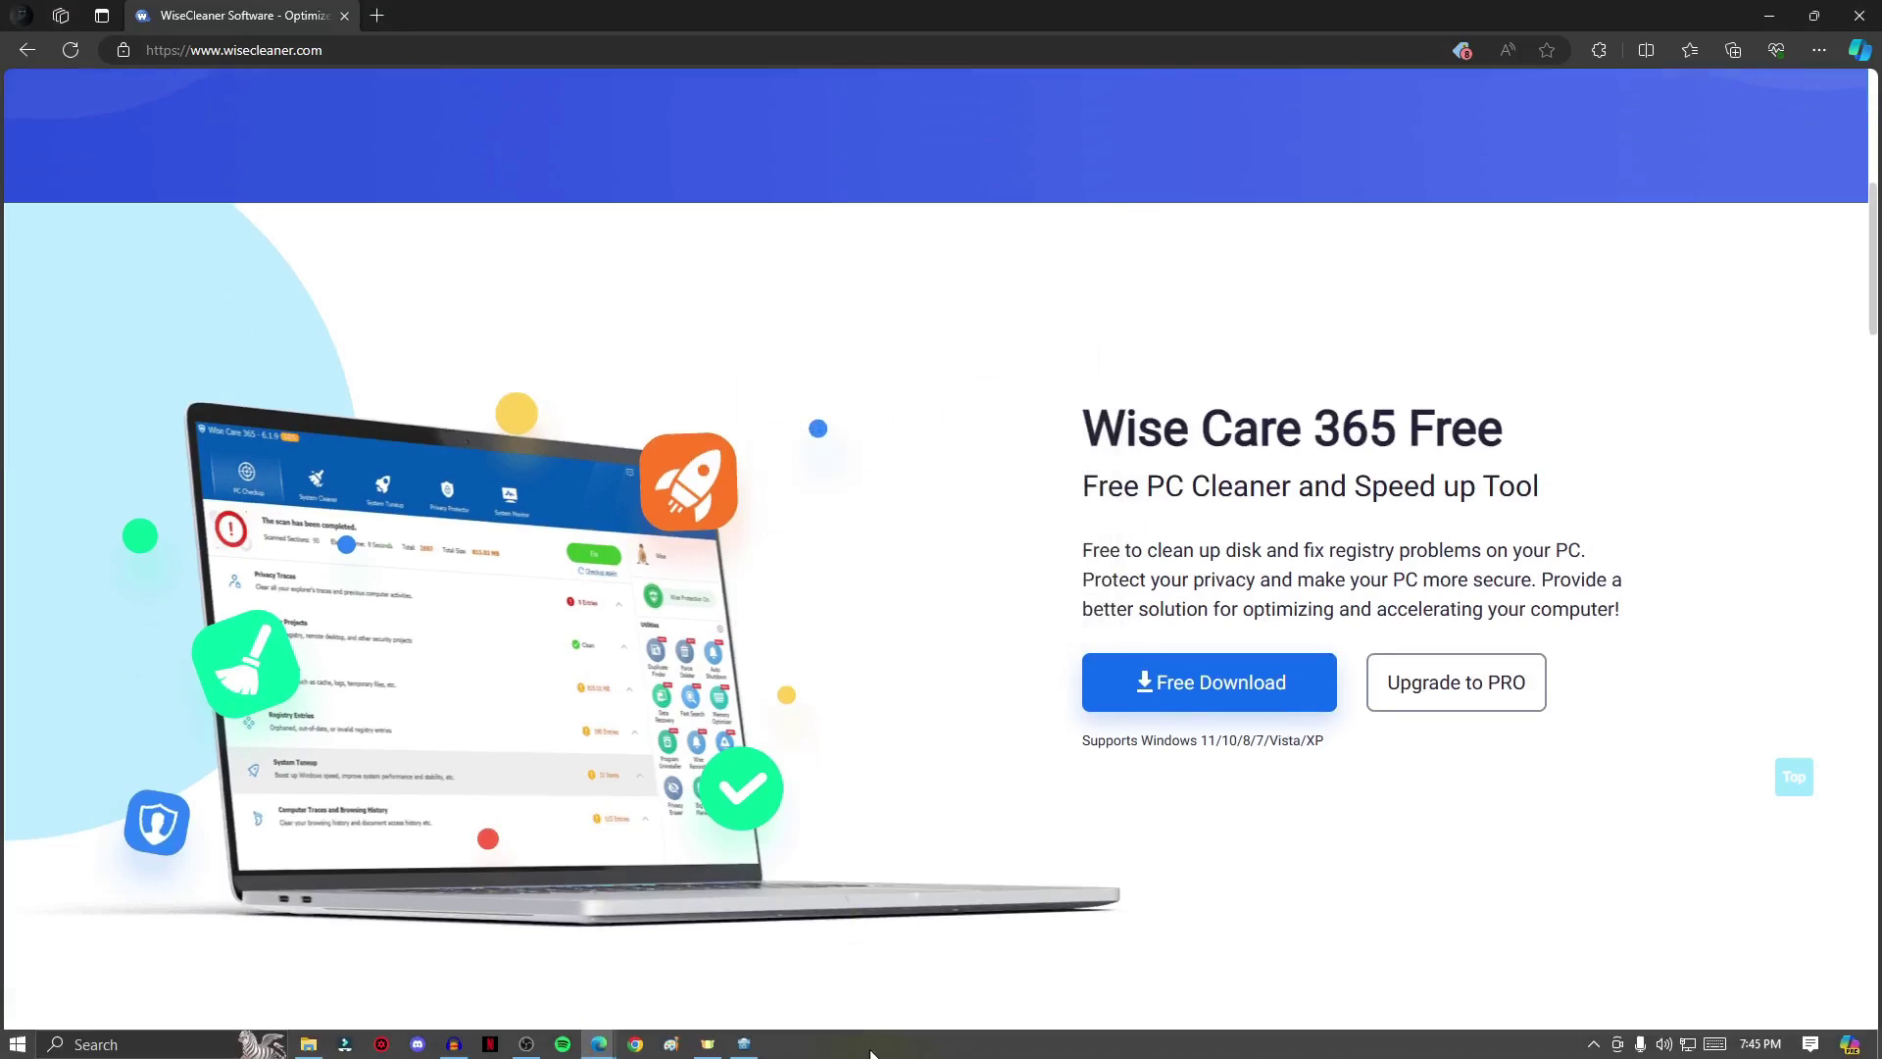
{"action": "left_click", "coordinate": [155, 1047]}
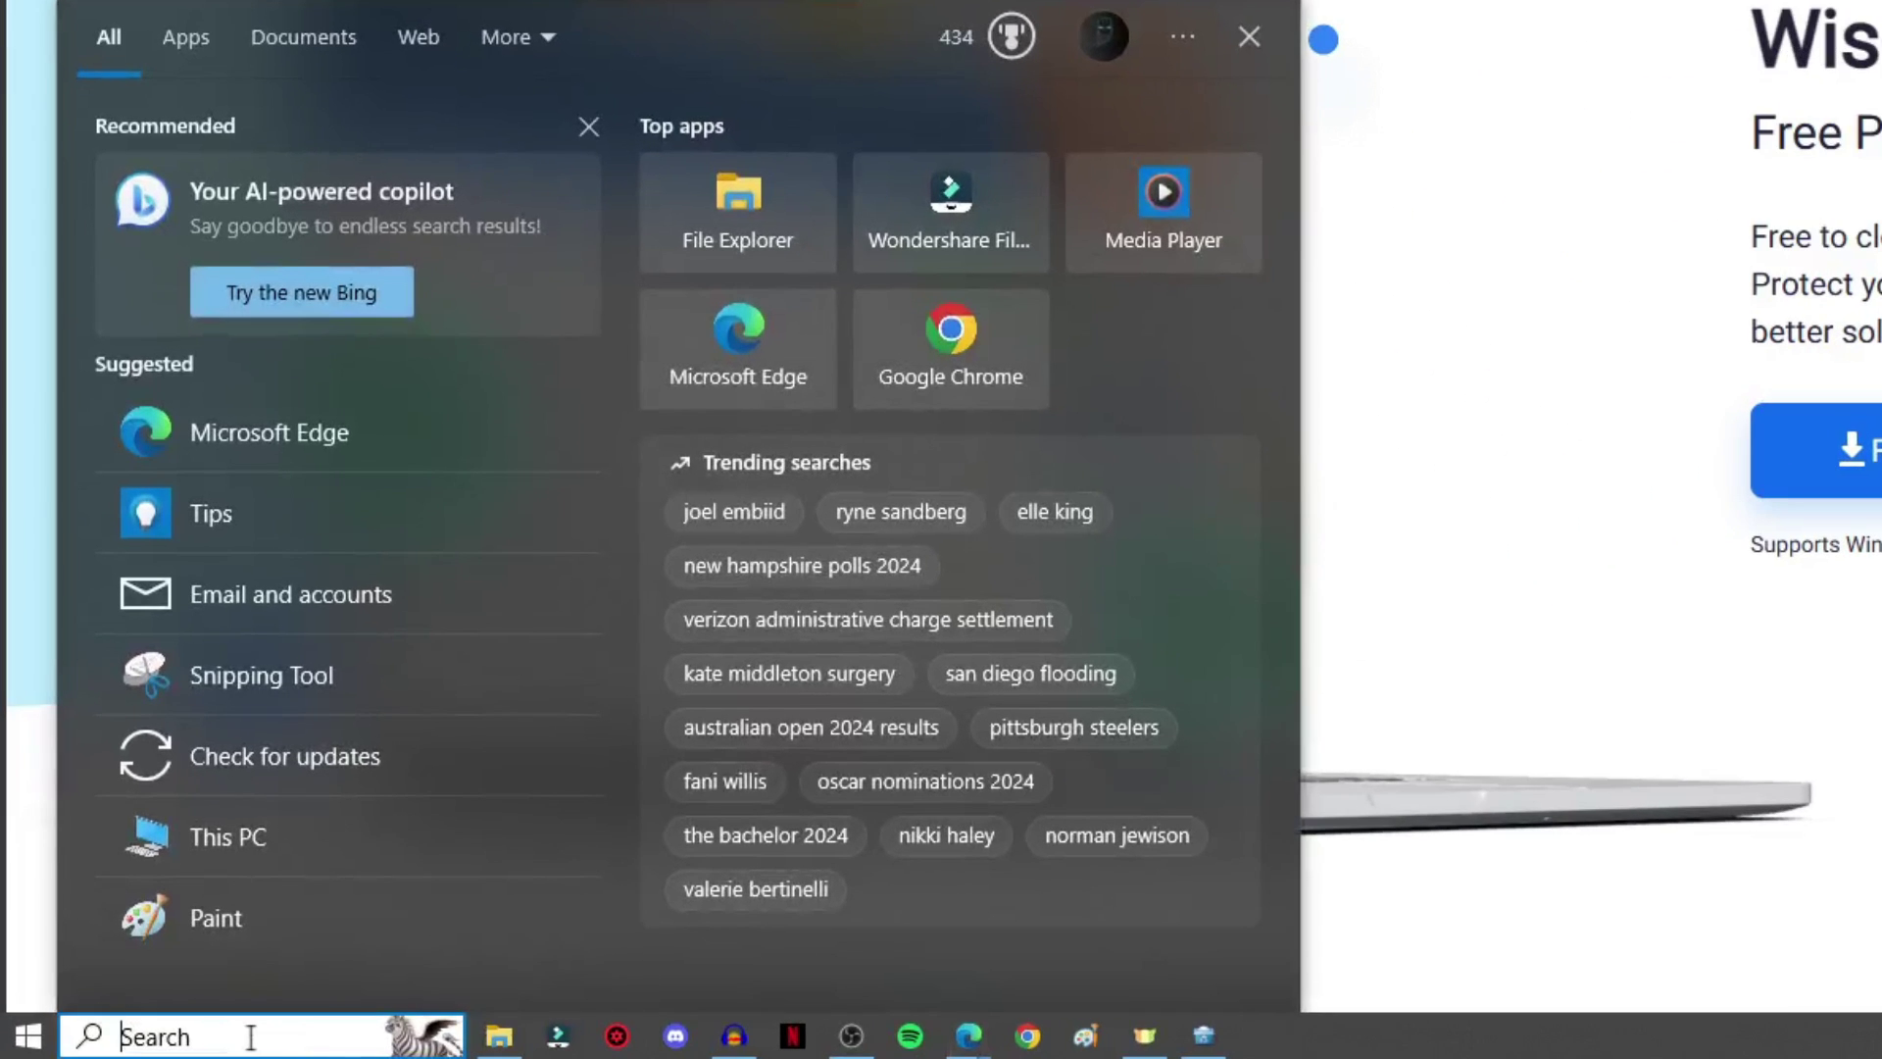
{"action": "left_click", "coordinate": [499, 1042]}
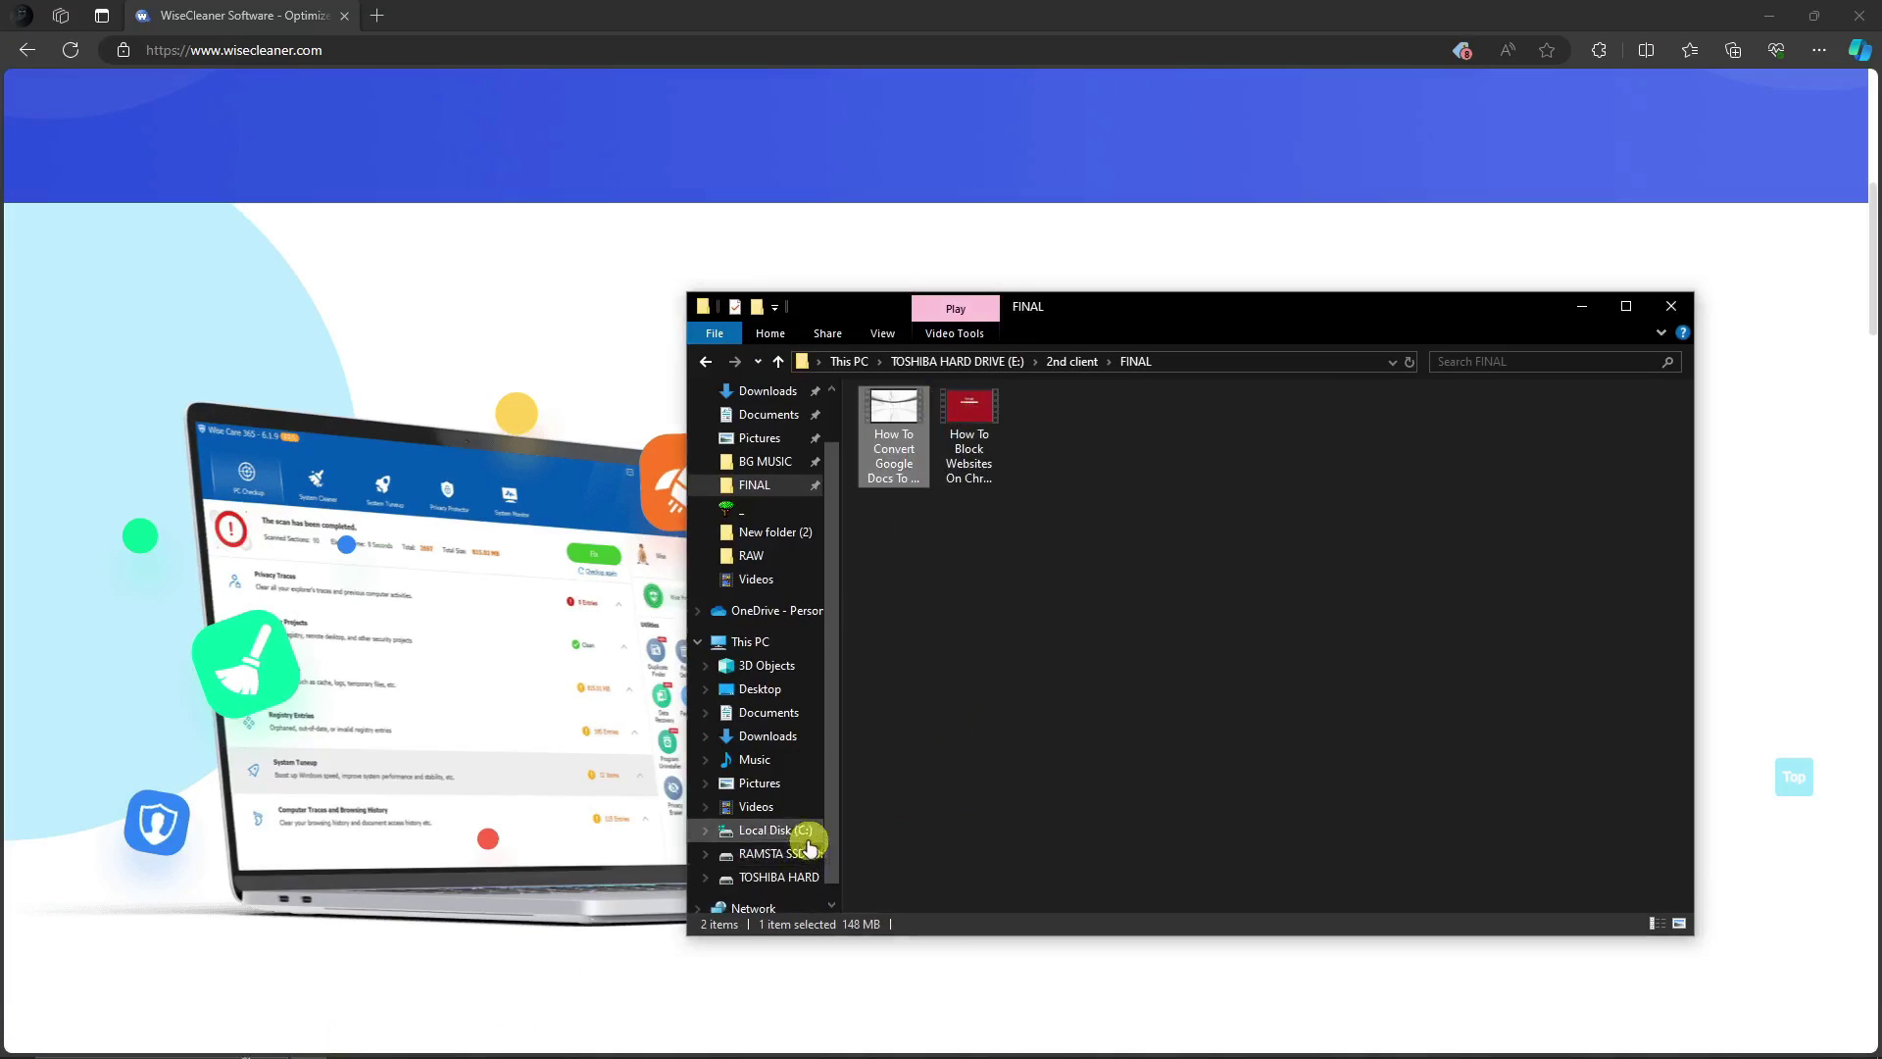
{"action": "left_click_drag", "start_coordinate": [1160, 303], "coordinate": [962, 252]}
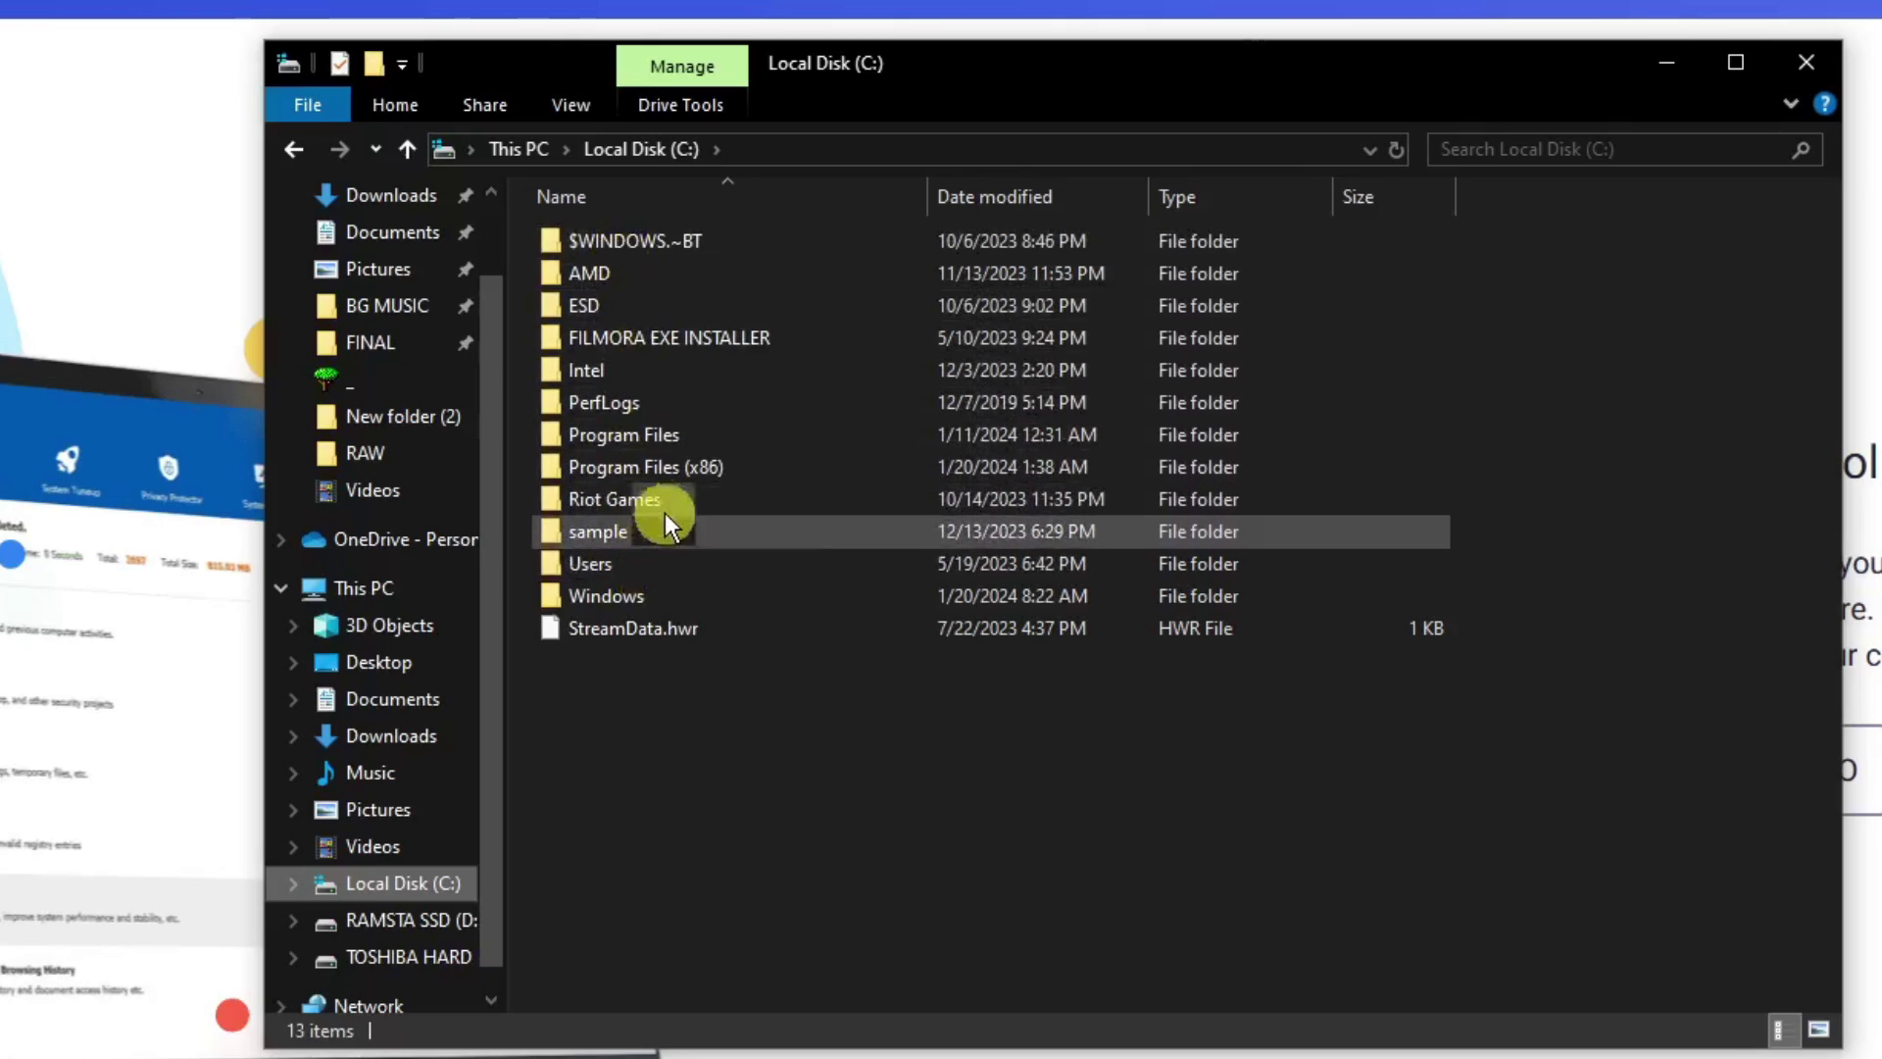
{"action": "double_click", "coordinate": [641, 497]}
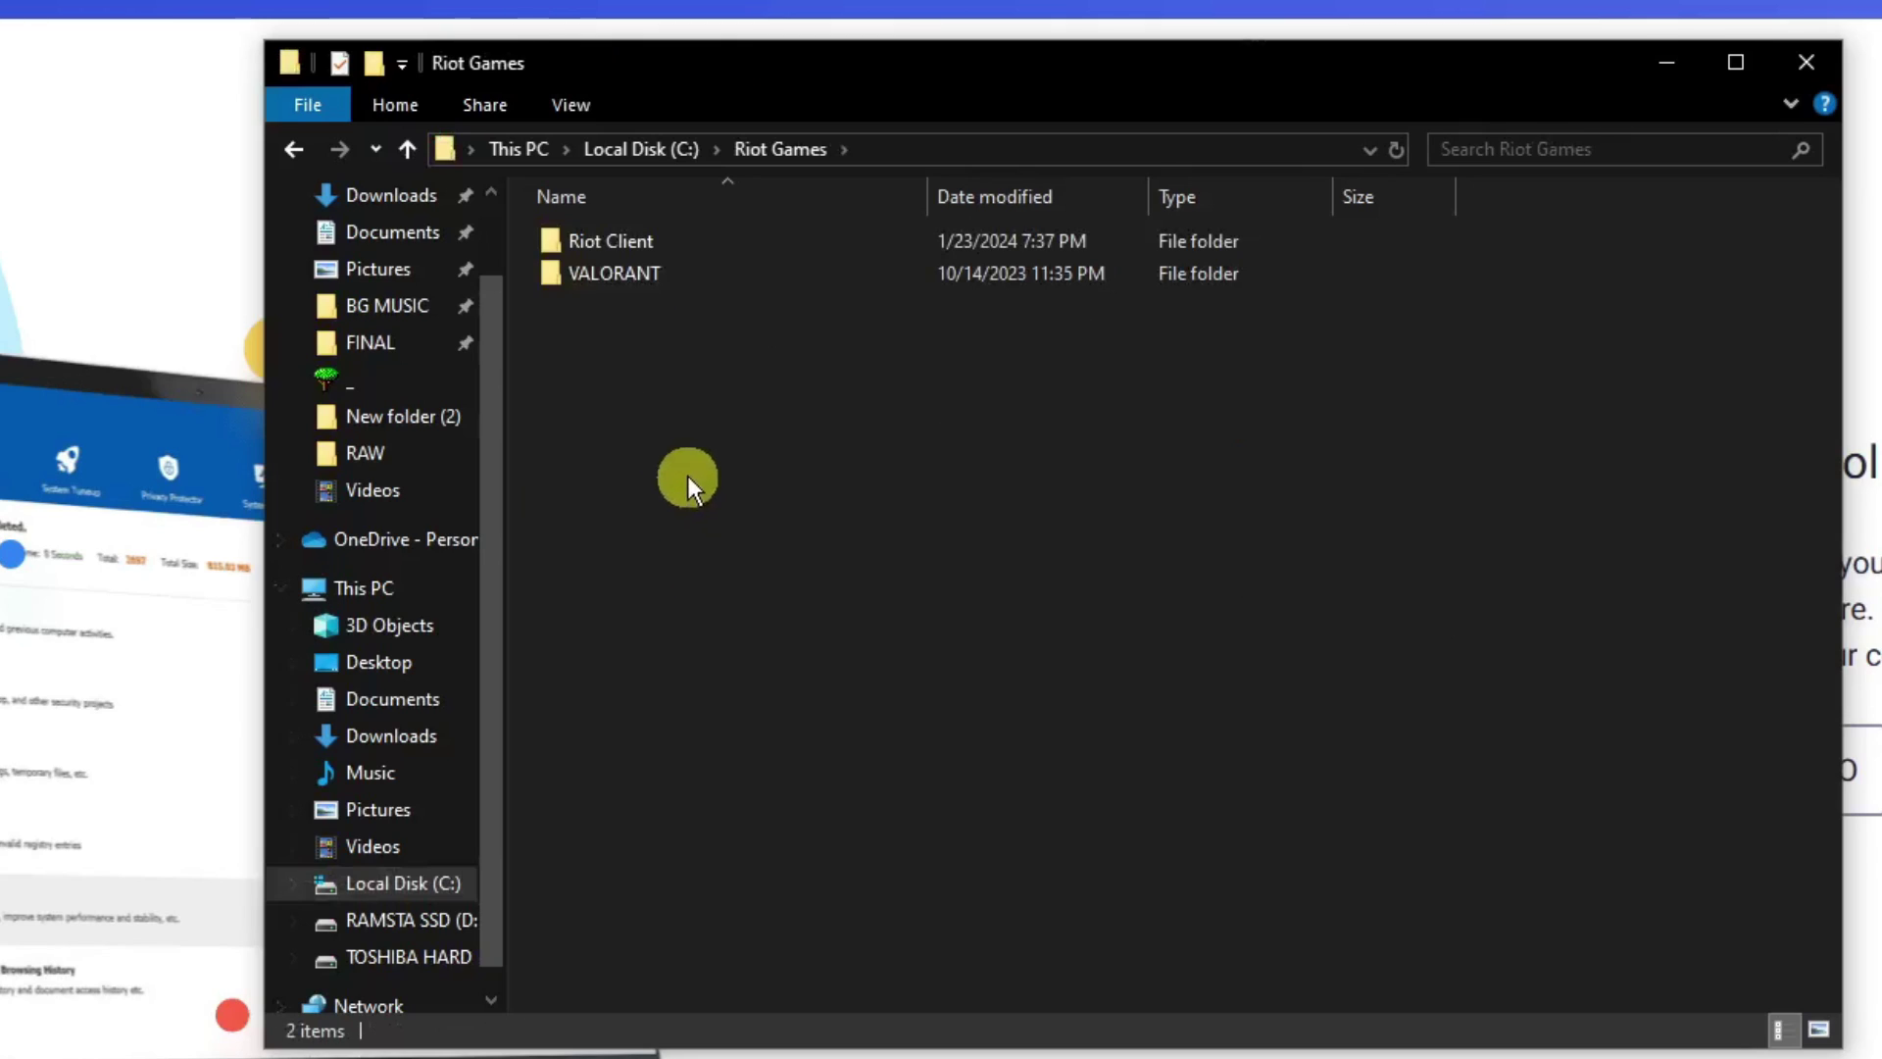
Select the Riot Client and VALORANT folders and bring up their actions menu.
{"action": "left_click_drag", "start_coordinate": [749, 308], "coordinate": [676, 230]}
{"action": "right_click", "coordinate": [718, 274]}
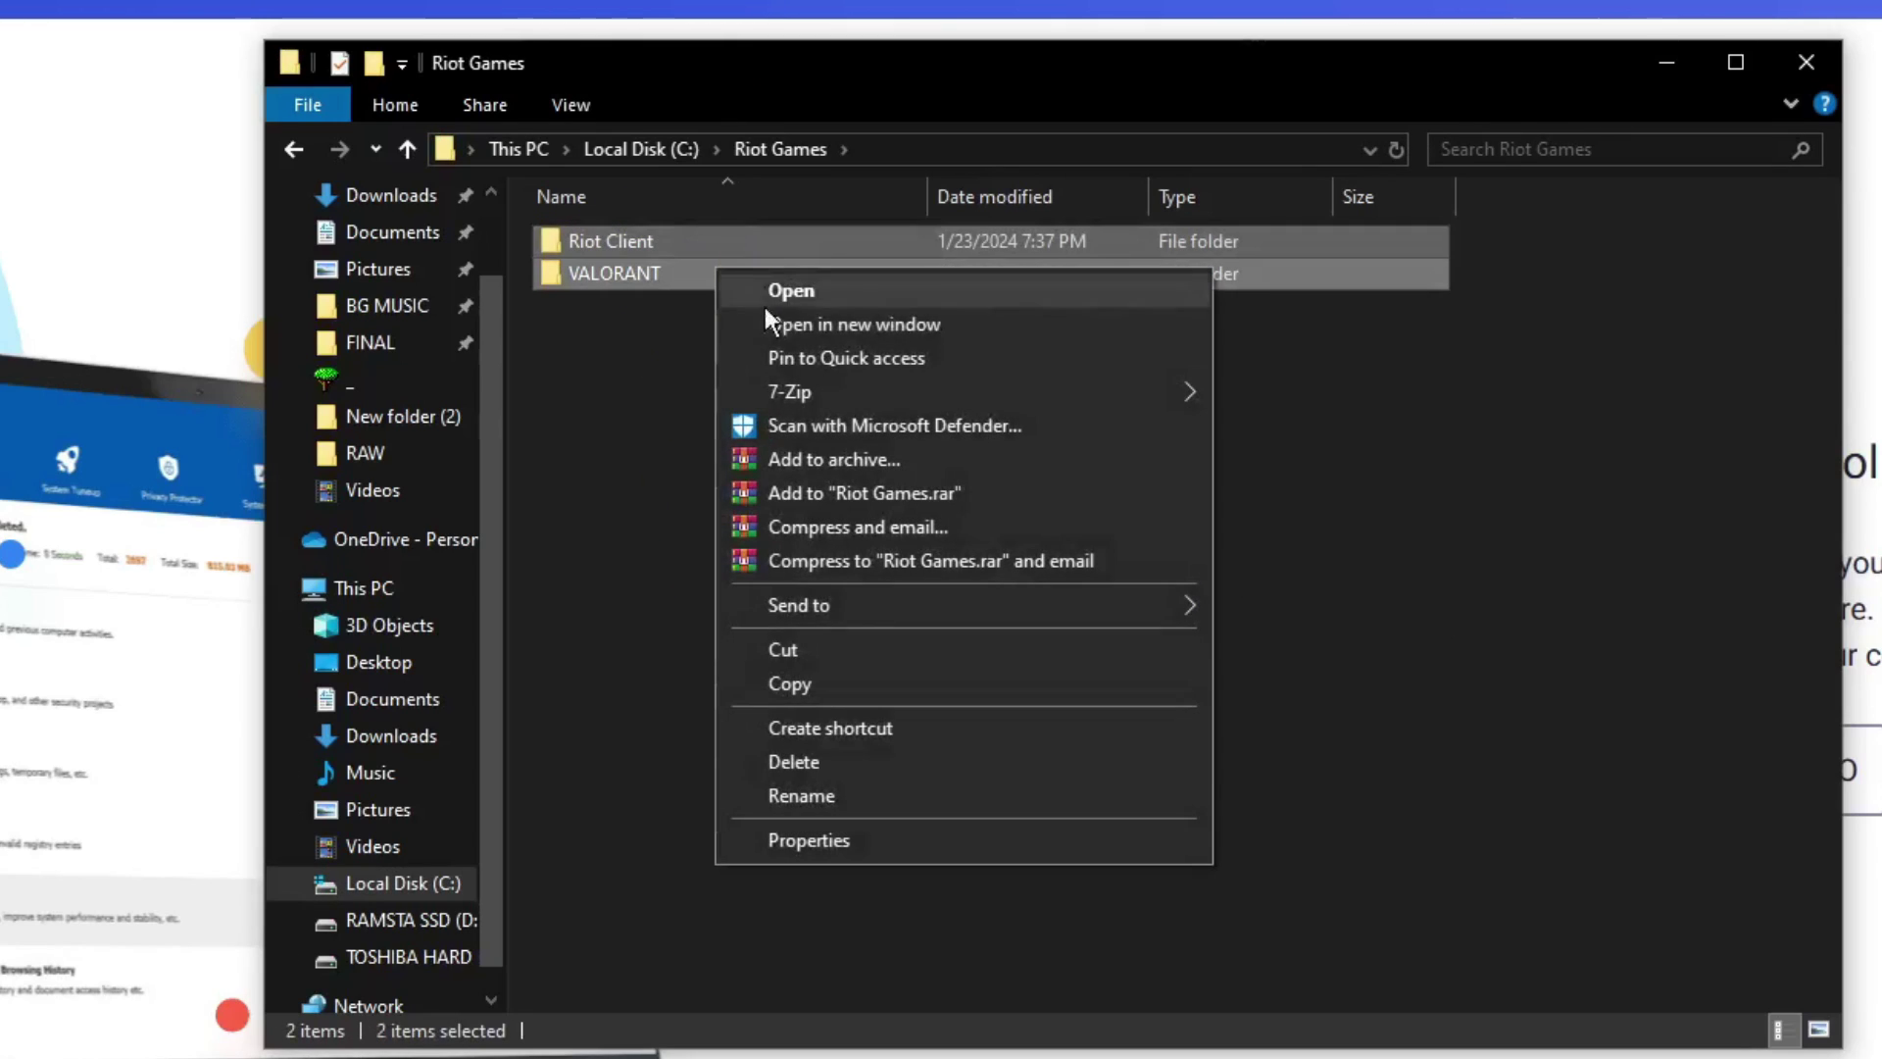
{"action": "left_click", "coordinate": [1506, 616]}
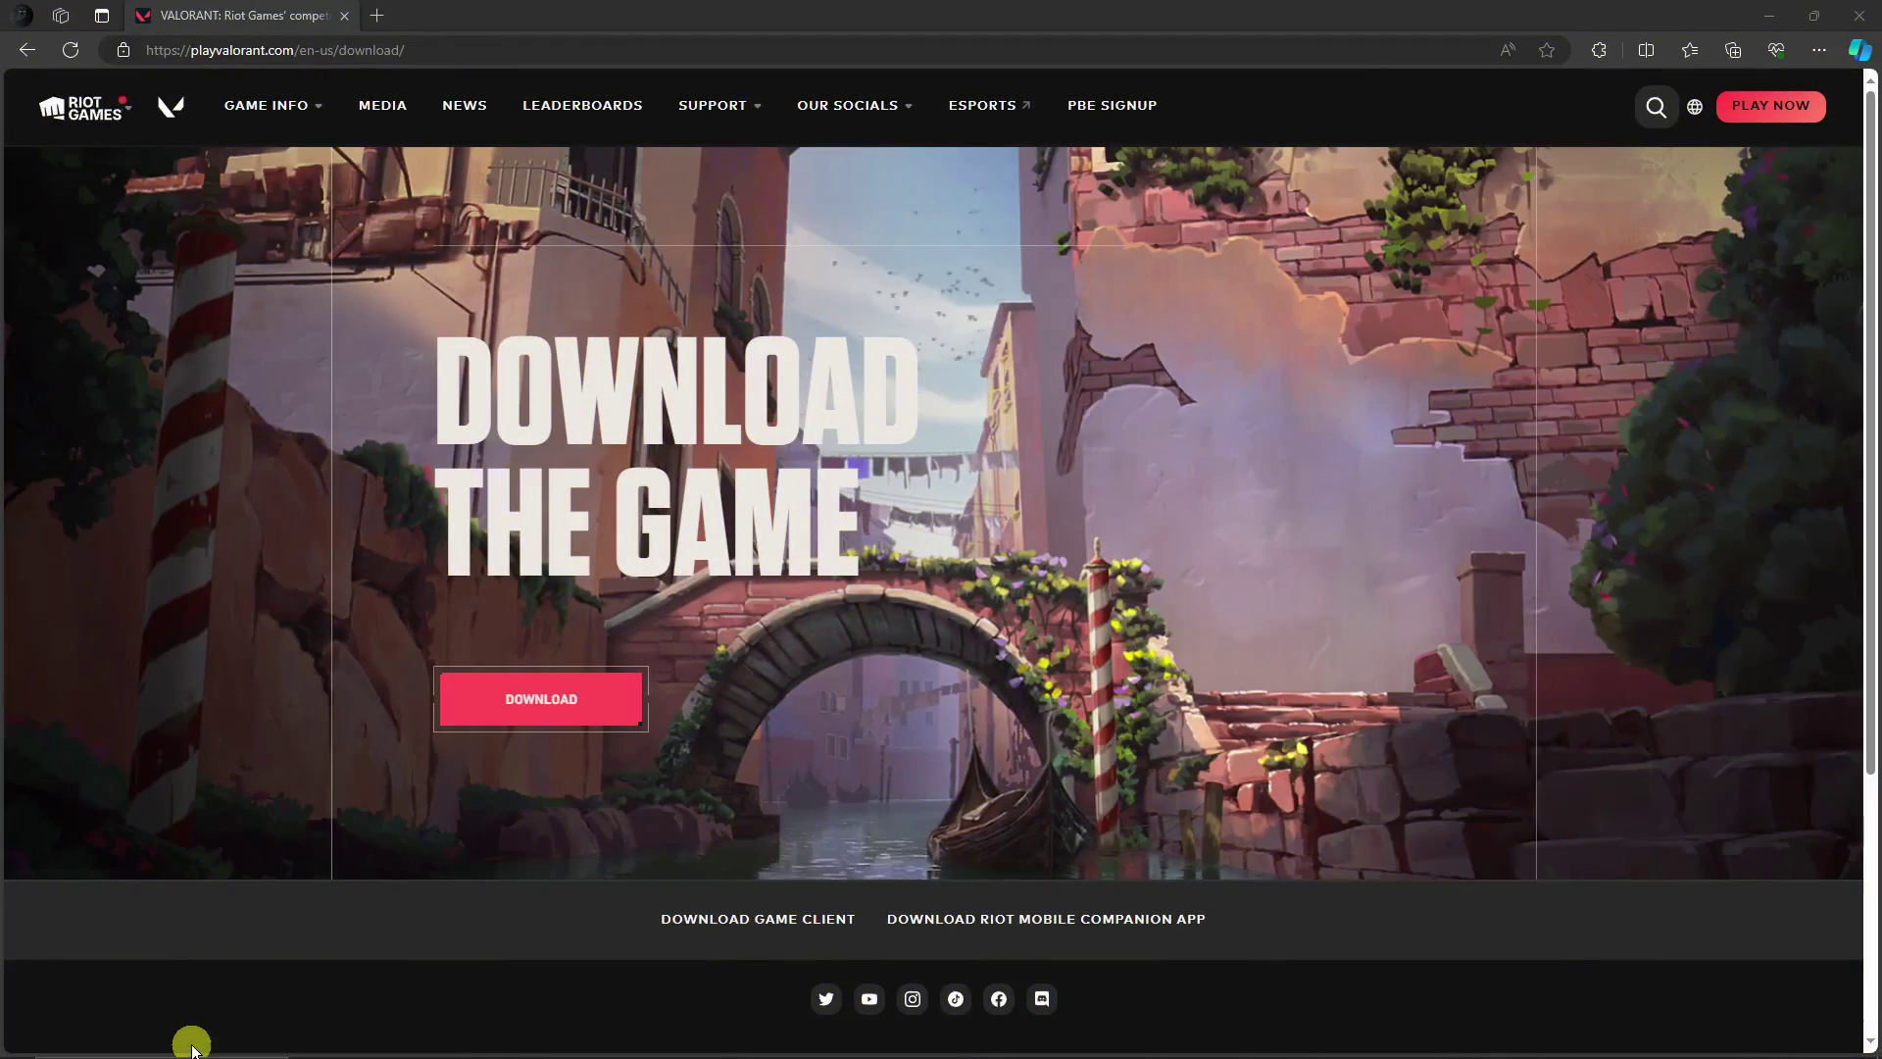
Launch Run from search with %localappdata% in its Open box.
{"action": "left_click", "coordinate": [170, 1034]}
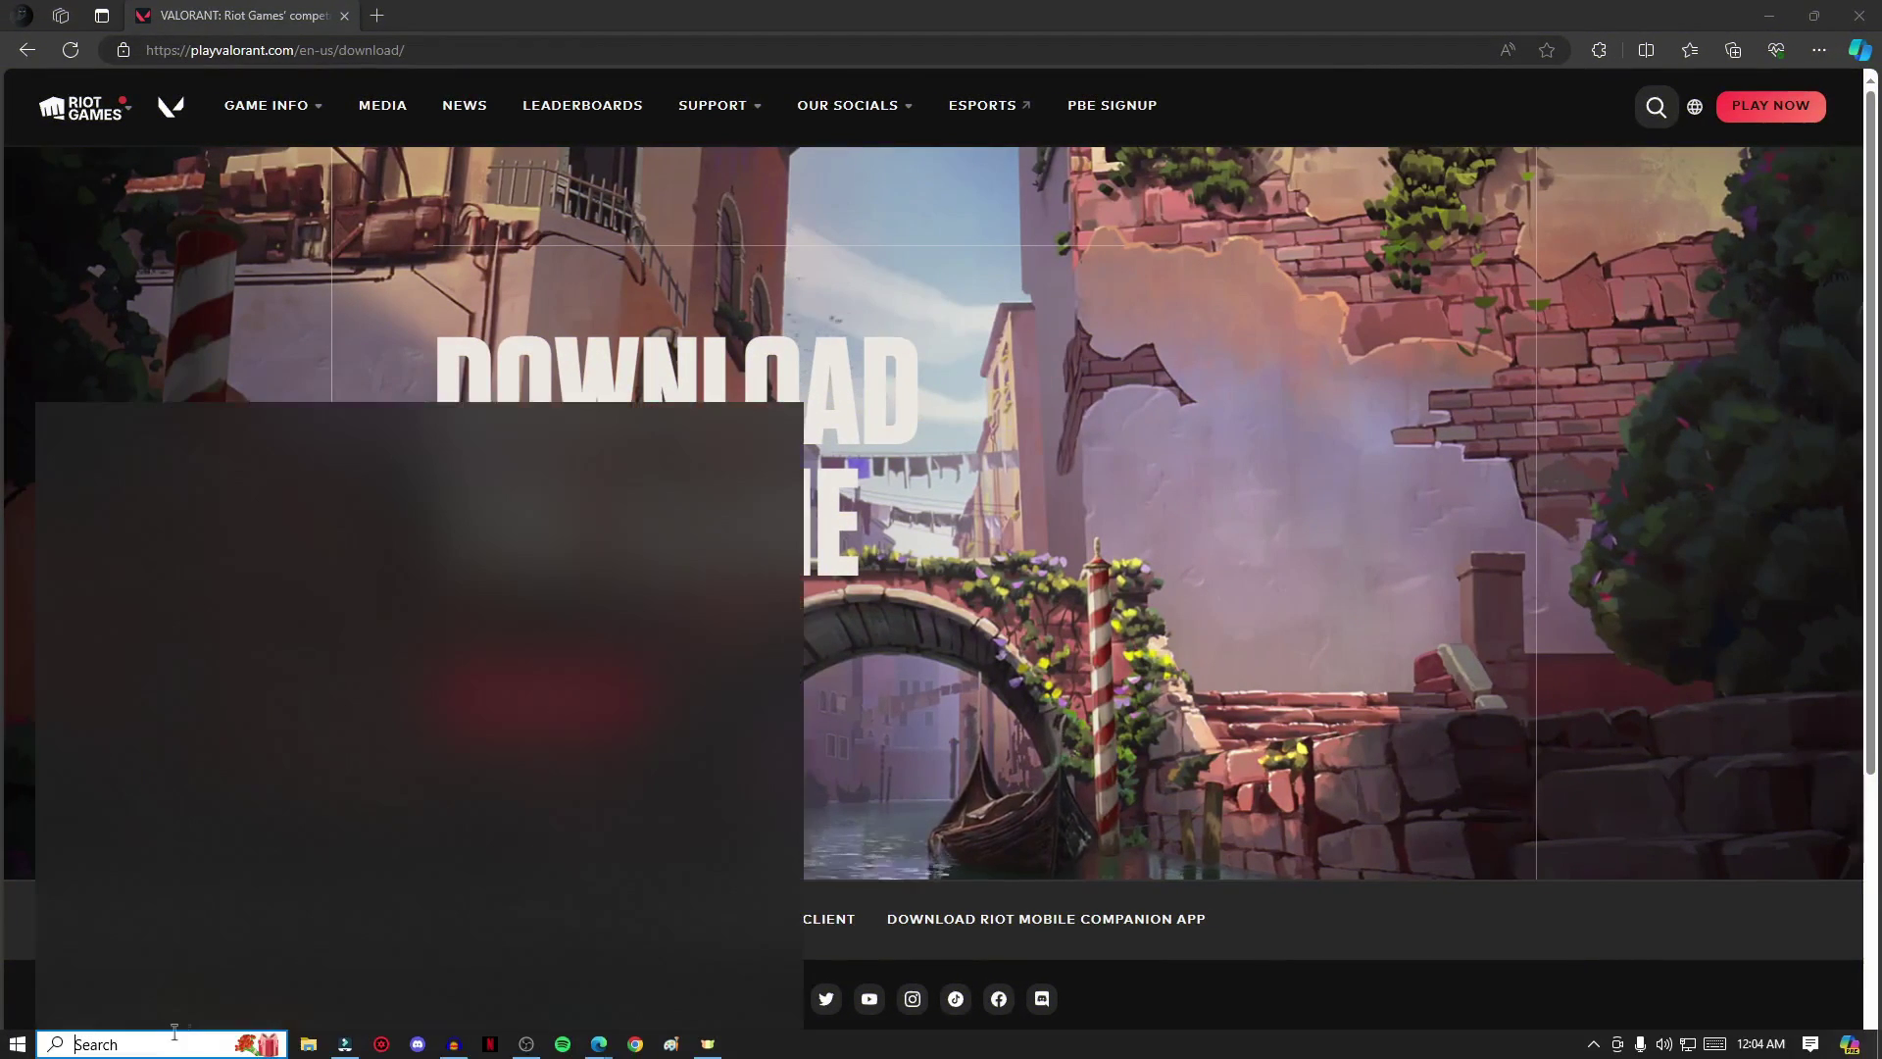
{"action": "type", "text": "run"}
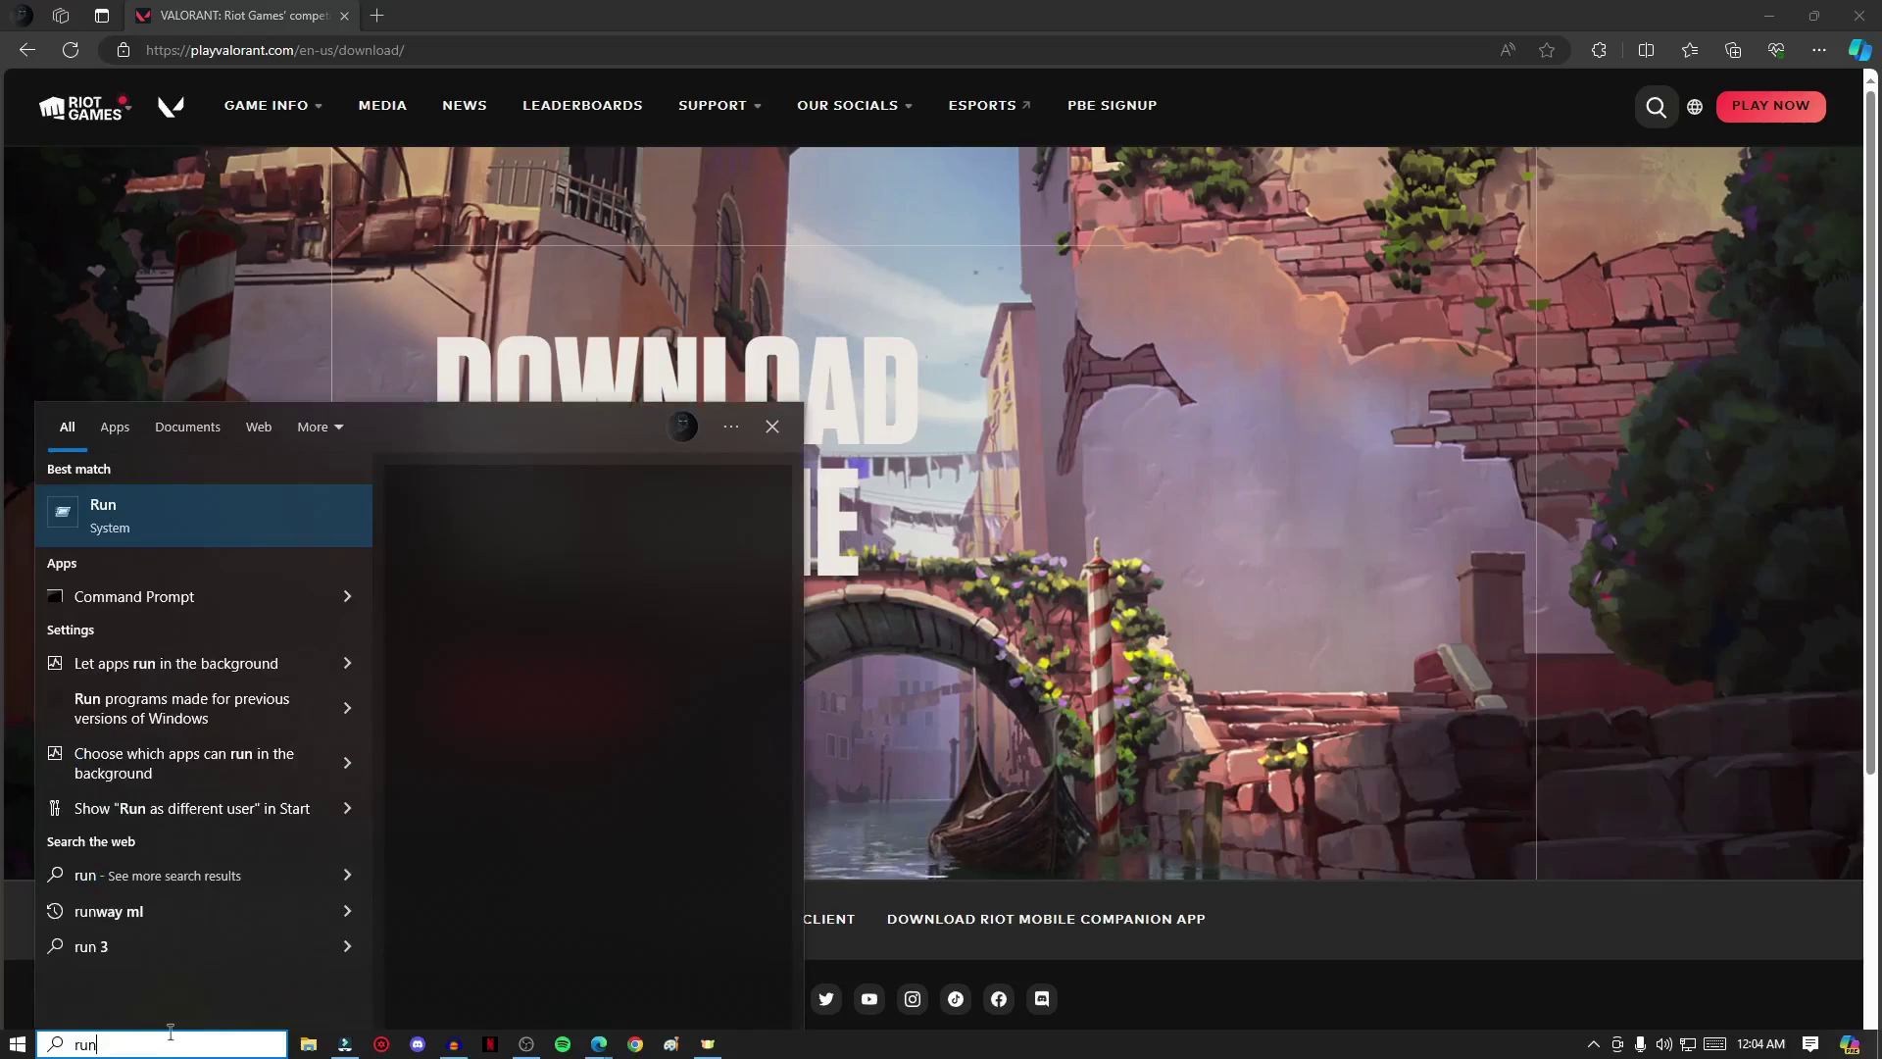
{"action": "left_click", "coordinate": [137, 506]}
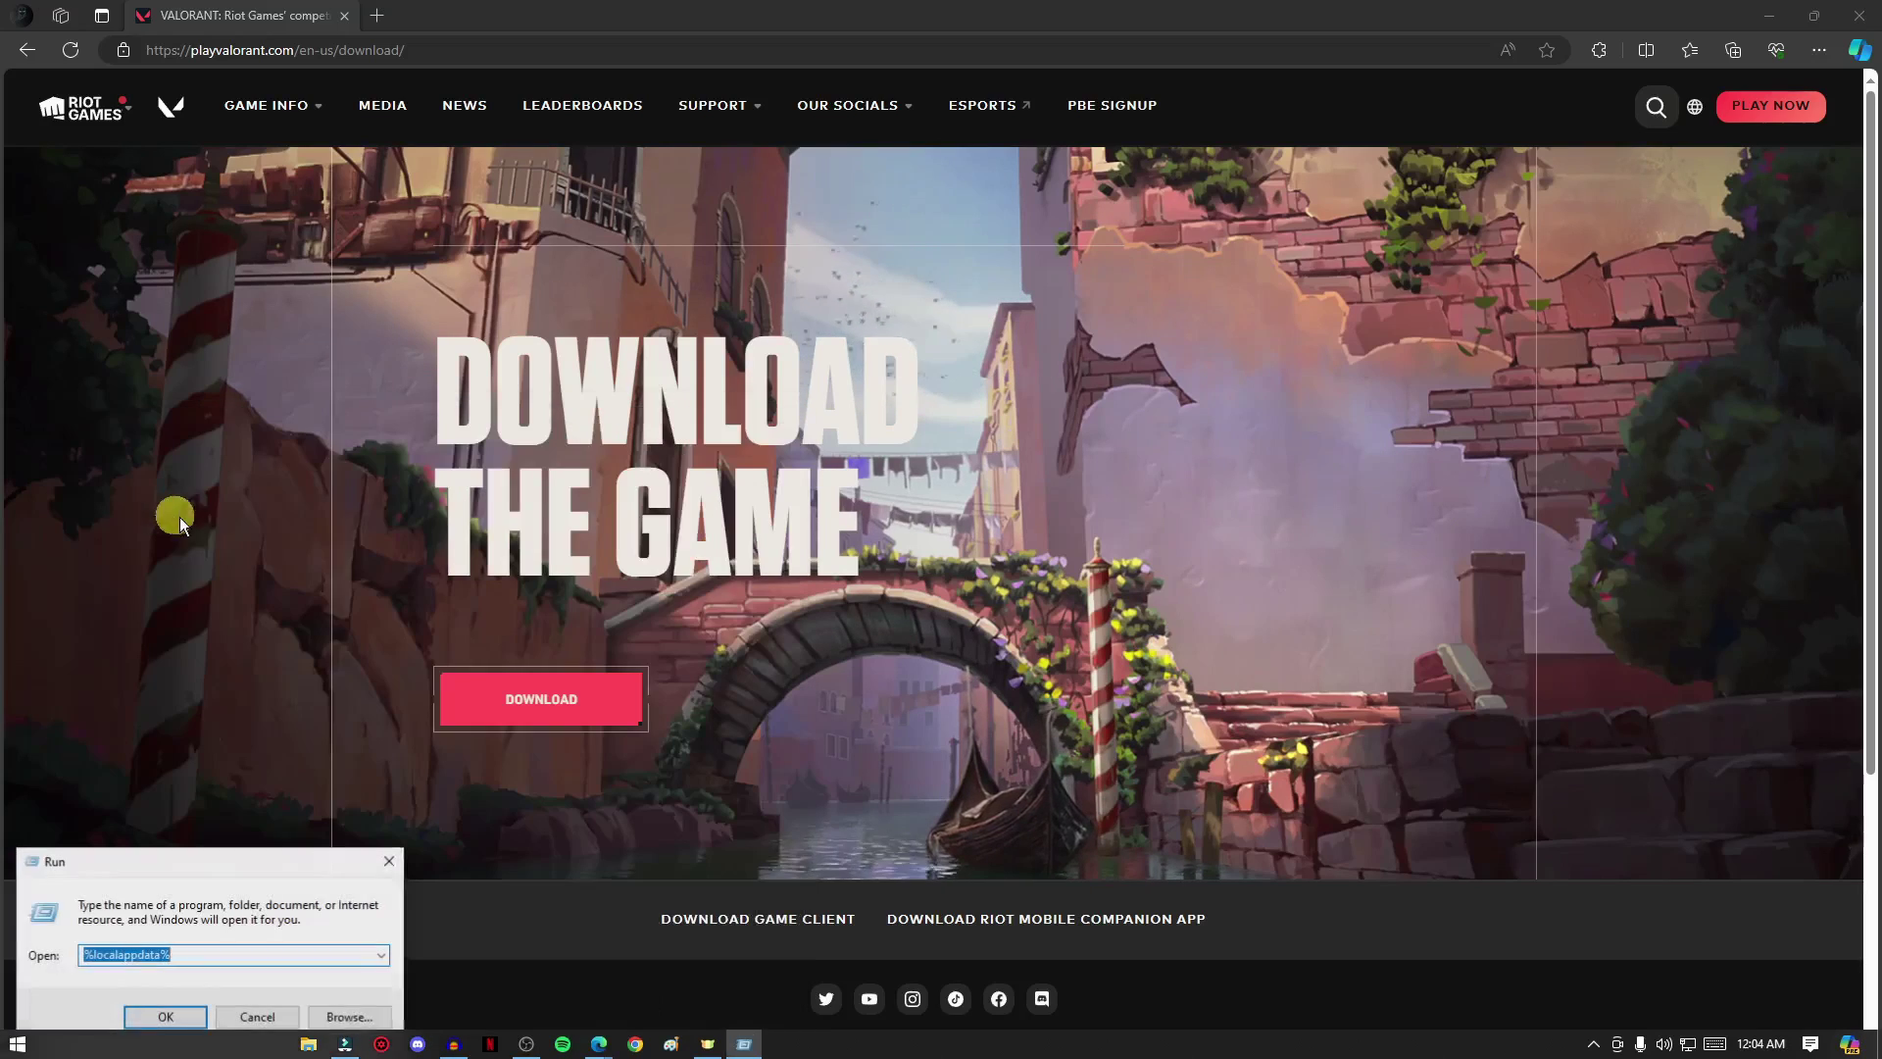
{"action": "left_click_drag", "start_coordinate": [284, 971], "coordinate": [1009, 488]}
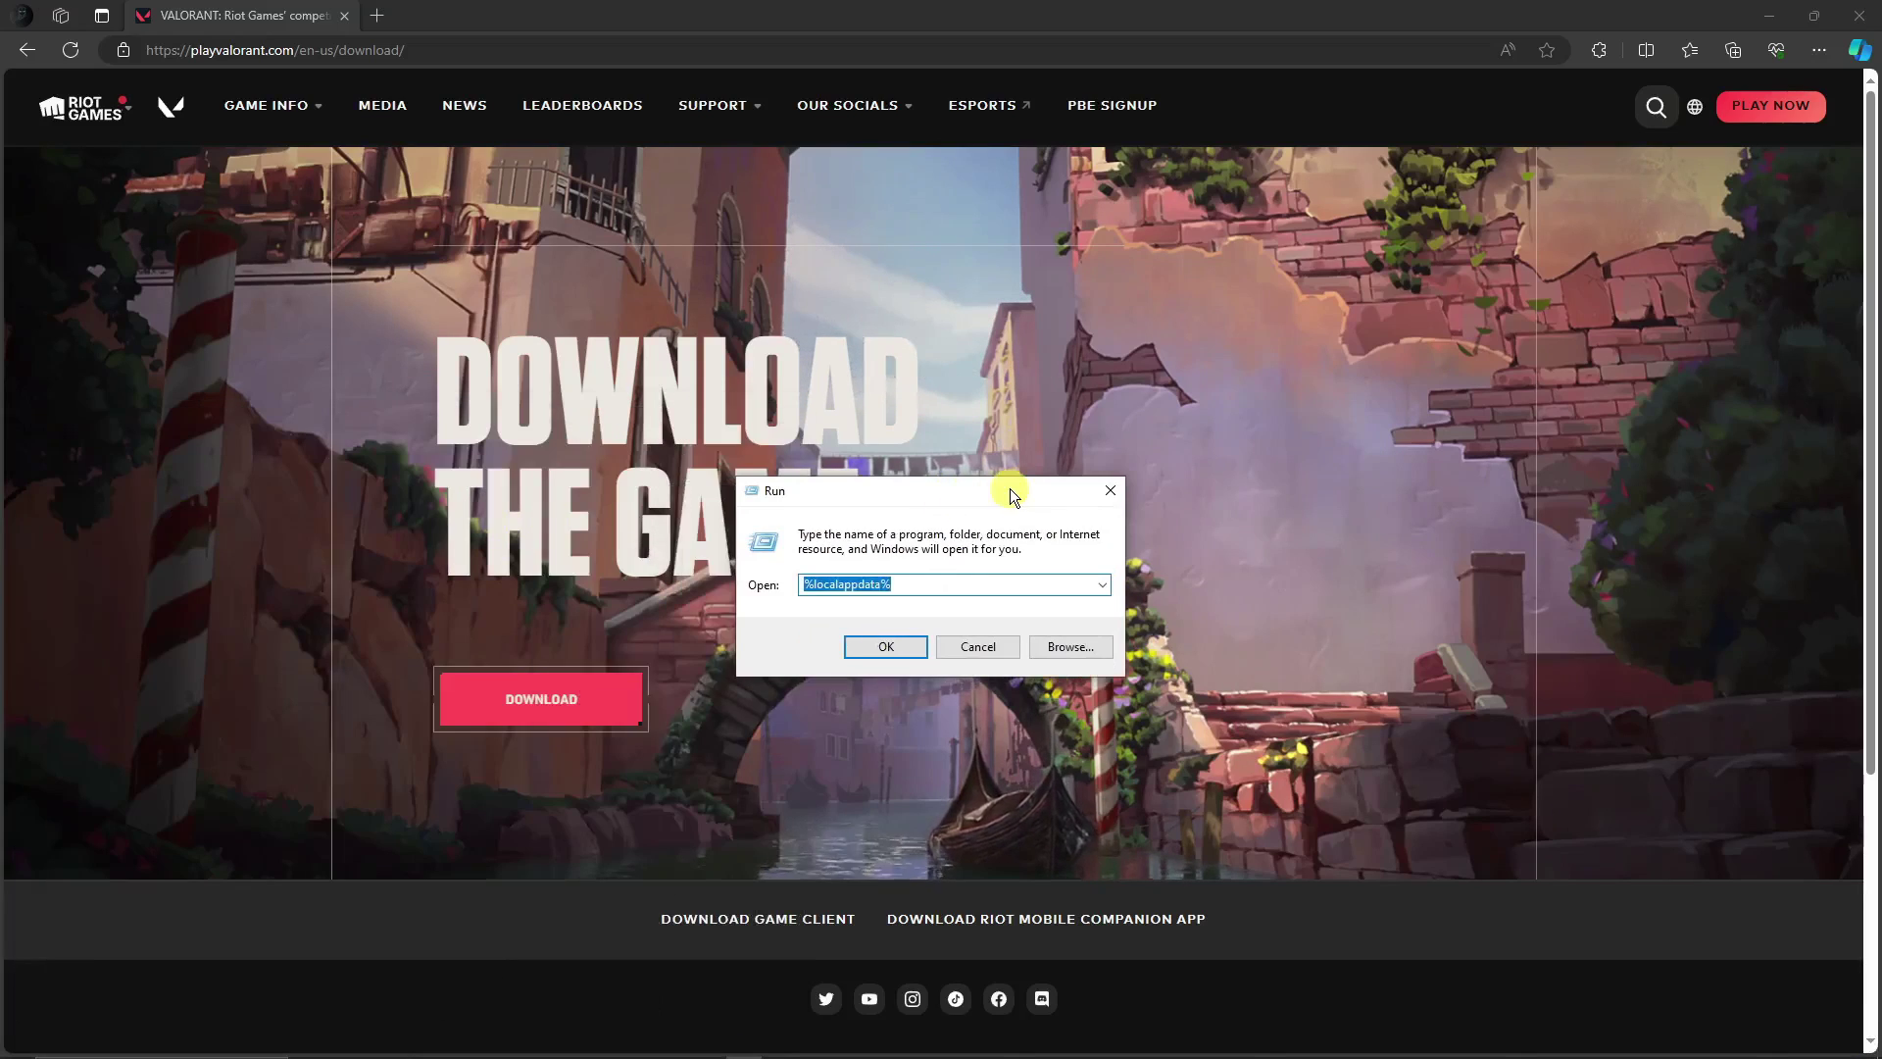
{"action": "left_click", "coordinate": [897, 585]}
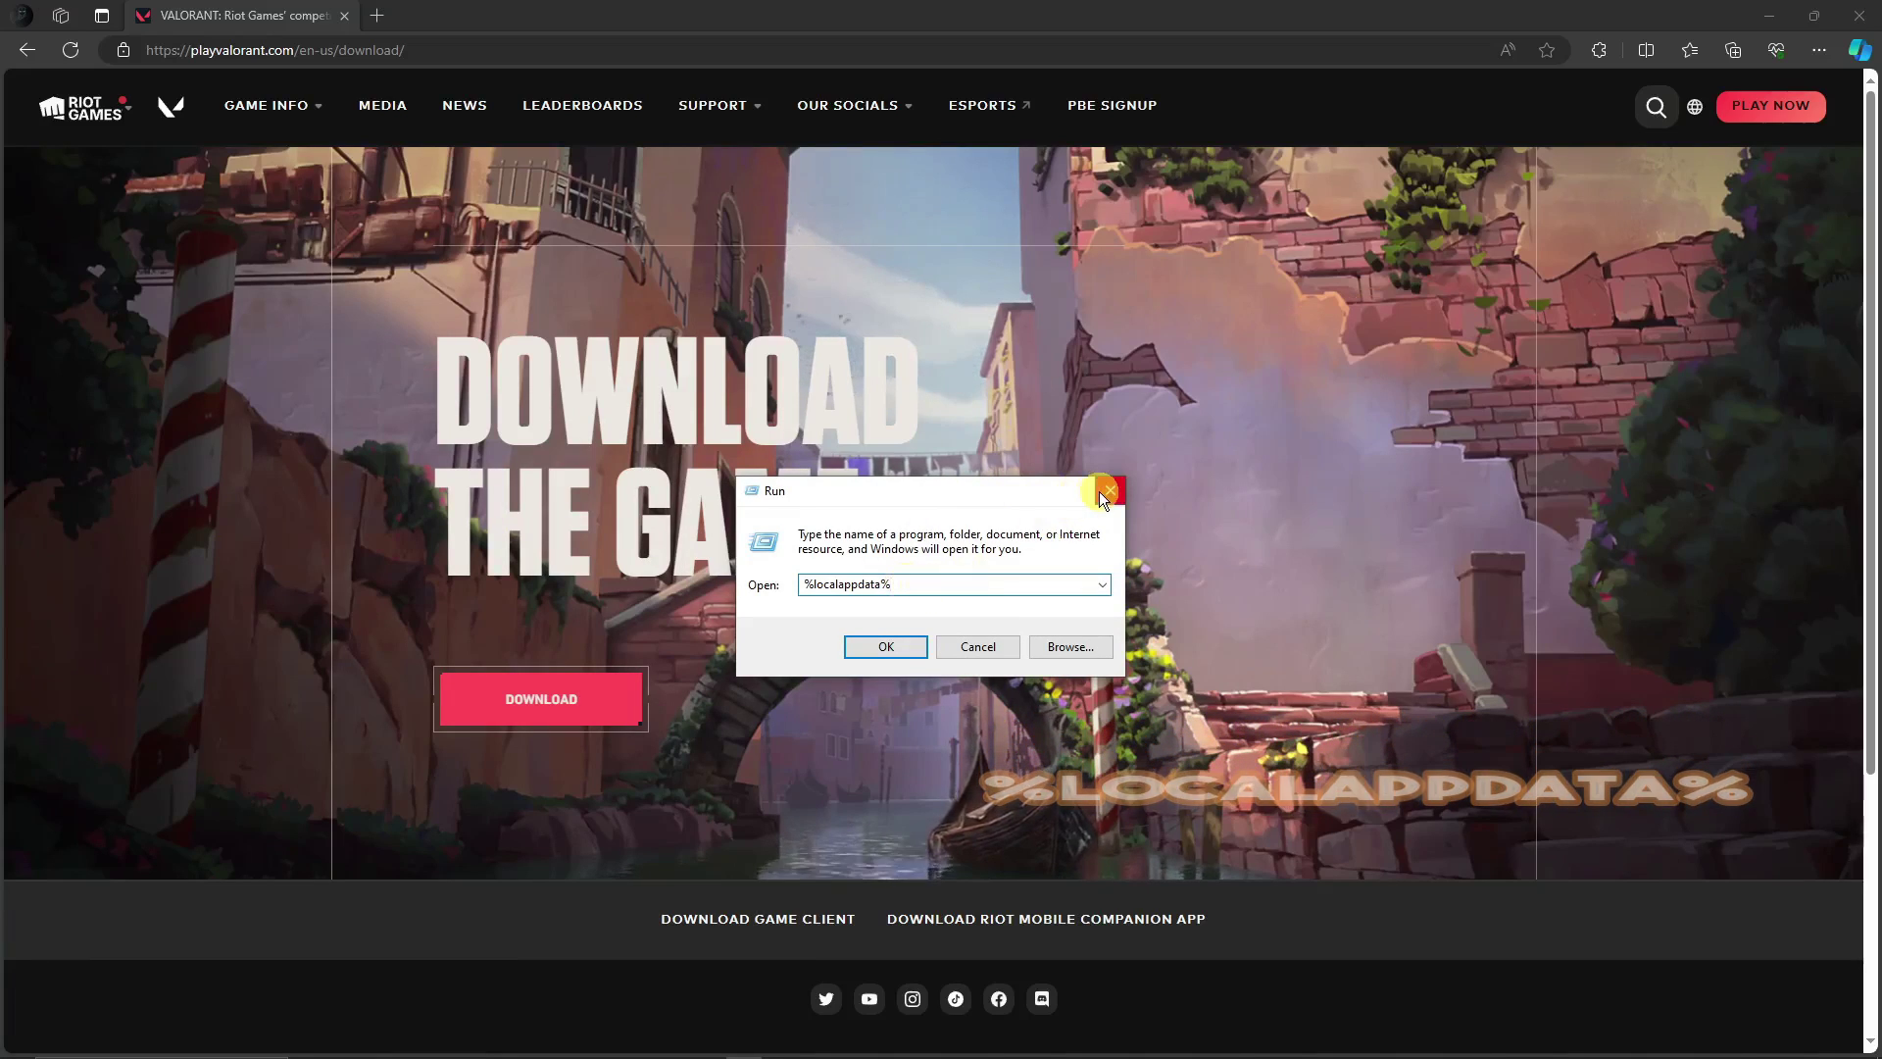
Open %localappdata% and jump to the VALORANT folder in the Local list.
{"action": "key", "text": "Return"}
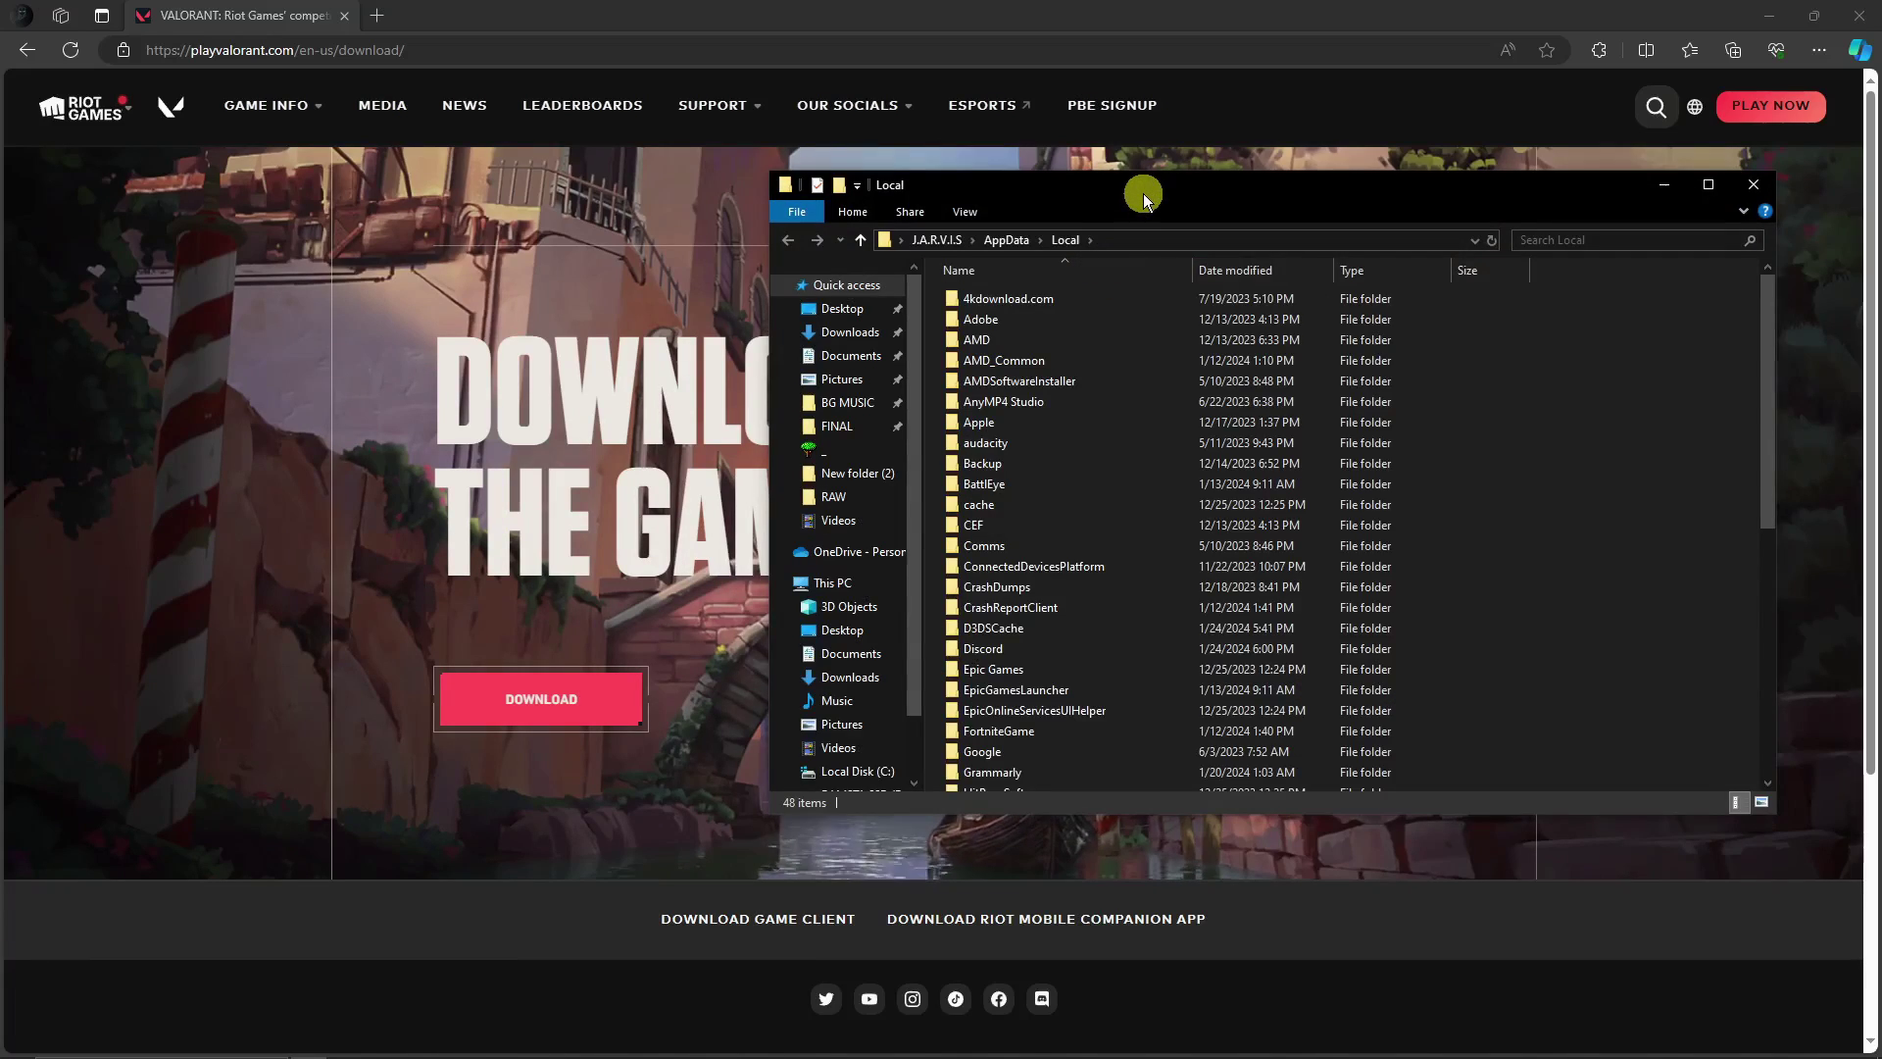
{"action": "left_click_drag", "start_coordinate": [1143, 192], "coordinate": [906, 209]}
{"action": "scroll", "coordinate": [897, 520], "scroll_direction": "down", "scroll_amount": 4}
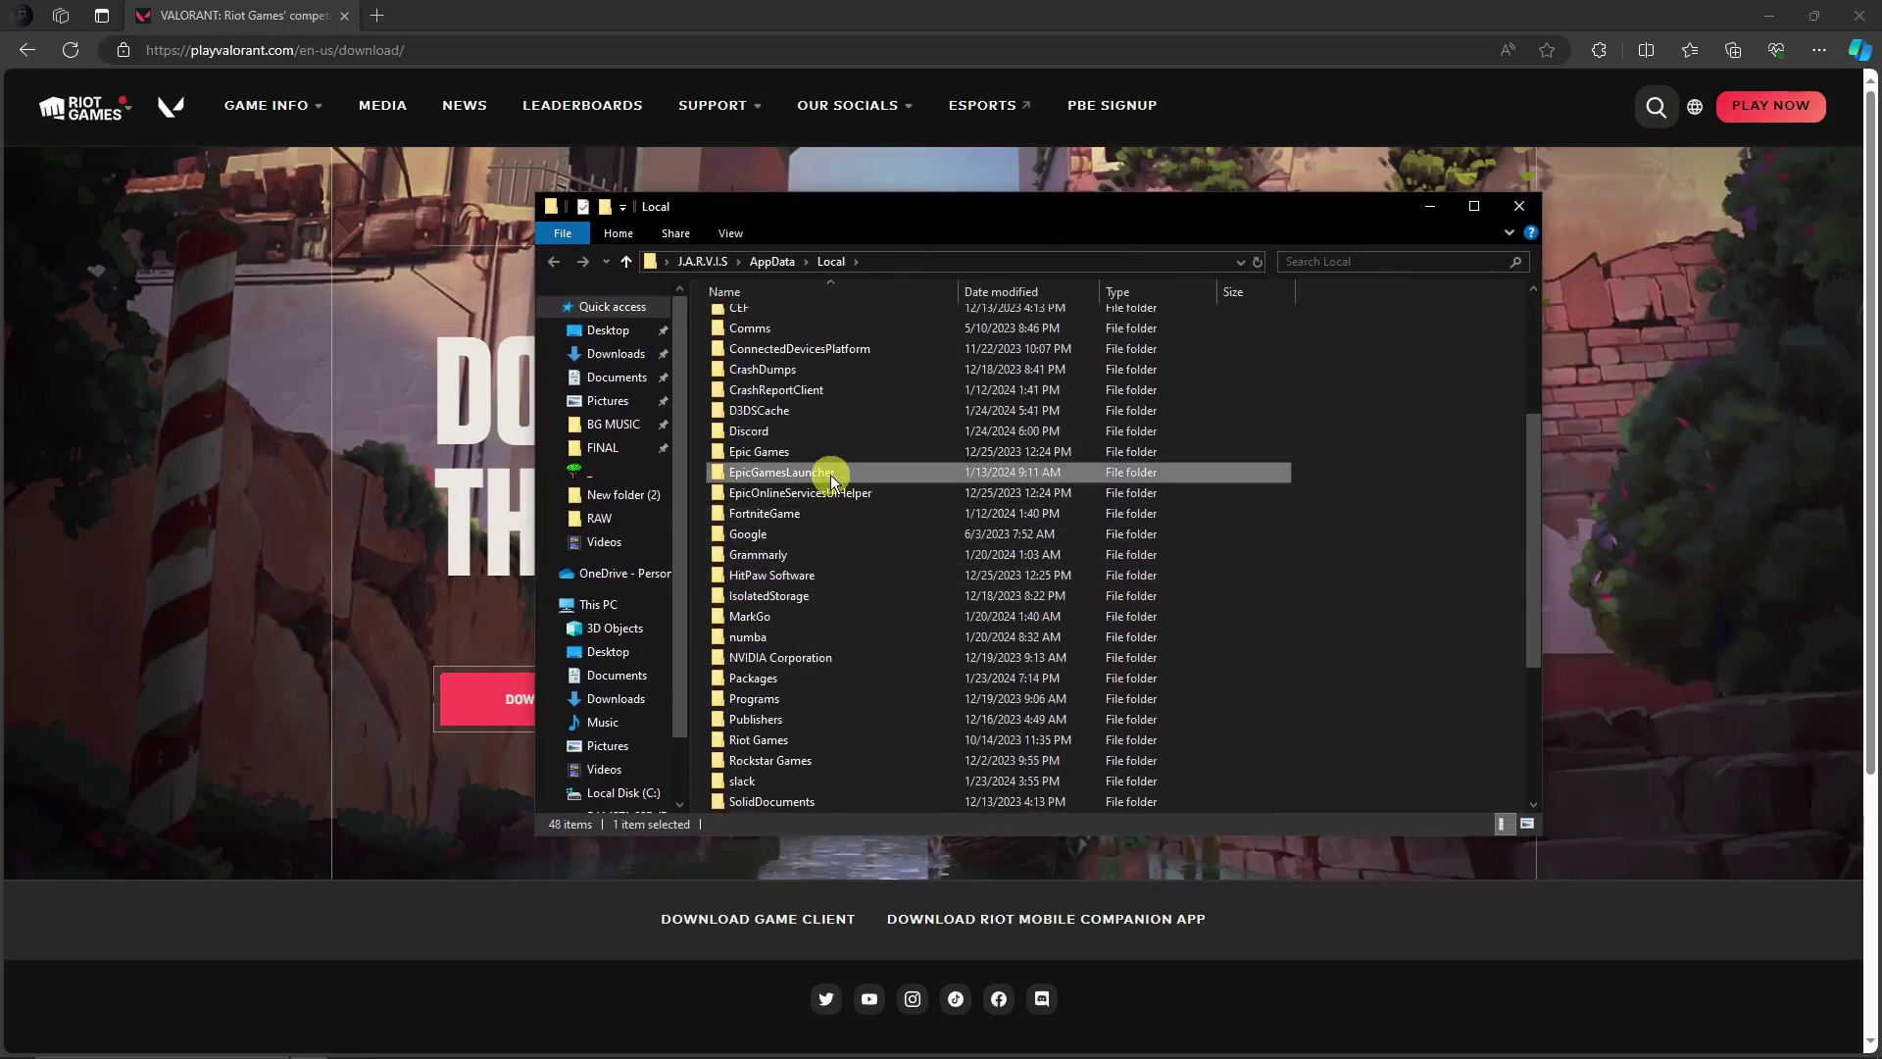
{"action": "left_click", "coordinate": [803, 415]}
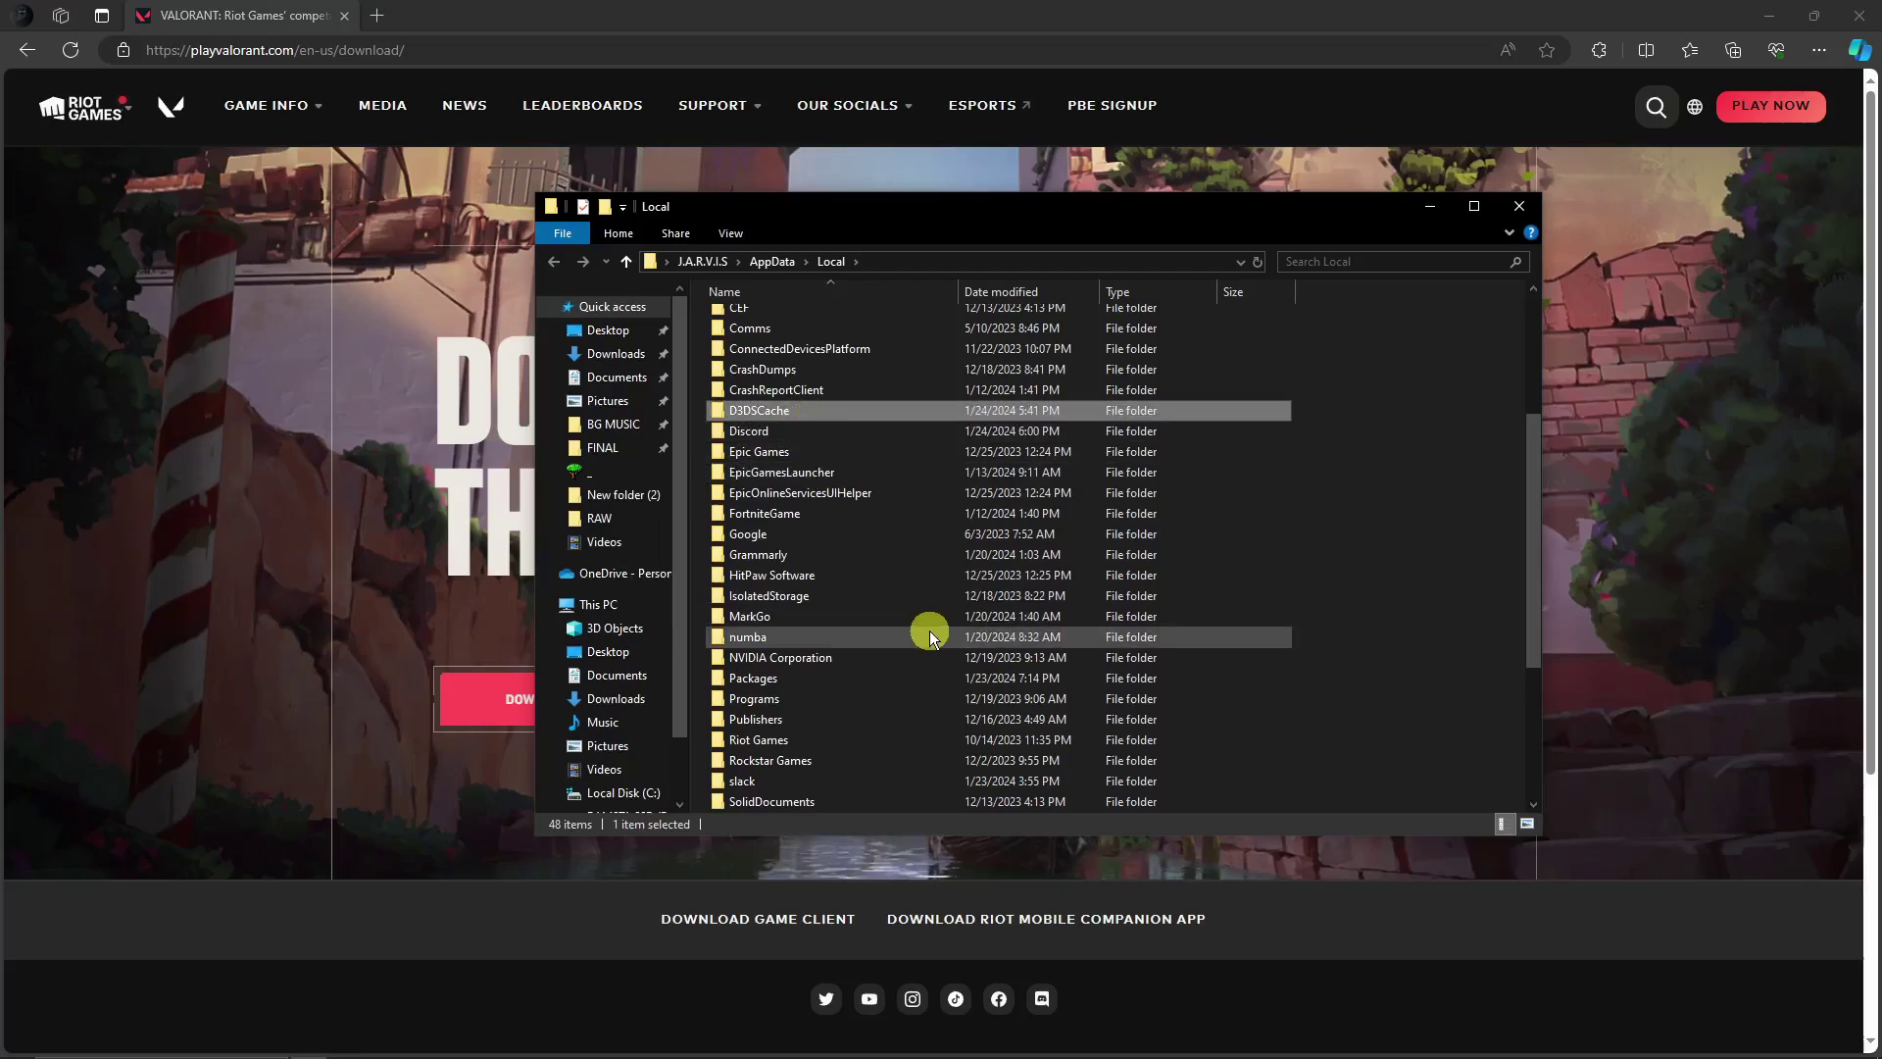
{"action": "key", "text": "v"}
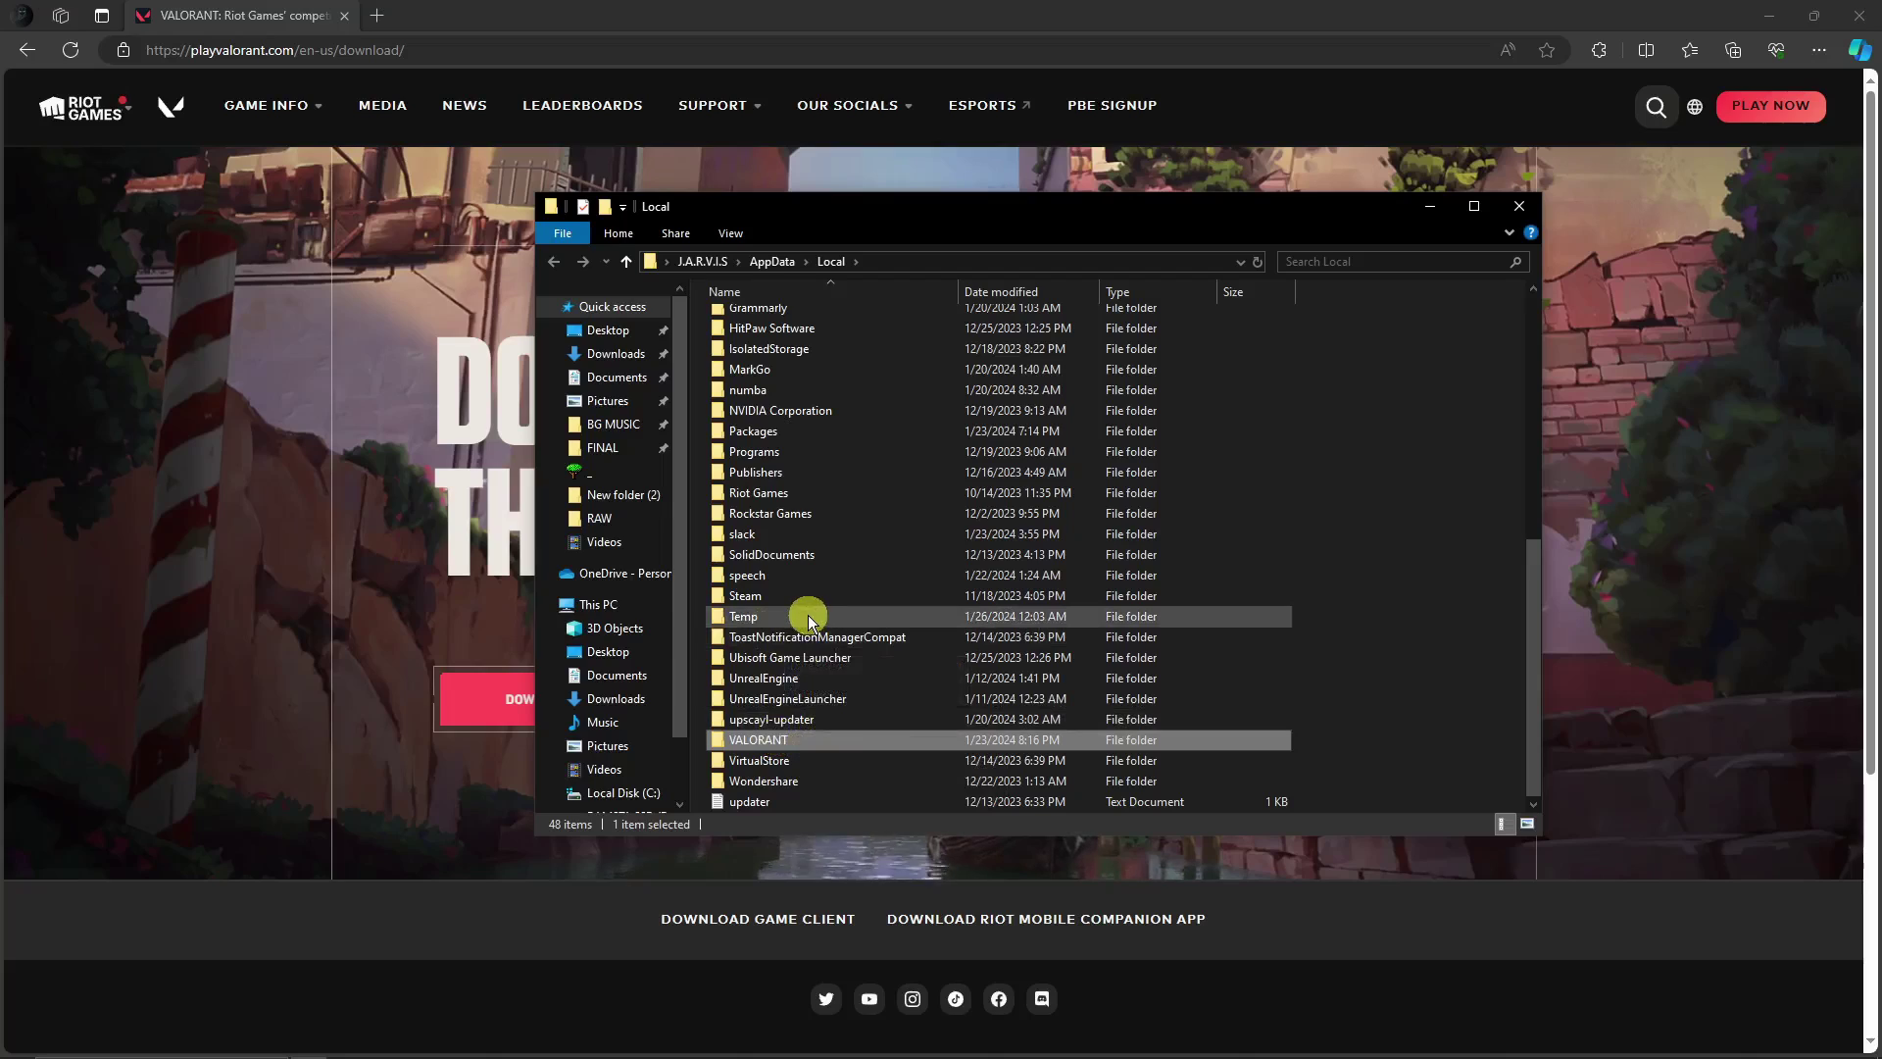
Bring up the context menus for the VALORANT, Riot Games and Local folders, dismissing each without deleting.
{"action": "right_click", "coordinate": [802, 744]}
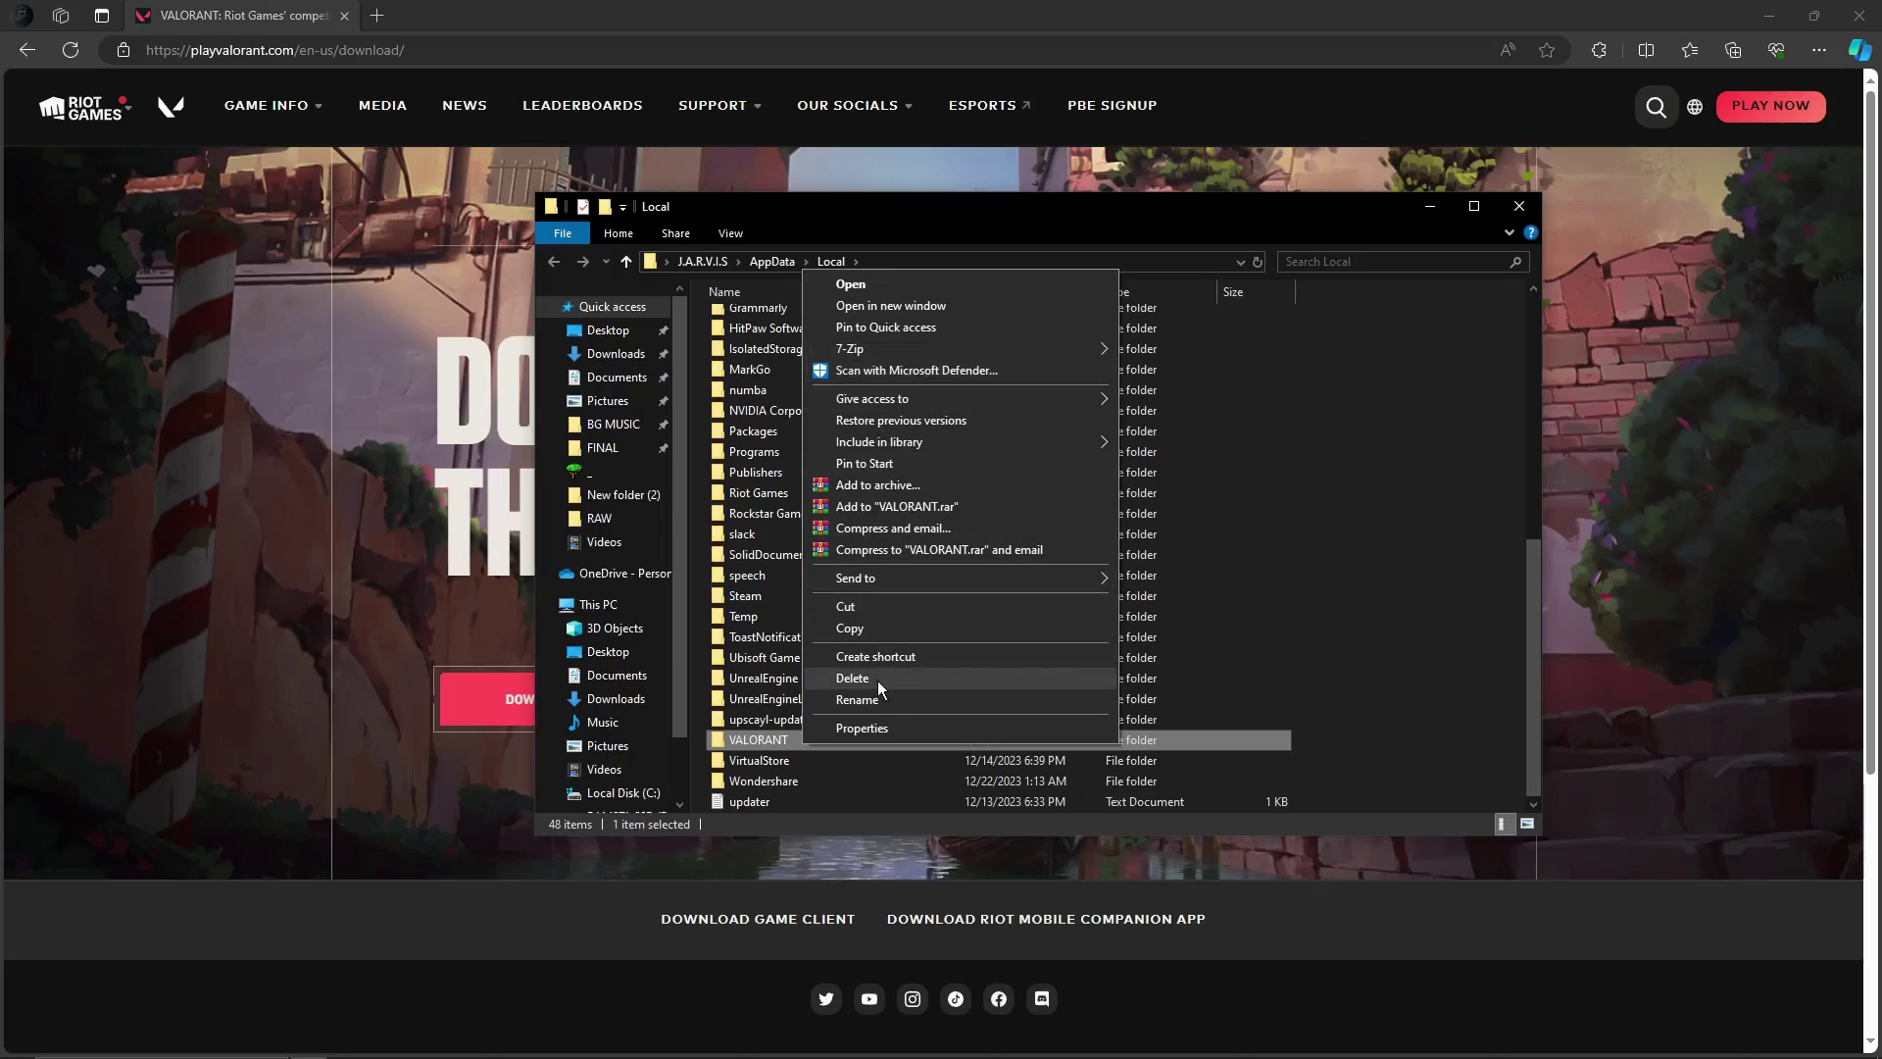
{"action": "left_click", "coordinate": [720, 532]}
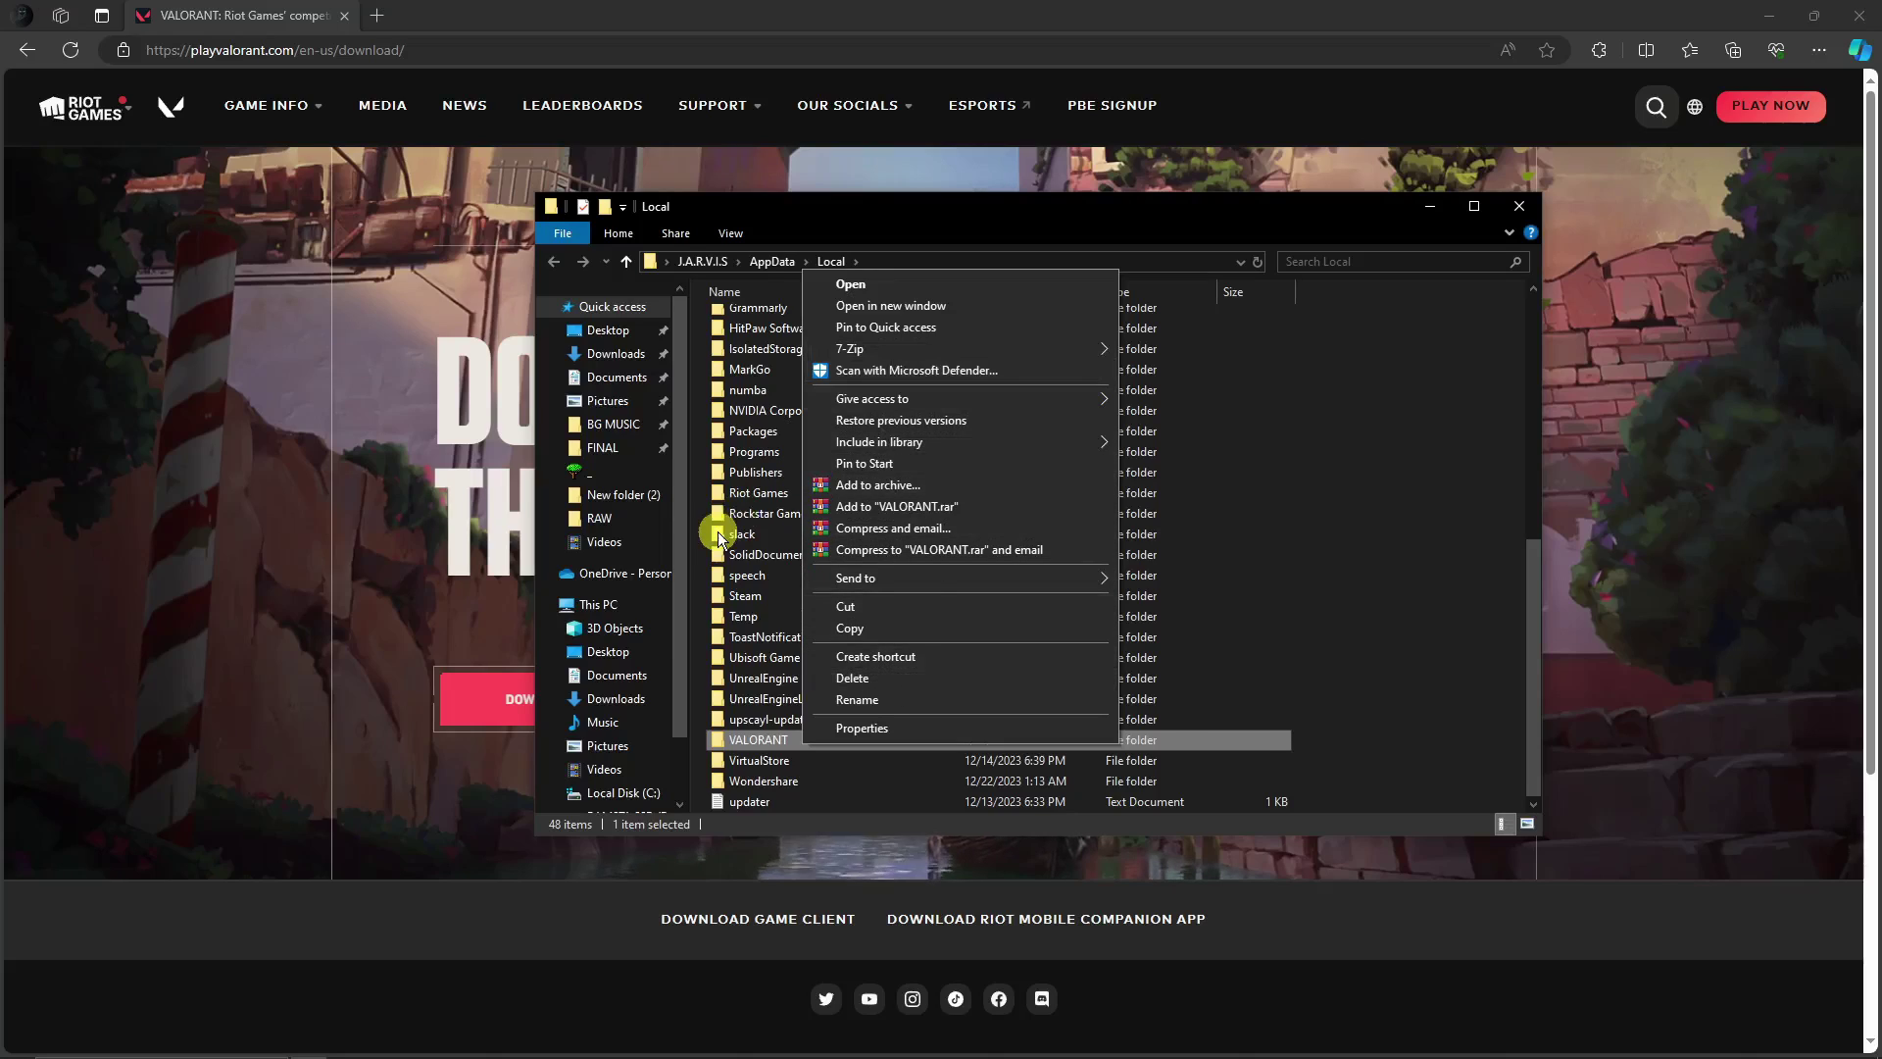
{"action": "left_click", "coordinate": [784, 493]}
{"action": "right_click", "coordinate": [784, 496]}
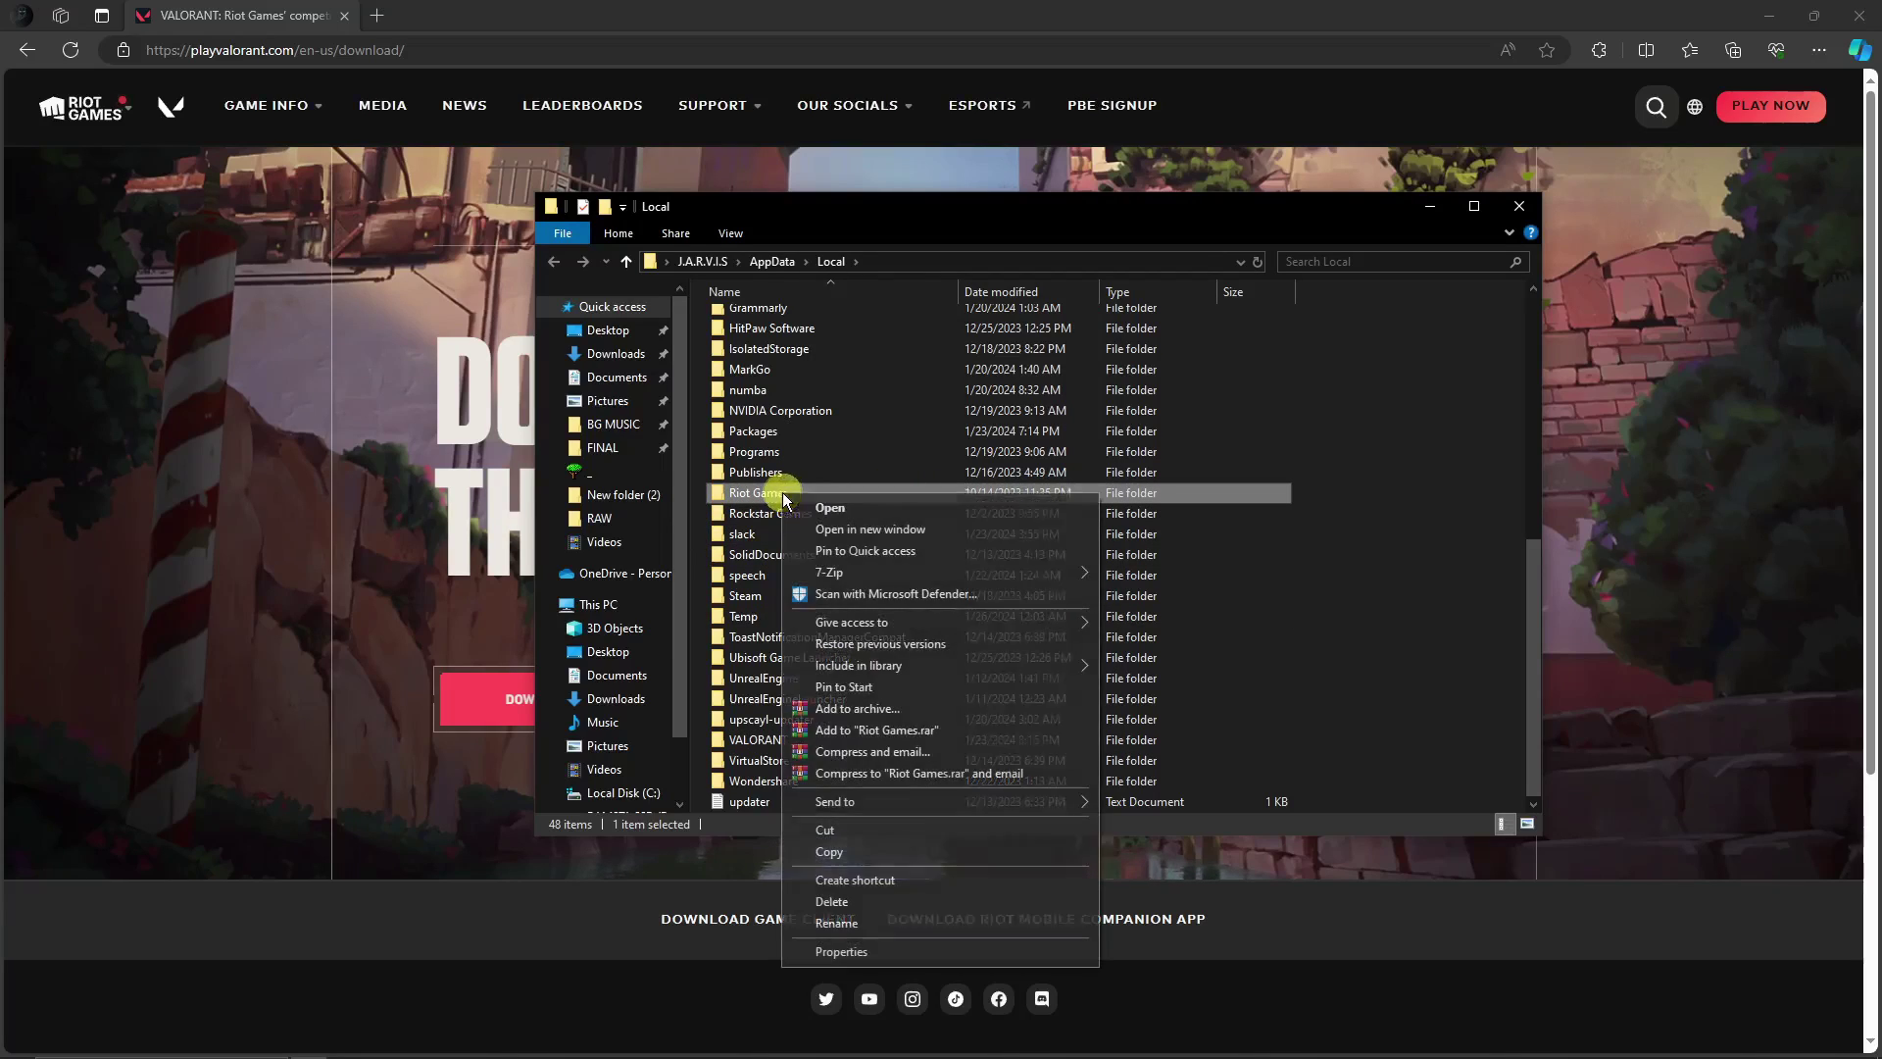
{"action": "left_click", "coordinate": [724, 557]}
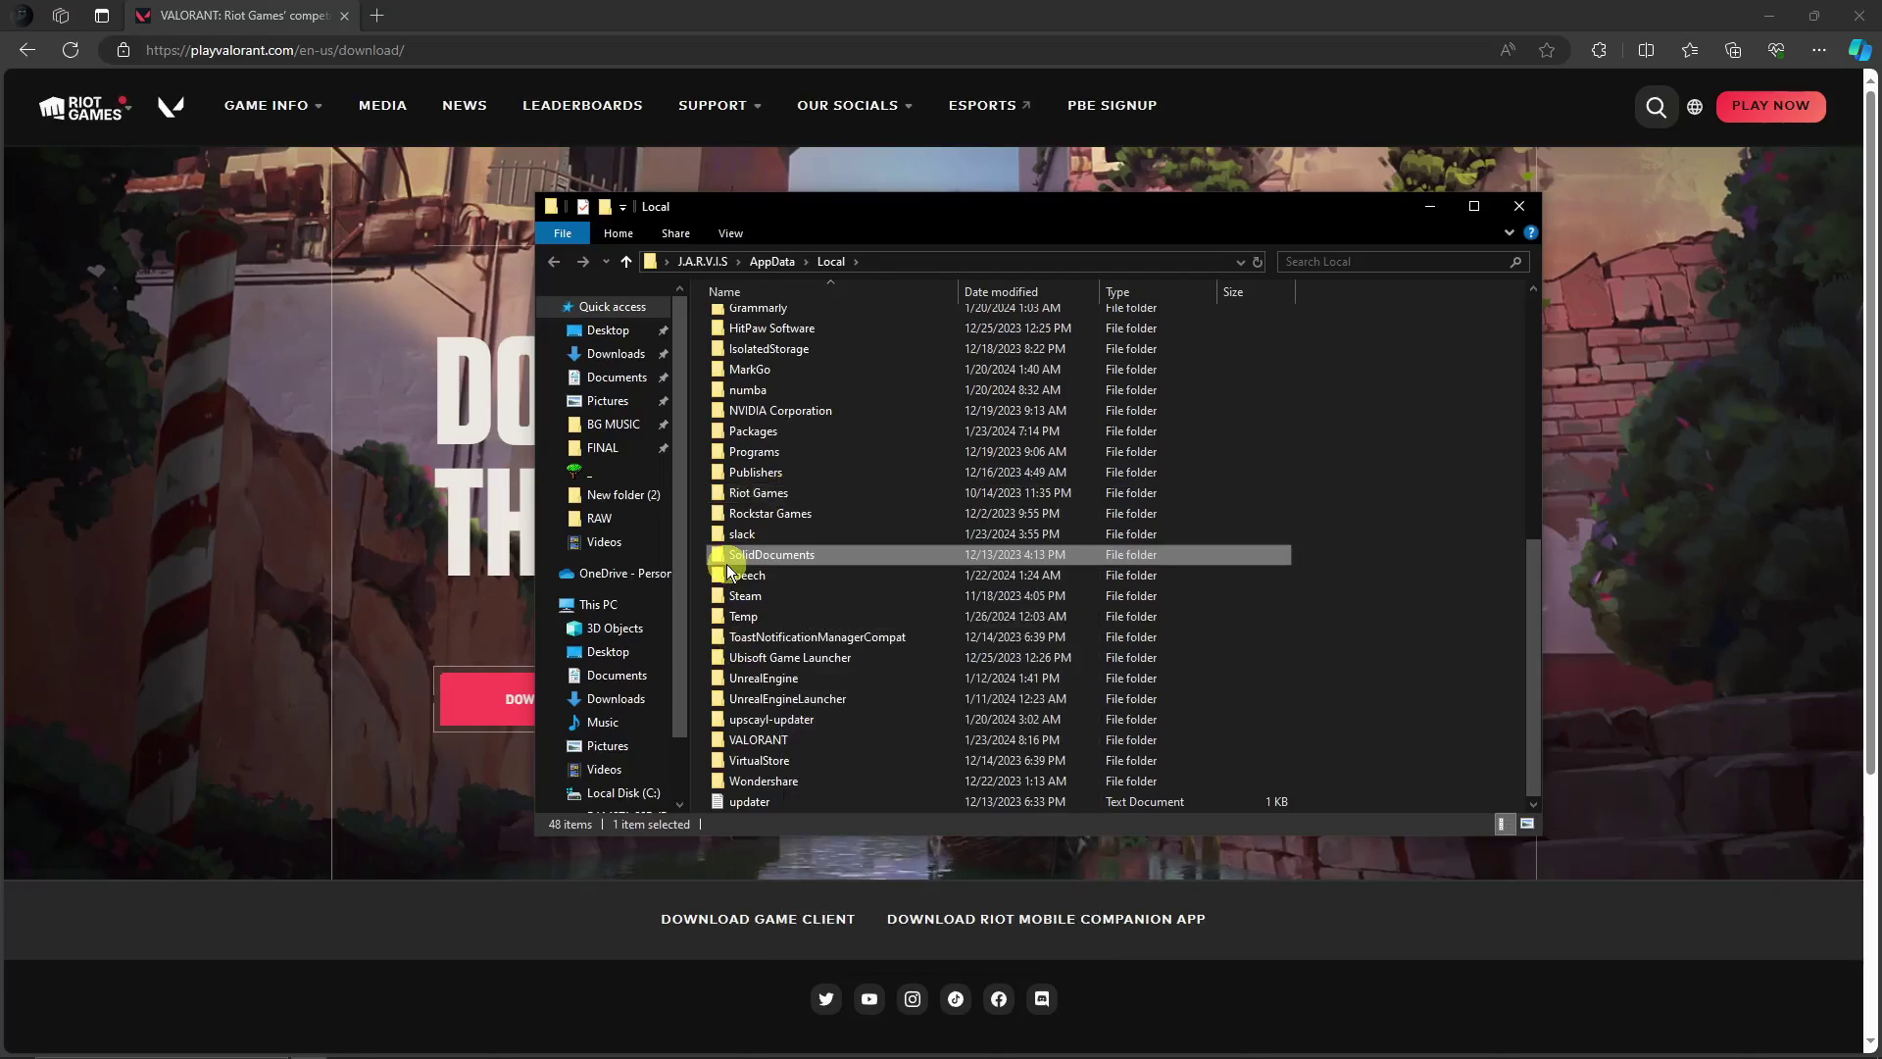
{"action": "right_click", "coordinate": [802, 743]}
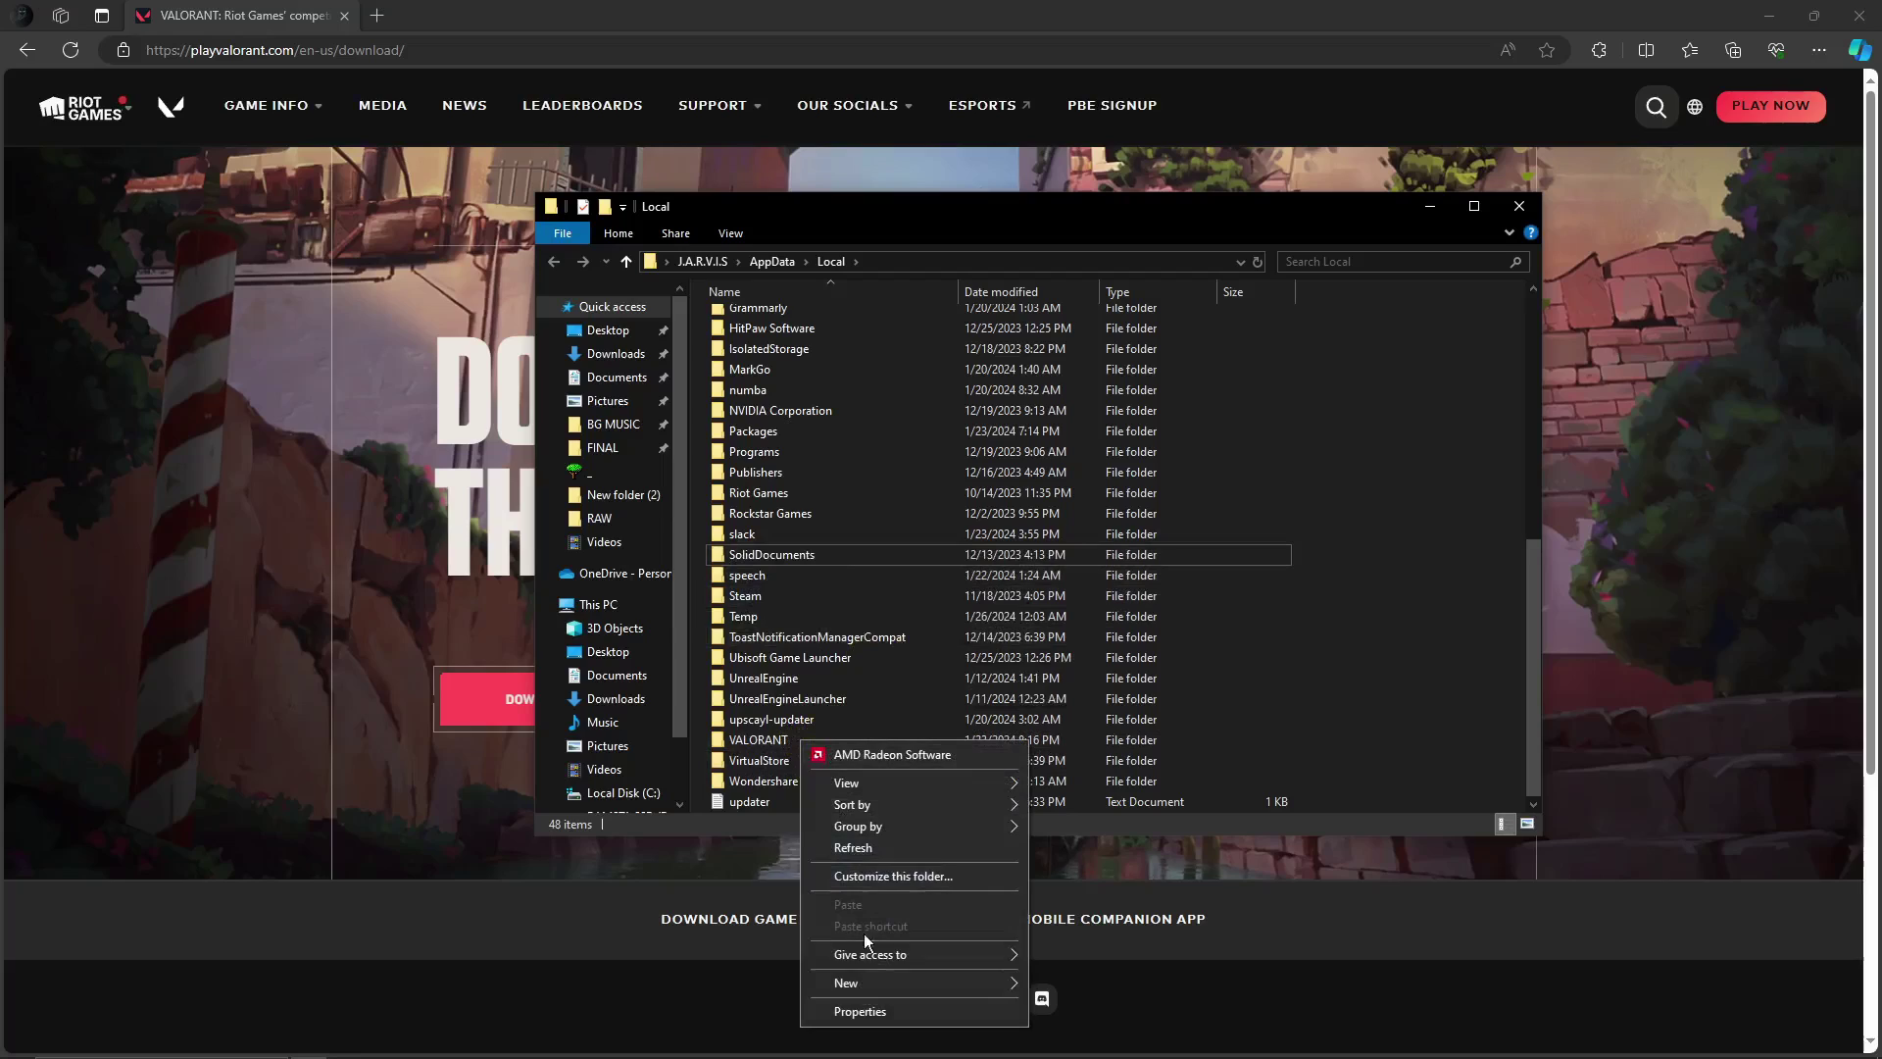
{"action": "left_click", "coordinate": [823, 699]}
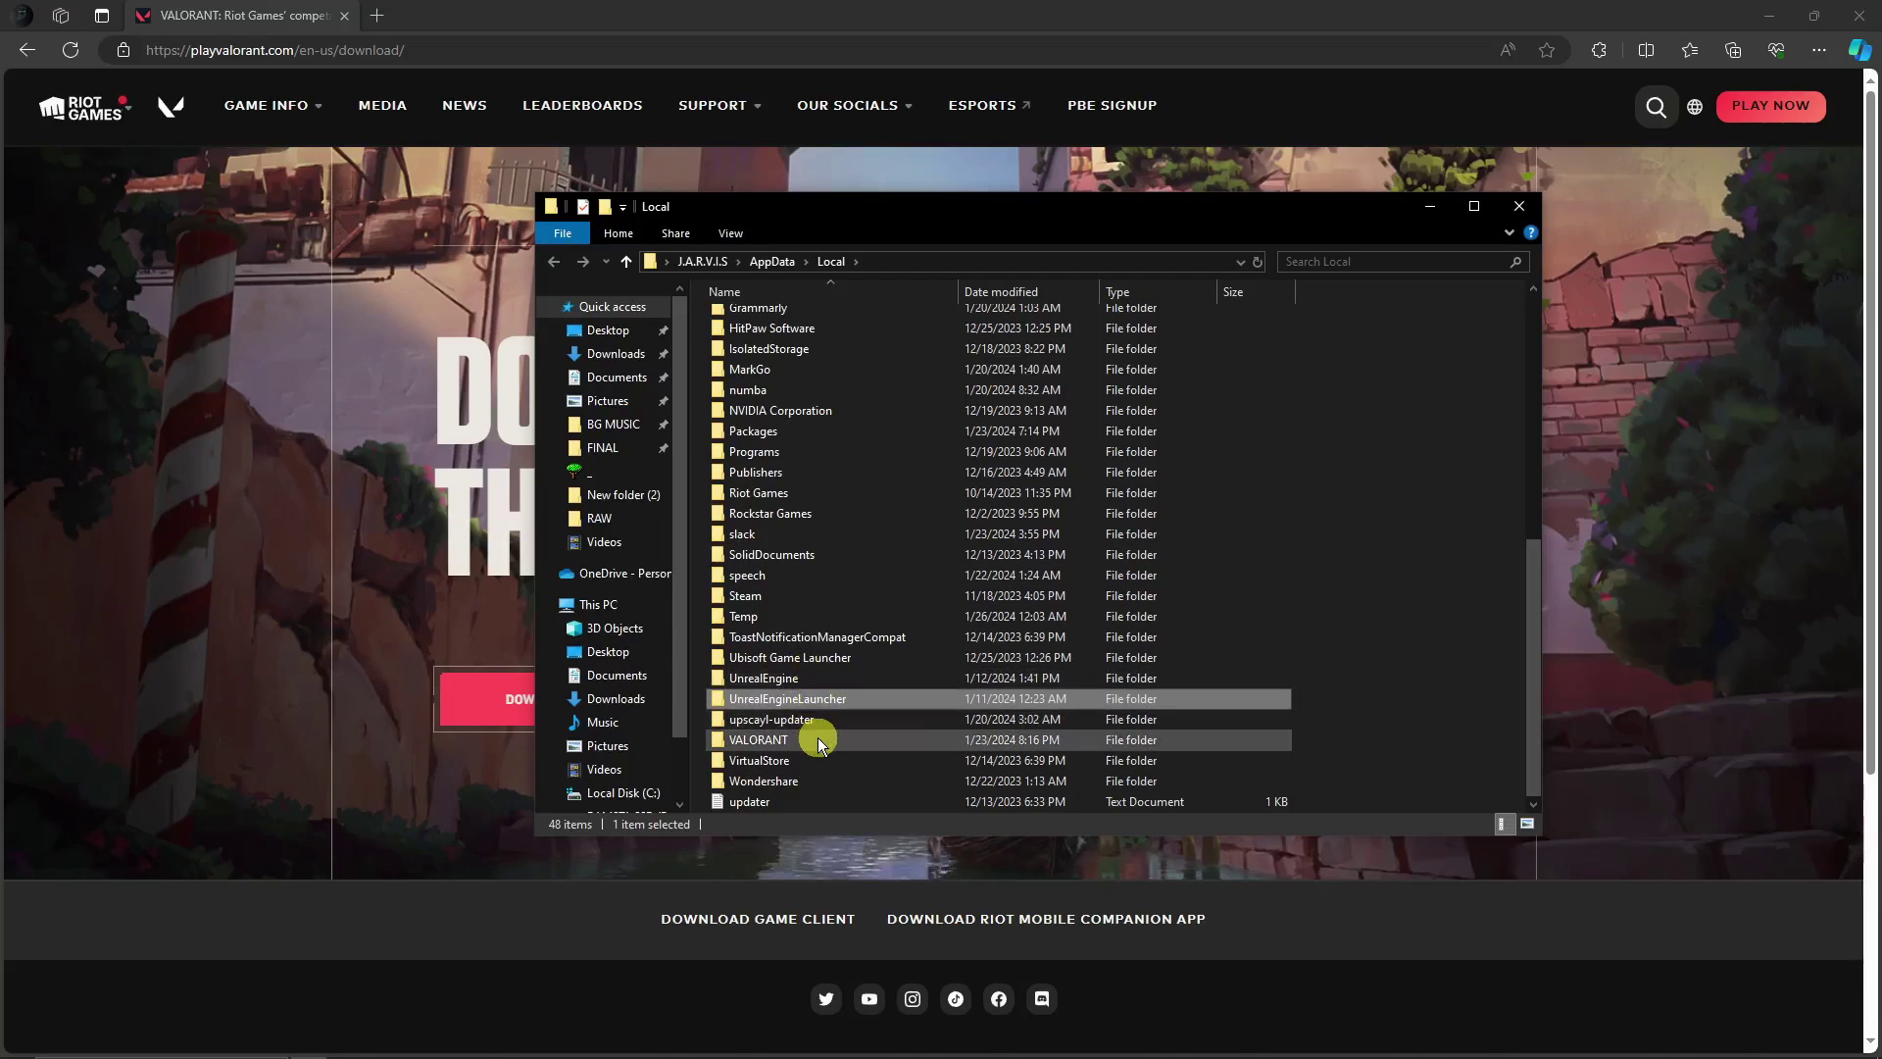
Delete the leftover VALORANT folder from AppData\Local, then bring up the Riot Games folder's menu.
{"action": "left_click", "coordinate": [800, 498]}
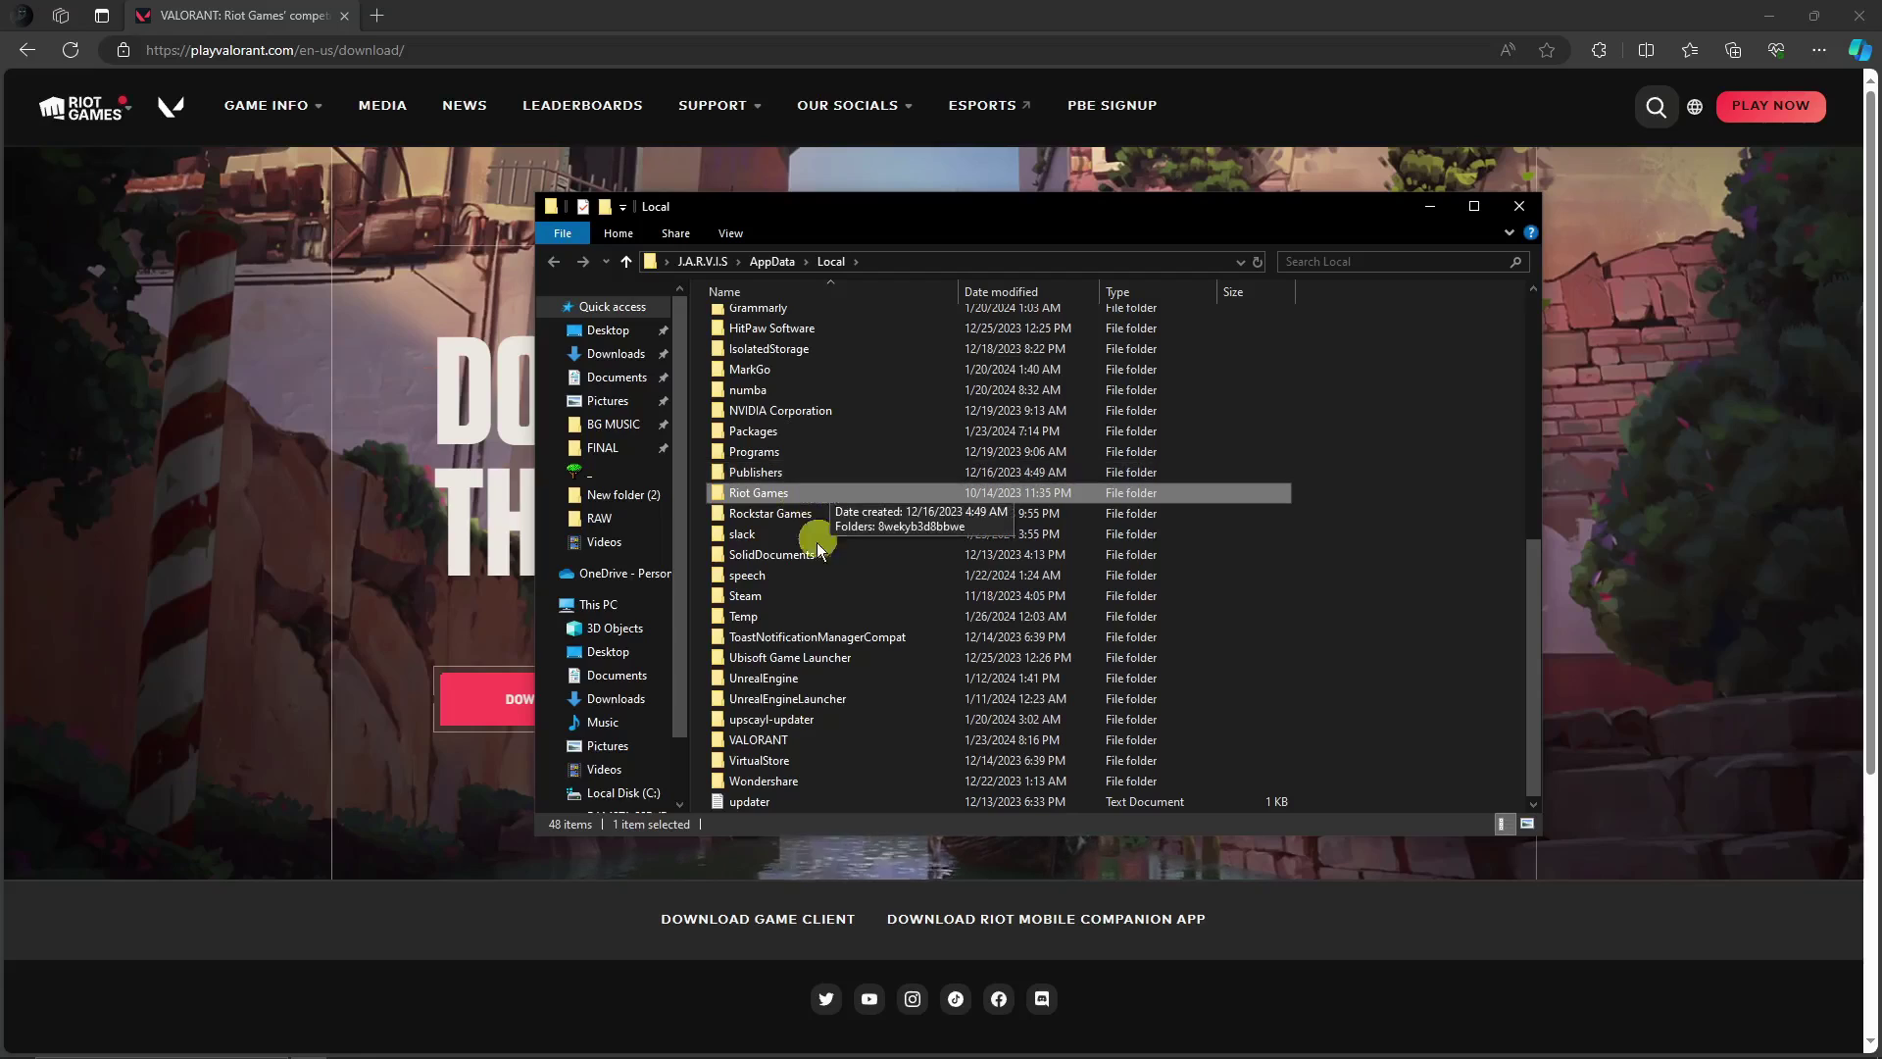
{"action": "right_click", "coordinate": [776, 735]}
{"action": "left_click", "coordinate": [750, 617]}
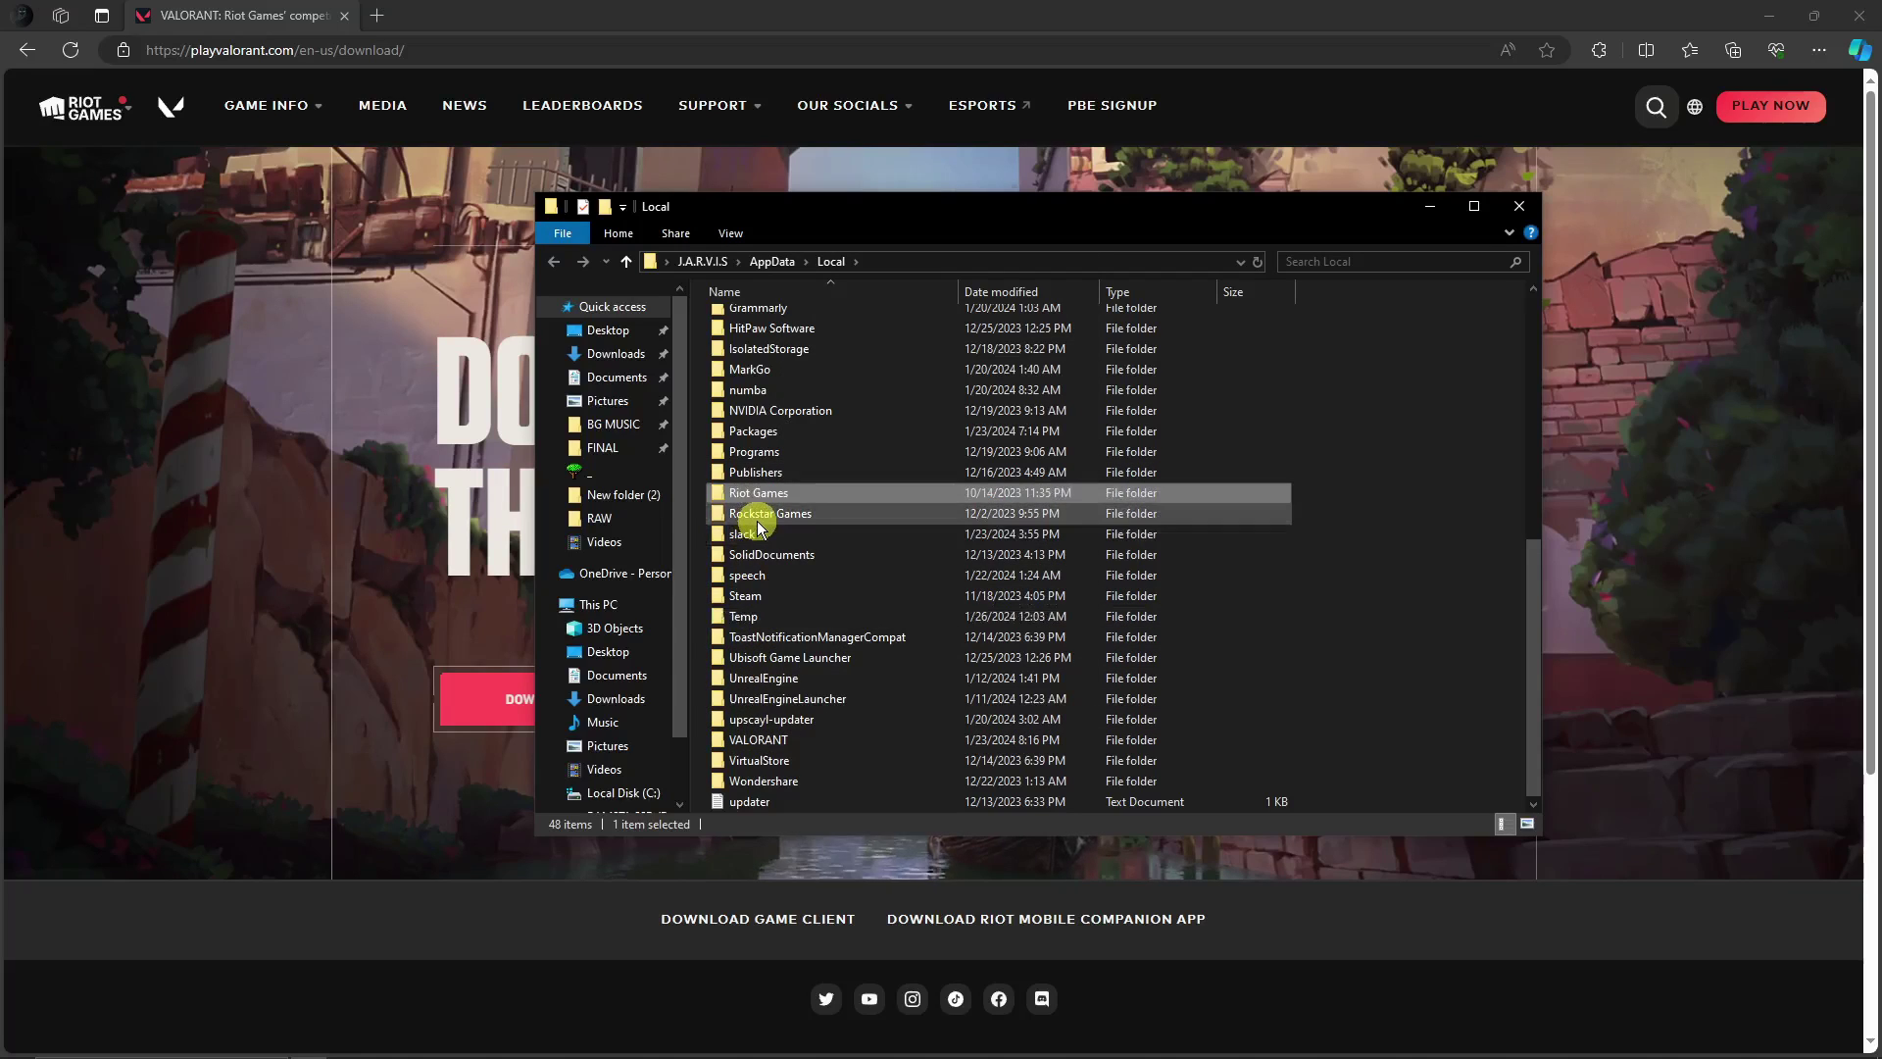
{"action": "right_click", "coordinate": [782, 497]}
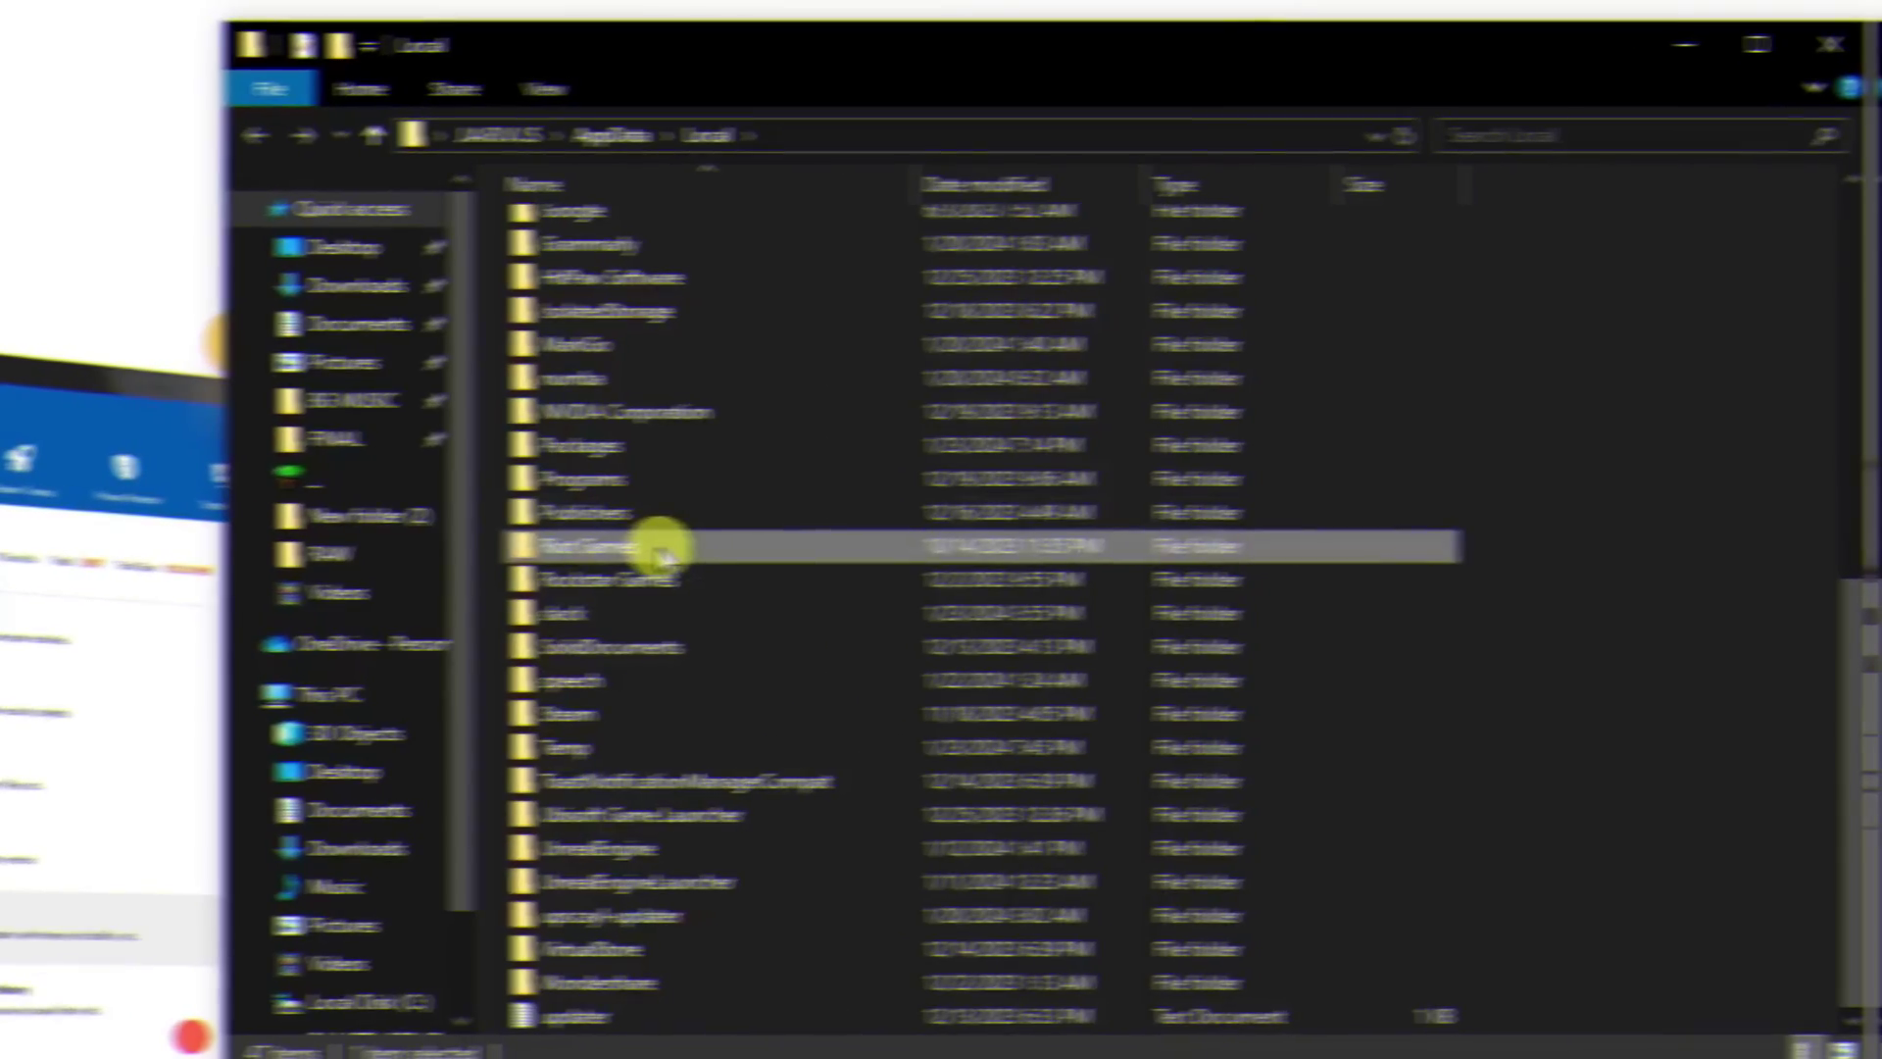
Move the File Explorer window aside and close it.
{"action": "left_click_drag", "start_coordinate": [1583, 43], "coordinate": [1351, 86]}
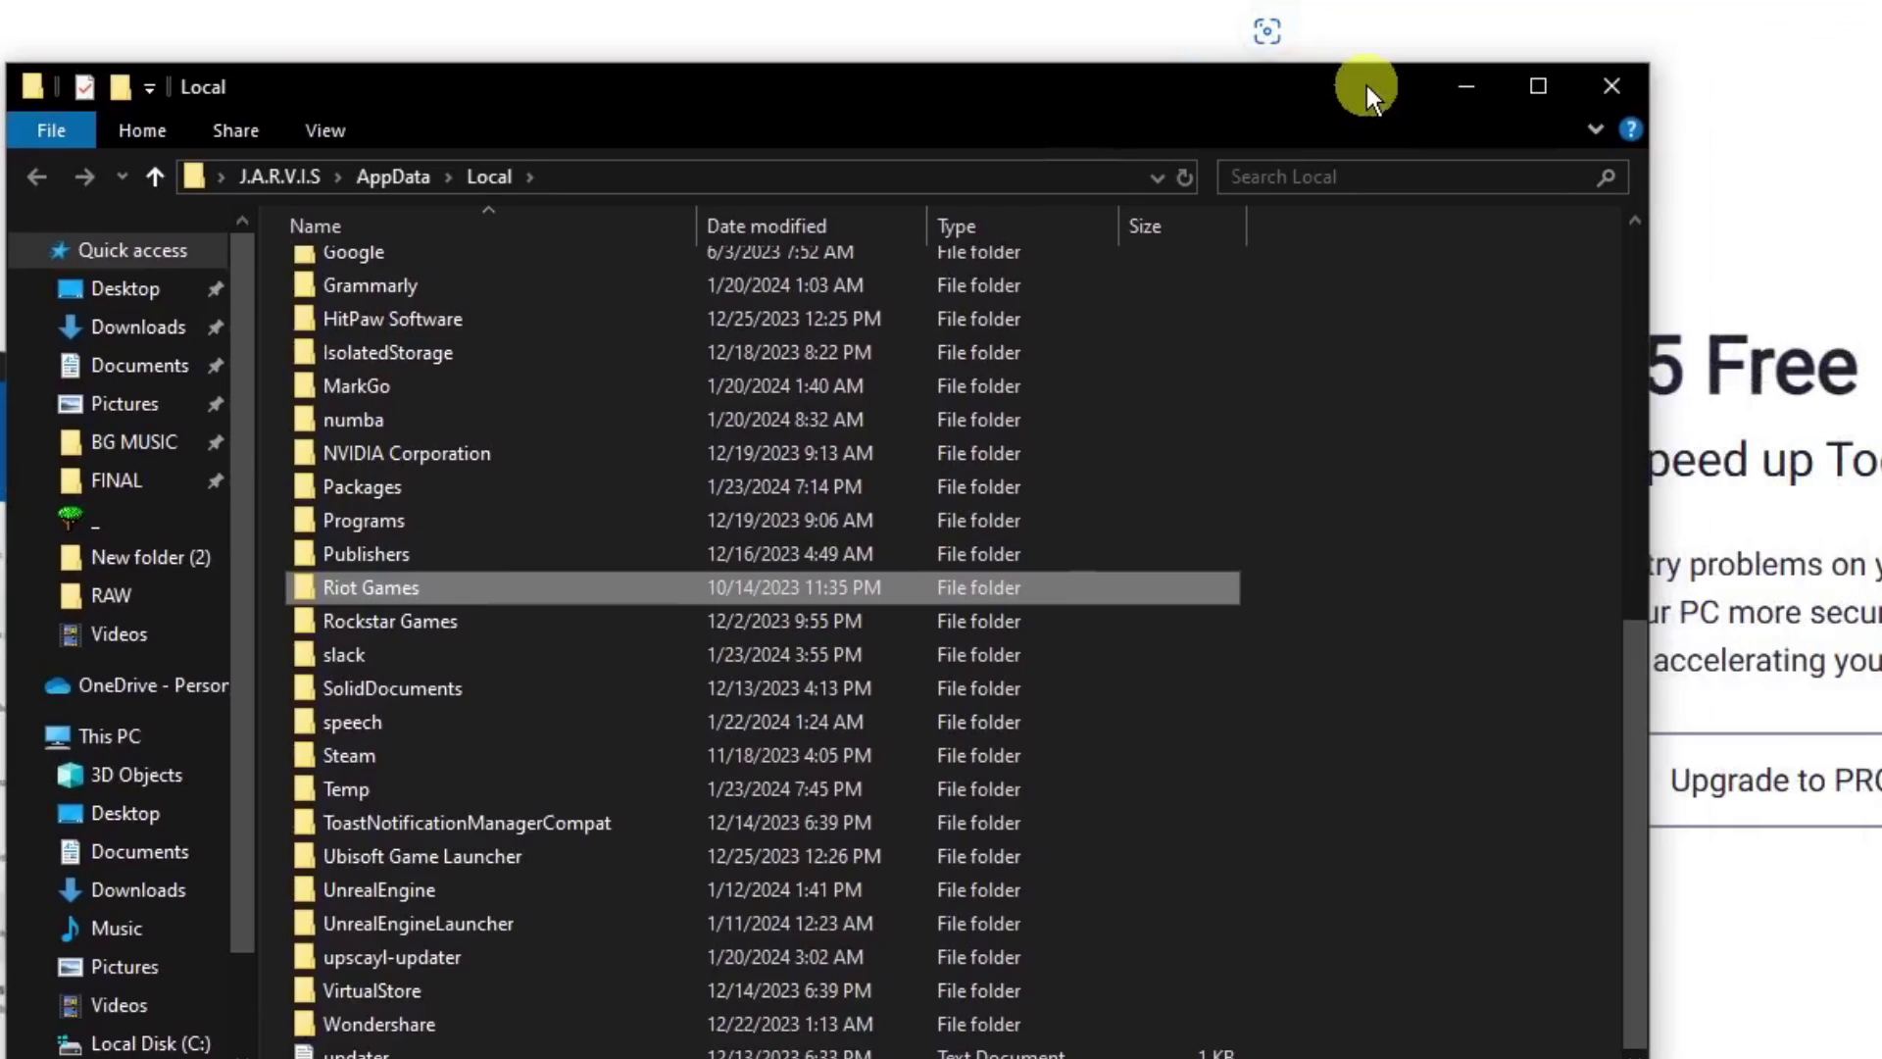
{"action": "left_click_drag", "start_coordinate": [1366, 86], "coordinate": [1320, 33]}
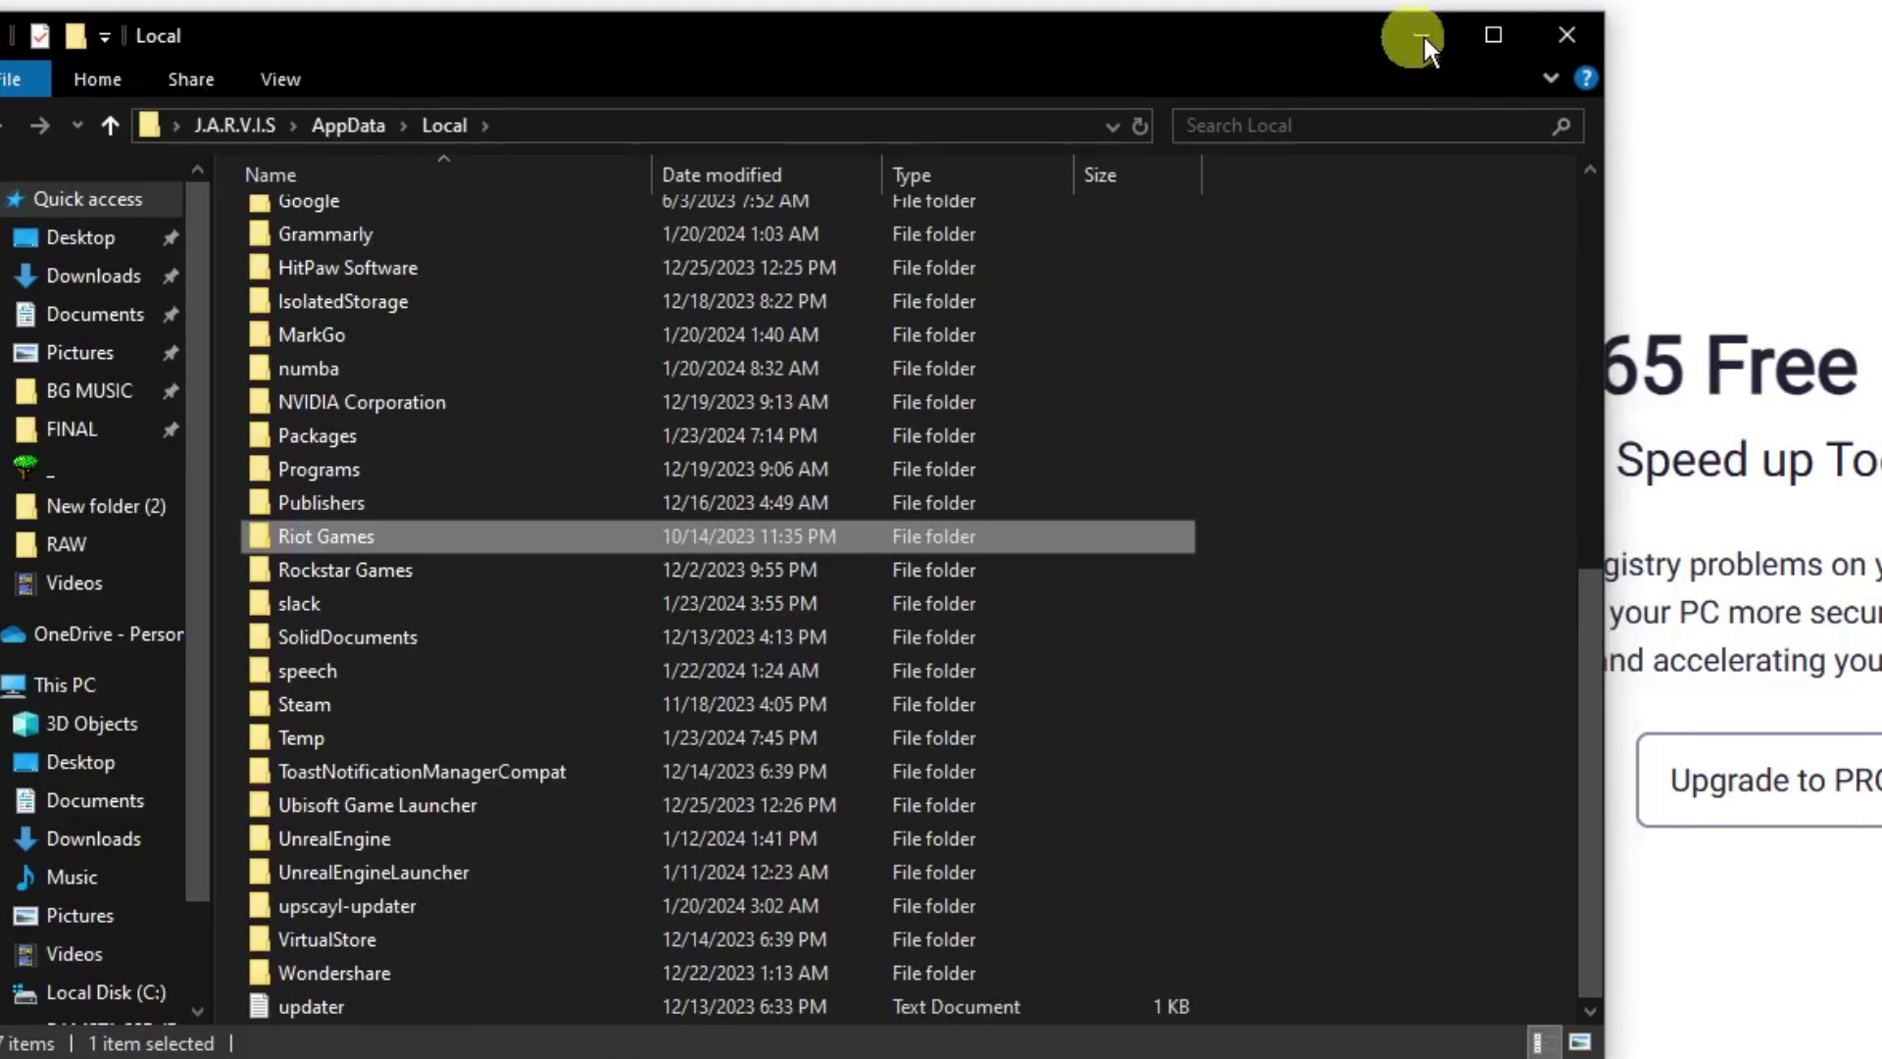
{"action": "left_click", "coordinate": [1562, 35]}
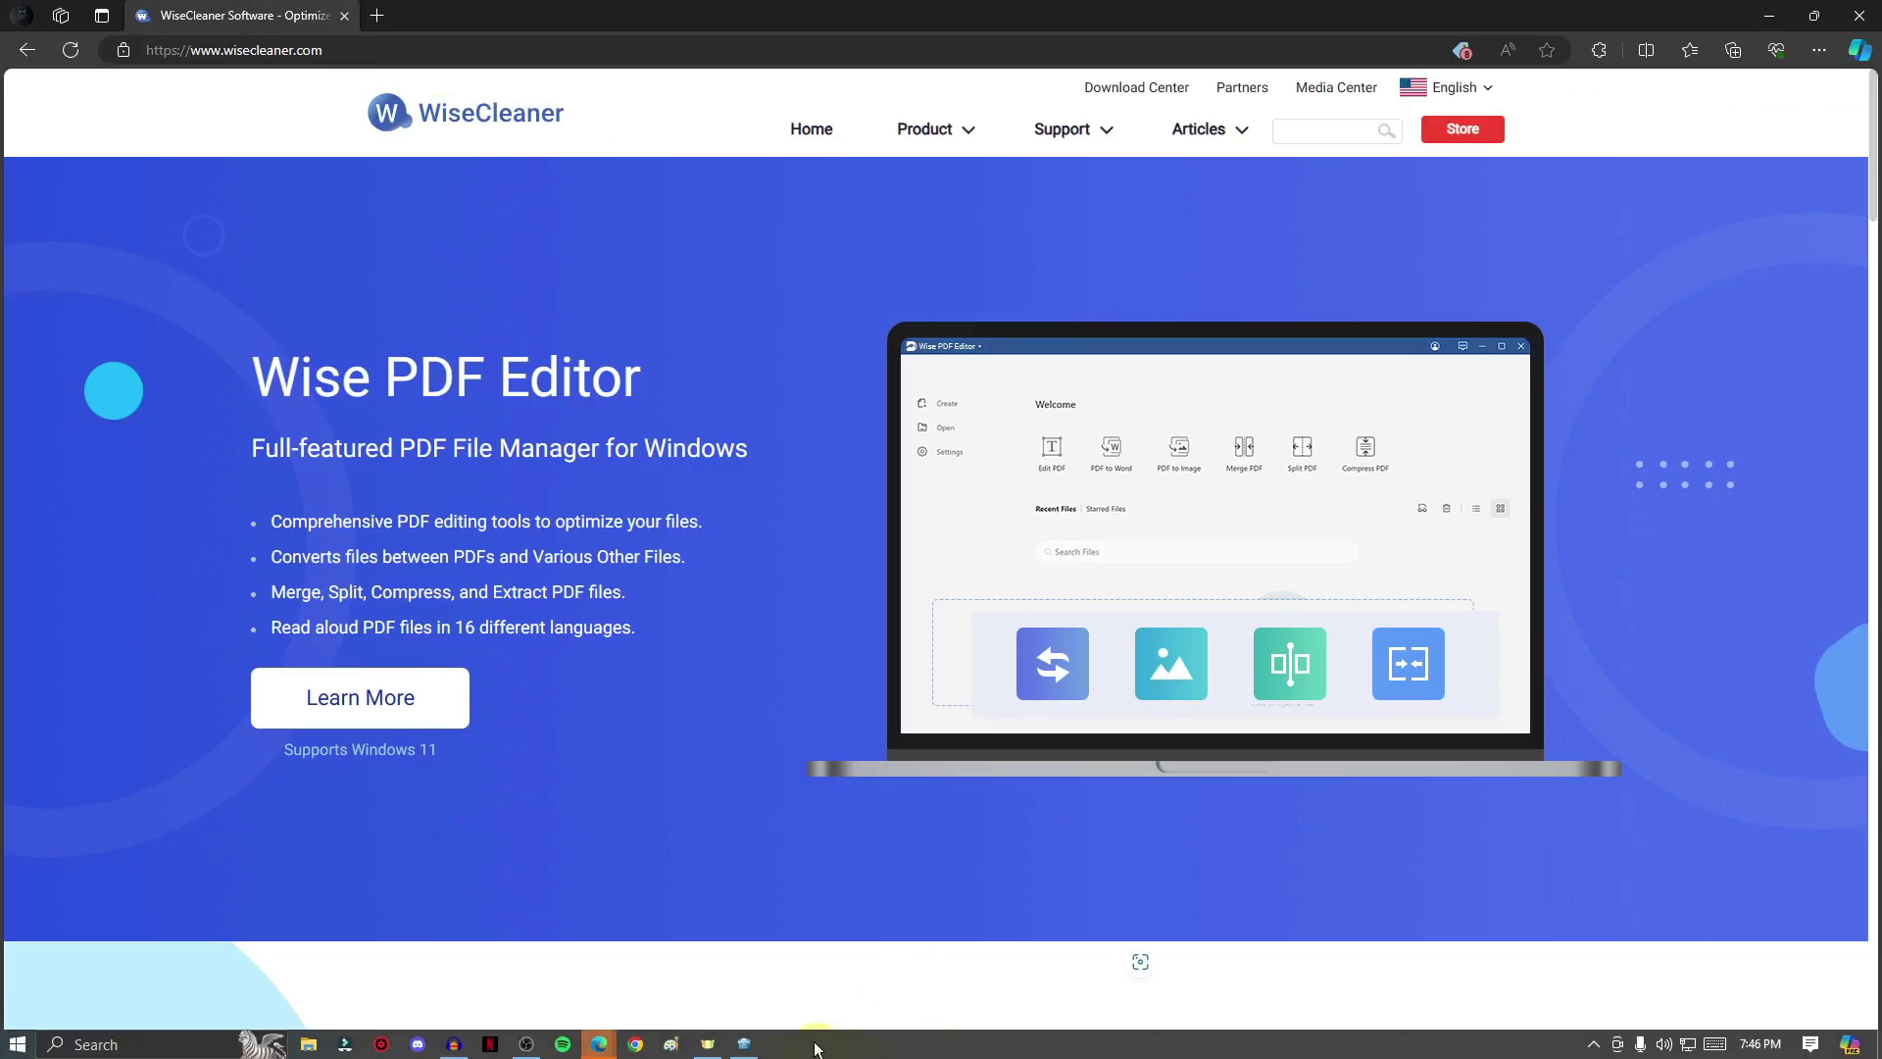
In Wise Program Uninstaller, tick Riot Client, Riot Vanguard and VALORANT, then exit choosing Not interested.
{"action": "left_click", "coordinate": [745, 1047]}
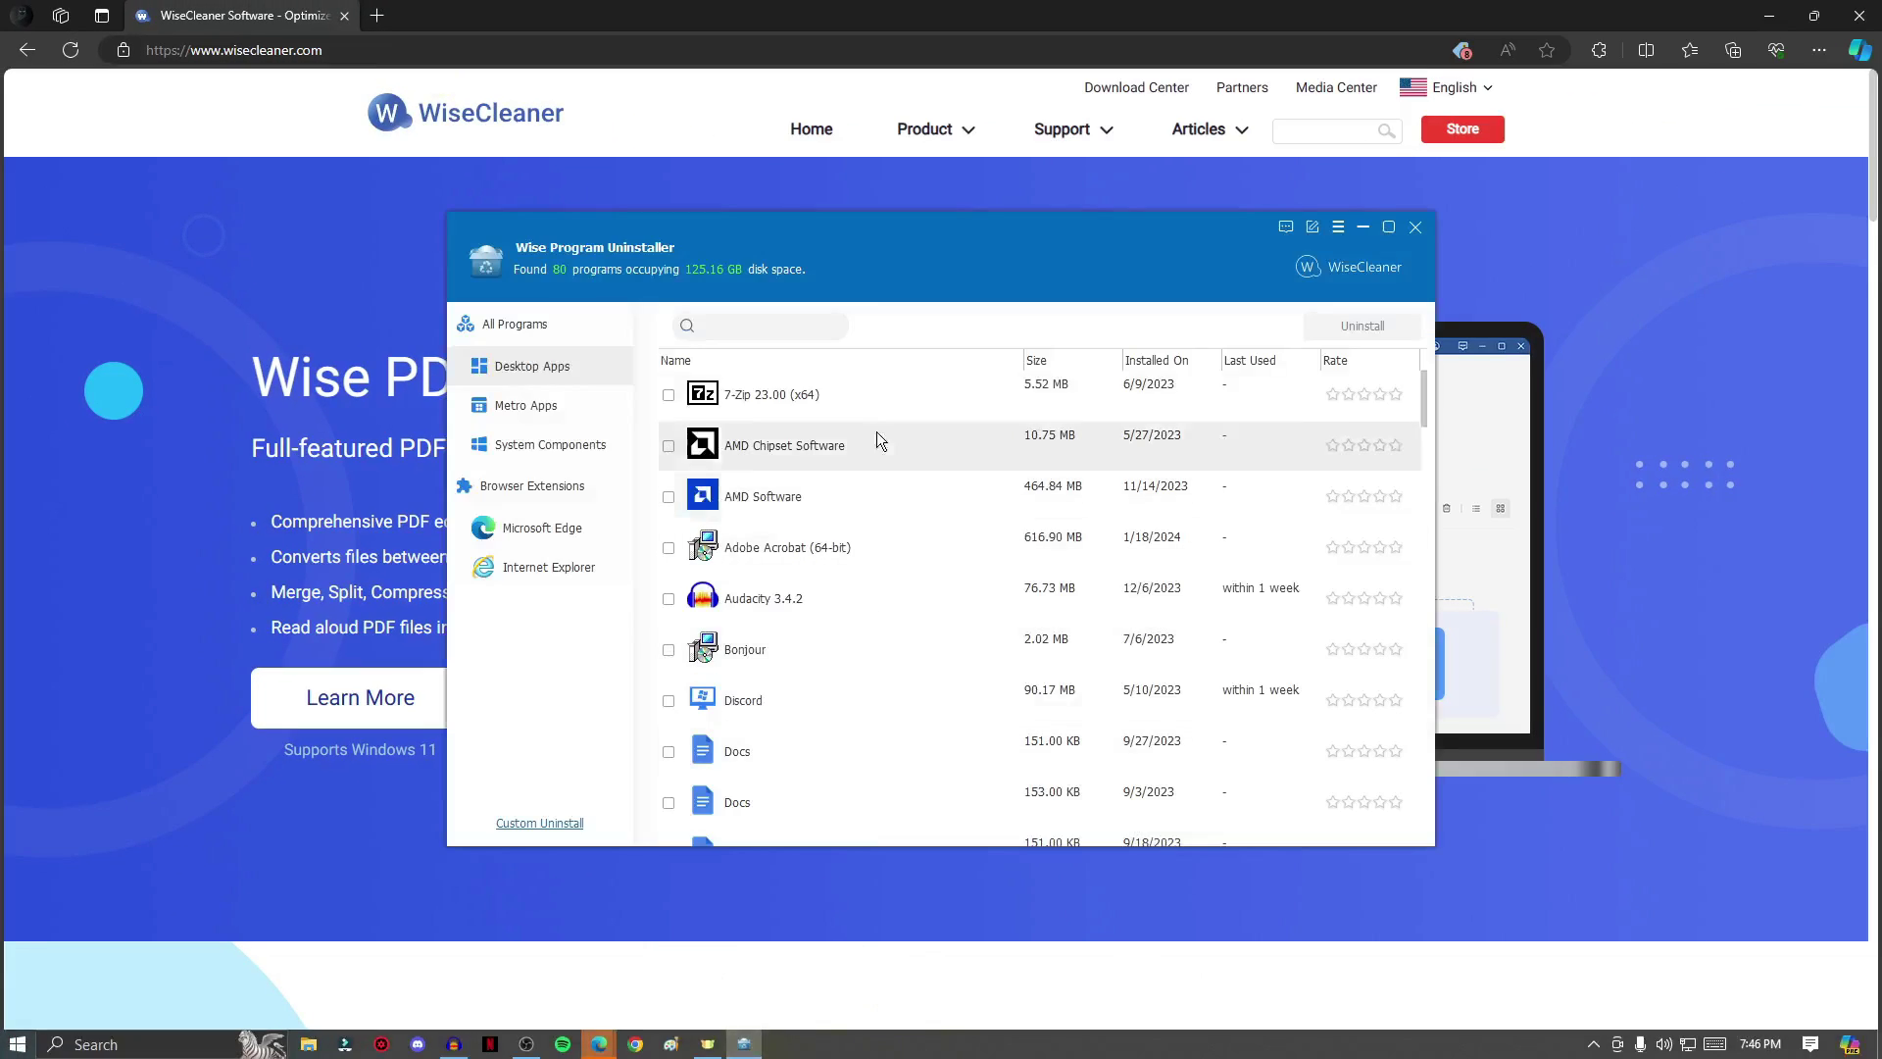
{"action": "left_click_drag", "start_coordinate": [880, 221], "coordinate": [915, 255]}
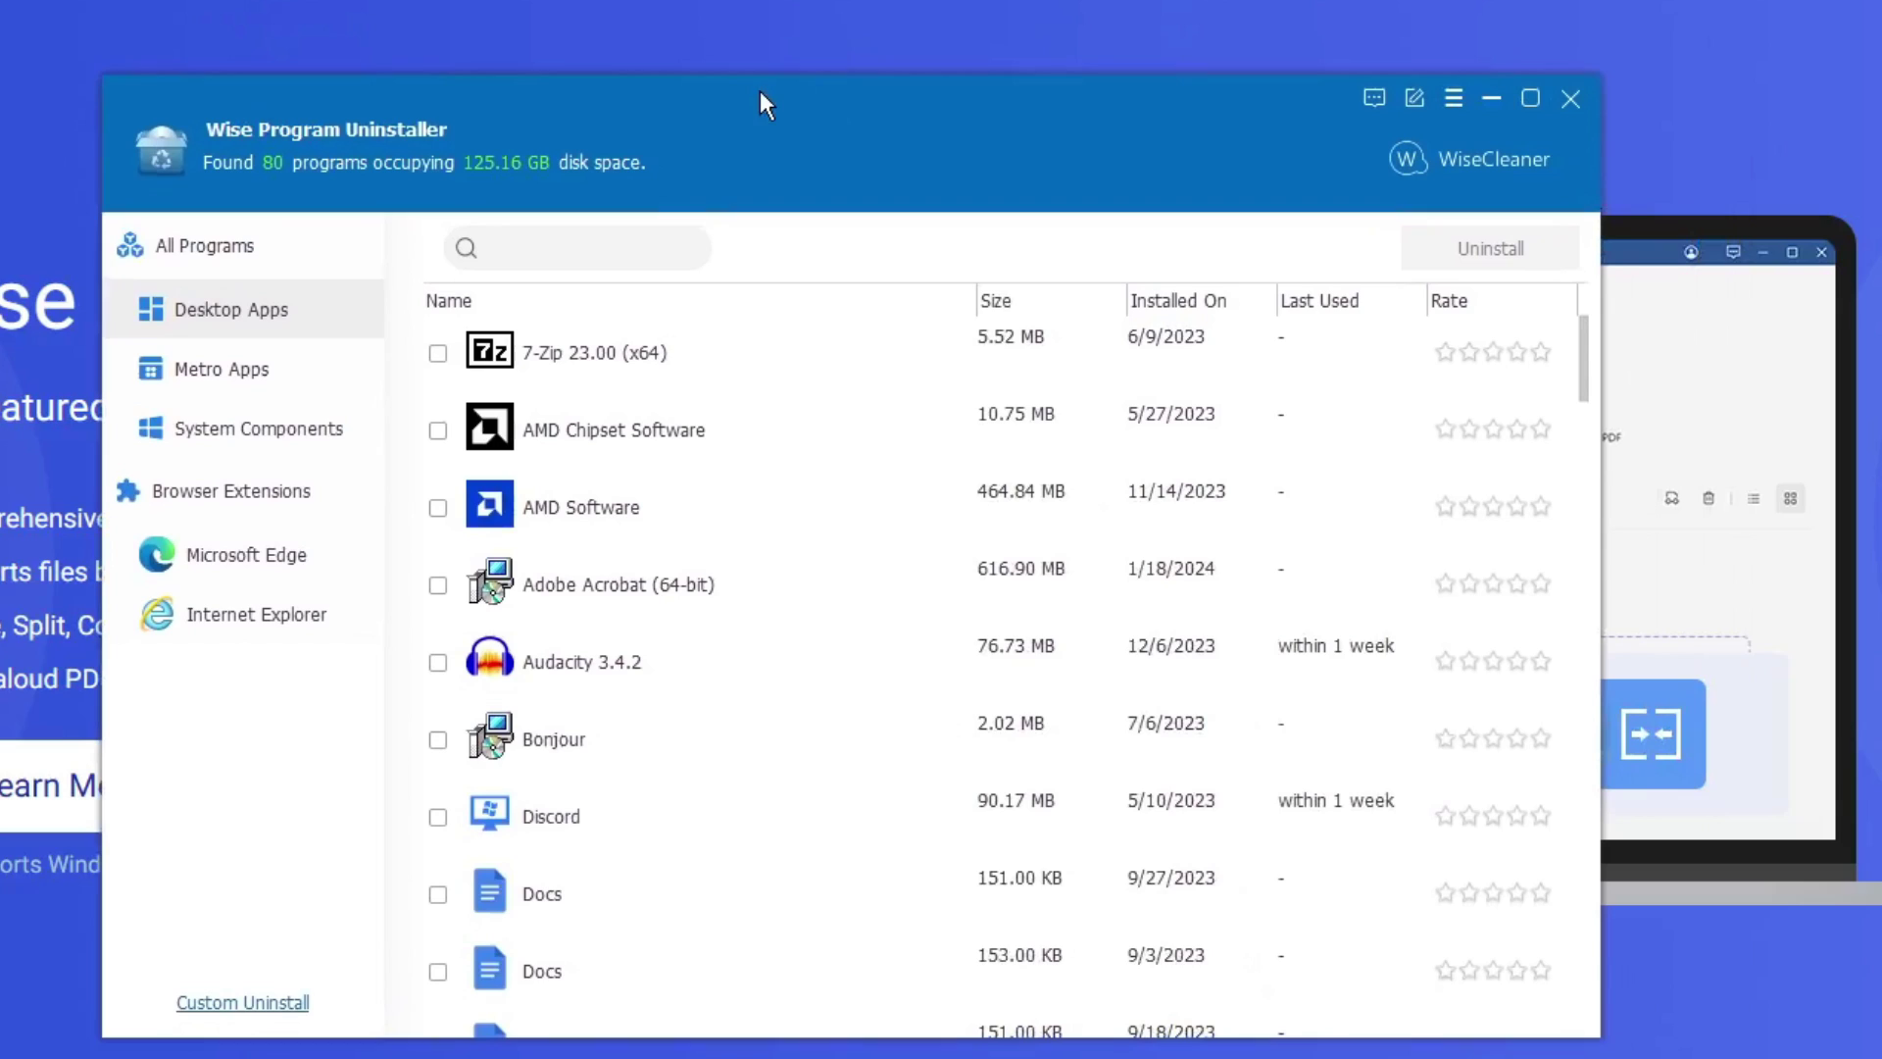
{"action": "scroll", "coordinate": [820, 764], "scroll_direction": "down", "scroll_amount": 5}
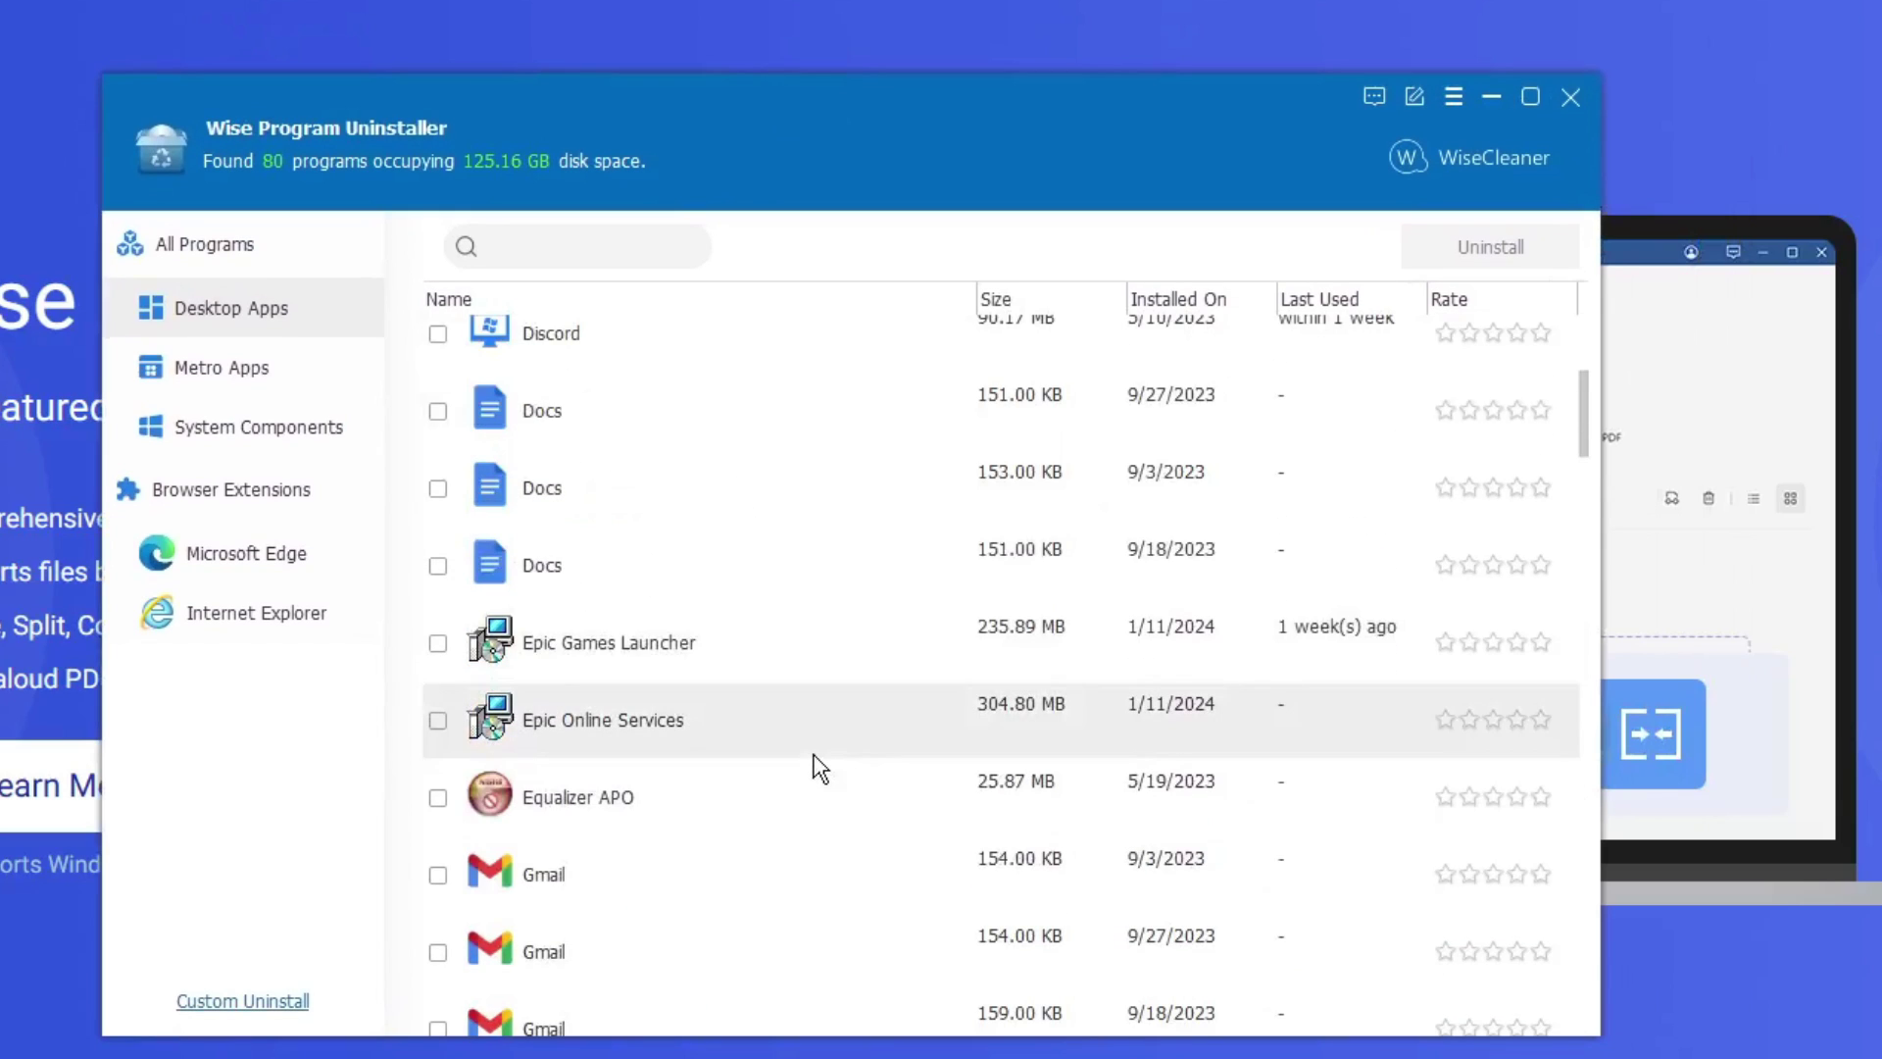
{"action": "scroll", "coordinate": [820, 765], "scroll_direction": "down", "scroll_amount": 12}
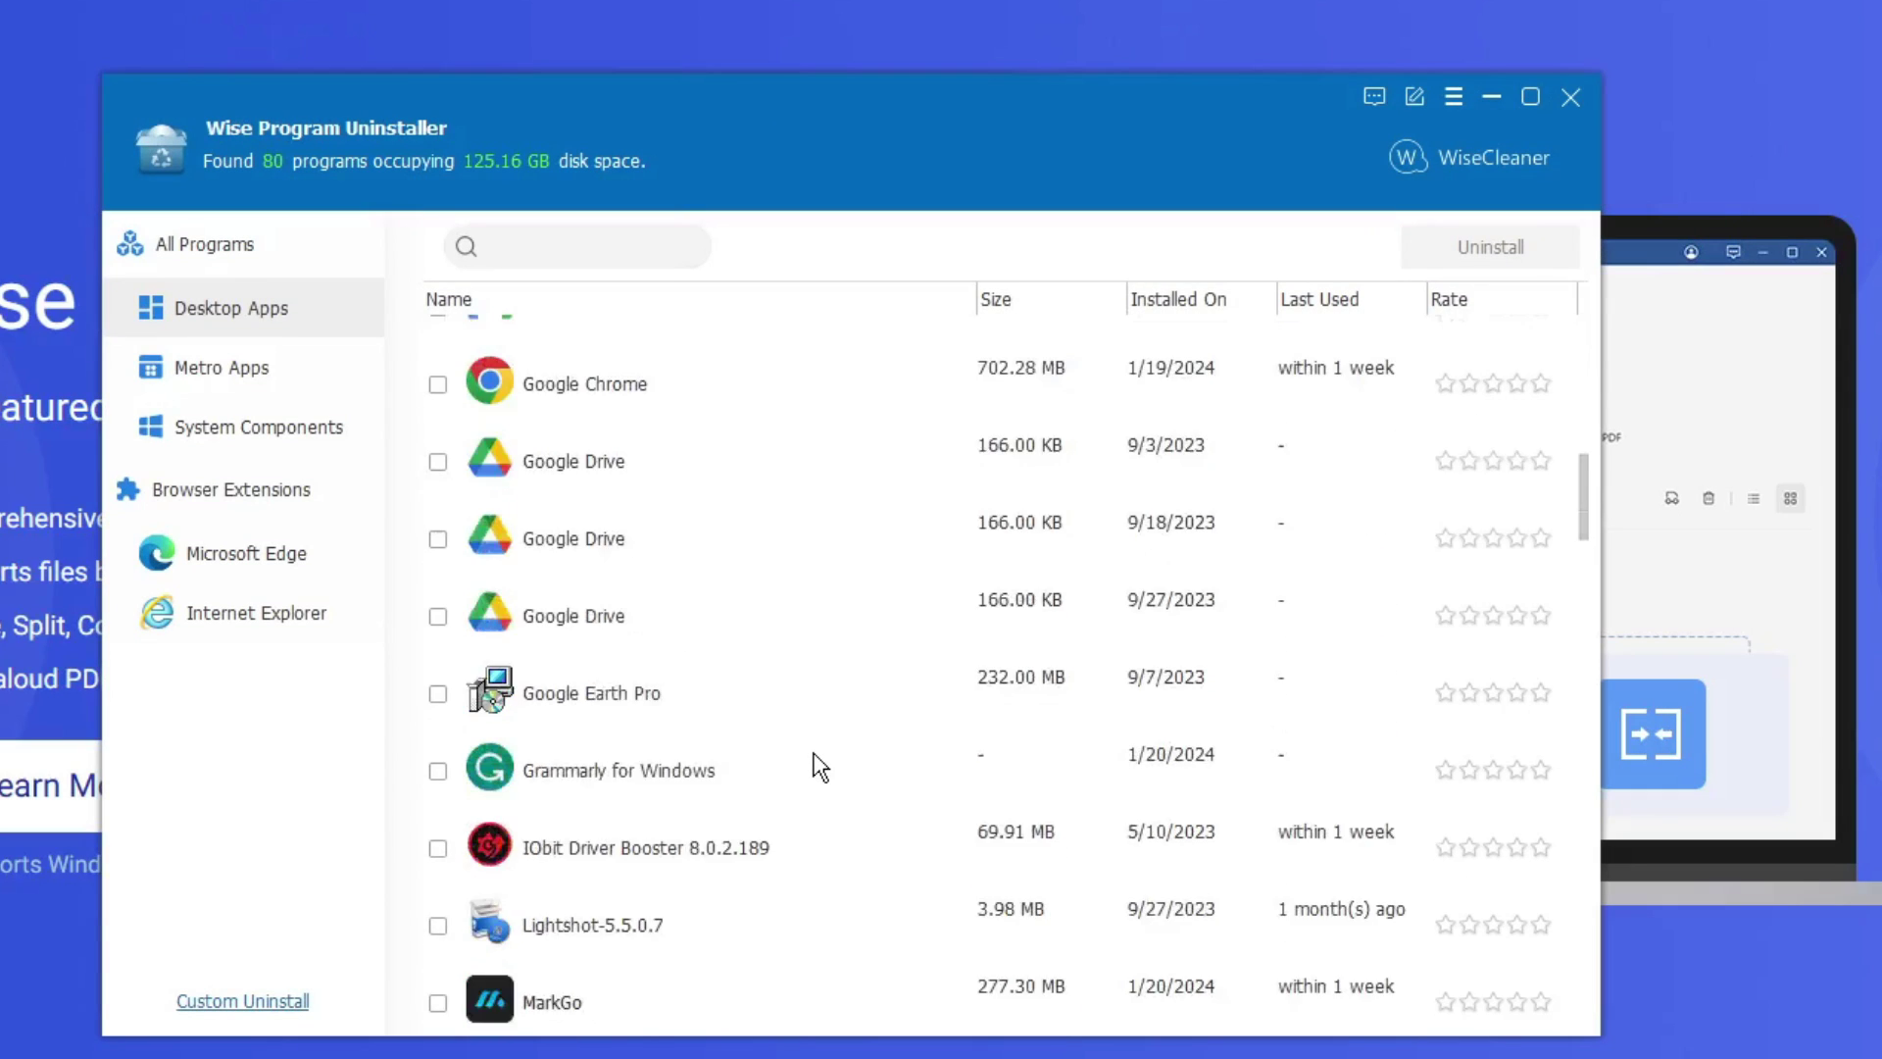
{"action": "scroll", "coordinate": [819, 765], "scroll_direction": "down", "scroll_amount": 6}
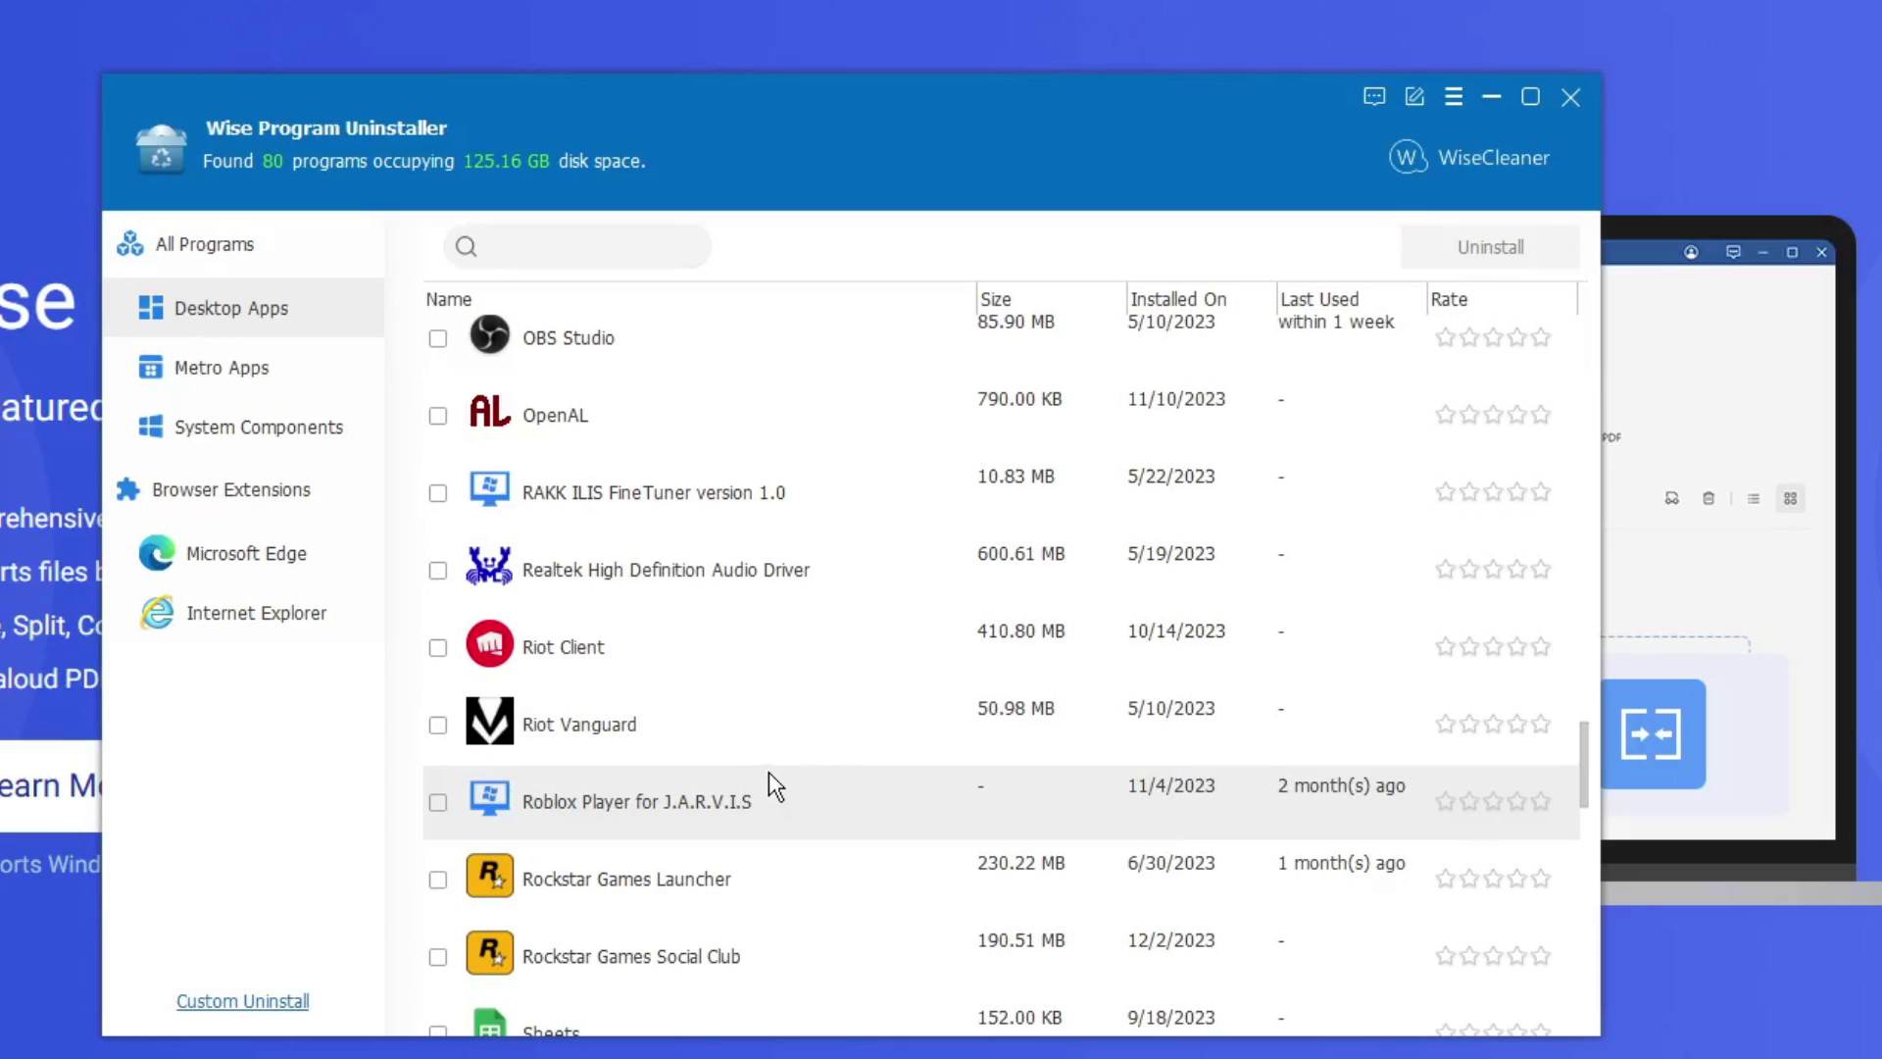
{"action": "left_click", "coordinate": [439, 648]}
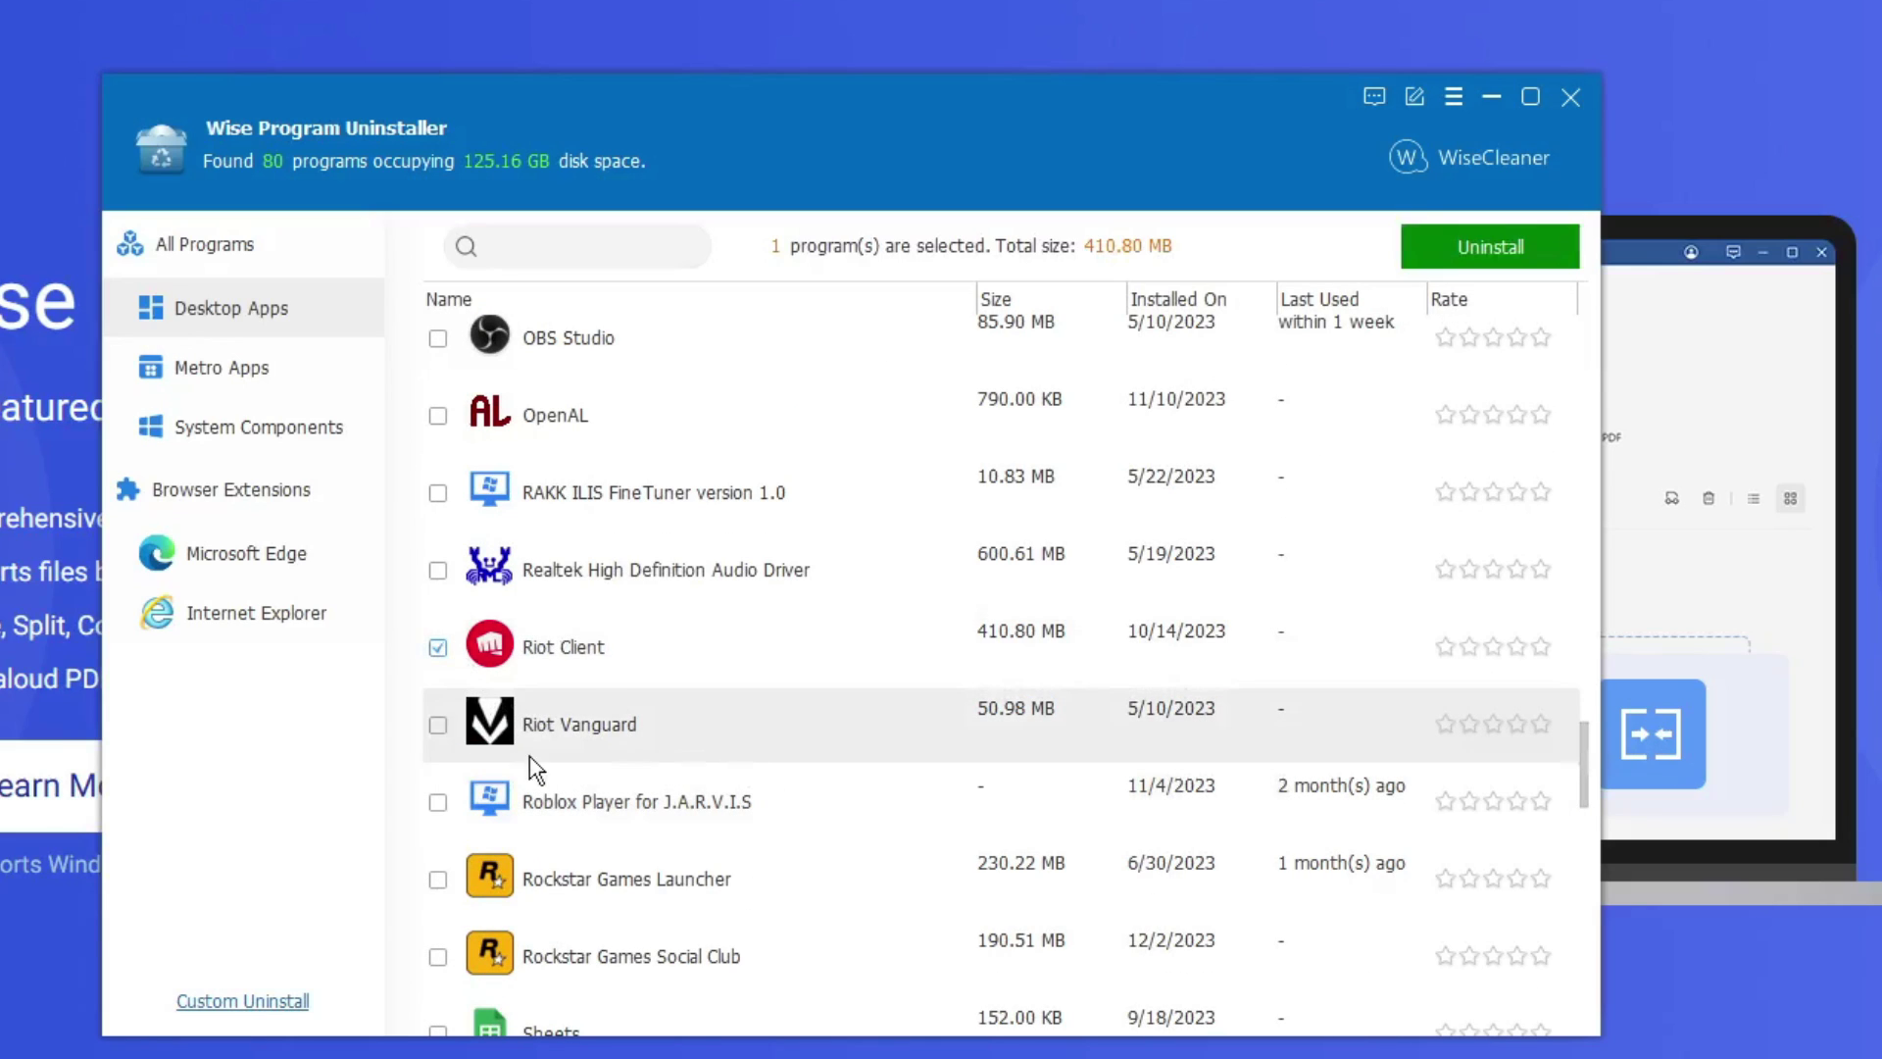
{"action": "left_click", "coordinate": [438, 725]}
{"action": "scroll", "coordinate": [749, 774], "scroll_direction": "down", "scroll_amount": 8}
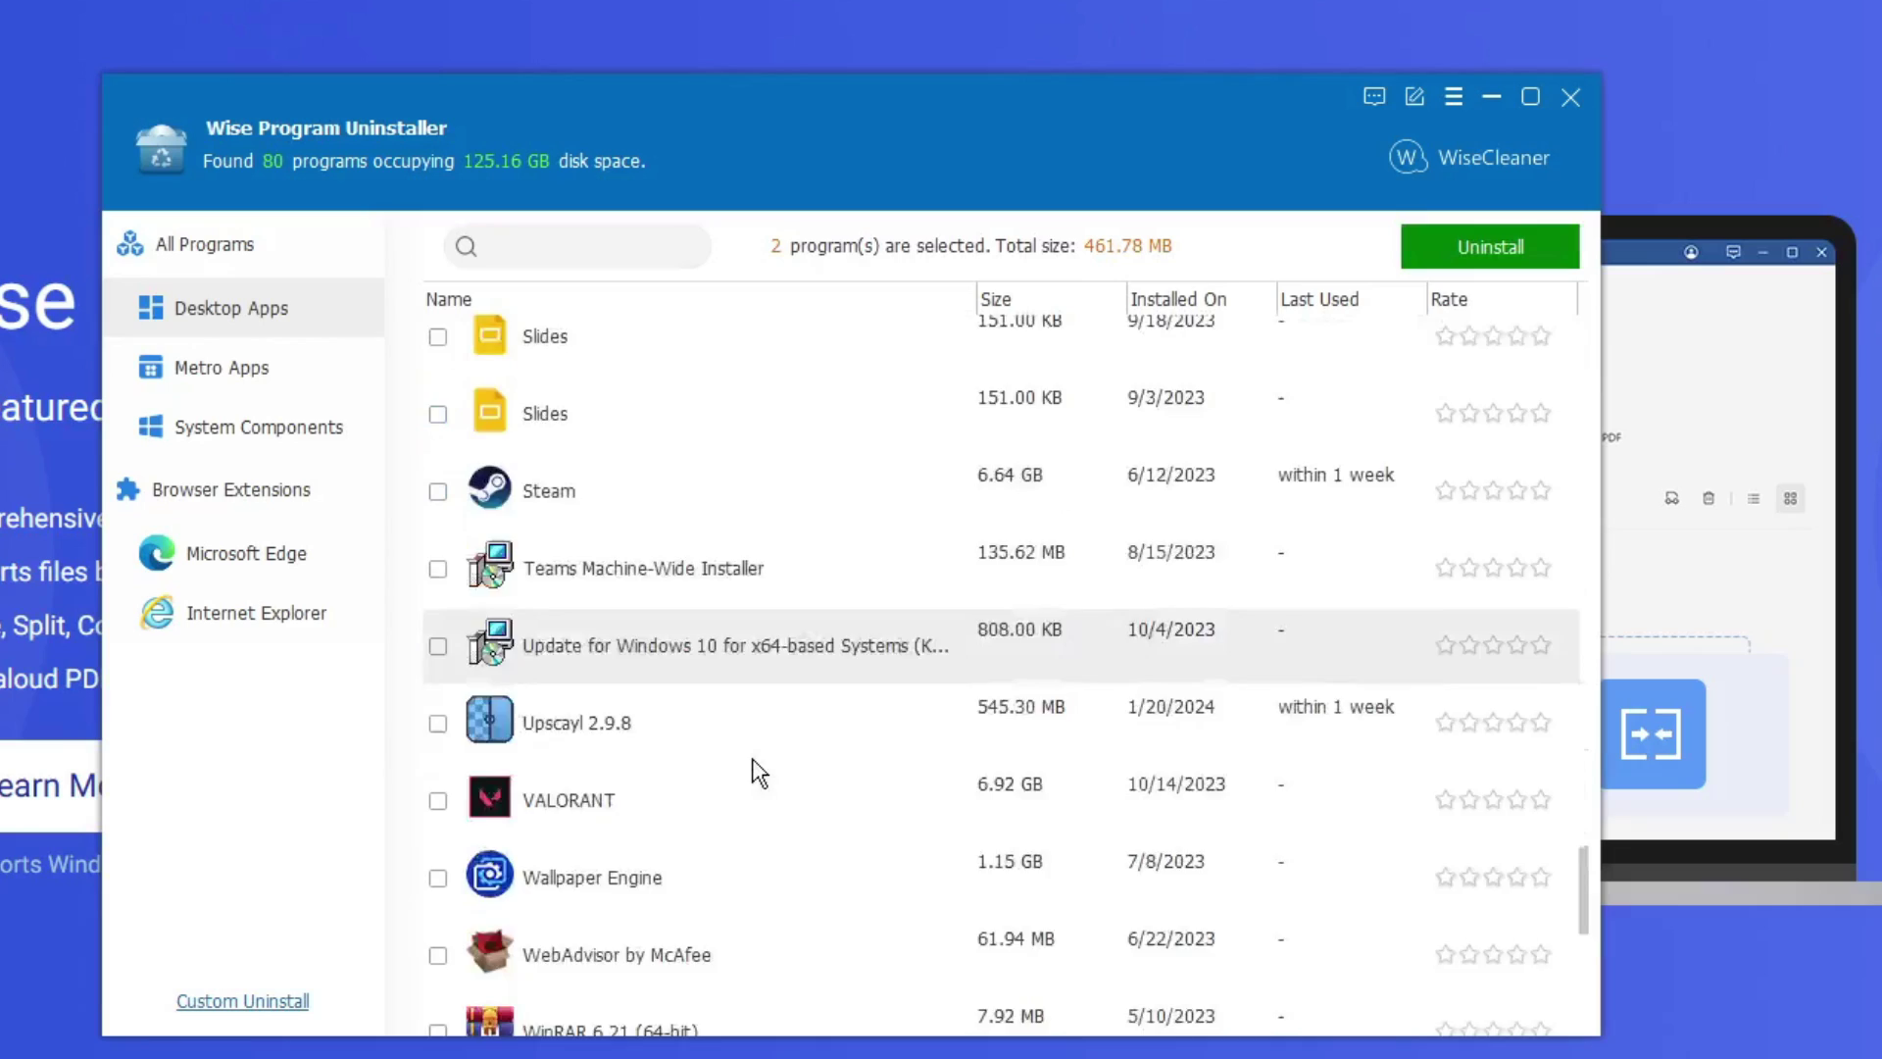
{"action": "scroll", "coordinate": [755, 772], "scroll_direction": "down", "scroll_amount": 2}
{"action": "left_click", "coordinate": [438, 559]}
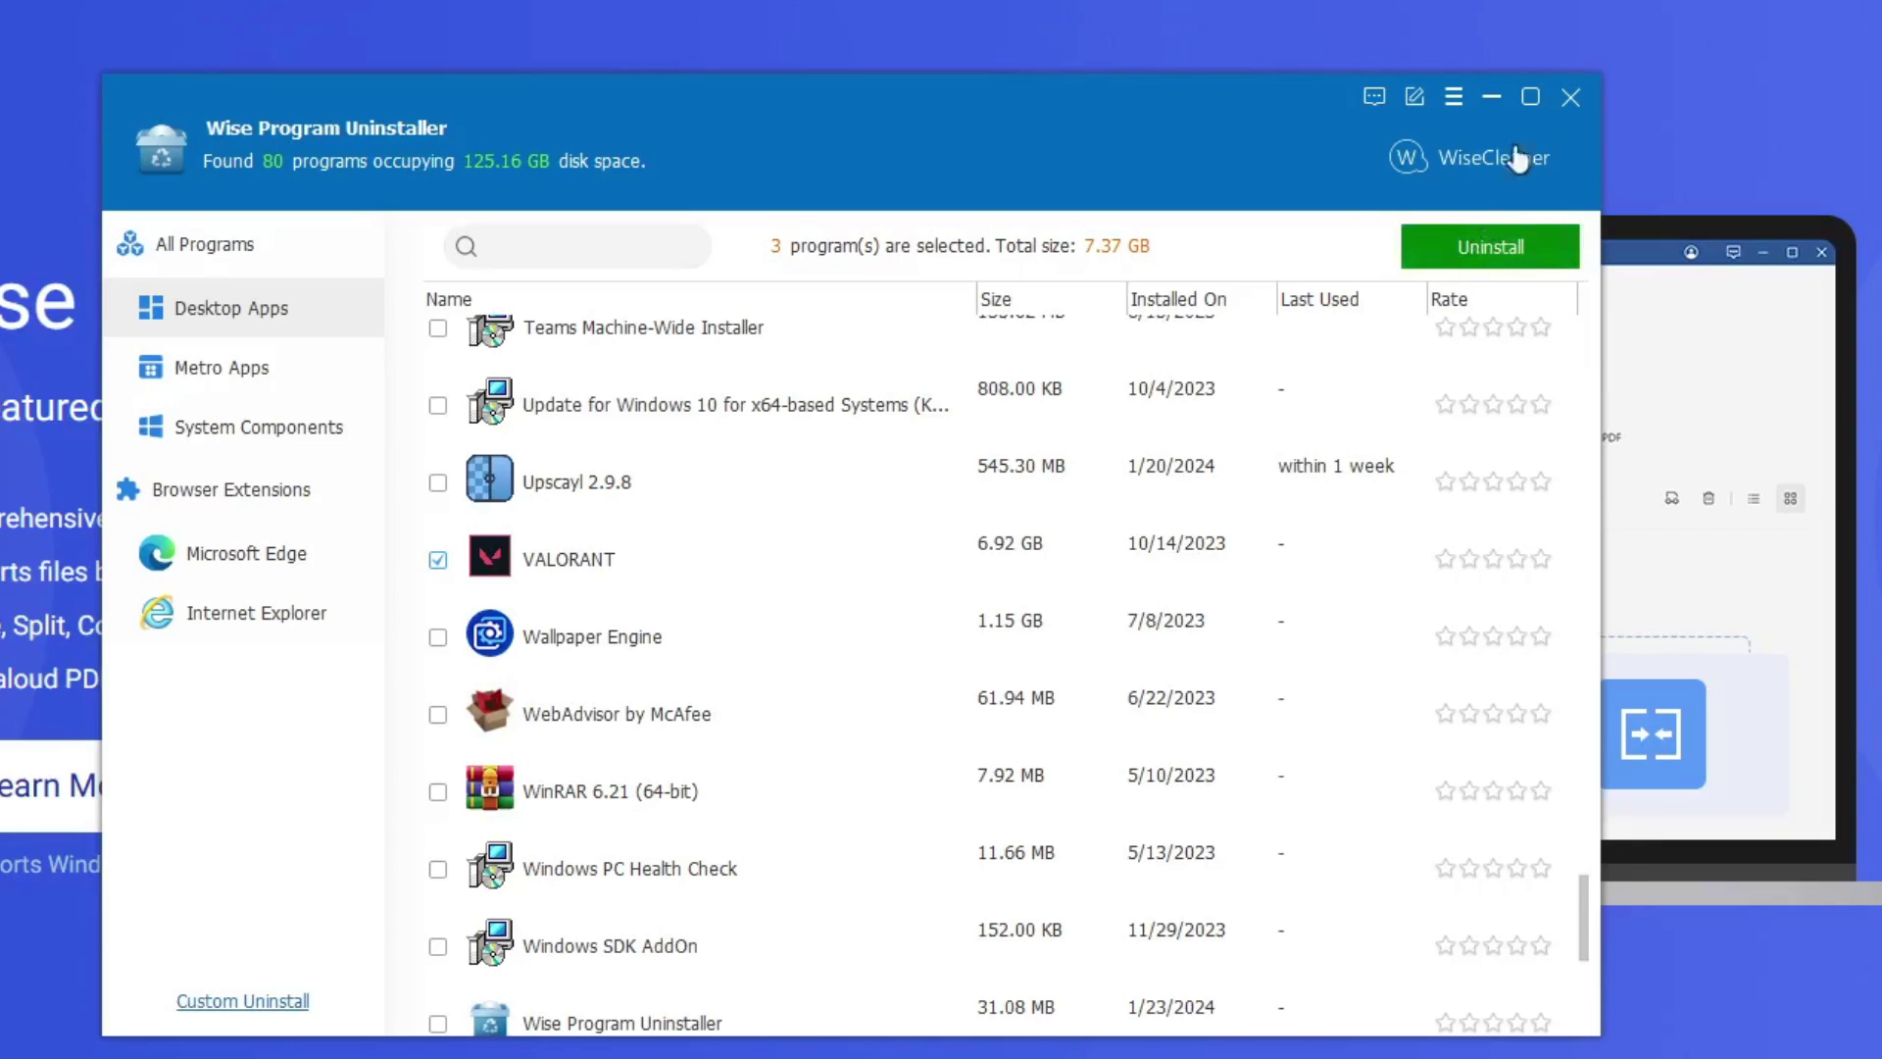
{"action": "left_click", "coordinate": [1571, 96]}
{"action": "left_click", "coordinate": [790, 853]}
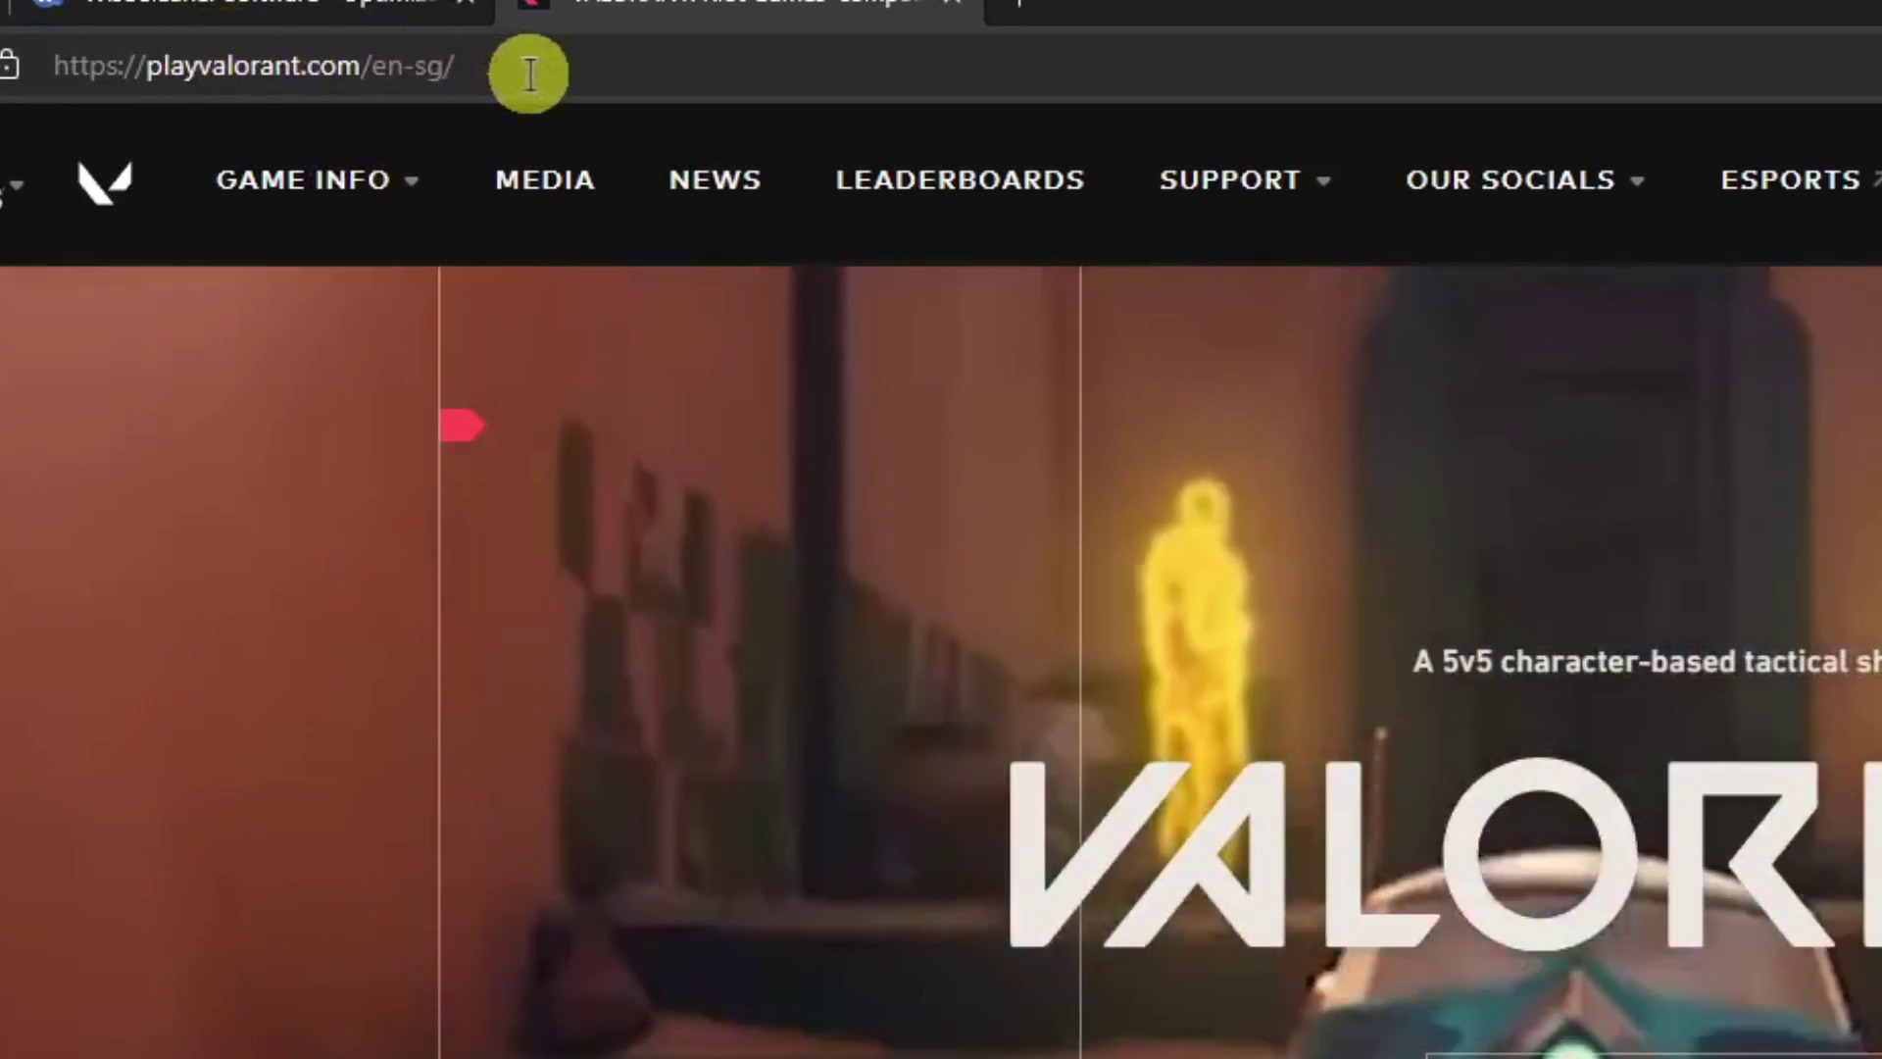
Select part of the playvalorant.com/en-sg address, then dismiss the suggestions to view the VALORANT homepage.
{"action": "left_click", "coordinate": [409, 67]}
{"action": "left_click", "coordinate": [409, 66]}
{"action": "left_click_drag", "start_coordinate": [446, 69], "coordinate": [428, 69]}
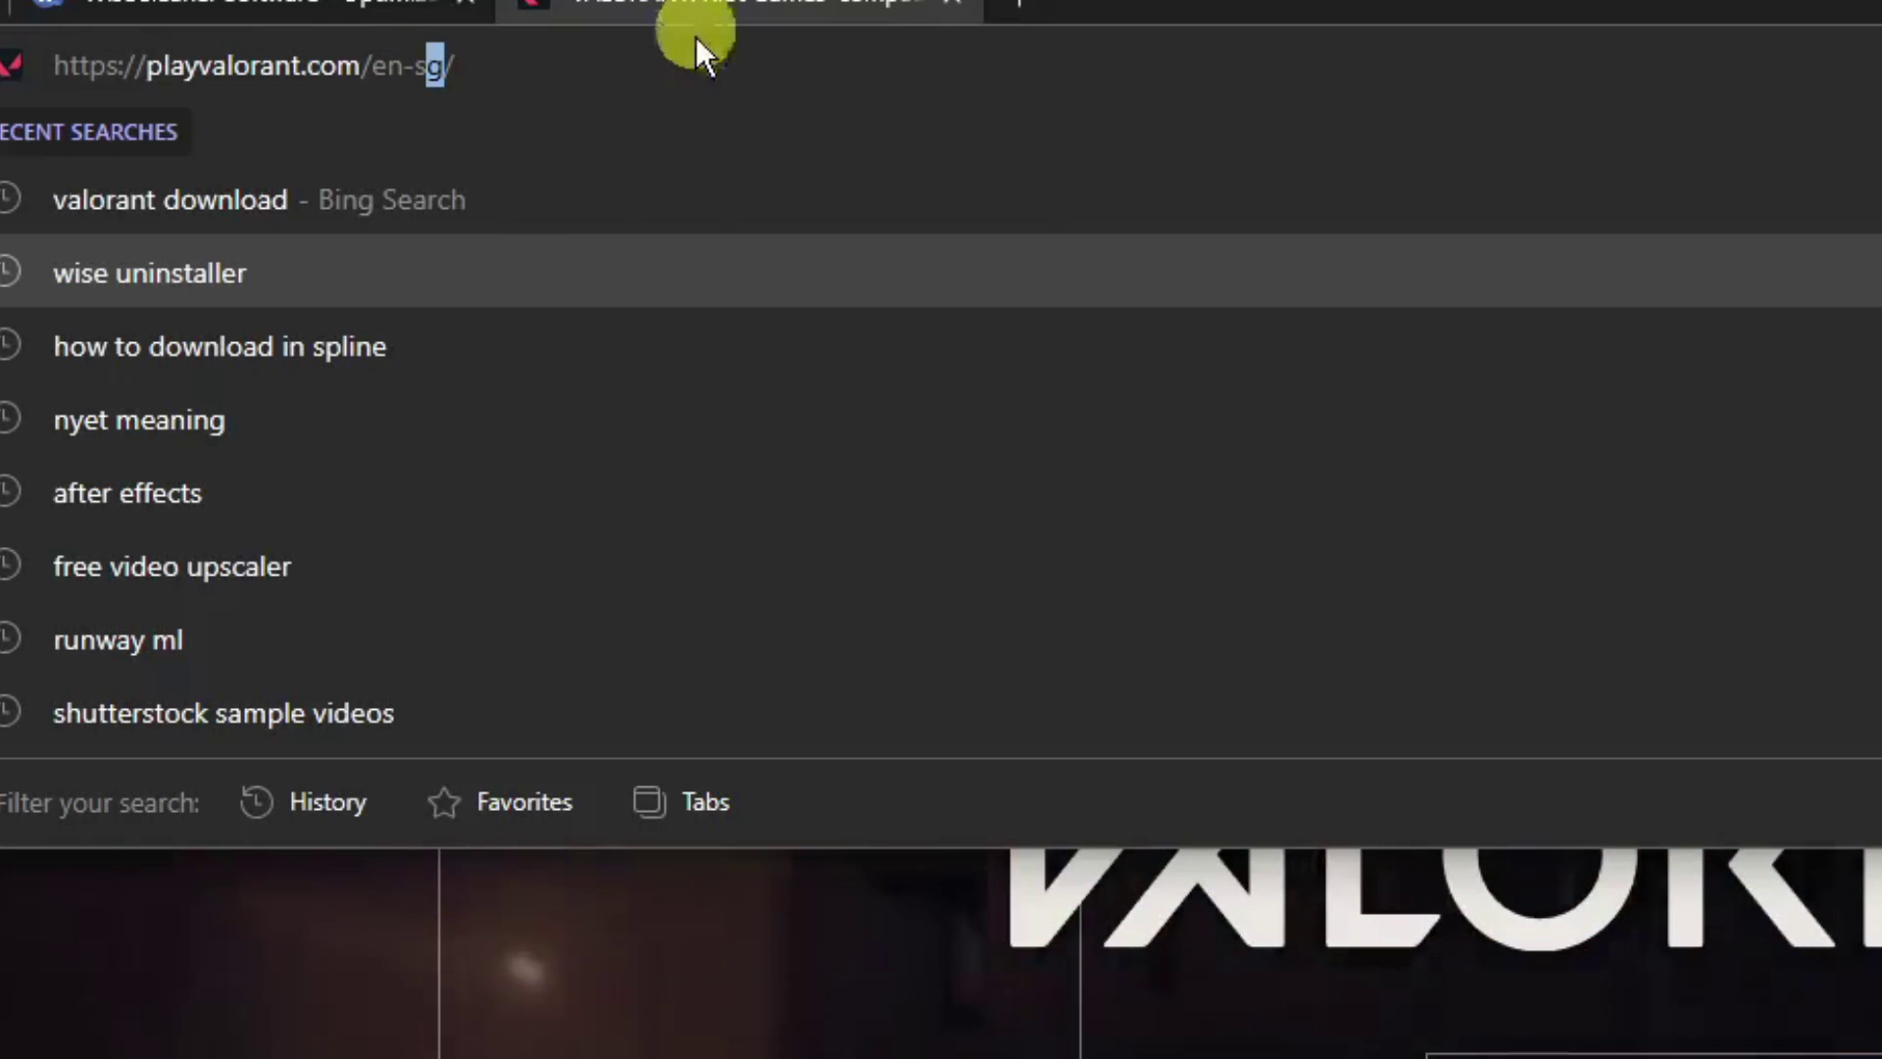
{"action": "key", "text": "Escape"}
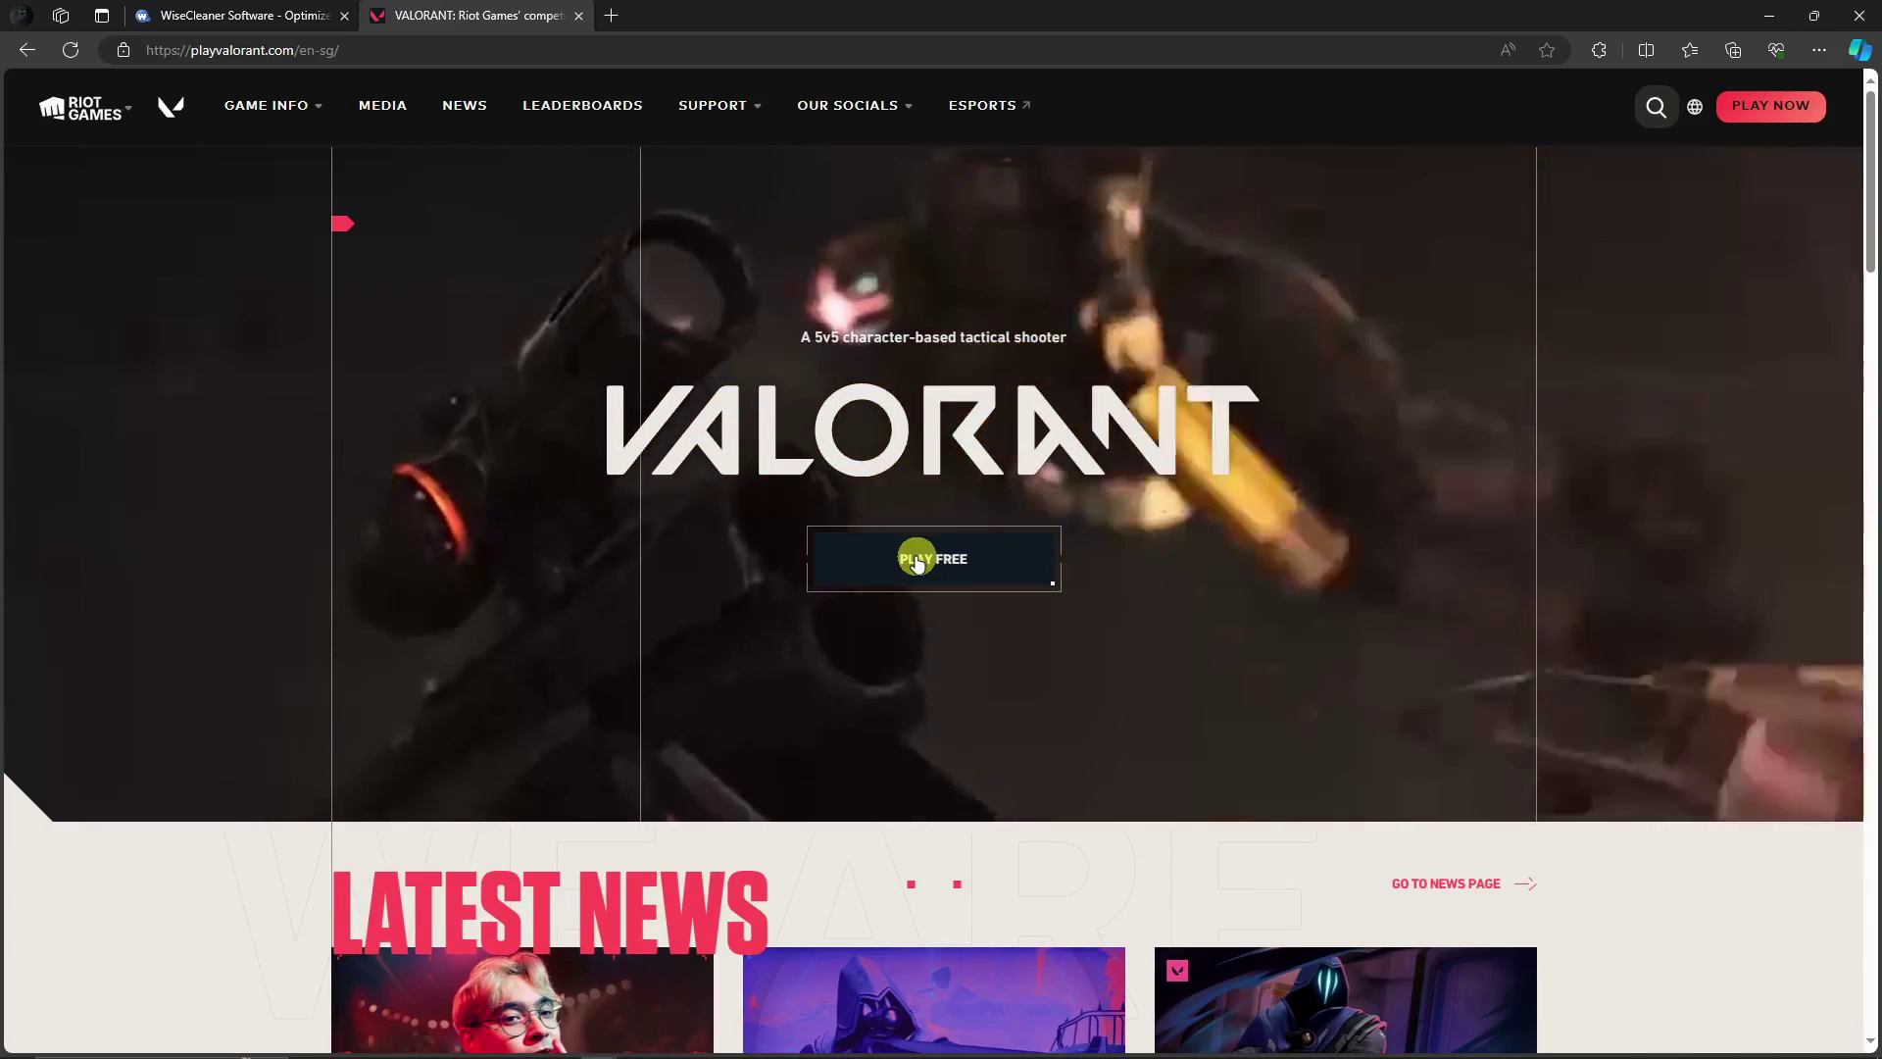
{"action": "left_click", "coordinate": [917, 560]}
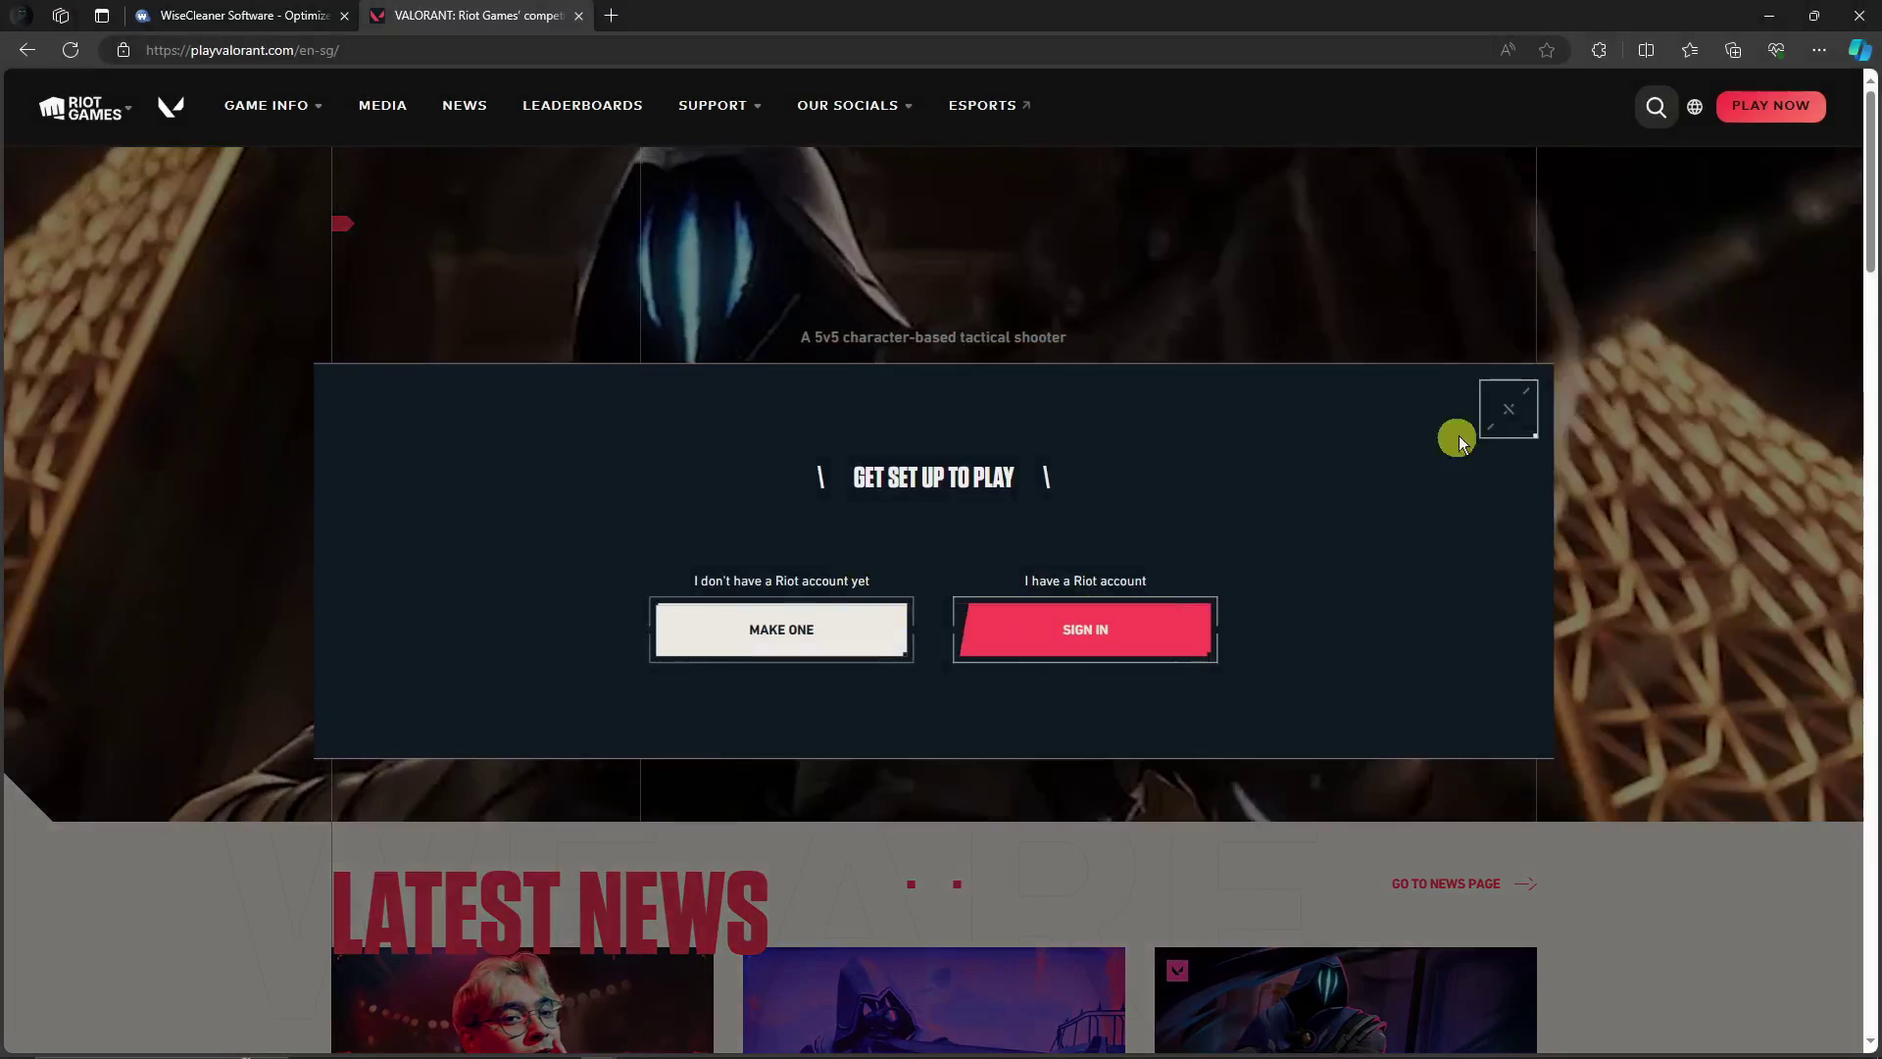
{"action": "left_click", "coordinate": [1507, 410]}
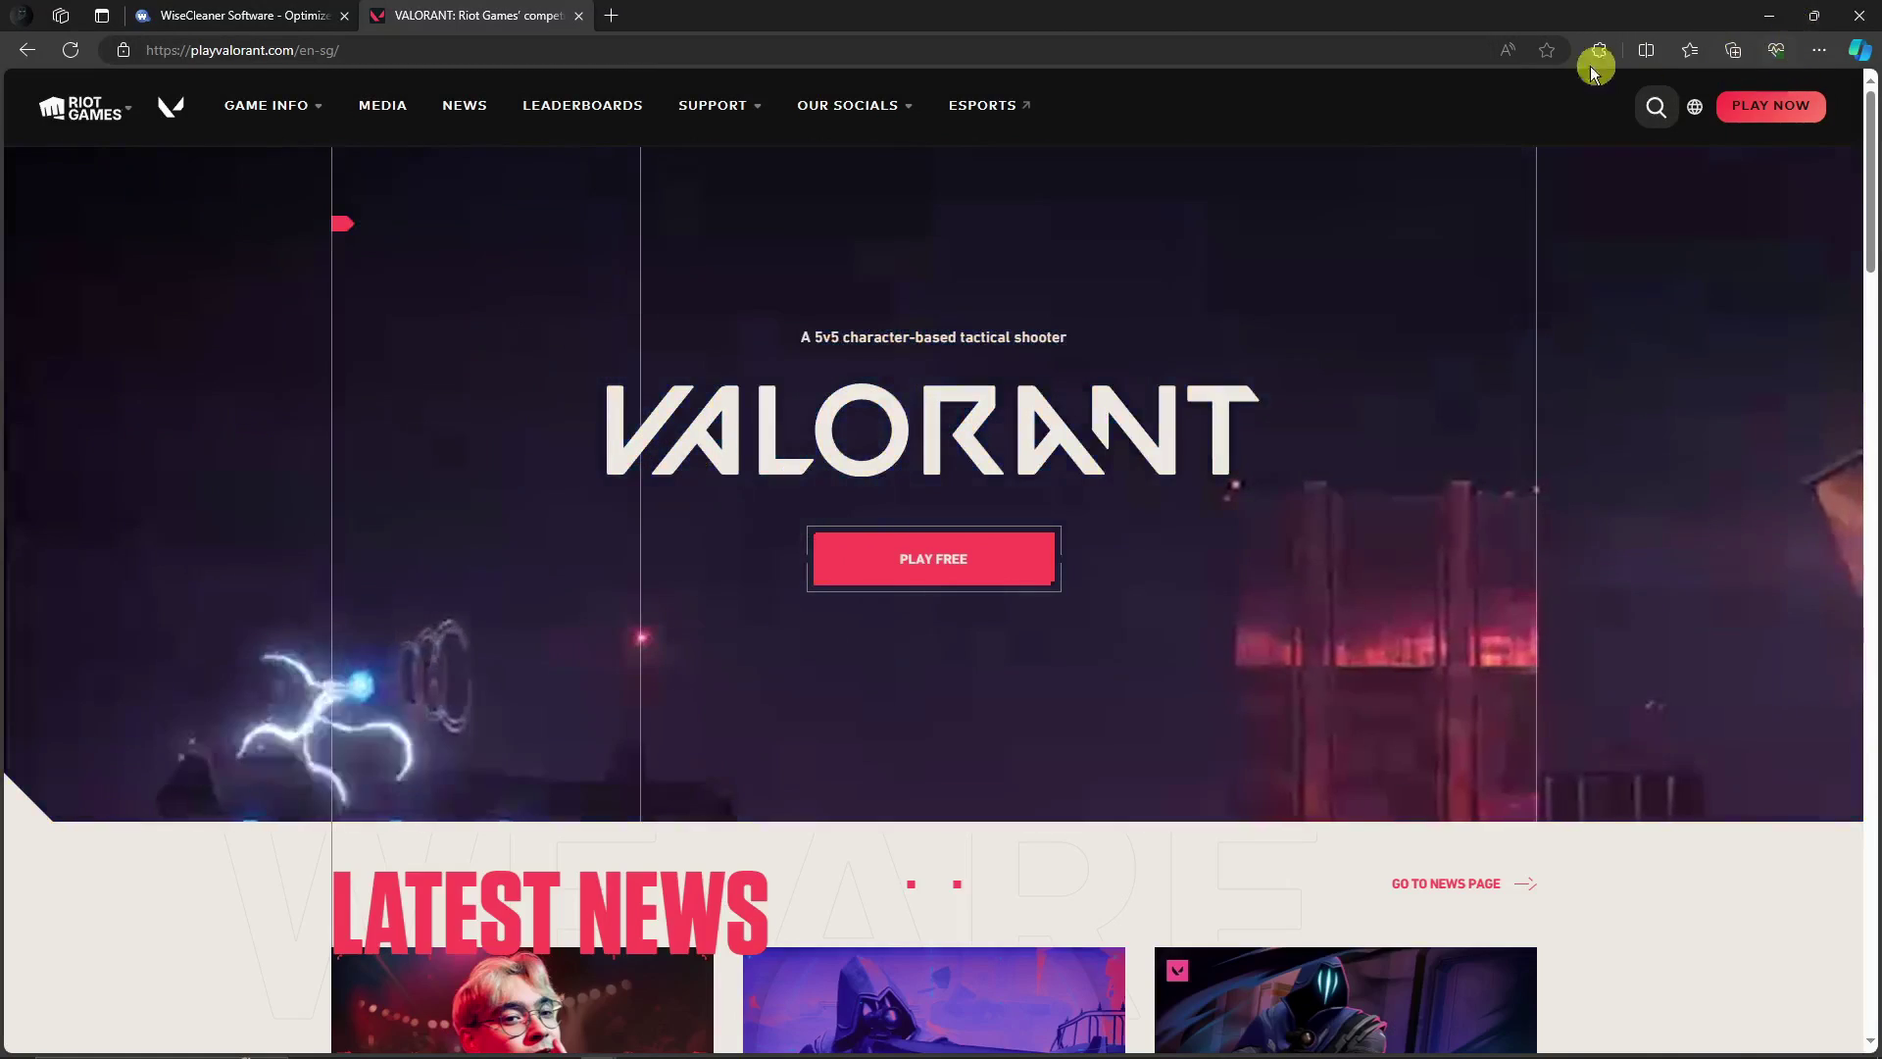
{"action": "scroll", "coordinate": [802, 733], "scroll_direction": "down", "scroll_amount": 4}
{"action": "scroll", "coordinate": [802, 733], "scroll_direction": "down", "scroll_amount": 15}
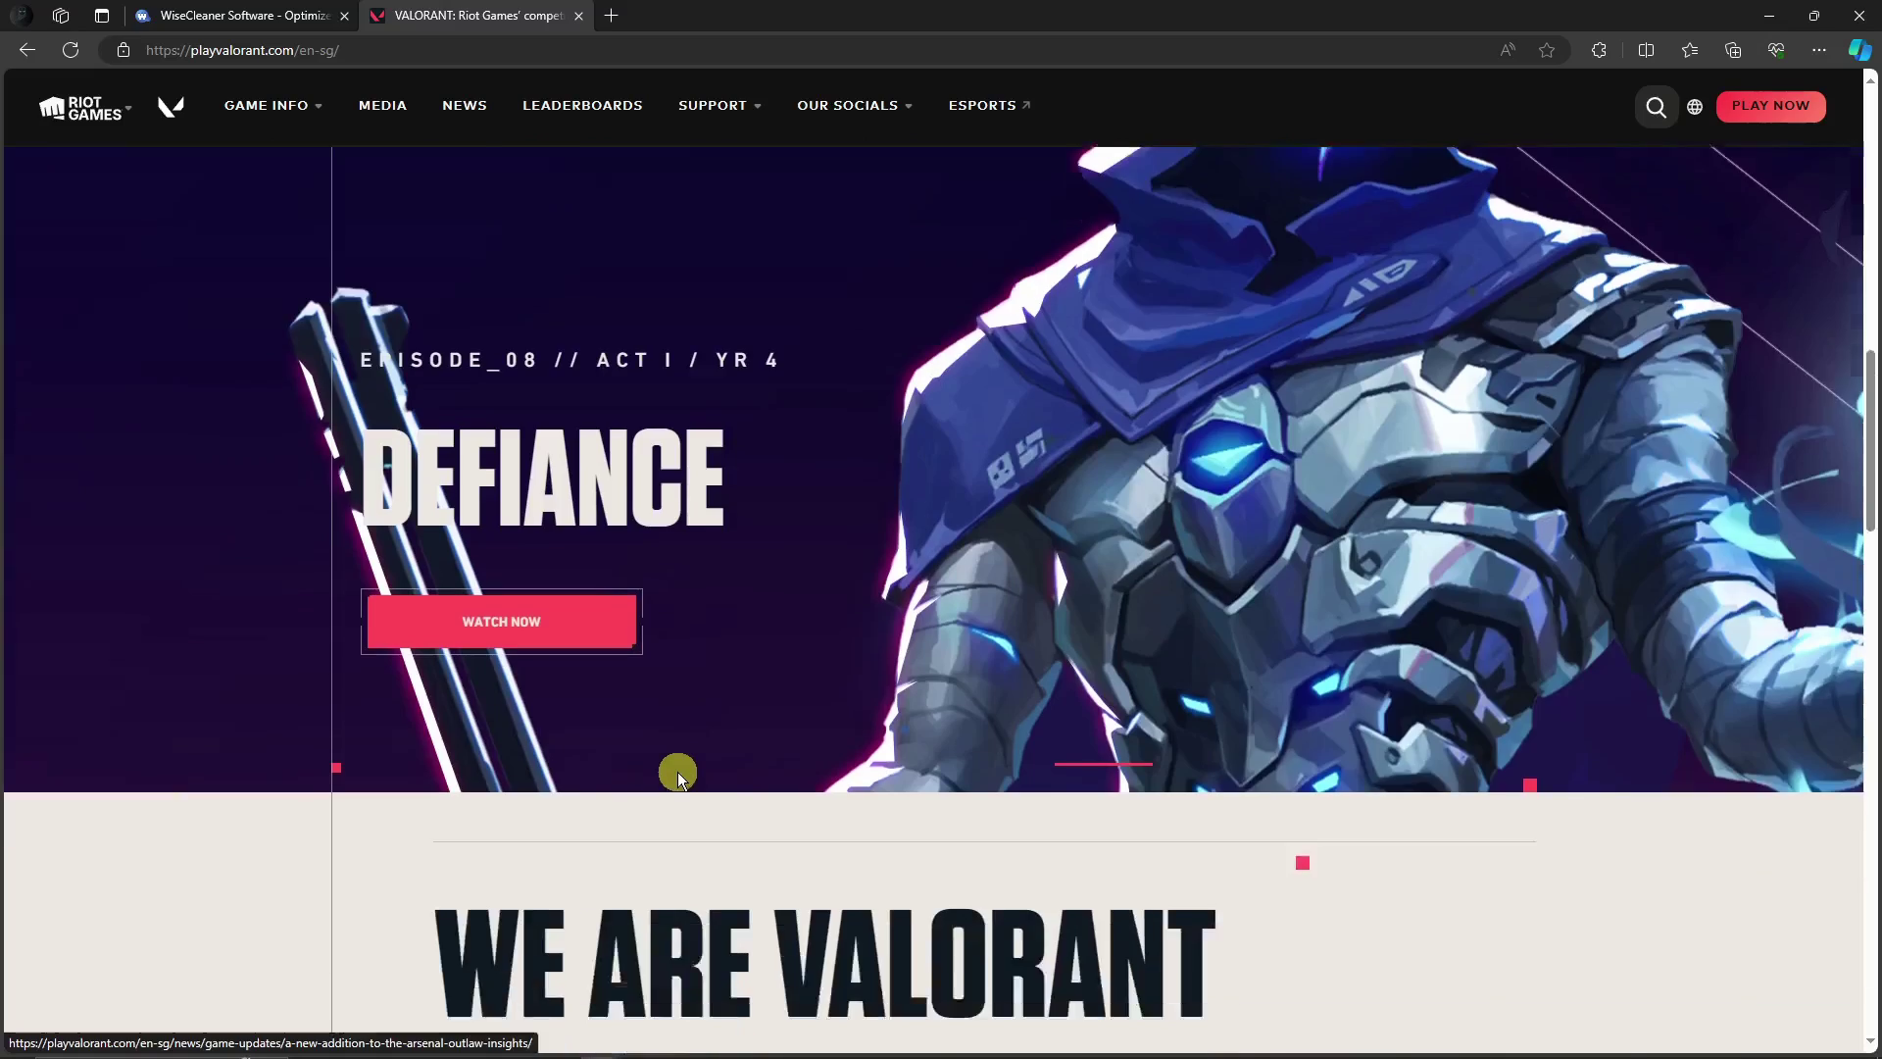
{"action": "scroll", "coordinate": [685, 775], "scroll_direction": "up", "scroll_amount": 15}
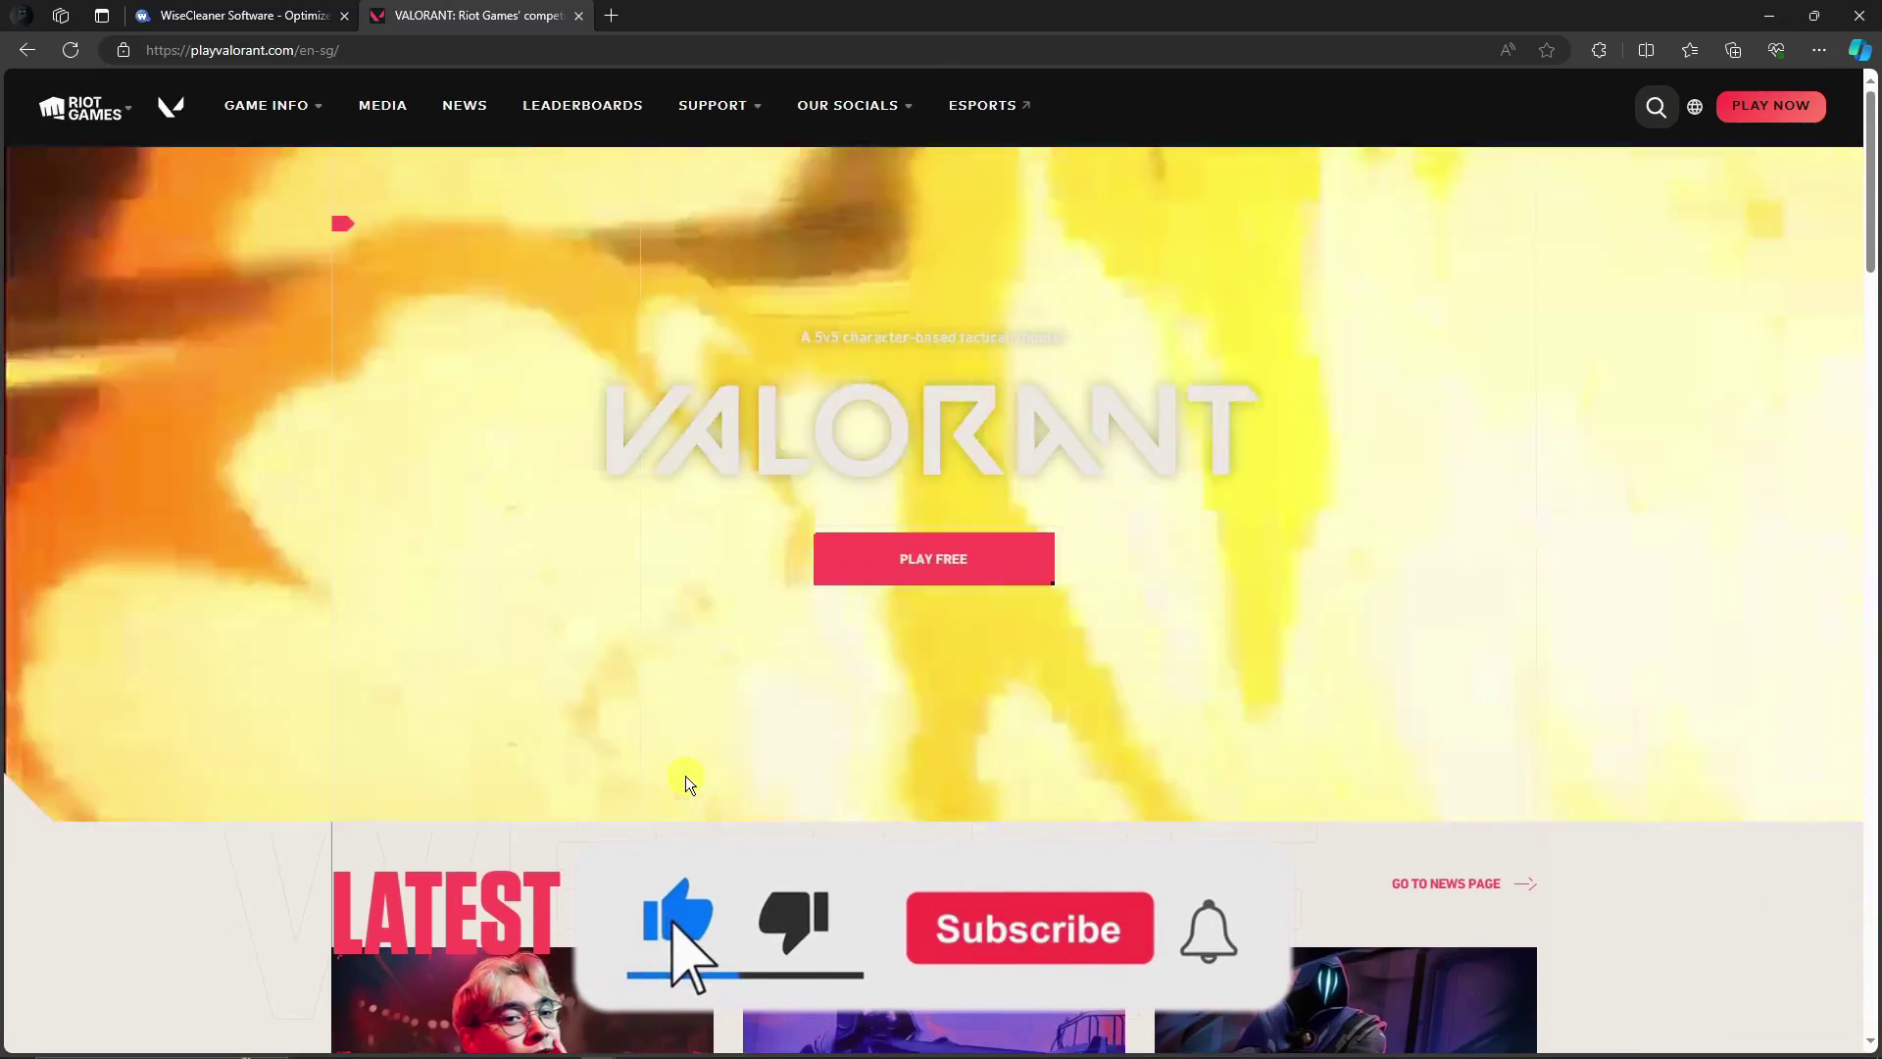
{"action": "scroll", "coordinate": [686, 775], "scroll_direction": "down", "scroll_amount": 15}
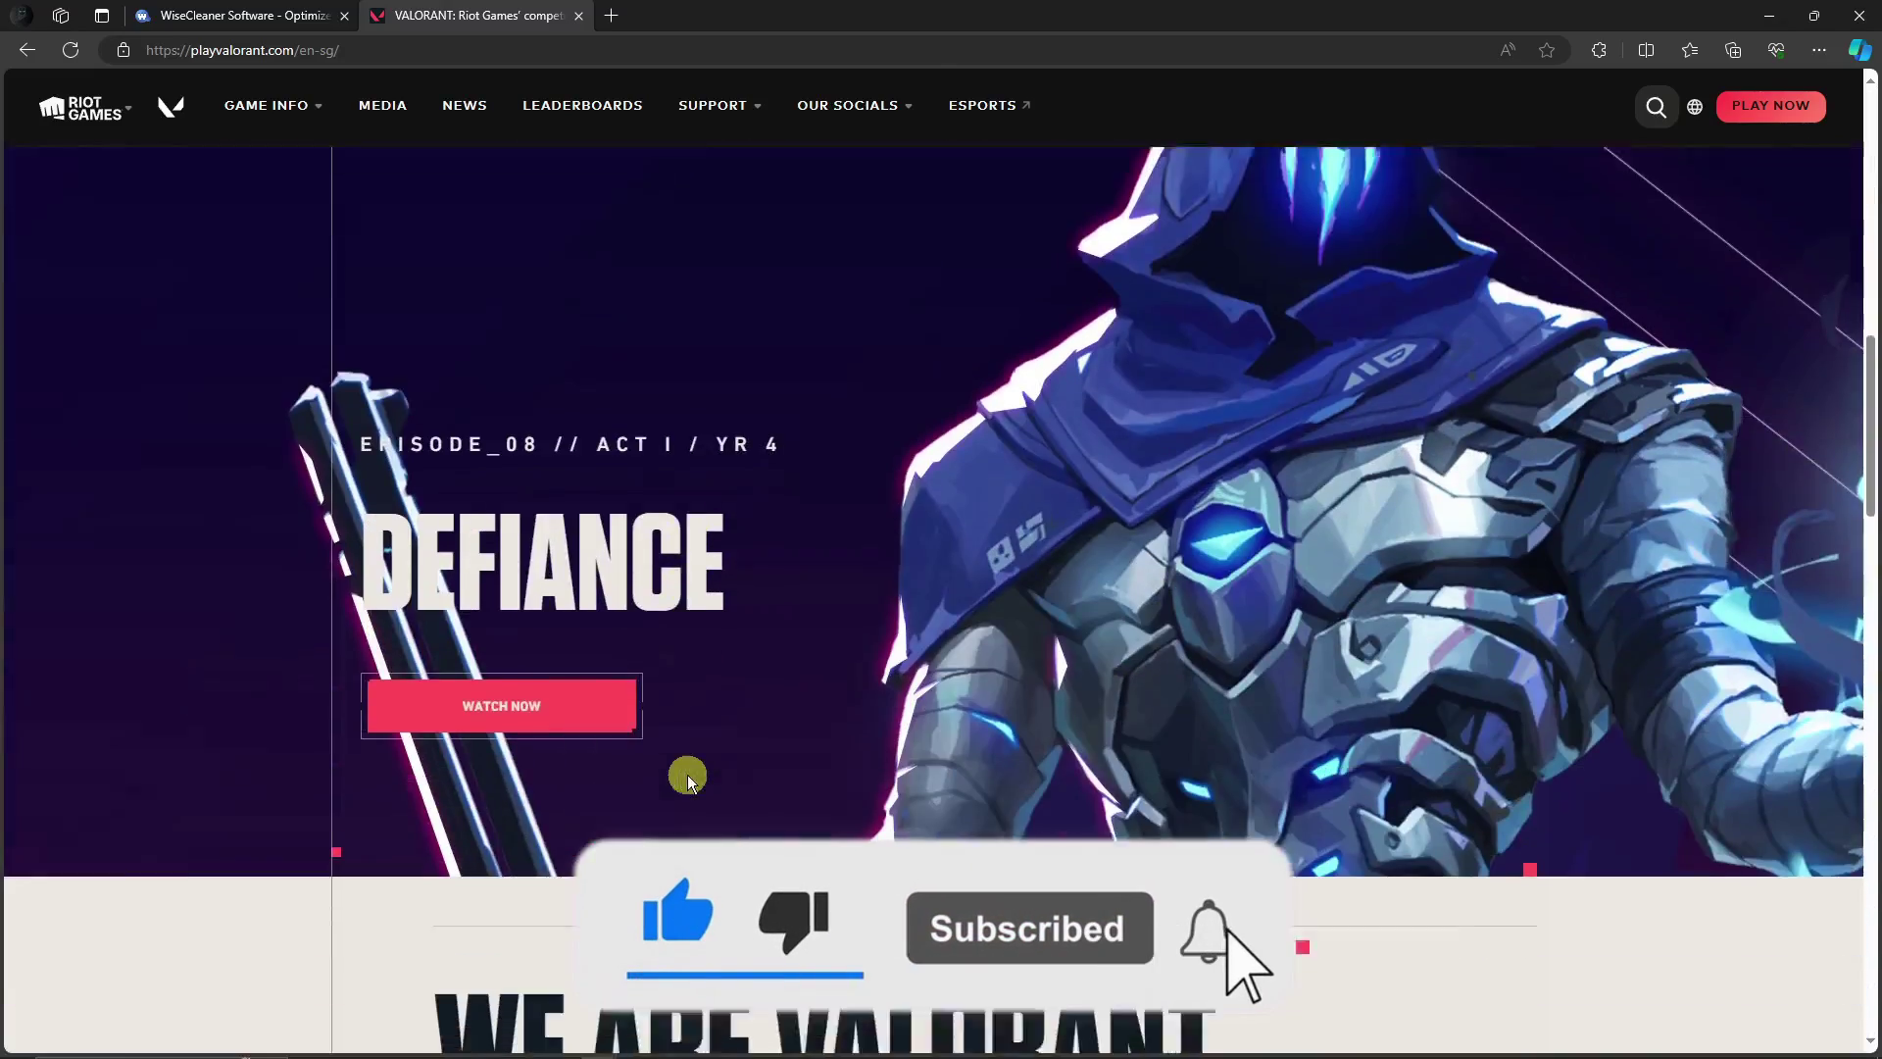
{"action": "scroll", "coordinate": [687, 782], "scroll_direction": "down", "scroll_amount": 5}
{"action": "scroll", "coordinate": [708, 780], "scroll_direction": "up", "scroll_amount": 6}
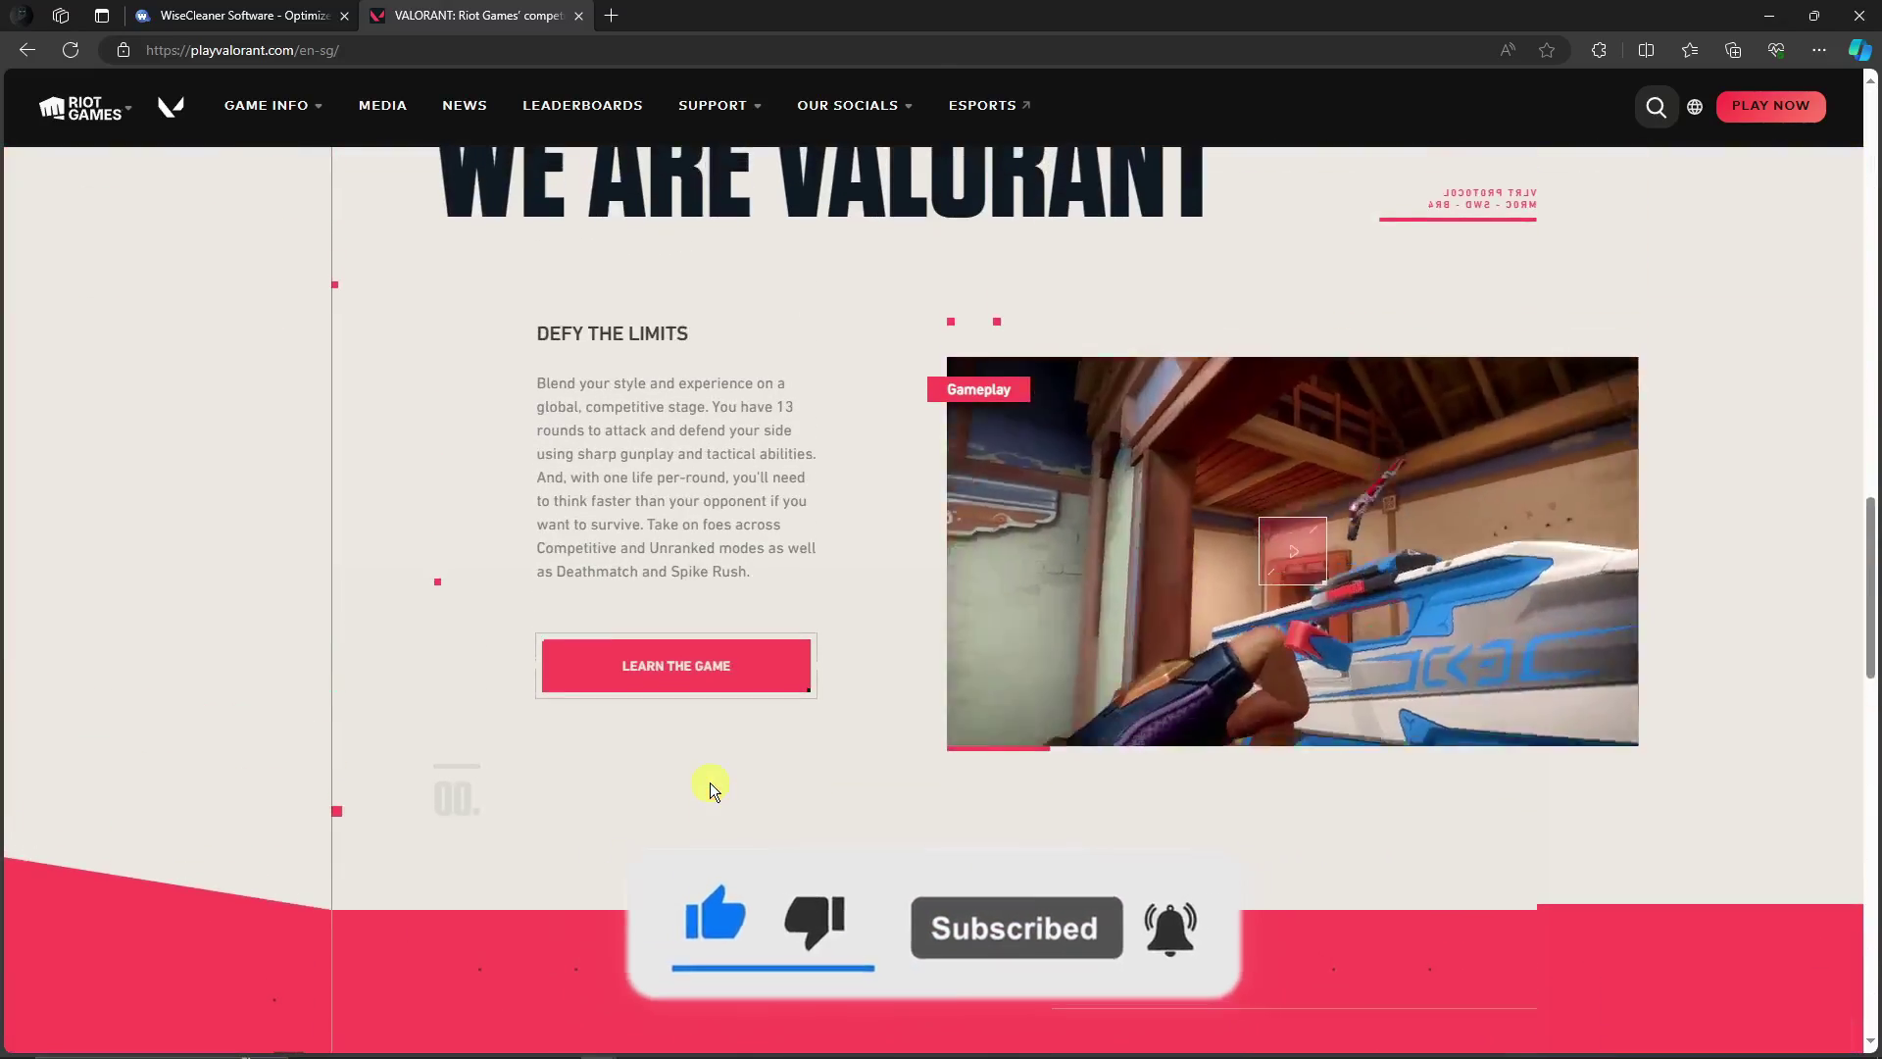